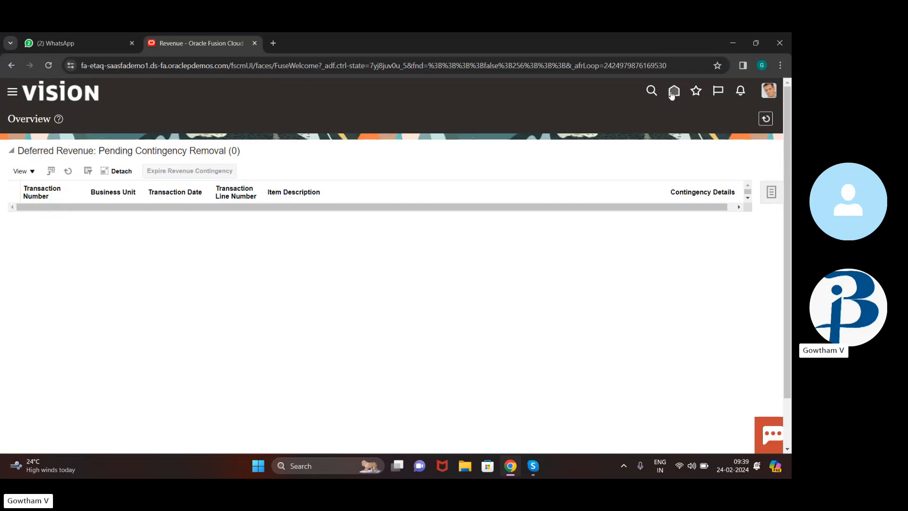
# Open the Receivables Billing work area from the home page and start creating a new transaction.
pyautogui.click(673, 97)
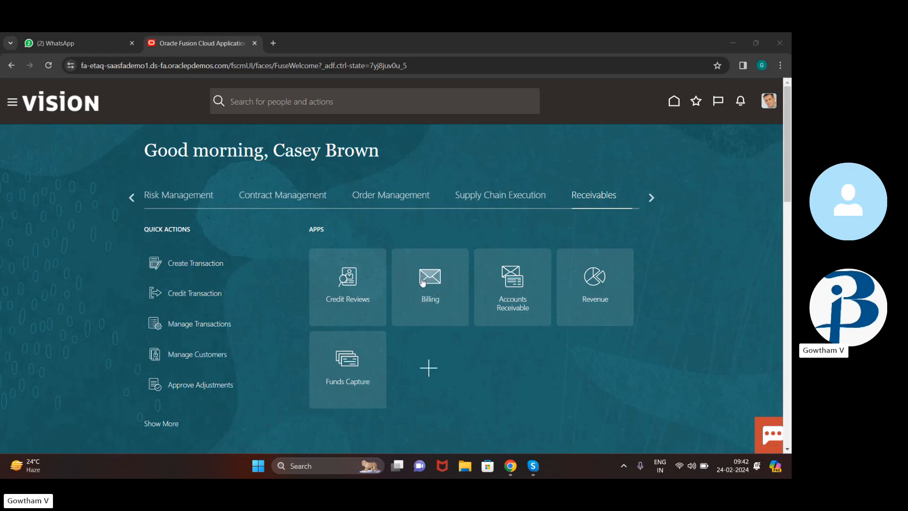
pyautogui.click(426, 279)
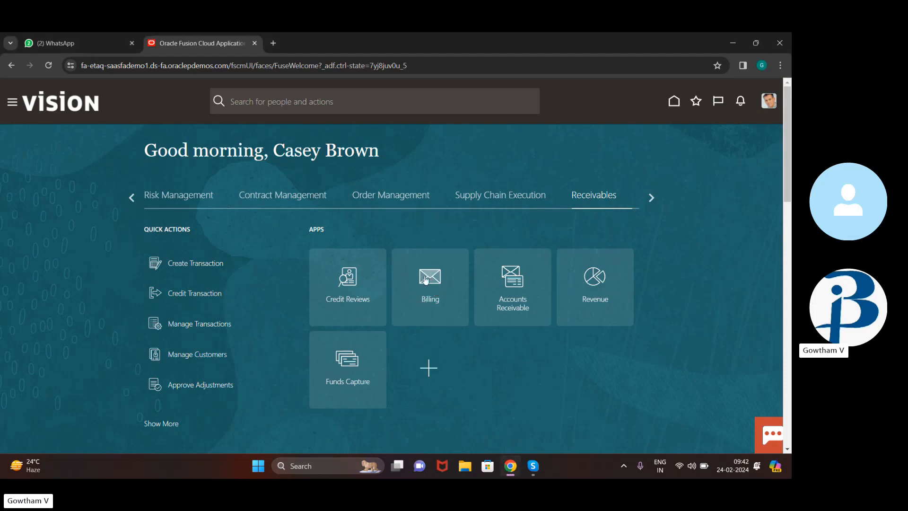
pyautogui.click(425, 279)
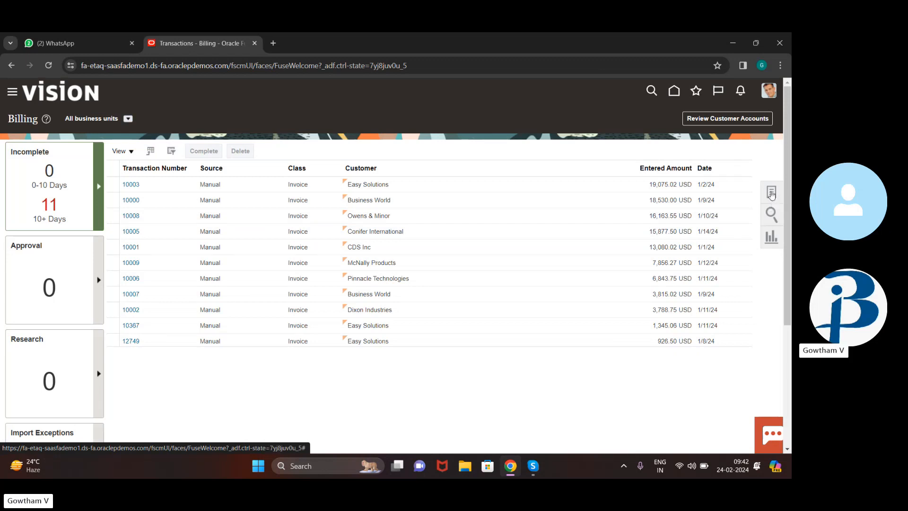
pyautogui.click(771, 194)
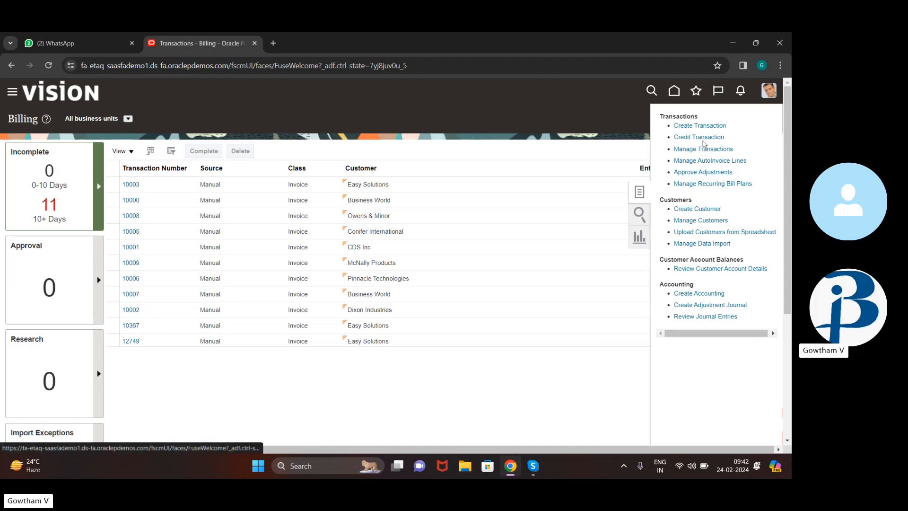
pyautogui.click(708, 127)
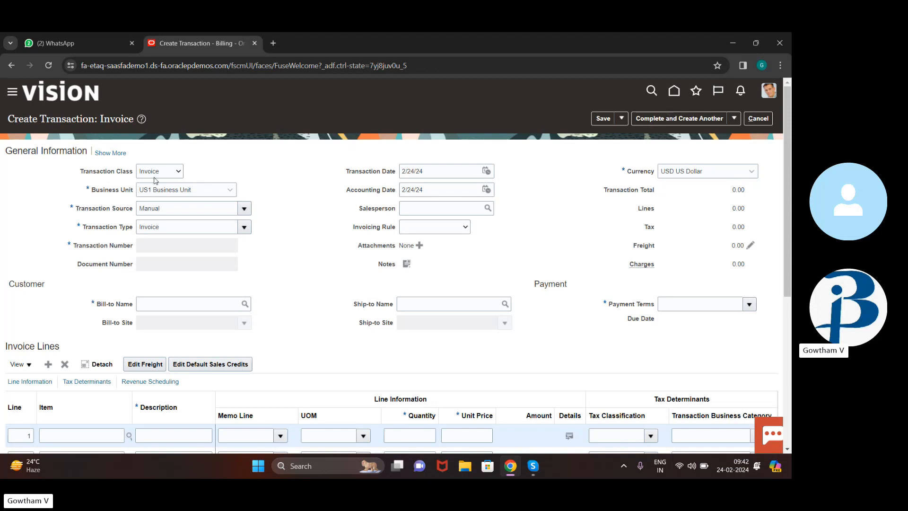
# Review the choices available for the invoice's transaction class and business unit.
pyautogui.click(177, 173)
pyautogui.click(231, 190)
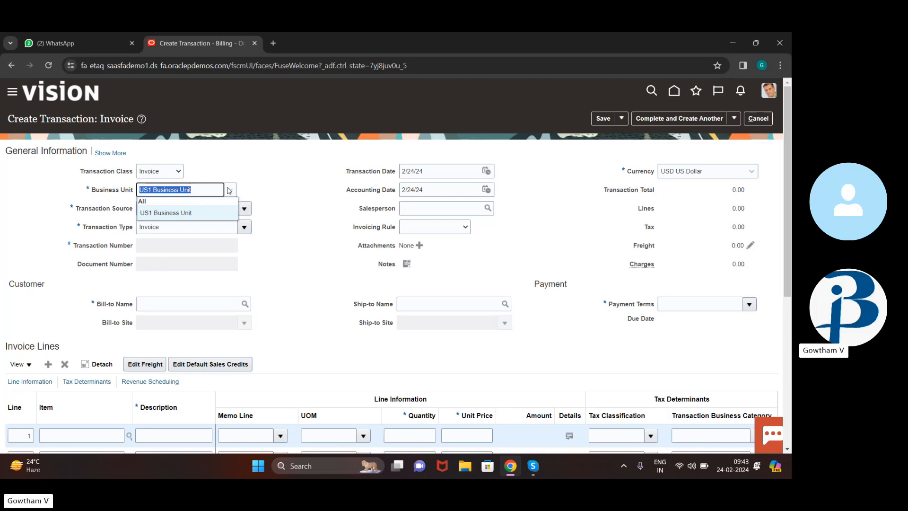
pyautogui.click(211, 189)
pyautogui.click(286, 198)
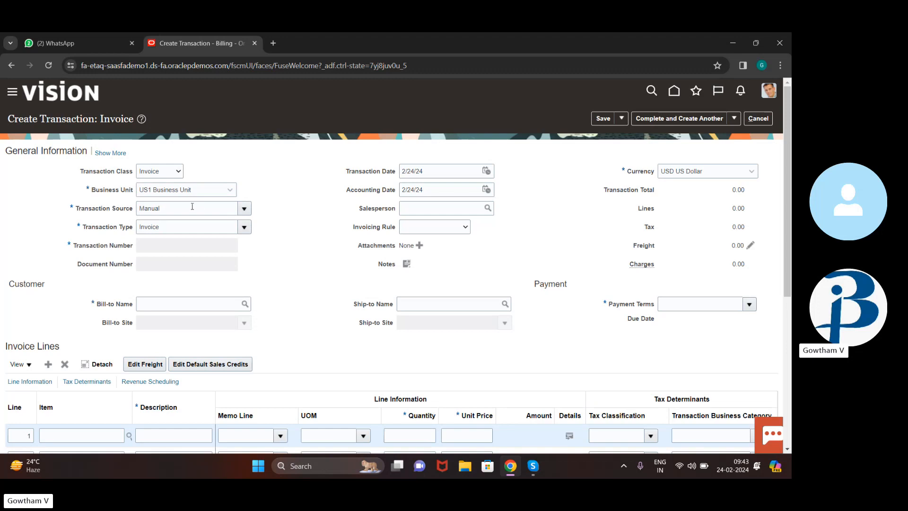
# Switch the transaction source to Bills Receivable and back to Manual.
pyautogui.click(243, 208)
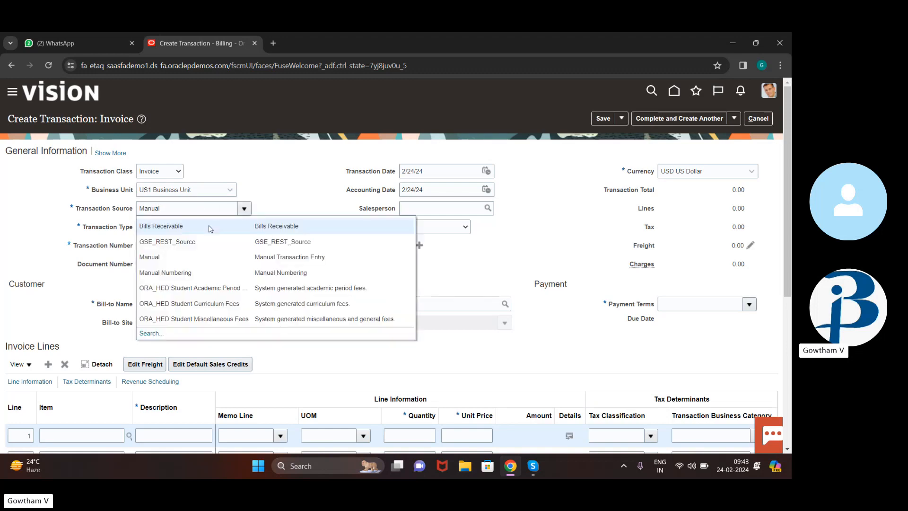
pyautogui.press('Escape')
pyautogui.click(244, 208)
pyautogui.click(265, 224)
pyautogui.click(241, 207)
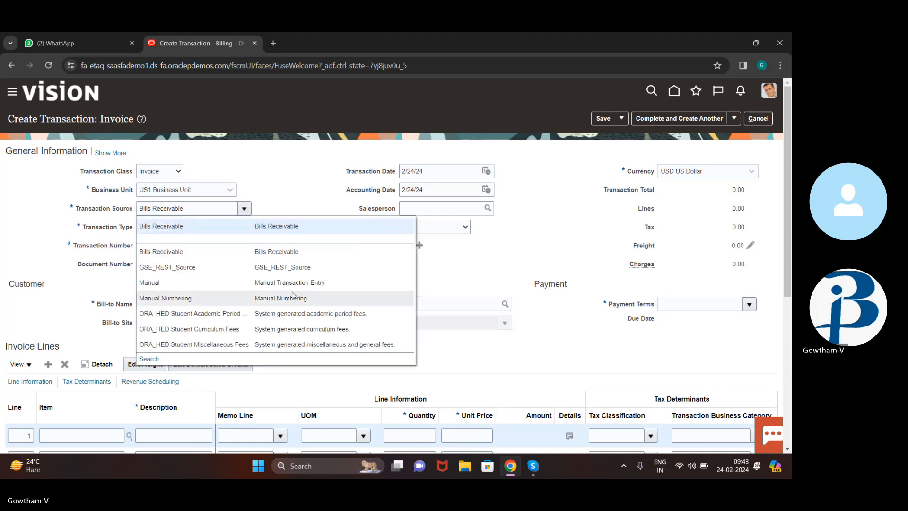
pyautogui.click(304, 283)
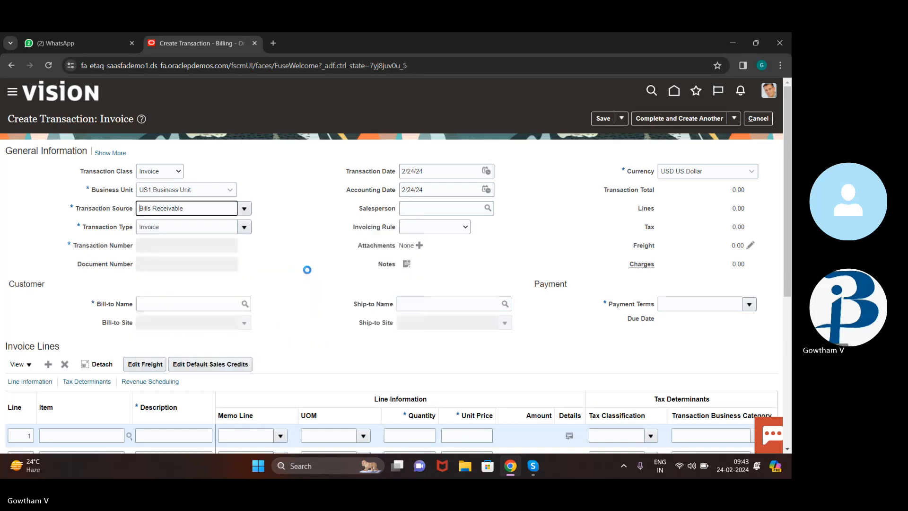
# Review the transaction types available for the invoice.
pyautogui.click(249, 231)
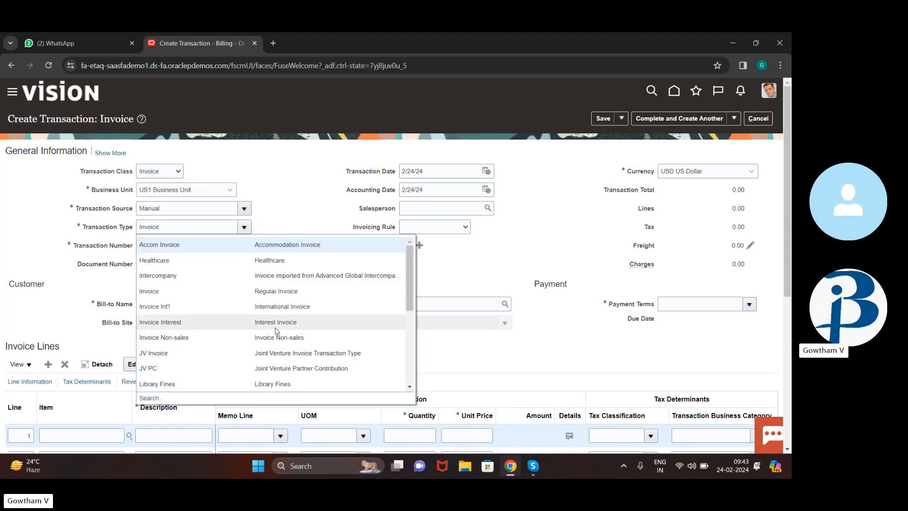
pyautogui.scroll(-1, 277, 331)
pyautogui.scroll(1, 277, 332)
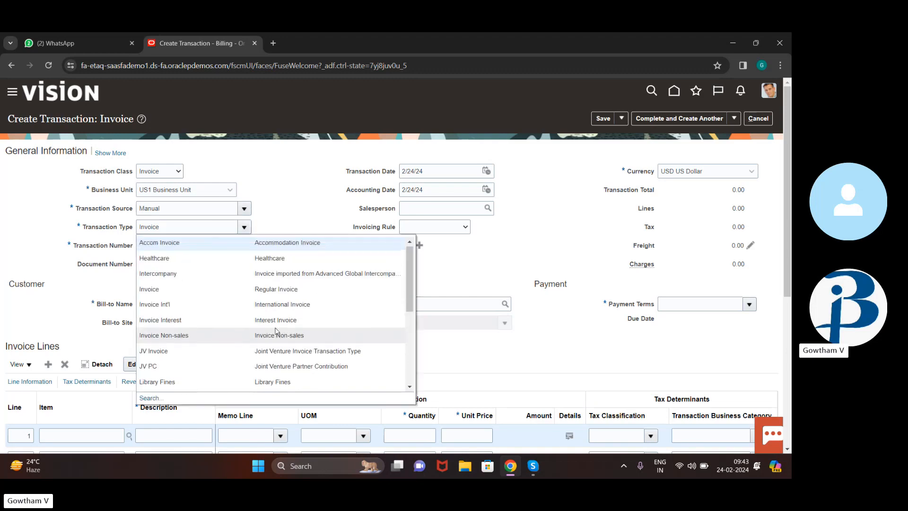
pyautogui.click(309, 208)
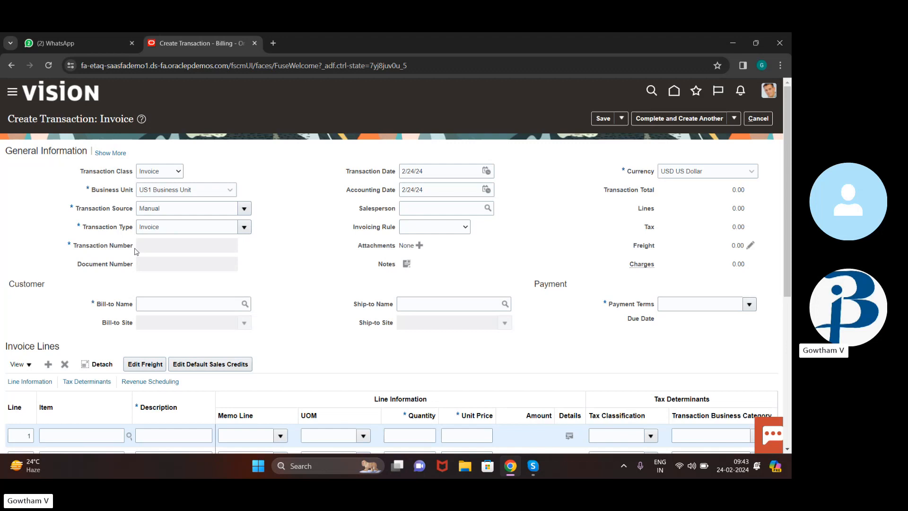
# Clear the transaction type, transaction source and business unit in the invoice's general information.
pyautogui.click(210, 226)
pyautogui.press('BackSpace')
pyautogui.press('BackSpace')
pyautogui.press('BackSpace')
pyautogui.press('BackSpace')
pyautogui.press('BackSpace')
pyautogui.press('BackSpace')
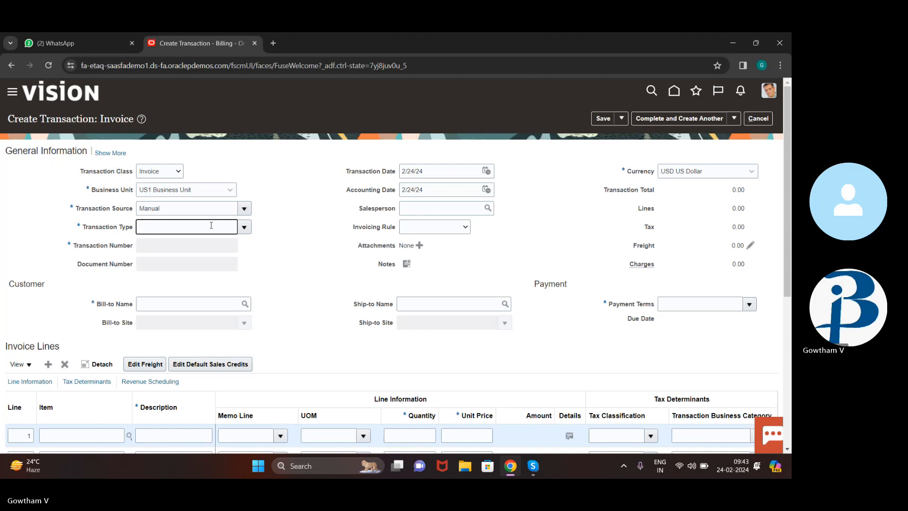
pyautogui.click(225, 207)
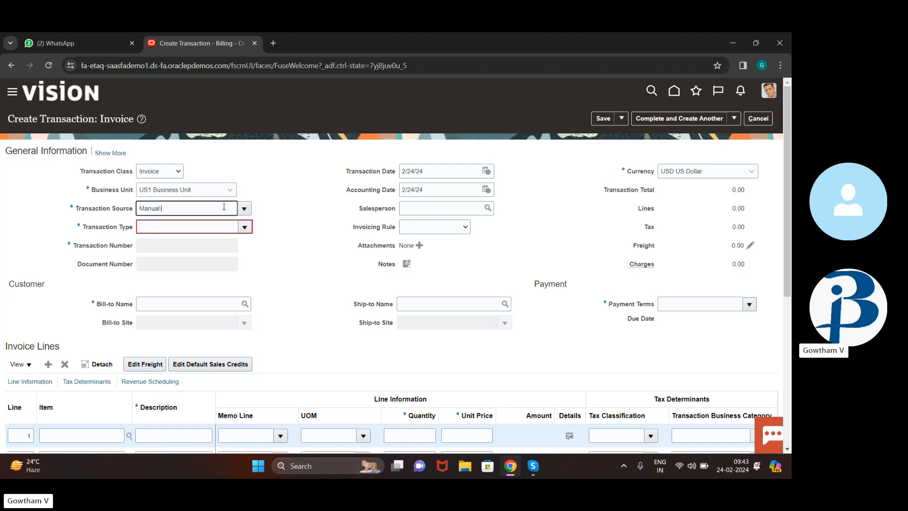
pyautogui.press('BackSpace')
pyautogui.press('BackSpace')
pyautogui.press('BackSpace')
pyautogui.press('BackSpace')
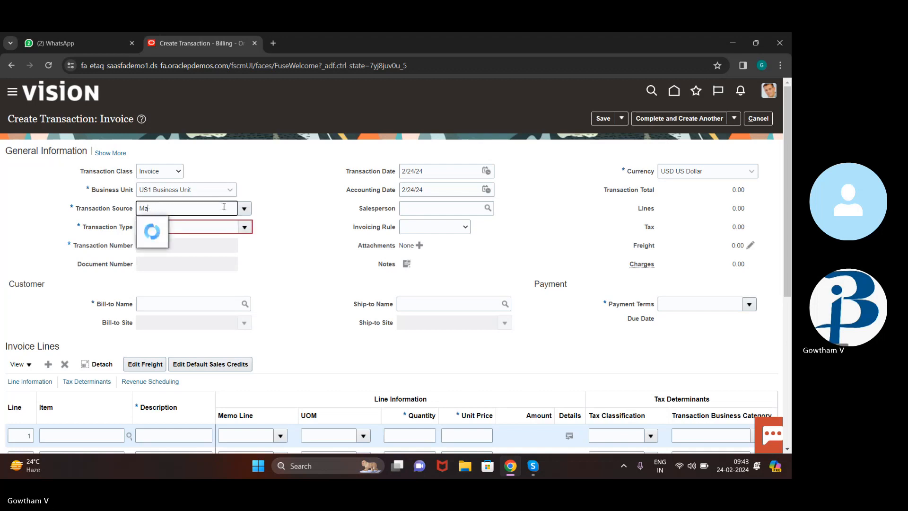
pyautogui.click(223, 189)
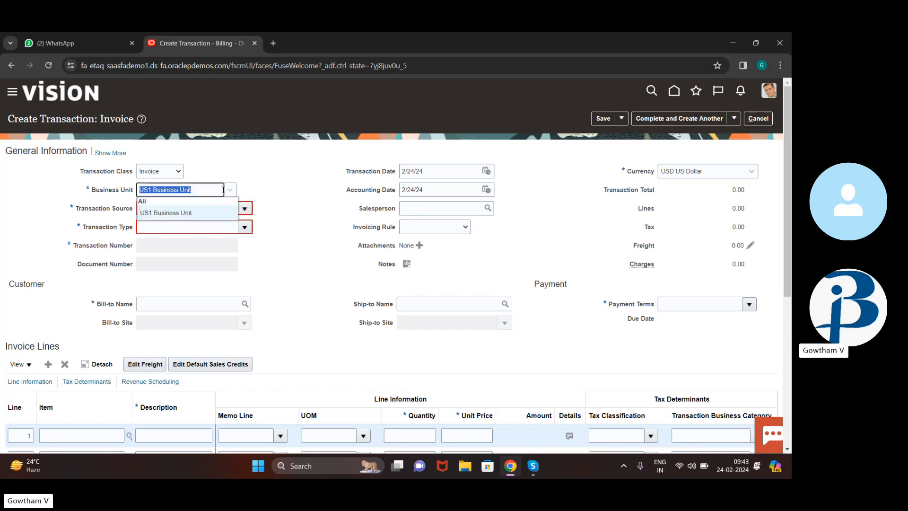
pyautogui.press('BackSpace')
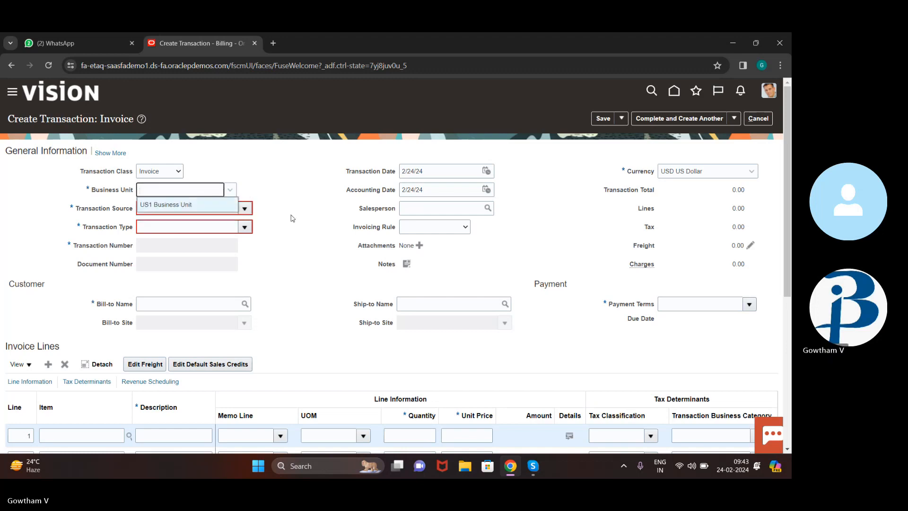
pyautogui.doubleClick(315, 238)
# Set the business unit to US1 Business Unit and the transaction source to Manual.
pyautogui.click(183, 184)
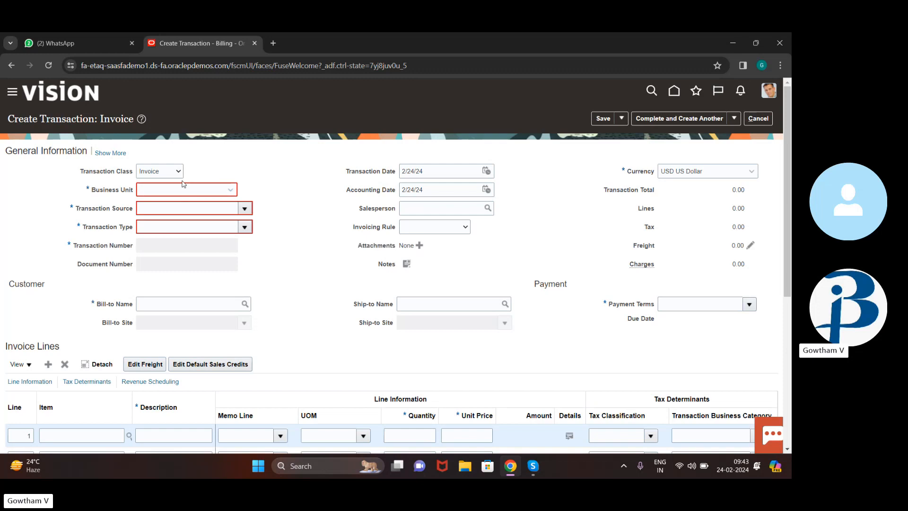
pyautogui.click(186, 190)
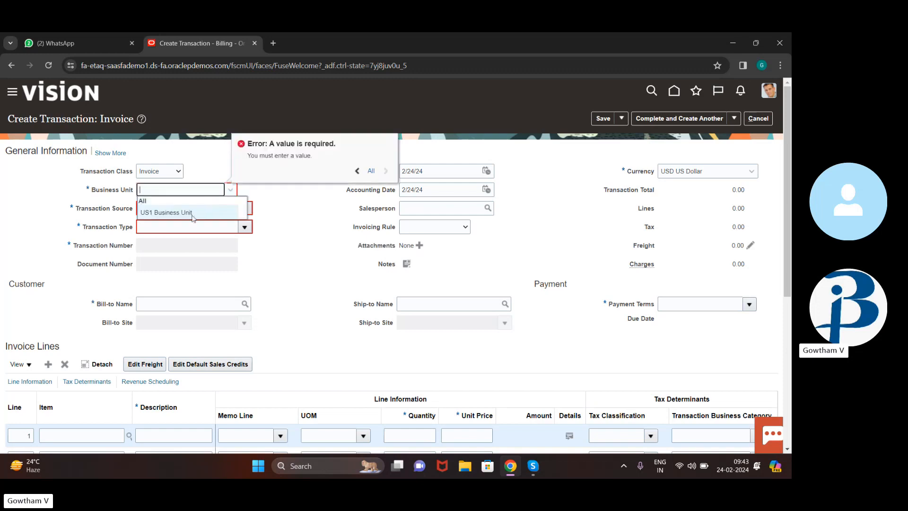
pyautogui.click(206, 212)
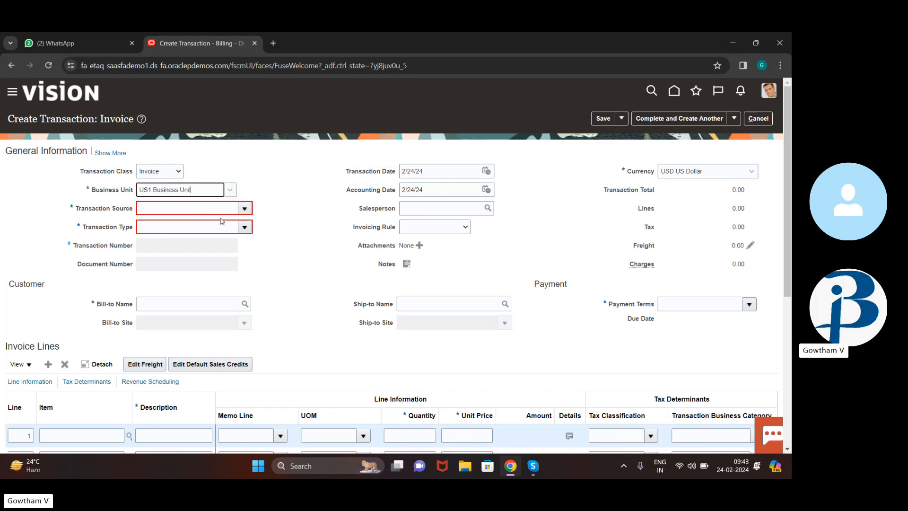
pyautogui.click(245, 208)
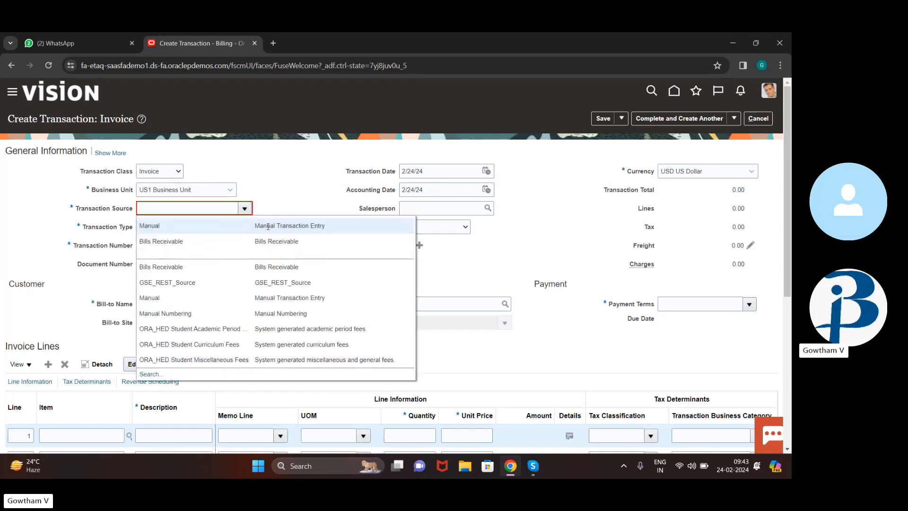
pyautogui.click(267, 227)
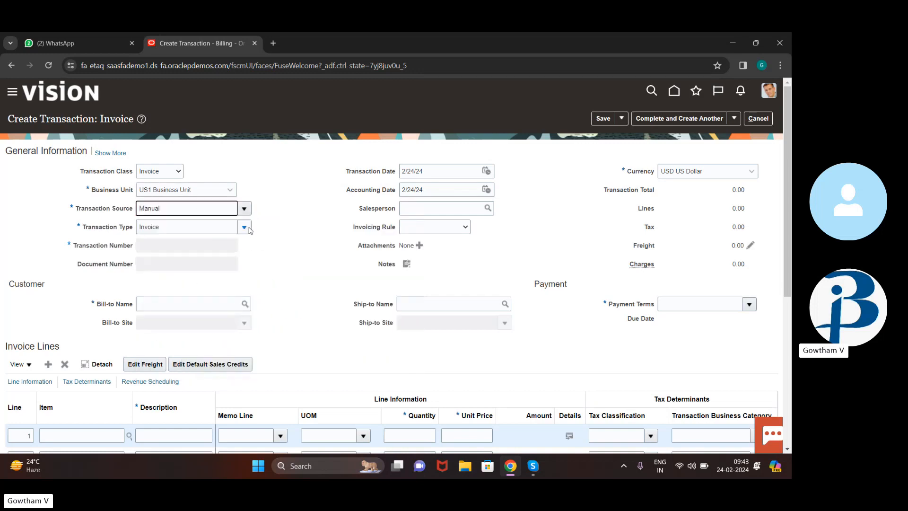
pyautogui.click(249, 230)
pyautogui.click(261, 199)
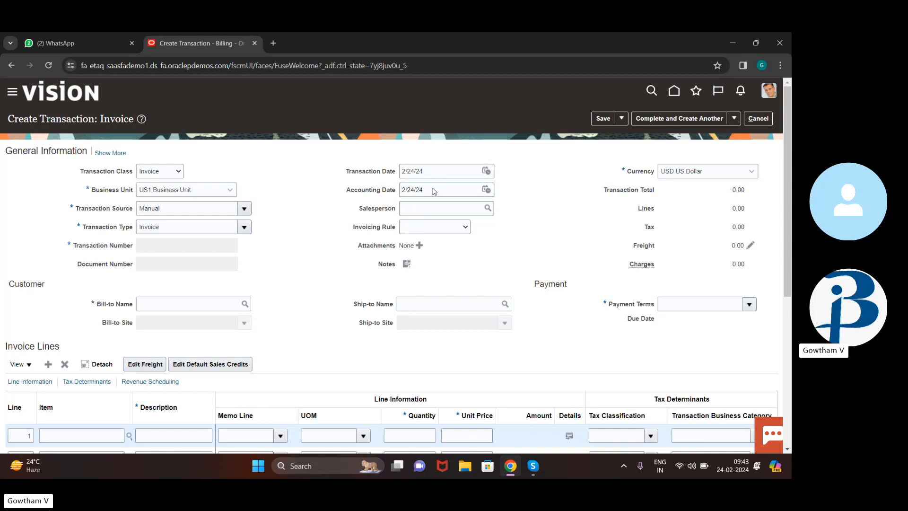
# Set the invoice's transaction date to 2/24/24.
pyautogui.click(486, 172)
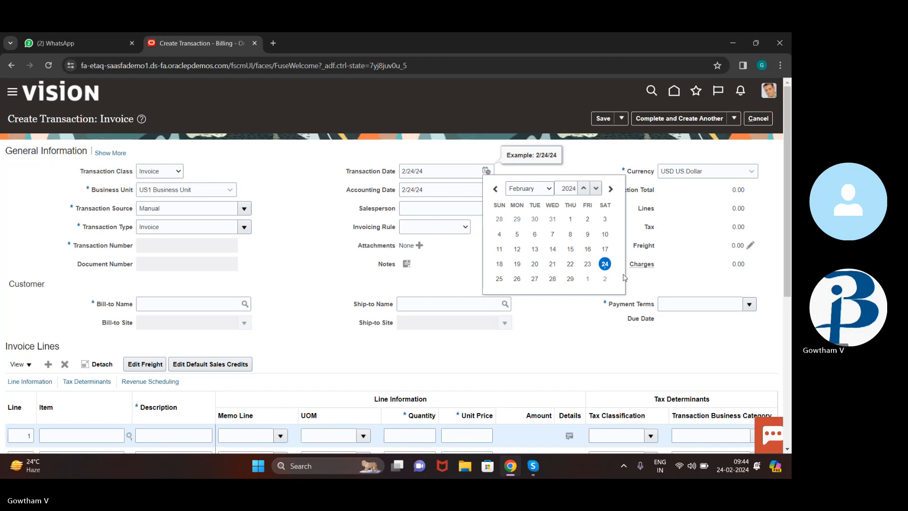
pyautogui.click(603, 262)
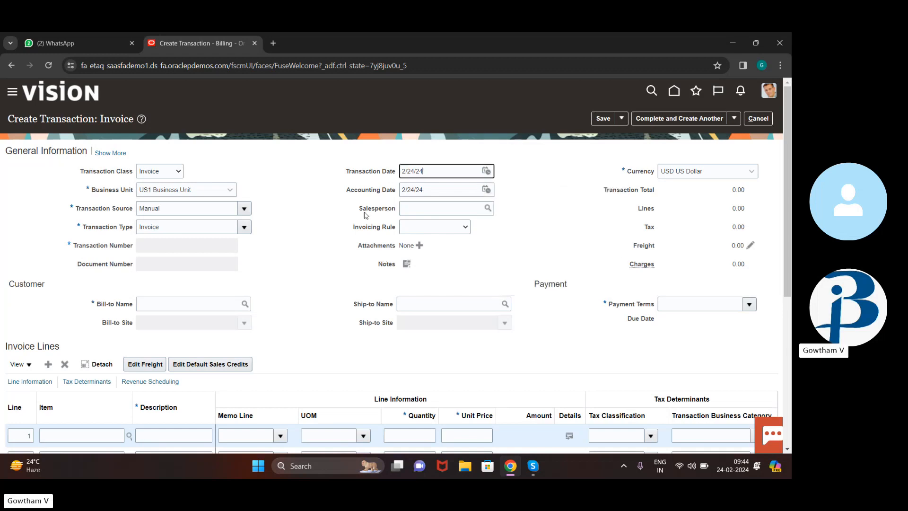
# Search for the bill-to customer by the beginning of the name and assign the matching customer to the invoice.
pyautogui.scroll(-1, 253, 216)
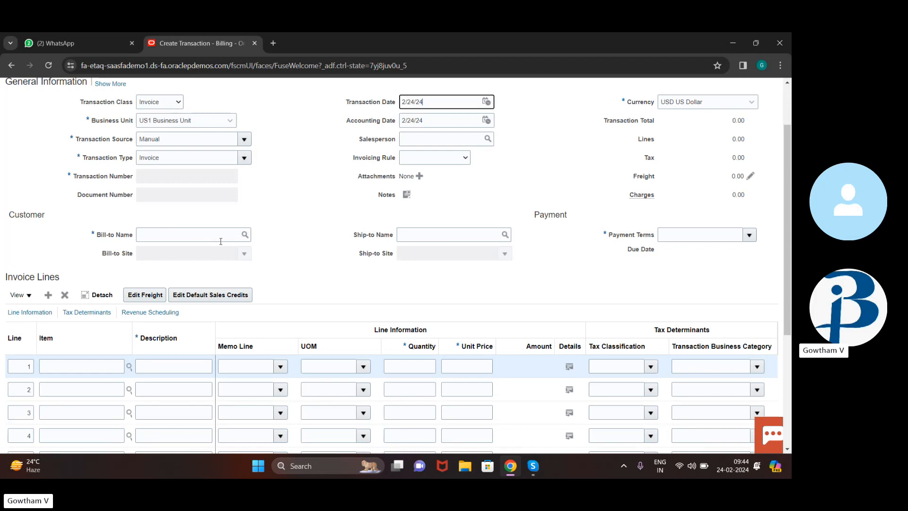
pyautogui.click(246, 234)
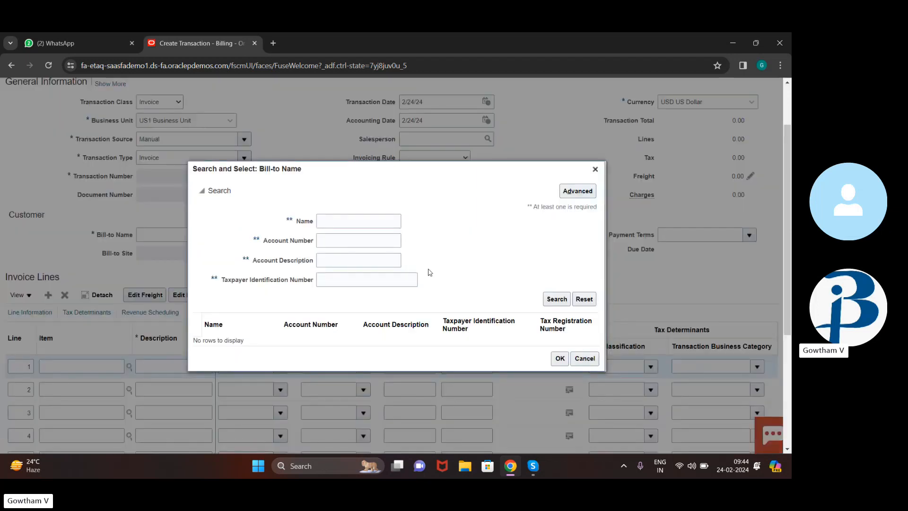
pyautogui.click(363, 222)
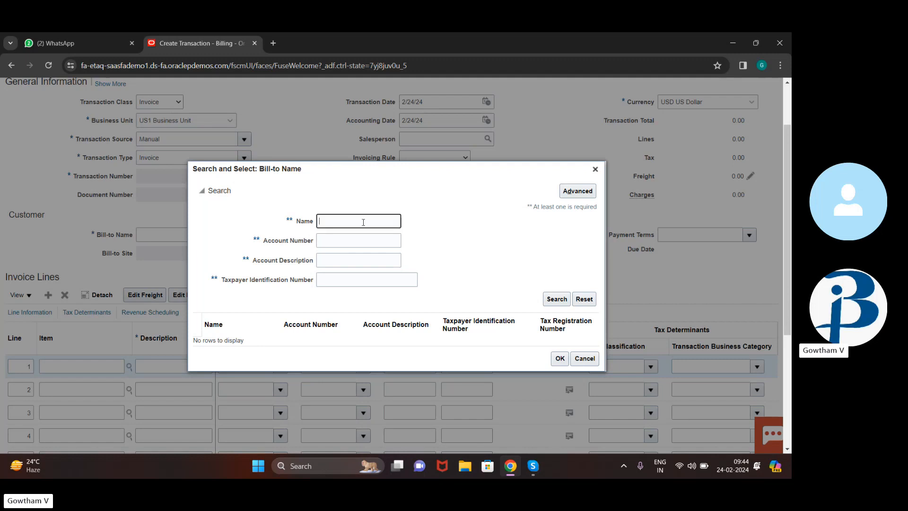
pyautogui.write('ADV')
pyautogui.click(554, 300)
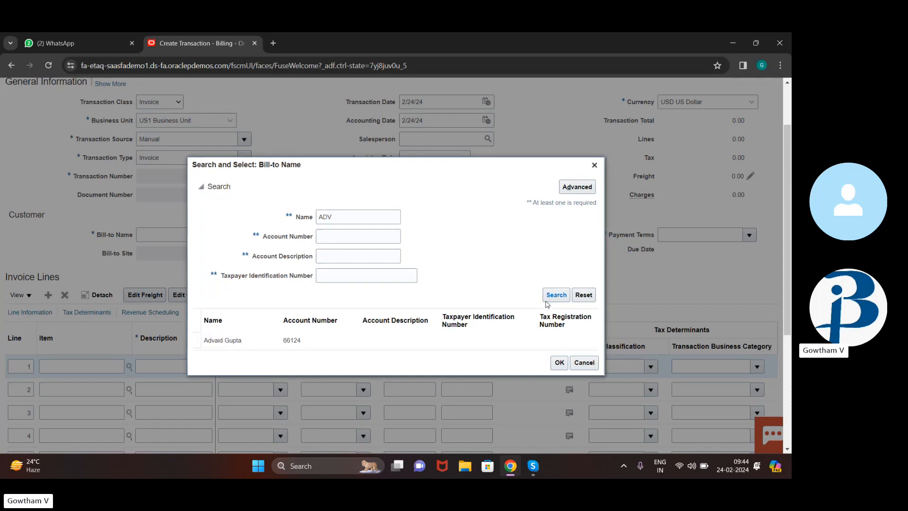
pyautogui.click(365, 344)
pyautogui.click(552, 361)
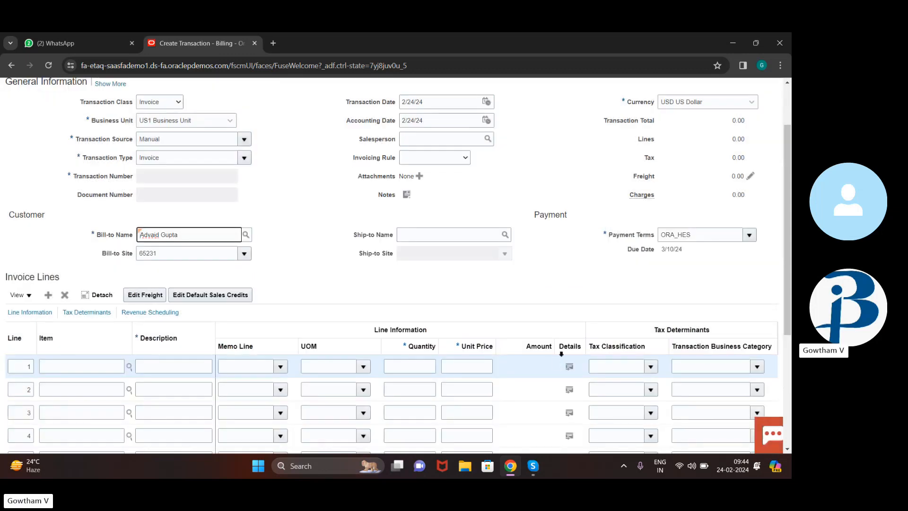
# Enter Hardware as the description of invoice line 1.
pyautogui.scroll(-3, 391, 231)
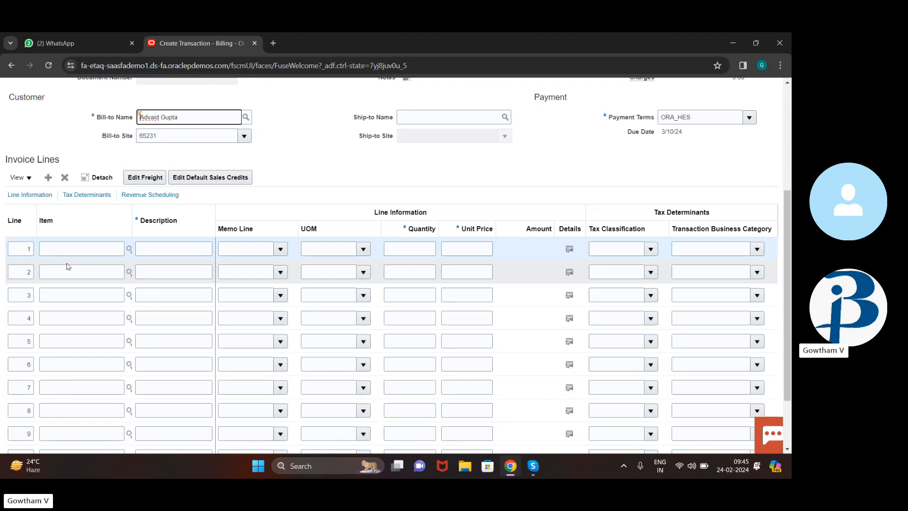
pyautogui.click(92, 248)
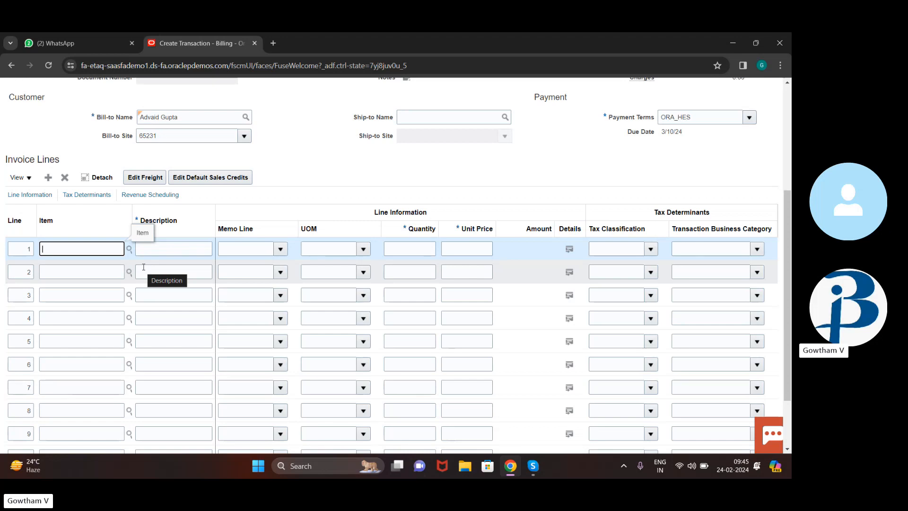
pyautogui.click(154, 249)
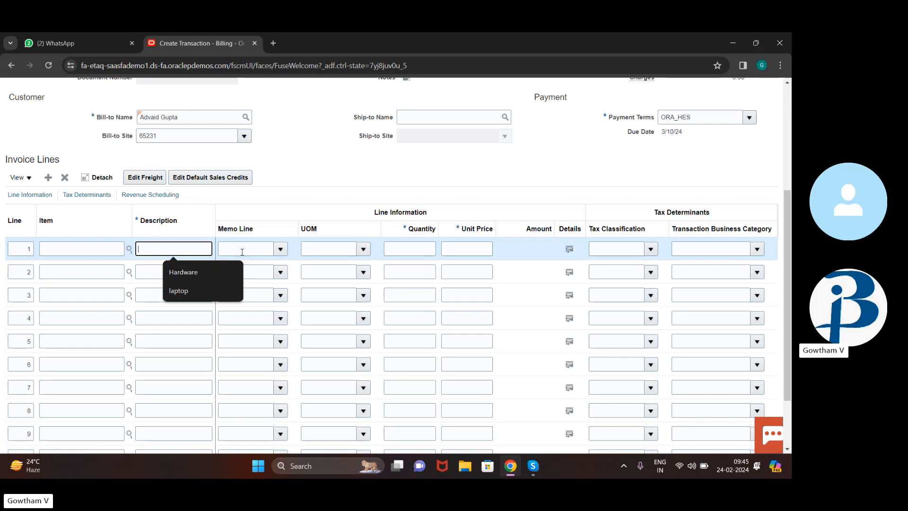
pyautogui.click(187, 272)
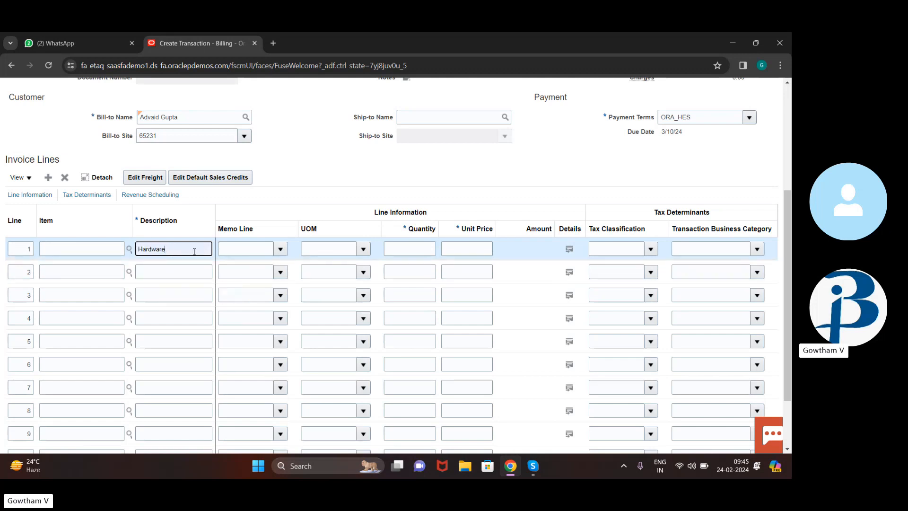
# Try to find an item for invoice line 1 by searching the items for COURT.
pyautogui.click(363, 248)
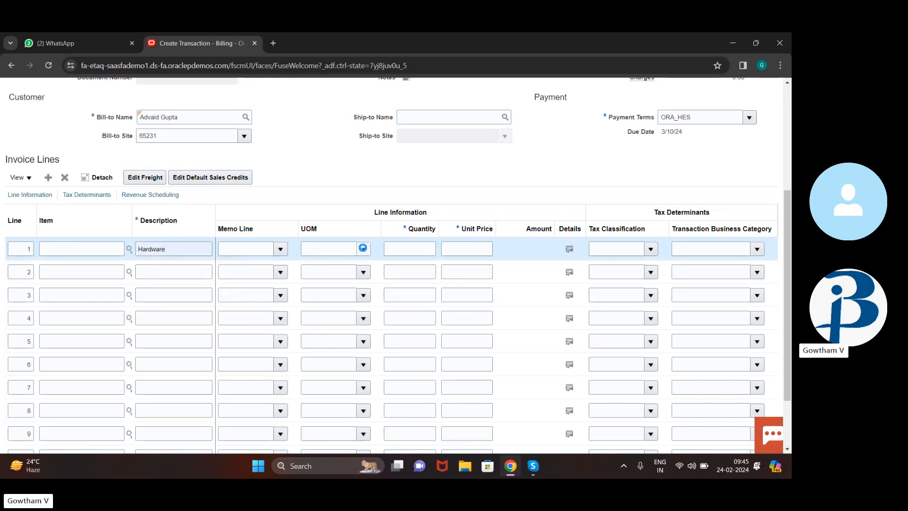
pyautogui.click(322, 248)
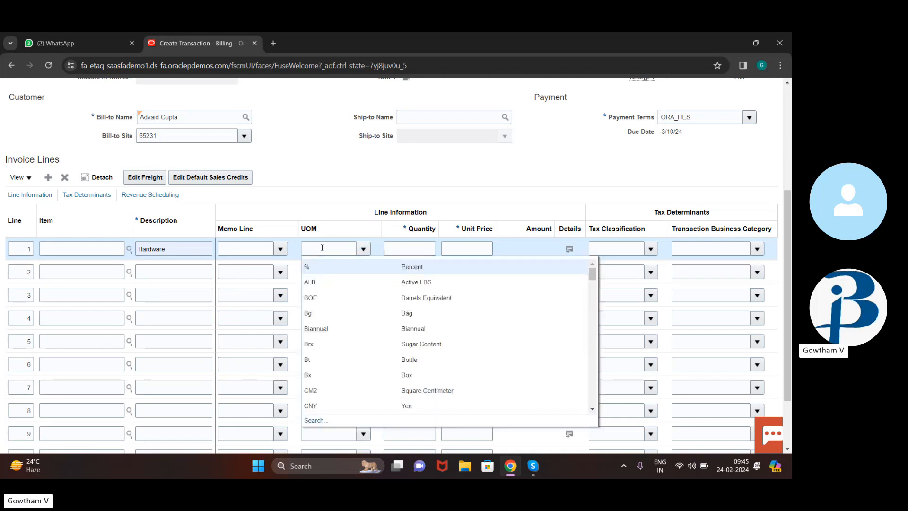
pyautogui.click(99, 249)
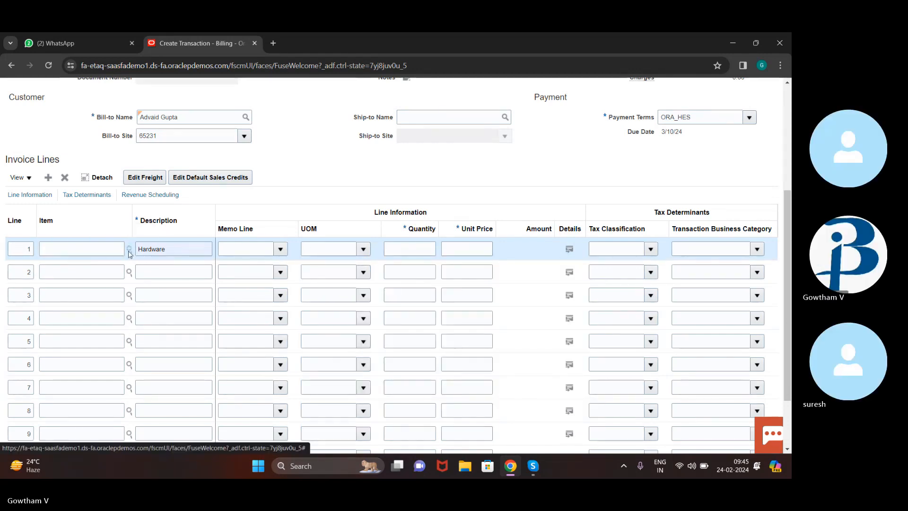
pyautogui.click(129, 251)
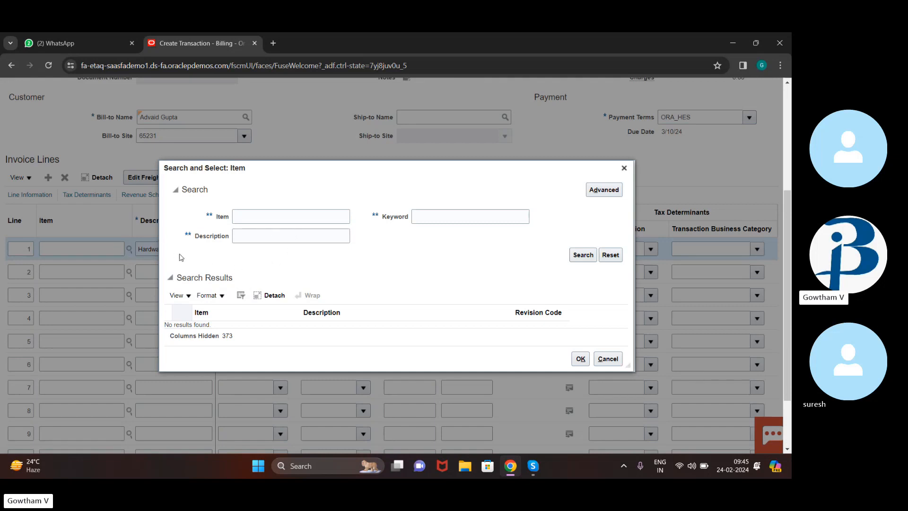
pyautogui.click(308, 216)
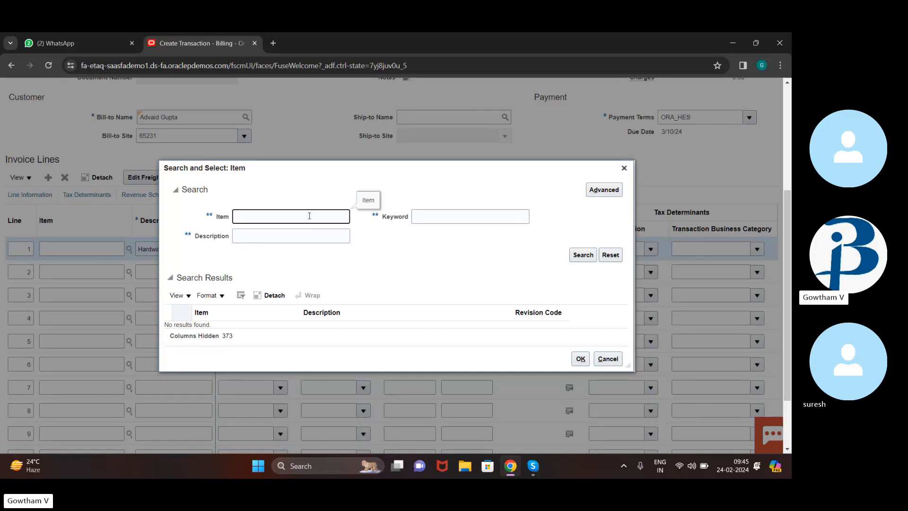
pyautogui.write('COURT')
pyautogui.click(573, 258)
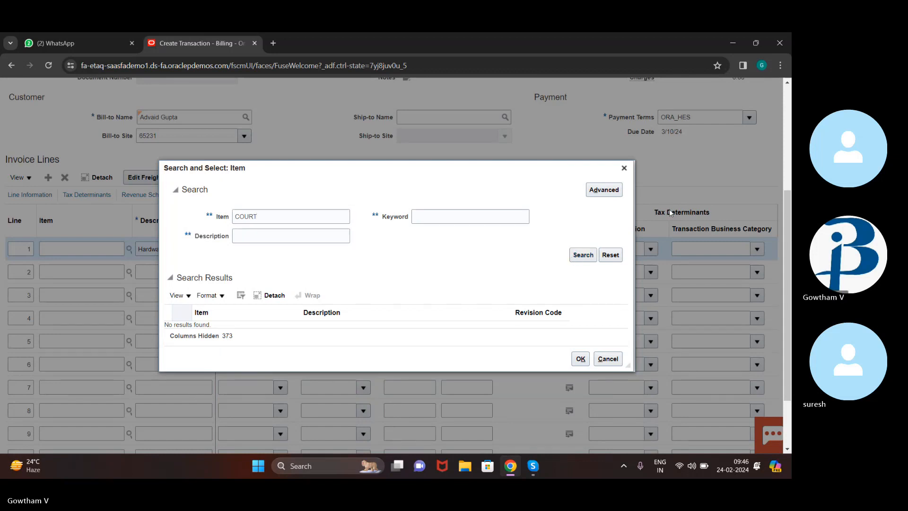
pyautogui.click(623, 168)
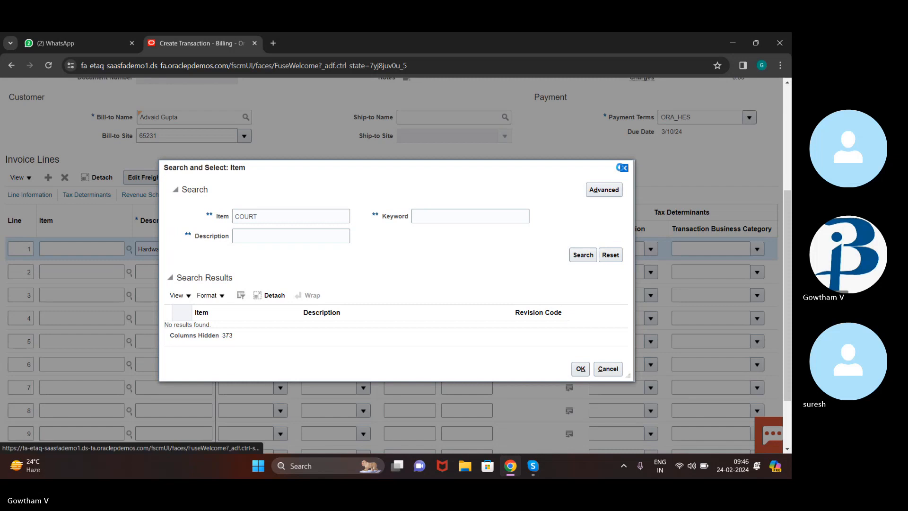
pyautogui.click(72, 246)
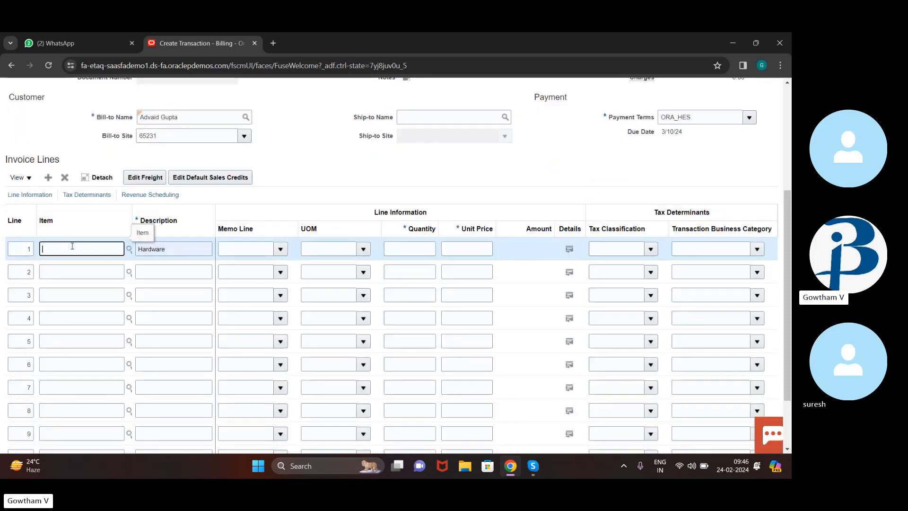
pyautogui.click(151, 234)
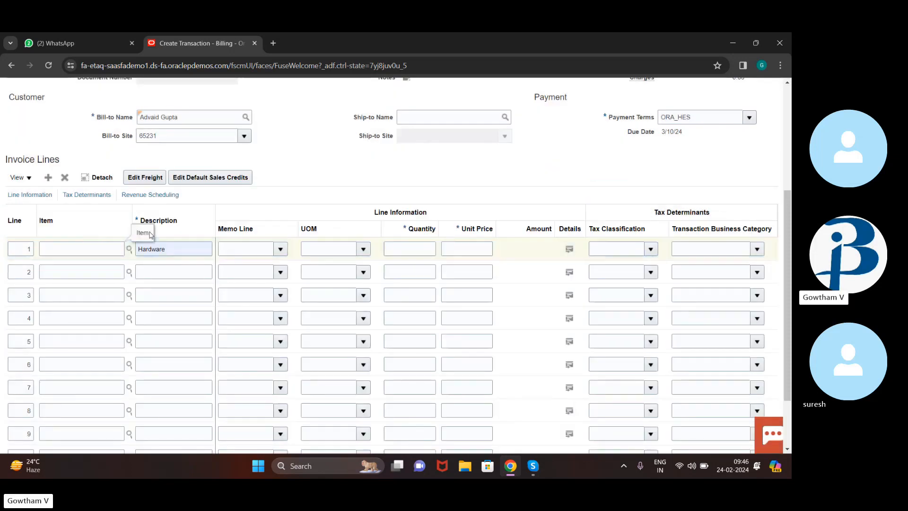
pyautogui.click(85, 249)
pyautogui.write('LAP')
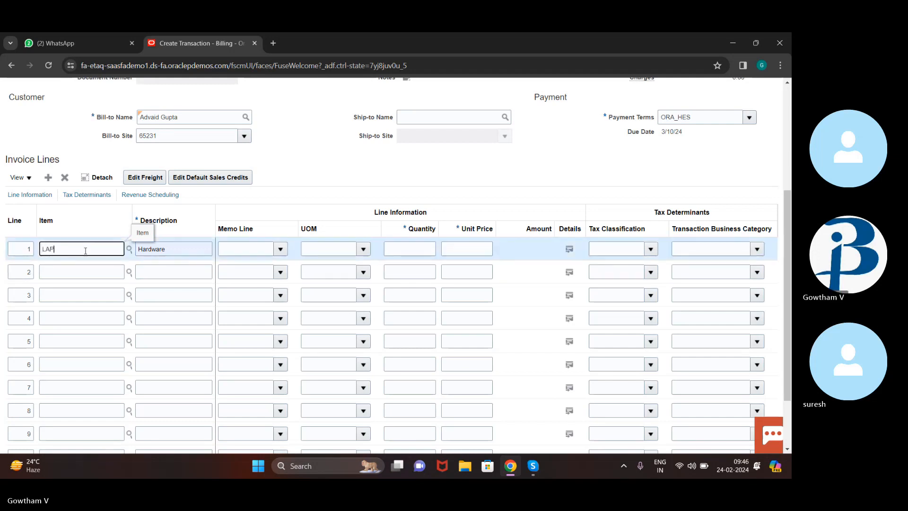
pyautogui.press('BackSpace')
pyautogui.press('BackSpace')
pyautogui.press('BackSpace')
pyautogui.write('lap')
pyautogui.press('BackSpace')
pyautogui.press('BackSpace')
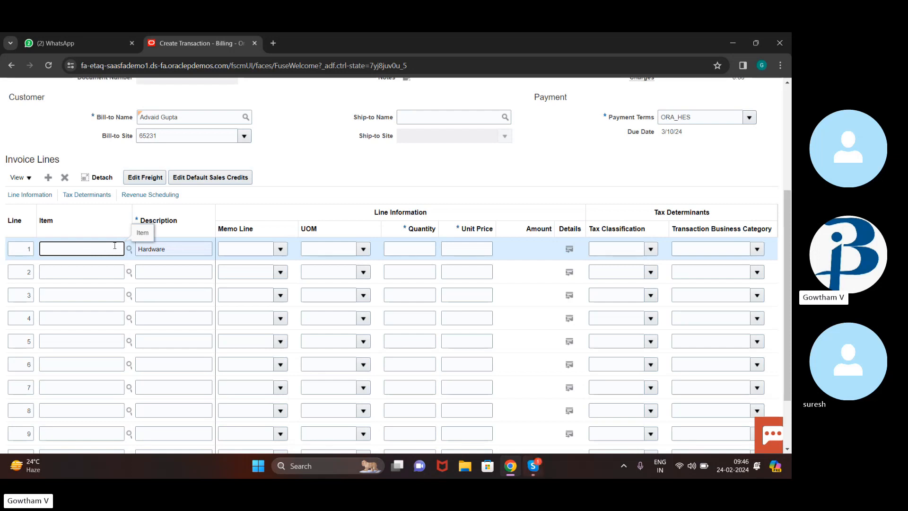
pyautogui.click(197, 248)
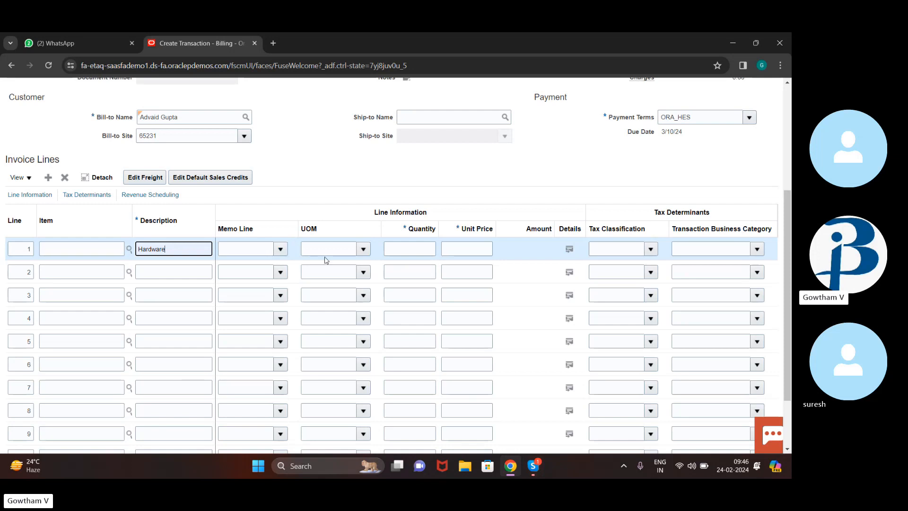
# Set the unit of measure of invoice line 1 to Ea (Each).
pyautogui.click(363, 249)
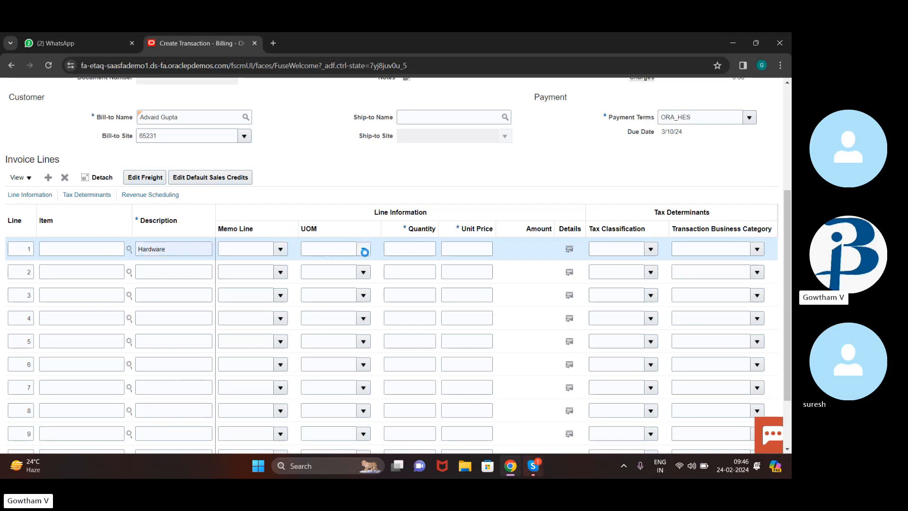
pyautogui.click(347, 250)
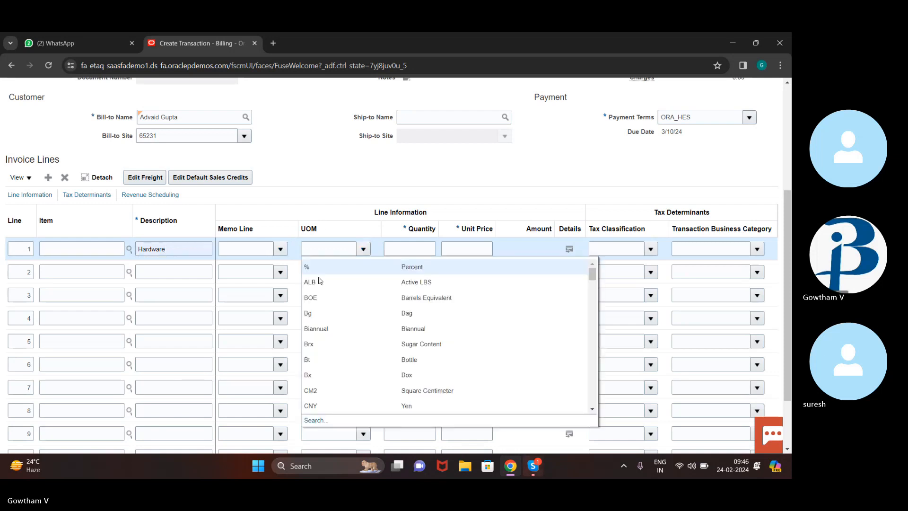
pyautogui.scroll(-5, 418, 404)
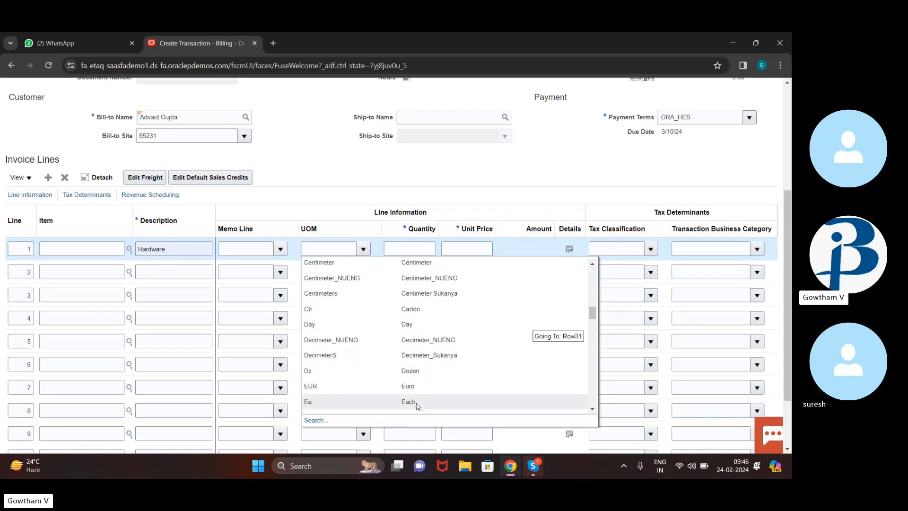
pyautogui.click(406, 402)
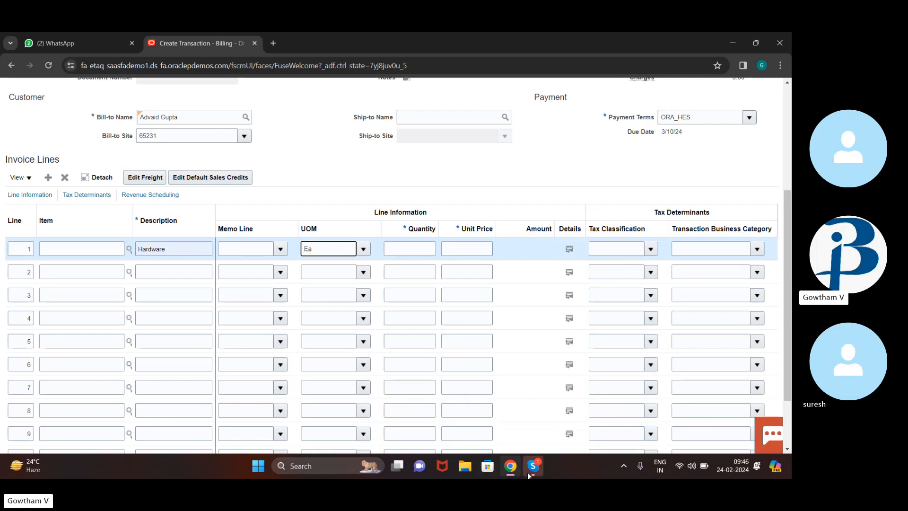
pyautogui.moveTo(527, 472)
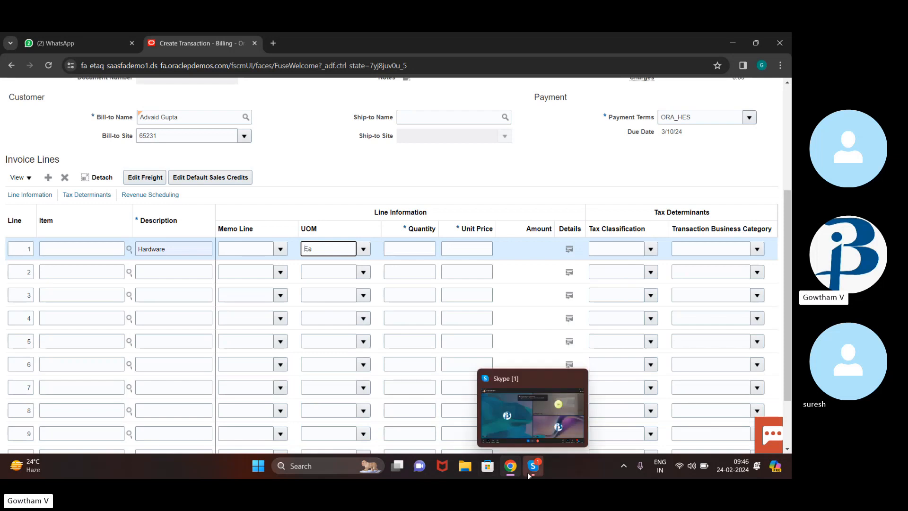
# Enter a quantity of 2 and a unit price of 2000 on the Hardware invoice line.
pyautogui.click(407, 247)
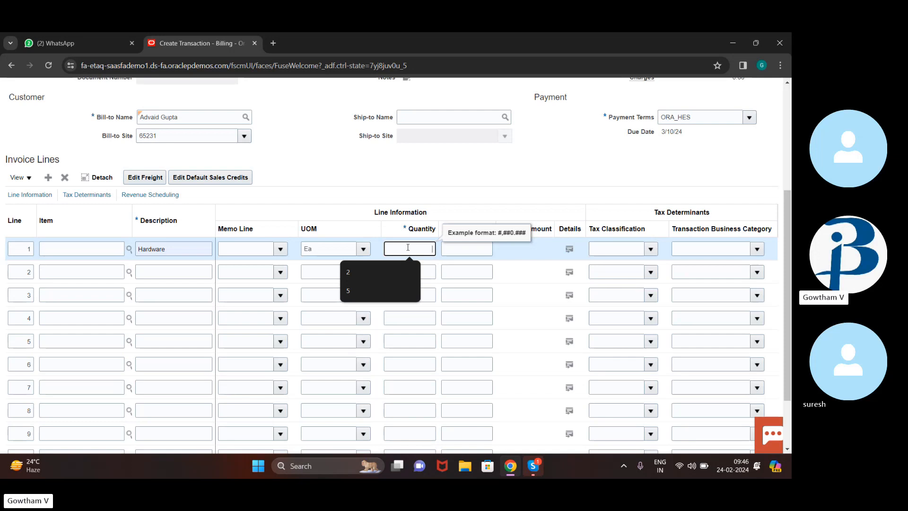
pyautogui.write('2')
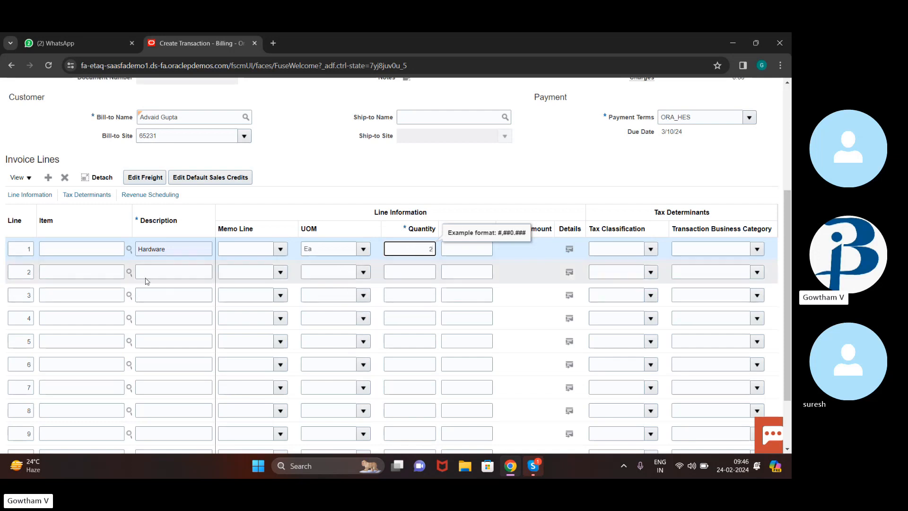
pyautogui.click(455, 243)
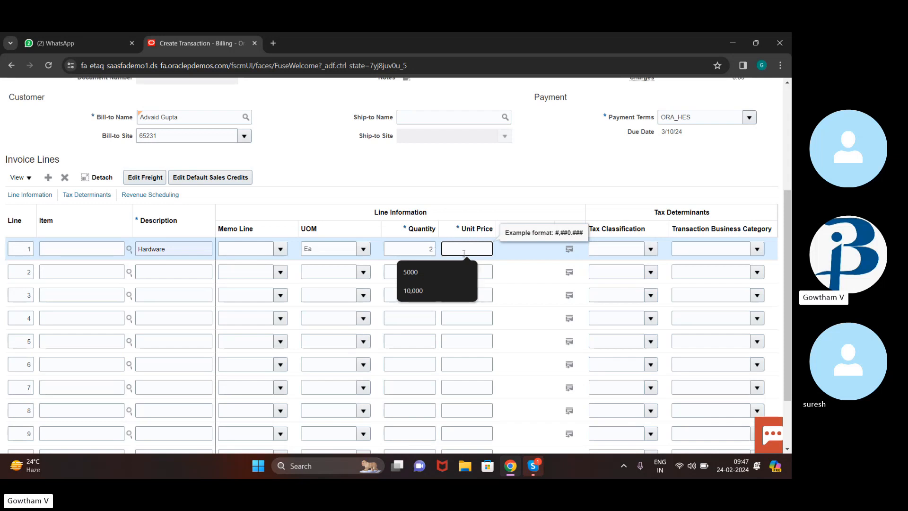
pyautogui.write('000')
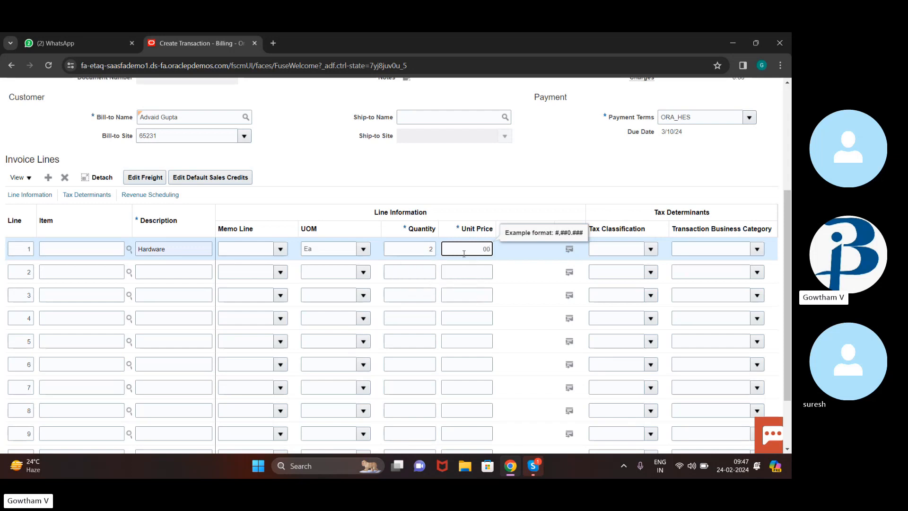
pyautogui.press('BackSpace')
pyautogui.press('BackSpace')
pyautogui.write('2000')
pyautogui.press('Tab')
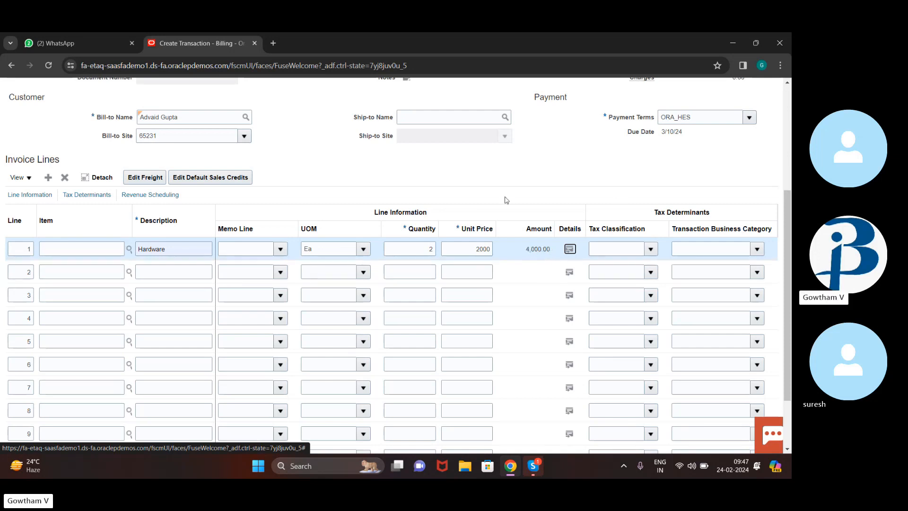
# Complete the invoice and open the completed transaction for review.
pyautogui.scroll(1, 358, 198)
pyautogui.scroll(3, 358, 198)
pyautogui.scroll(-5, 357, 197)
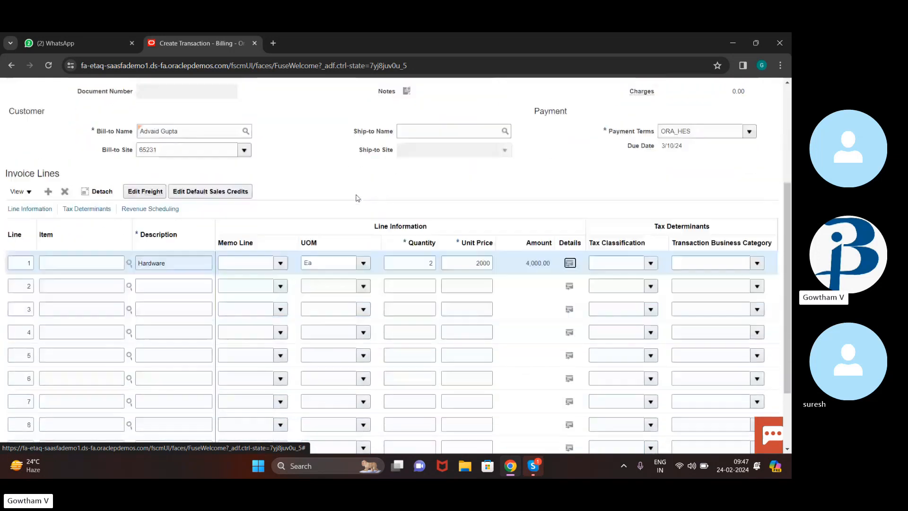
pyautogui.scroll(5, 357, 196)
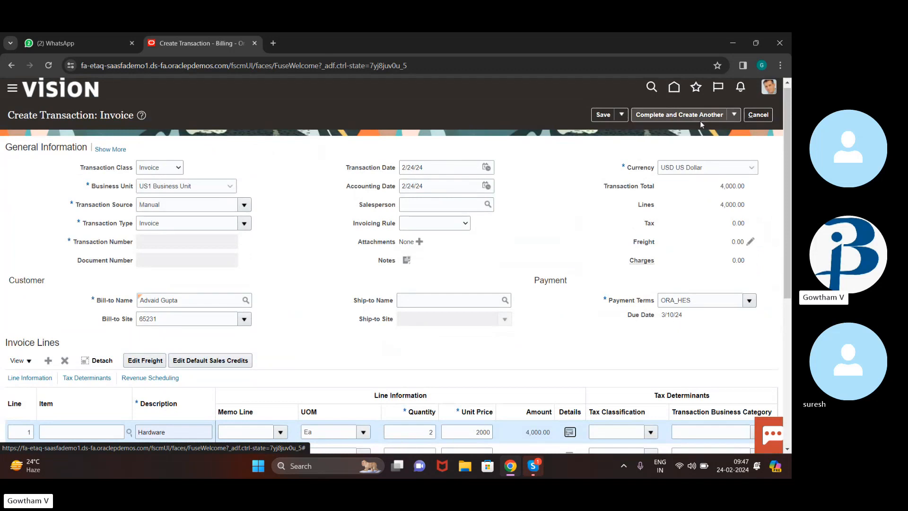
pyautogui.click(733, 115)
pyautogui.click(708, 129)
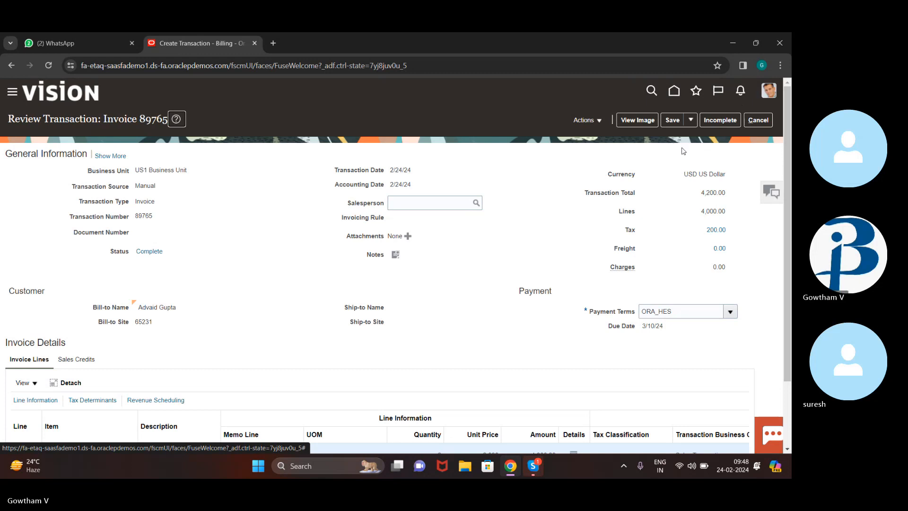
# Post the completed invoice's accounting to the ledger.
pyautogui.scroll(-3, 462, 233)
pyautogui.scroll(3, 463, 233)
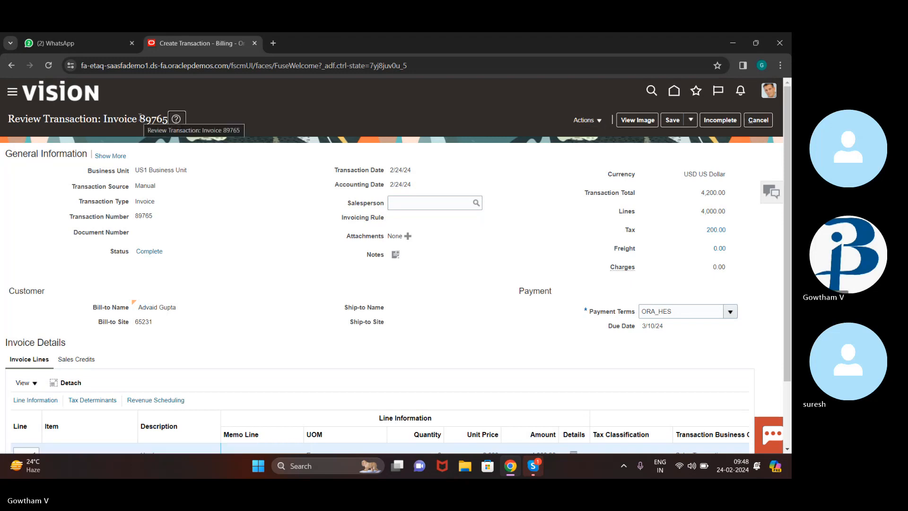
pyautogui.moveTo(140, 118); pyautogui.dragTo(166, 122)
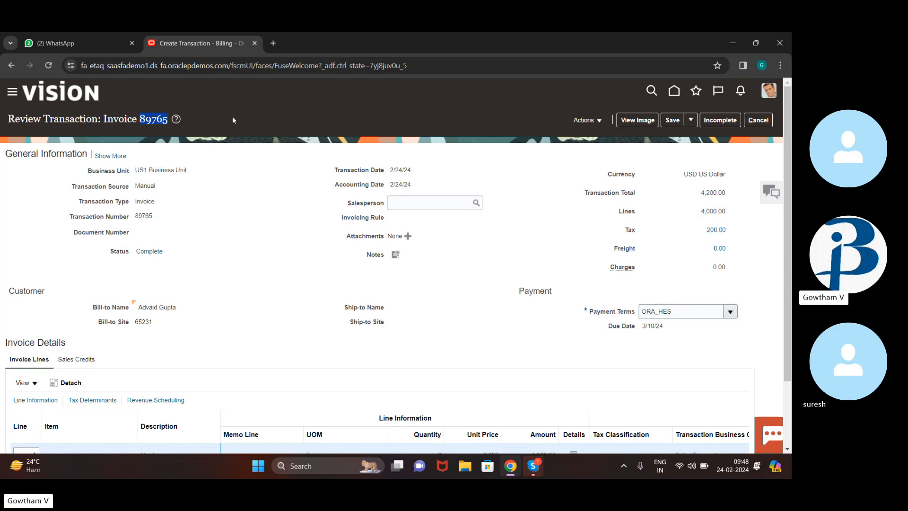
pyautogui.click(597, 121)
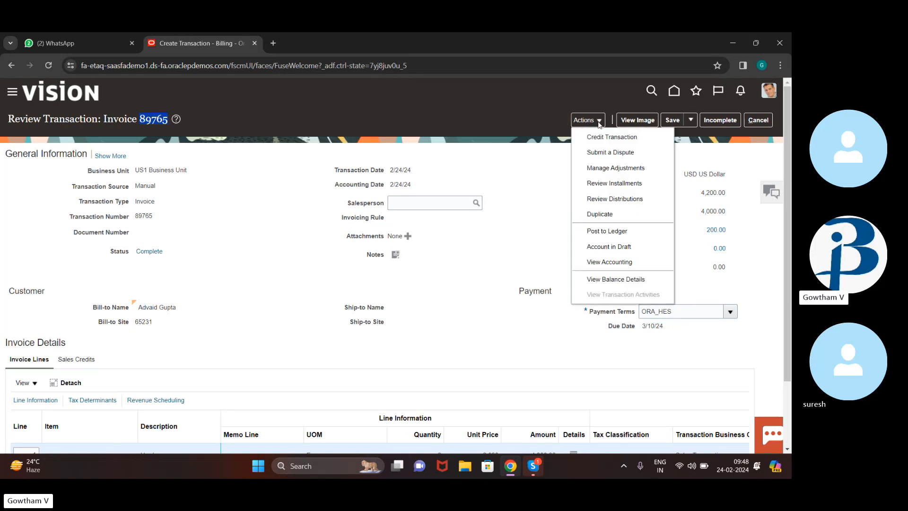
pyautogui.click(614, 235)
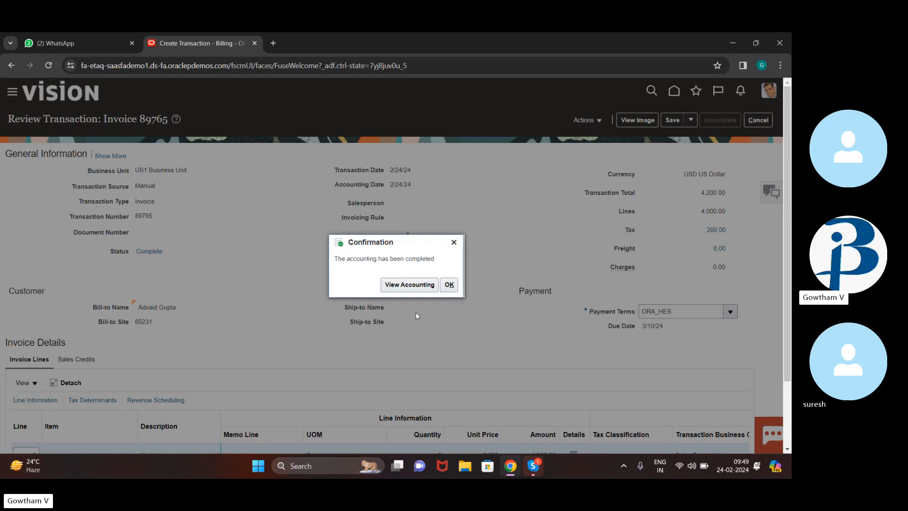
# View the invoice's accounting lines in the US Primary Ledger, checking the receivable, revenue and tax entries, and close them.
pyautogui.click(396, 286)
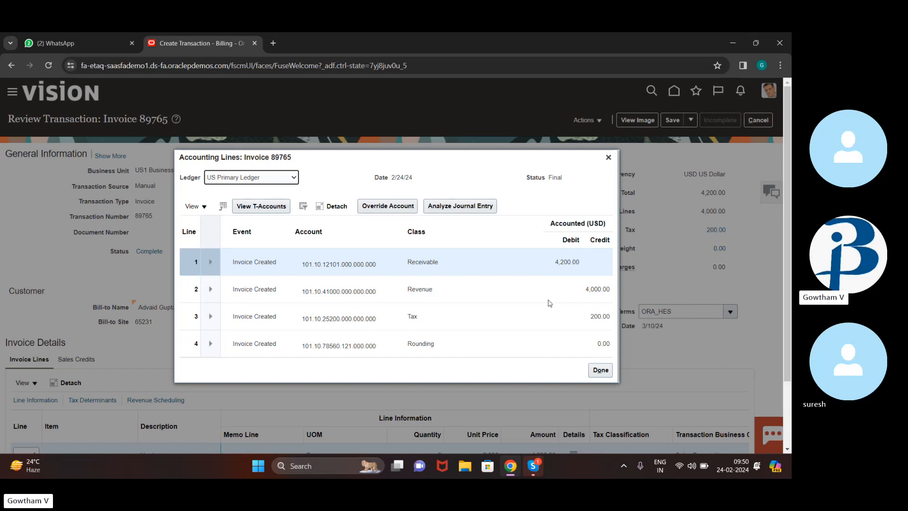
pyautogui.click(554, 321)
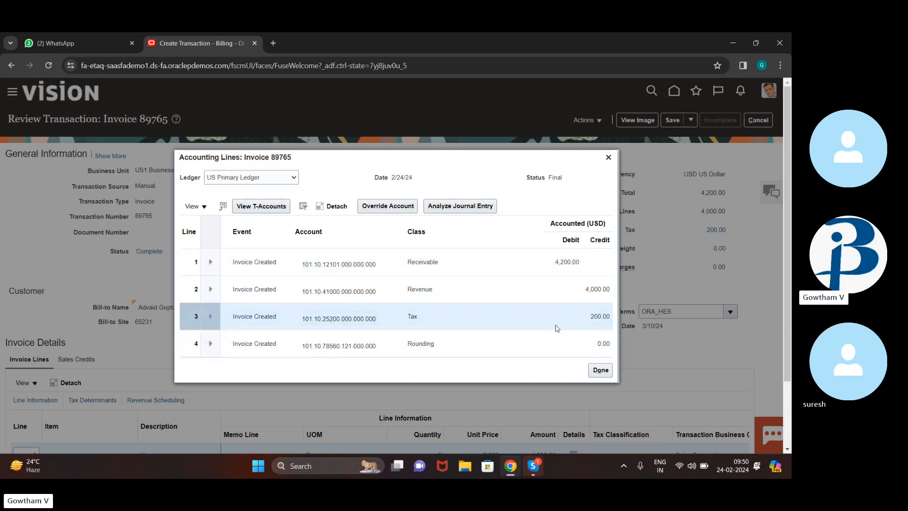
pyautogui.click(517, 297)
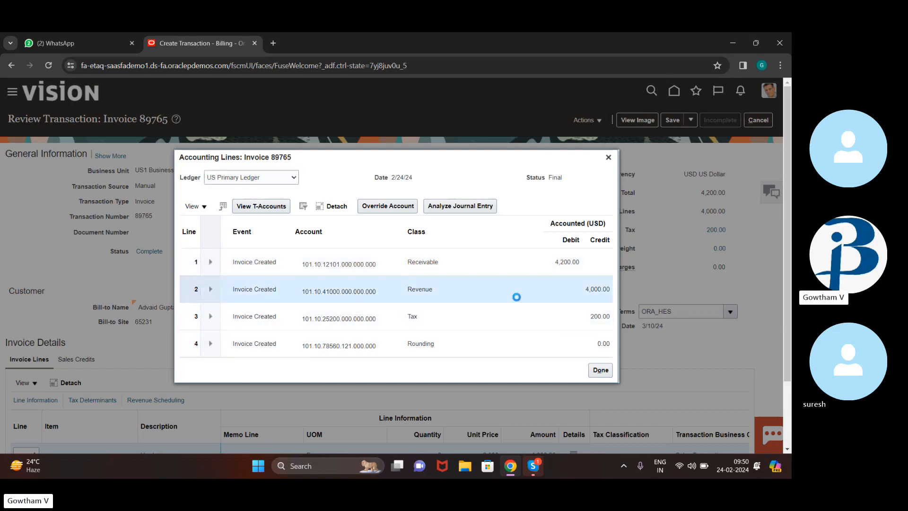
pyautogui.click(537, 256)
pyautogui.click(607, 372)
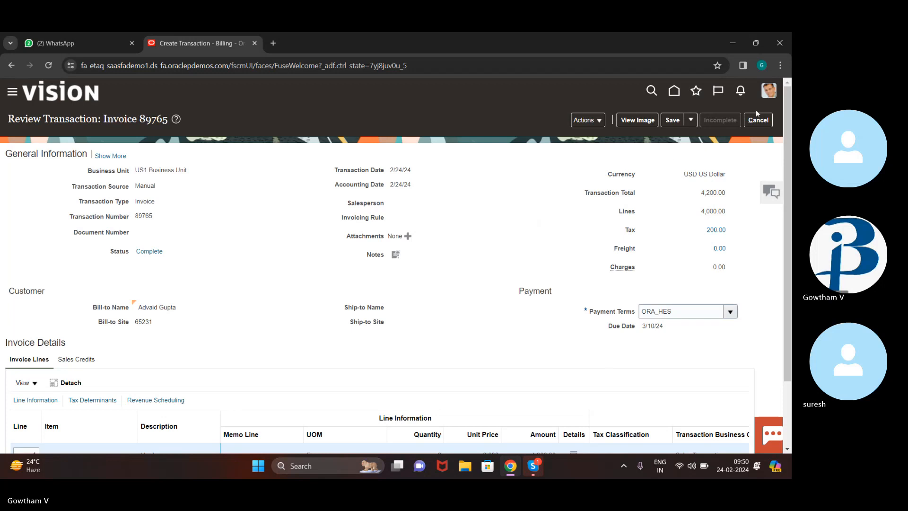
# Save the reviewed invoice and close it.
pyautogui.click(690, 121)
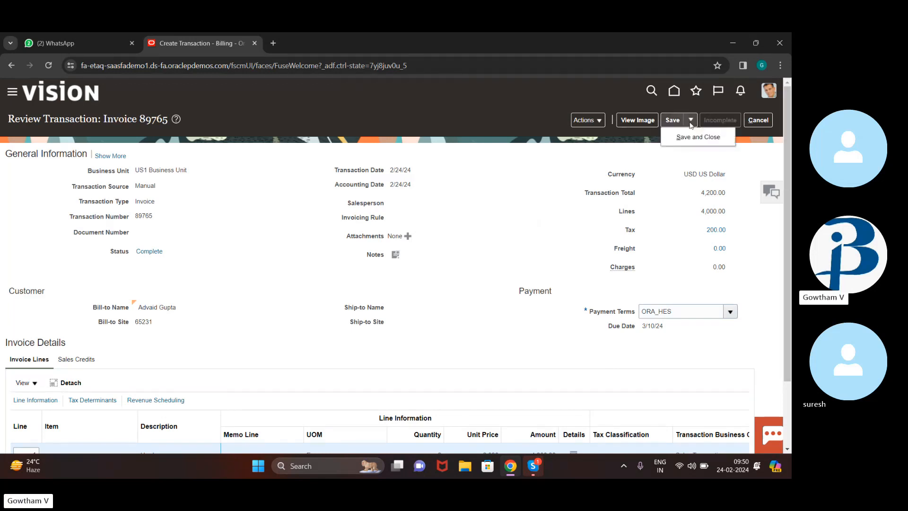
pyautogui.click(720, 137)
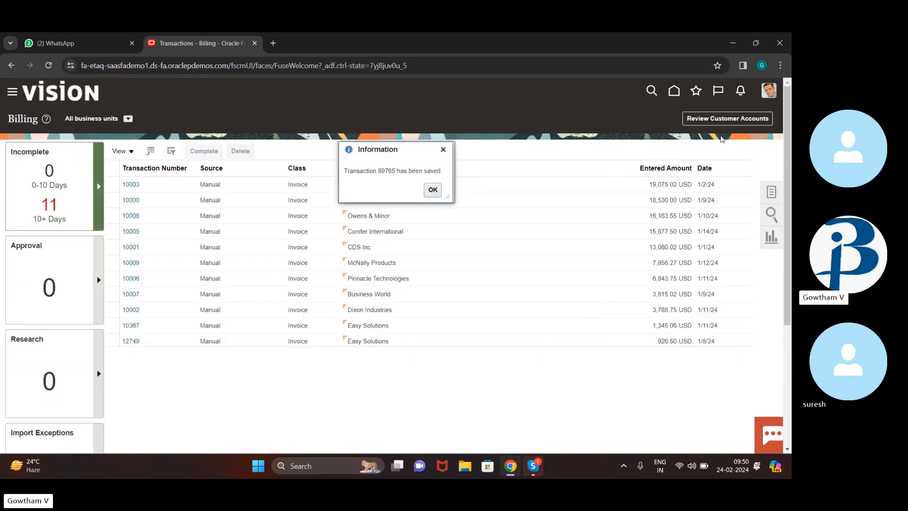
# Dismiss the save message and search the existing transactions for number 89765 with transaction date 2/24/24.
pyautogui.click(432, 190)
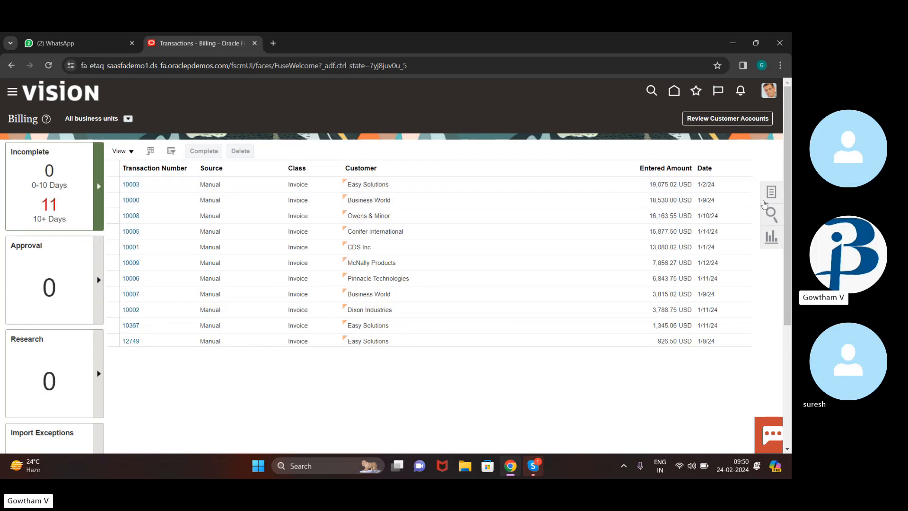
pyautogui.click(772, 195)
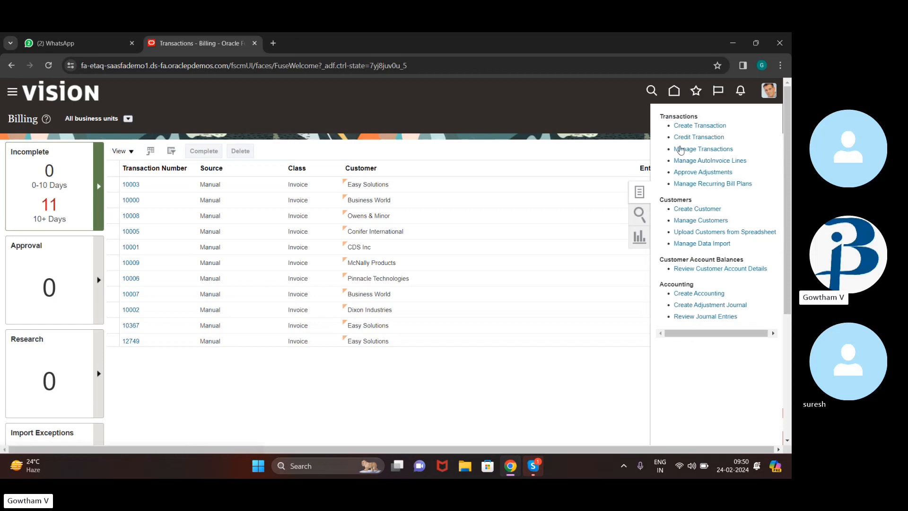
pyautogui.click(717, 150)
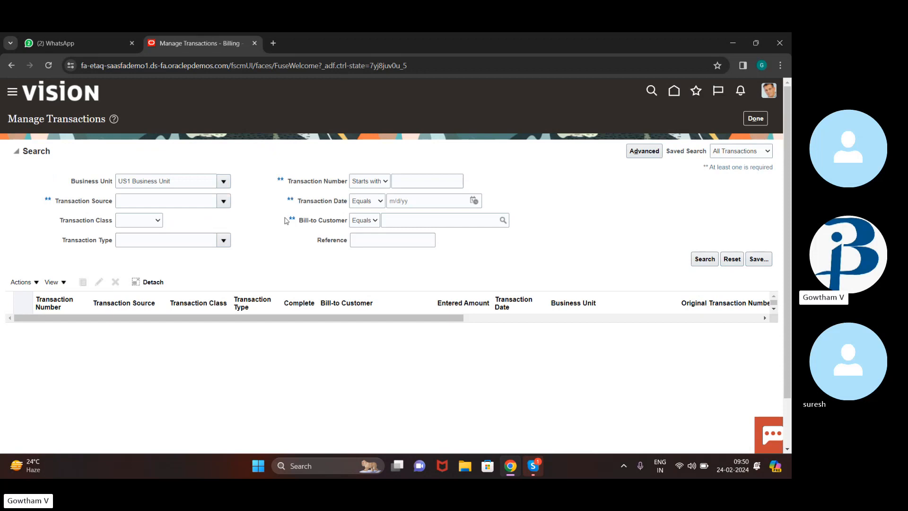
pyautogui.click(434, 183)
pyautogui.write('89765')
pyautogui.click(474, 201)
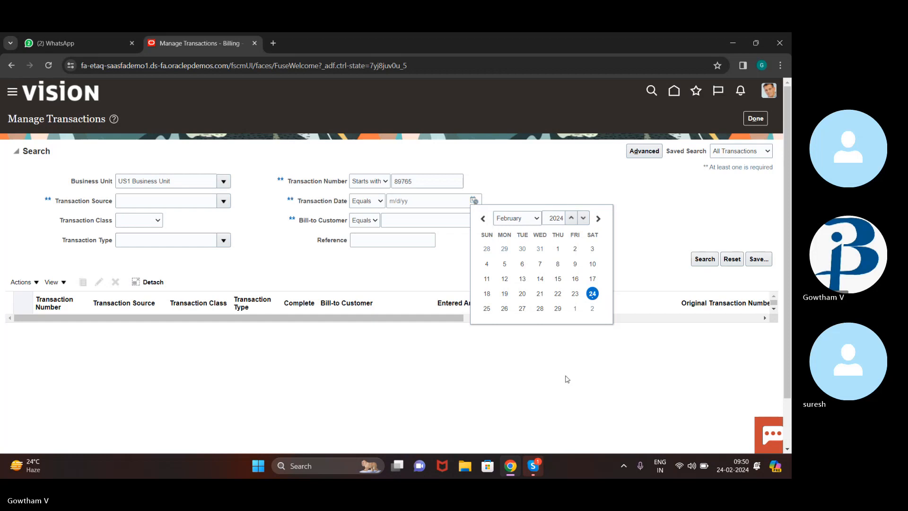
pyautogui.click(592, 293)
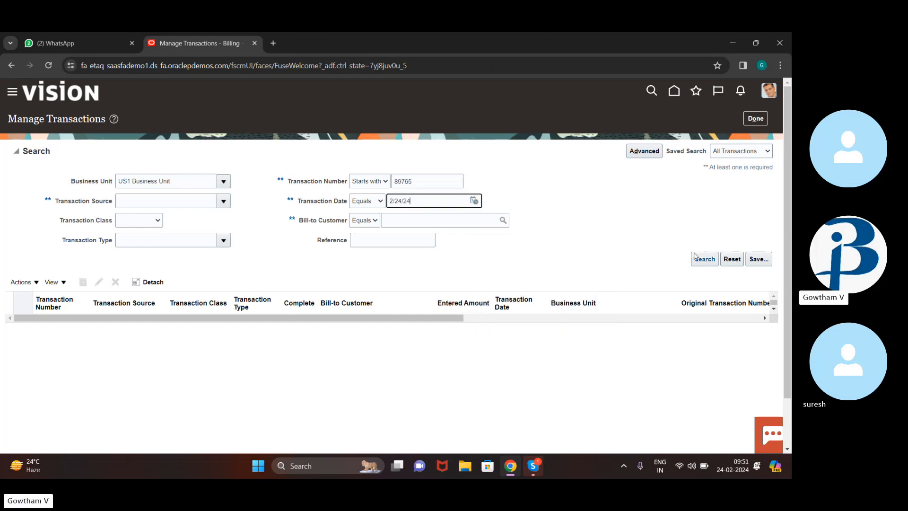
pyautogui.click(708, 262)
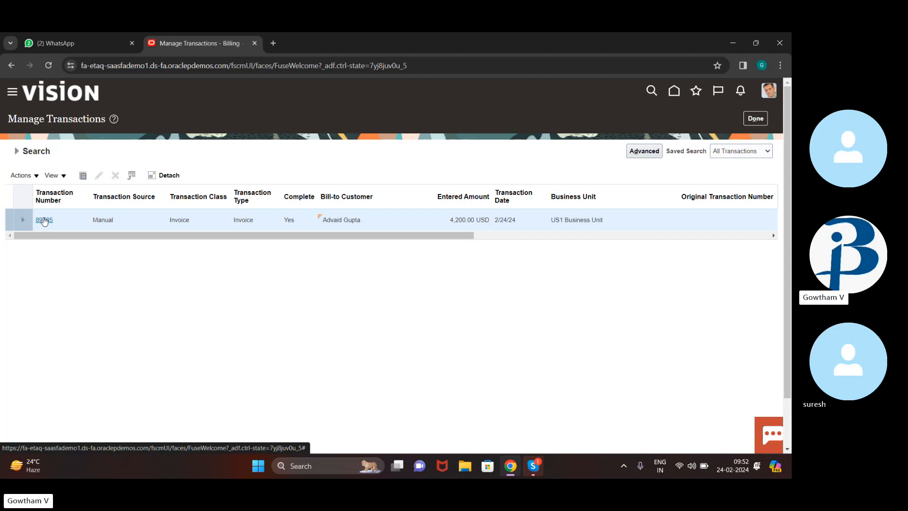
# Open invoice 89765 from the search results to review its details and line, close it without saving and return to the billing overview.
pyautogui.click(42, 219)
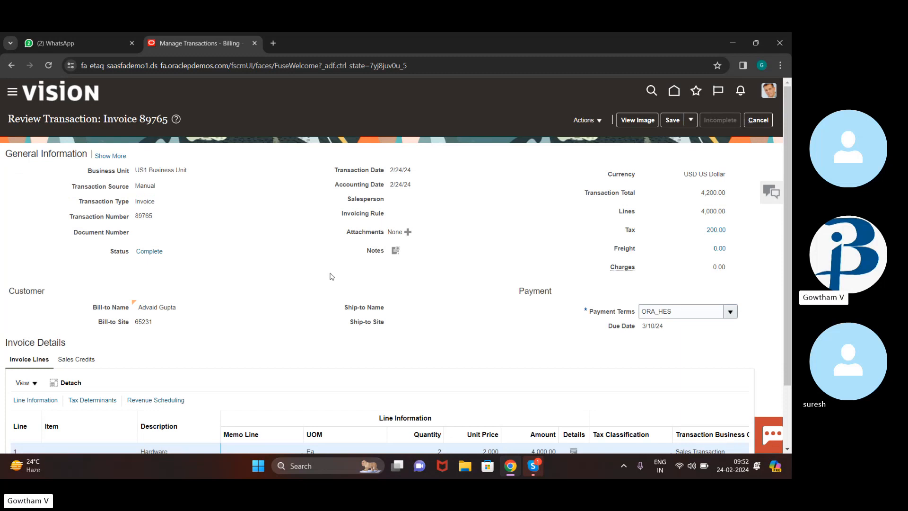
pyautogui.scroll(-2, 331, 275)
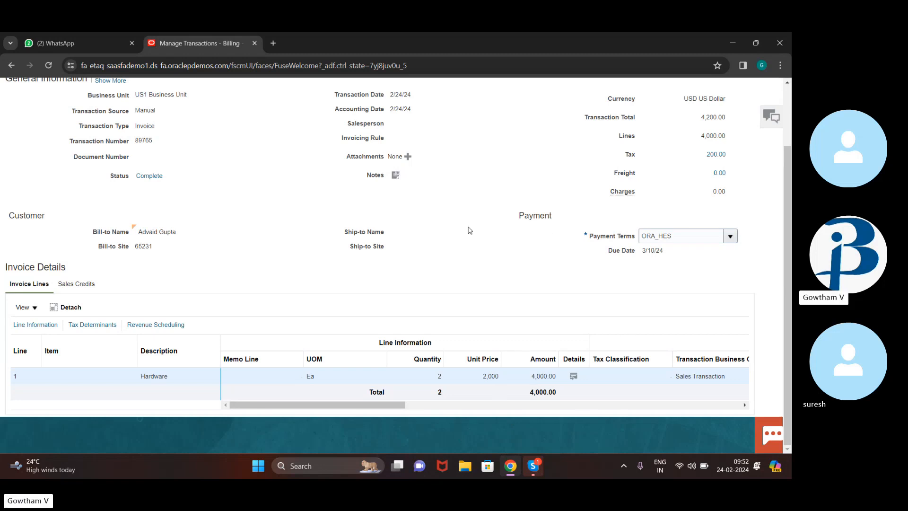
pyautogui.scroll(2, 470, 230)
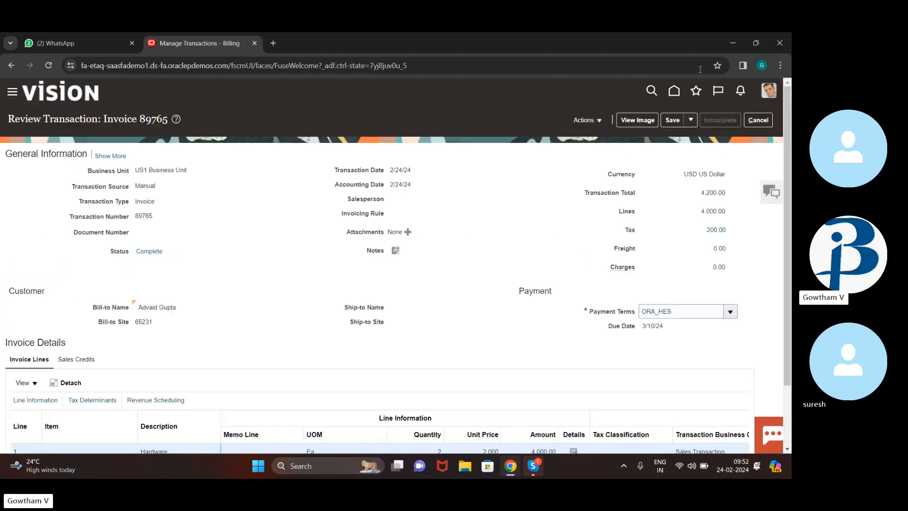
pyautogui.click(758, 120)
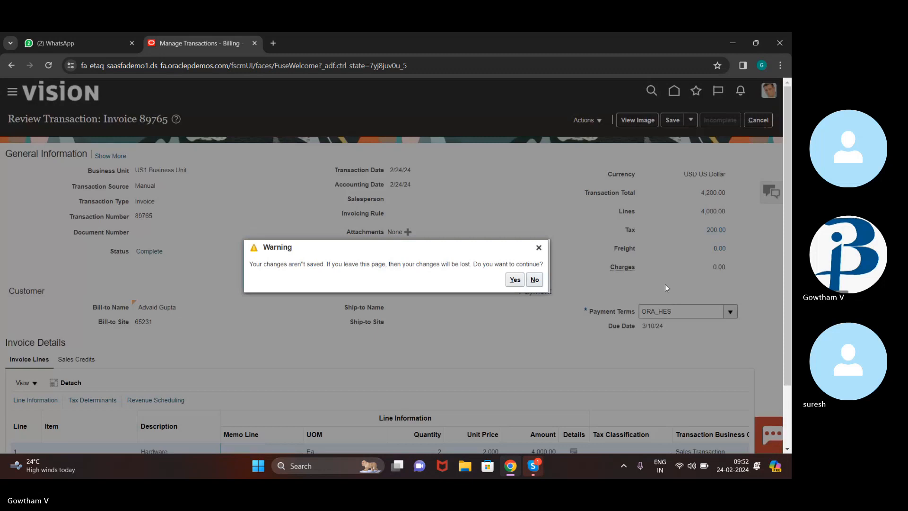
pyautogui.click(519, 283)
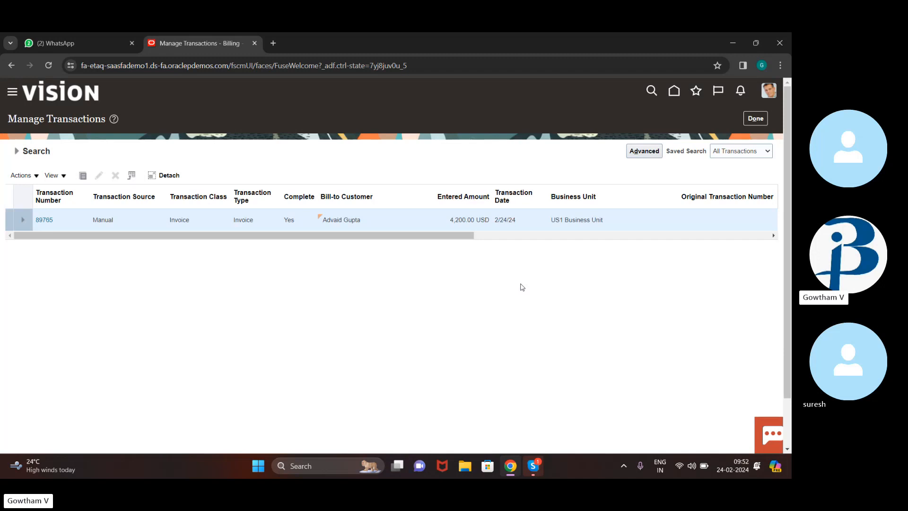
pyautogui.click(758, 119)
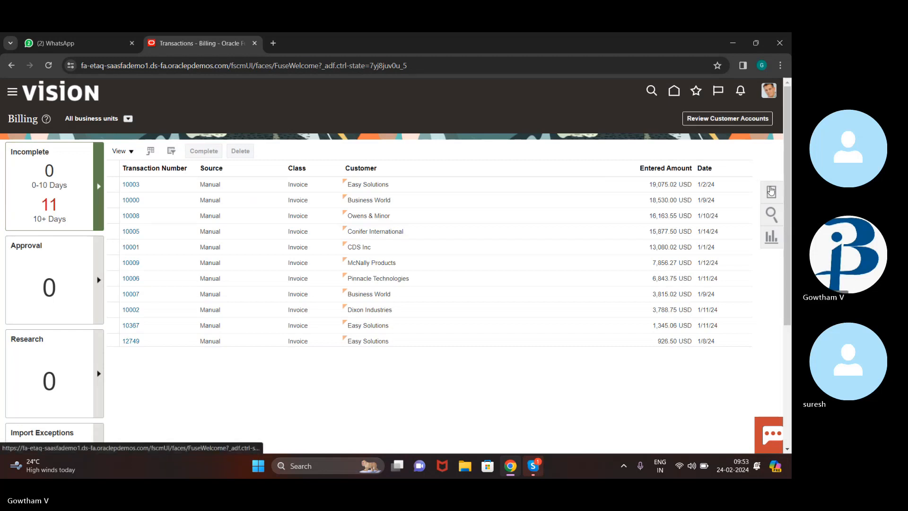
# Start a new invoice transaction and set its currency to EUR Euro.
pyautogui.click(770, 190)
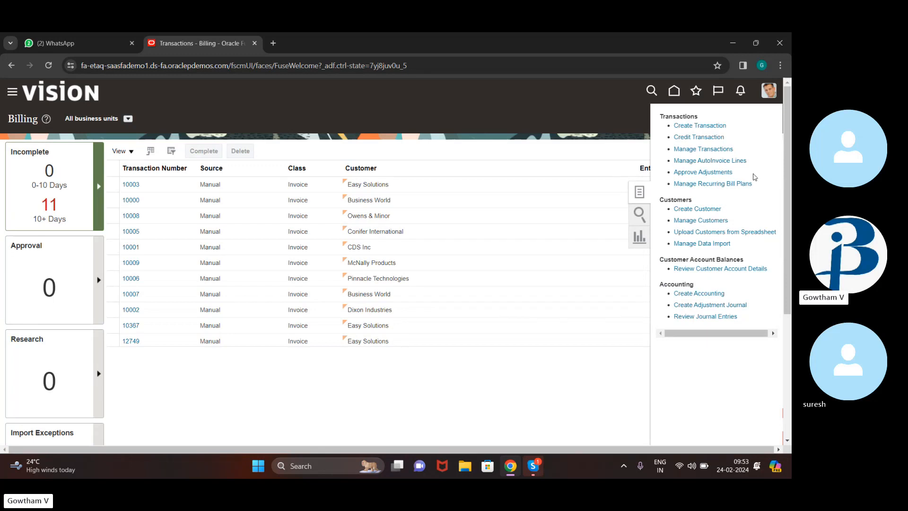
pyautogui.click(685, 125)
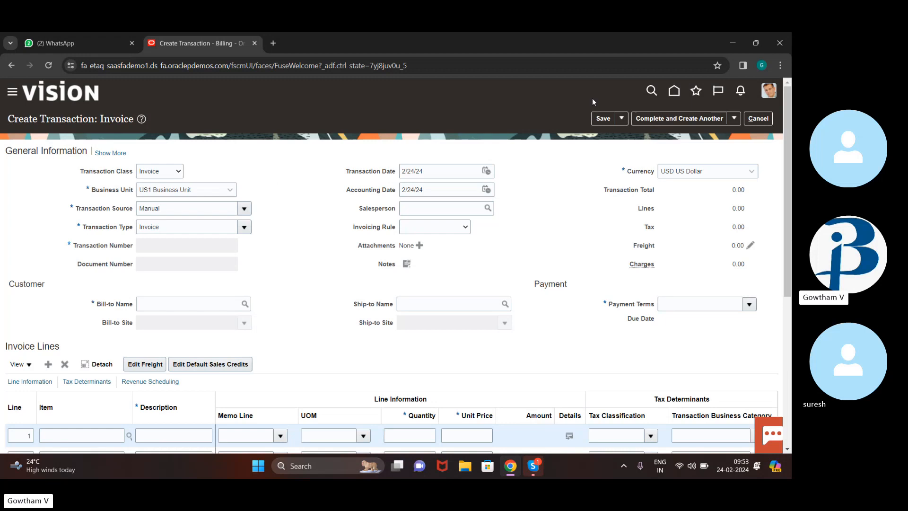
pyautogui.click(750, 173)
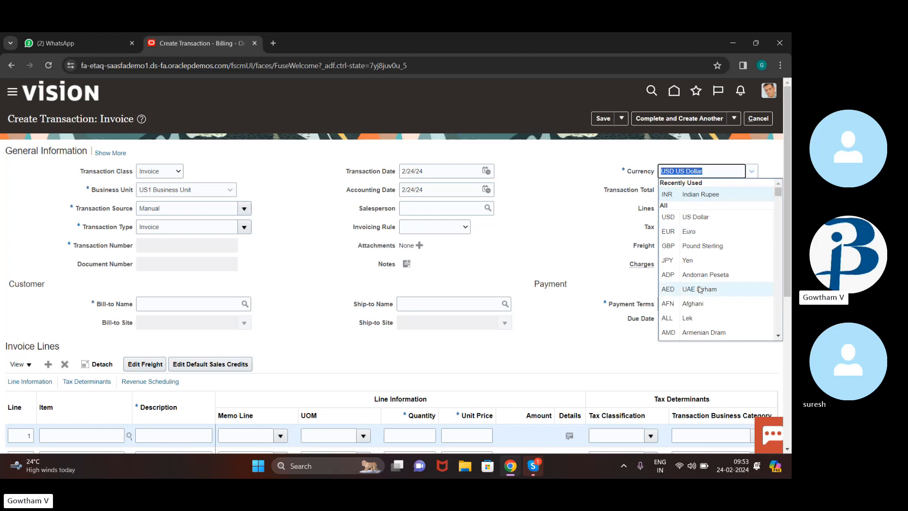
pyautogui.click(739, 235)
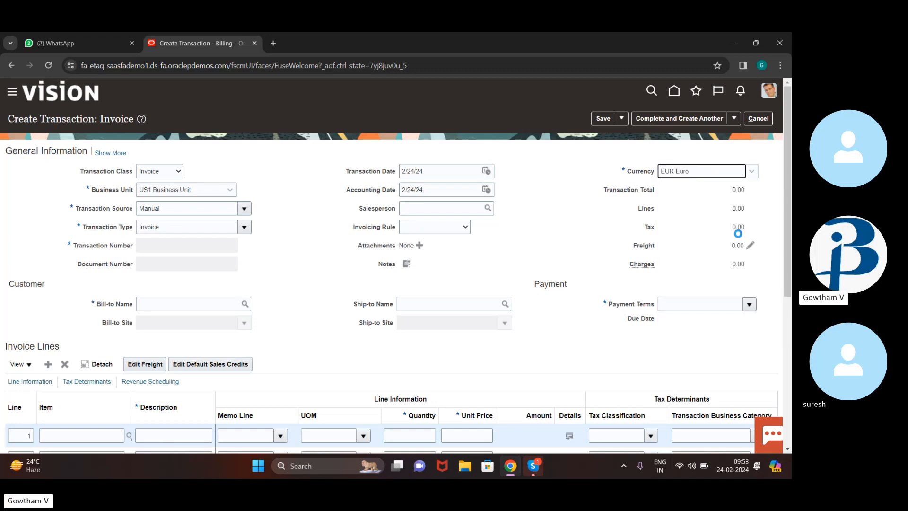
# Find the bill-to customer by the name EASY and select Easy Solutions for the invoice.
pyautogui.click(245, 305)
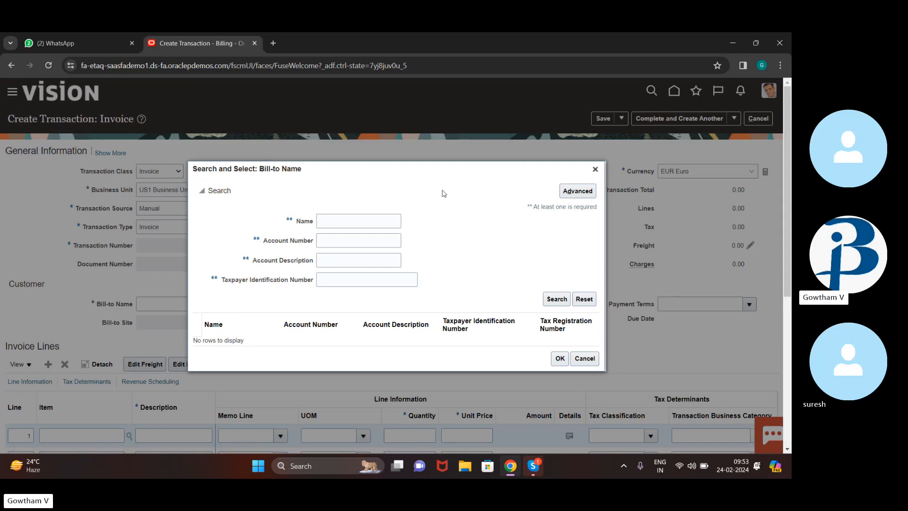
pyautogui.click(363, 217)
pyautogui.write('EASY')
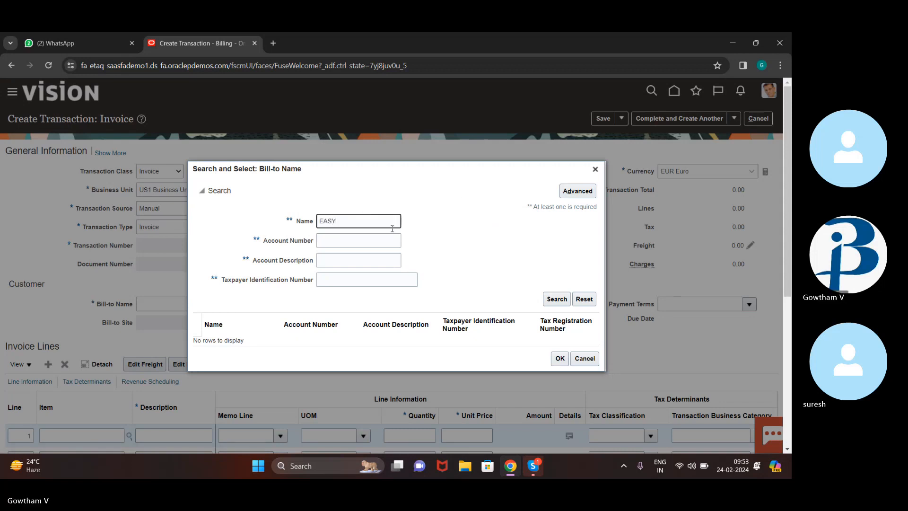
pyautogui.click(548, 300)
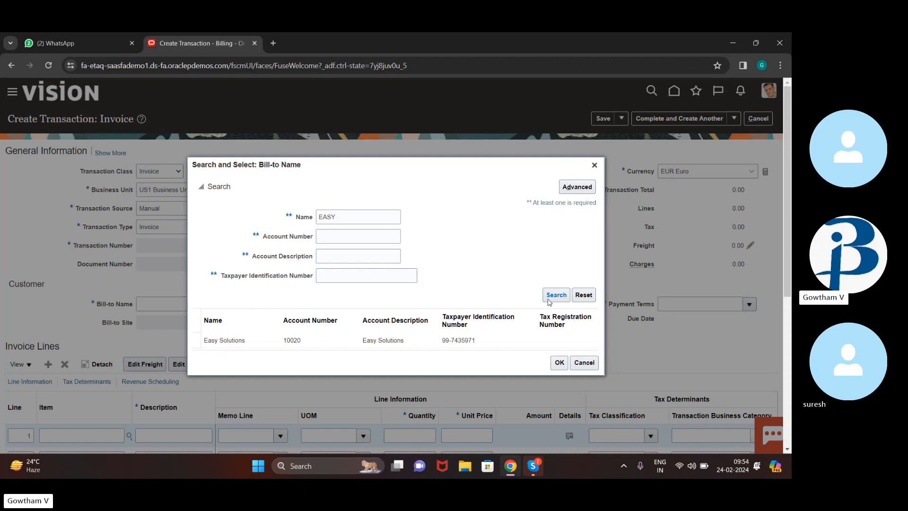
pyautogui.click(466, 341)
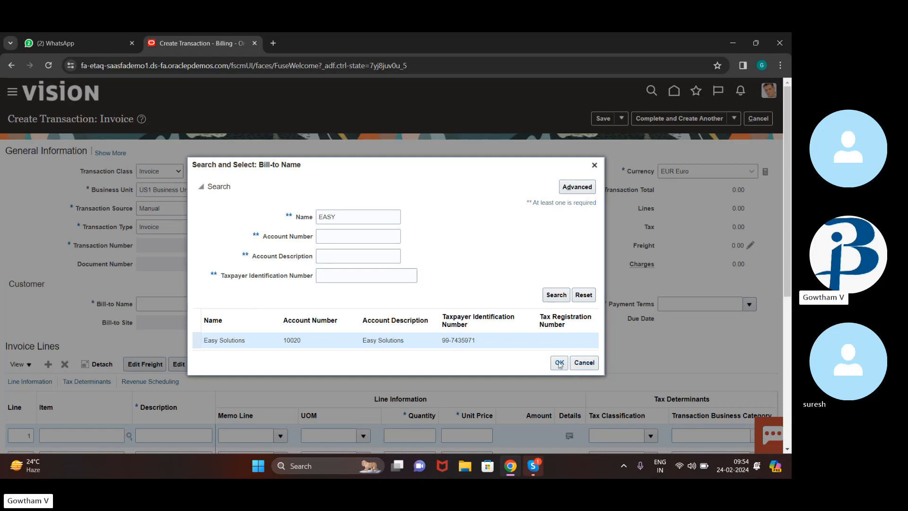
pyautogui.click(559, 362)
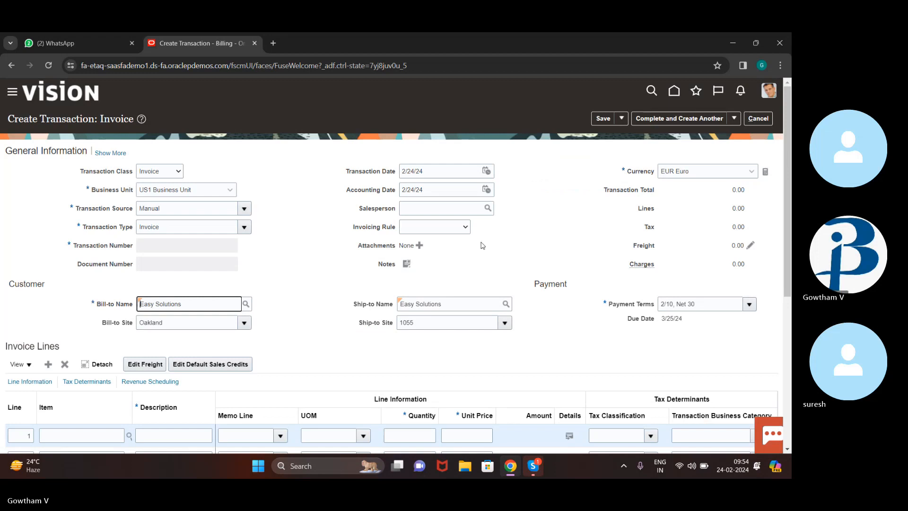
# Enter CAR as the description of invoice line 1.
pyautogui.scroll(-2, 482, 246)
pyautogui.click(152, 321)
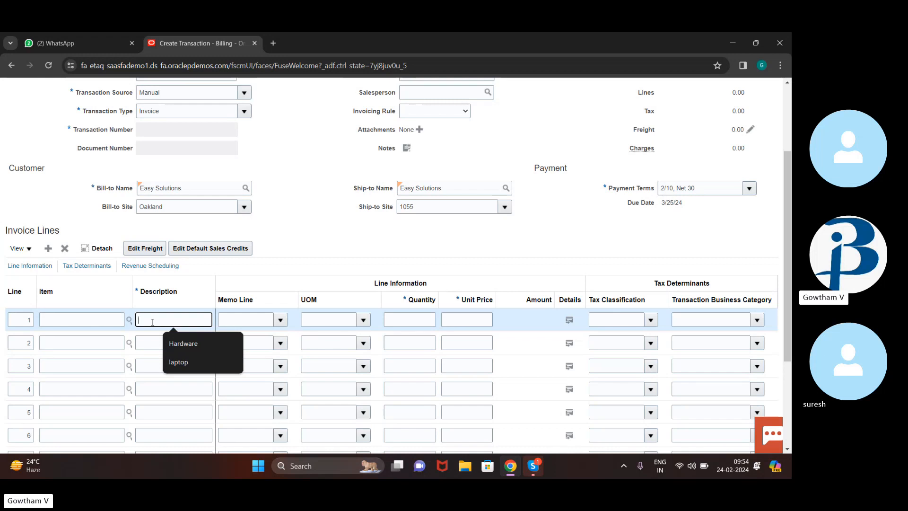
pyautogui.write('CAR')
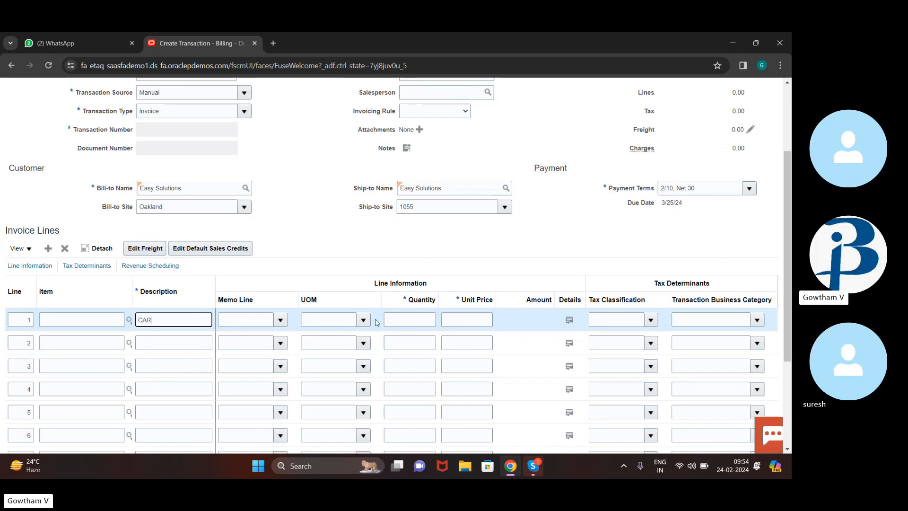
pyautogui.click(341, 320)
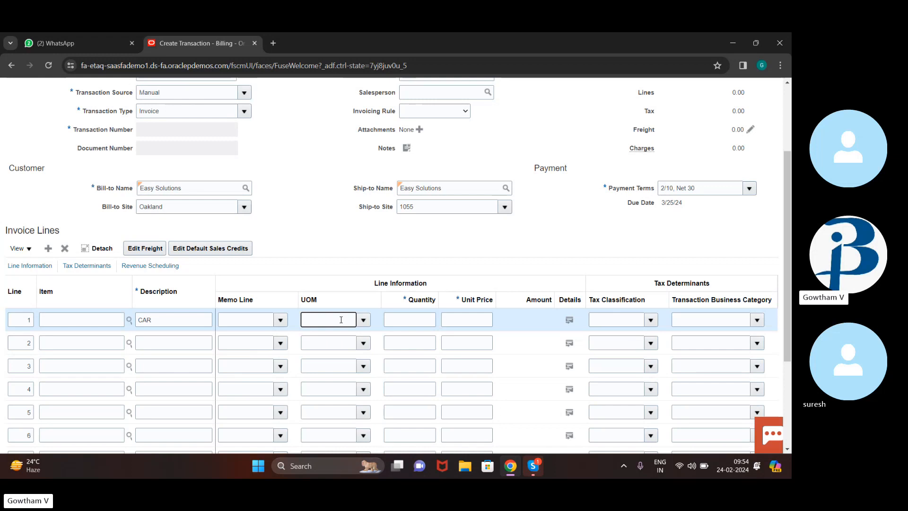
pyautogui.write('E')
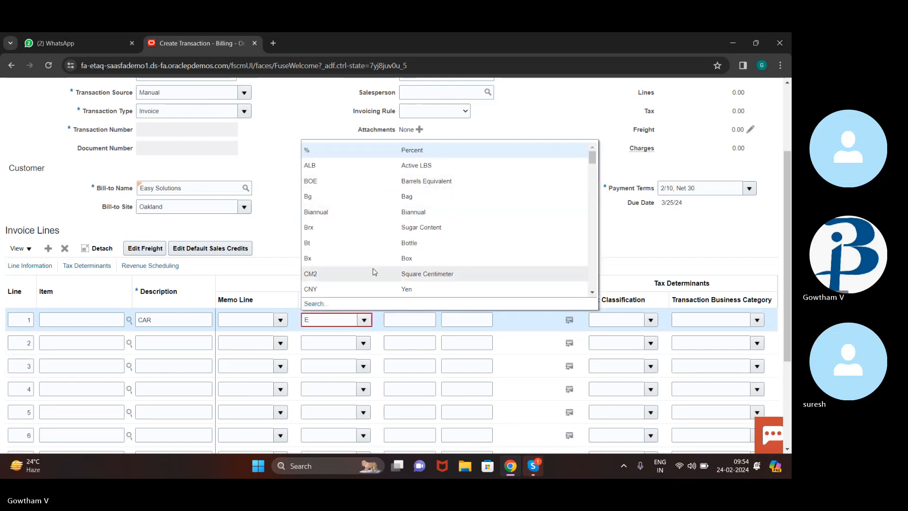
pyautogui.scroll(-5, 374, 272)
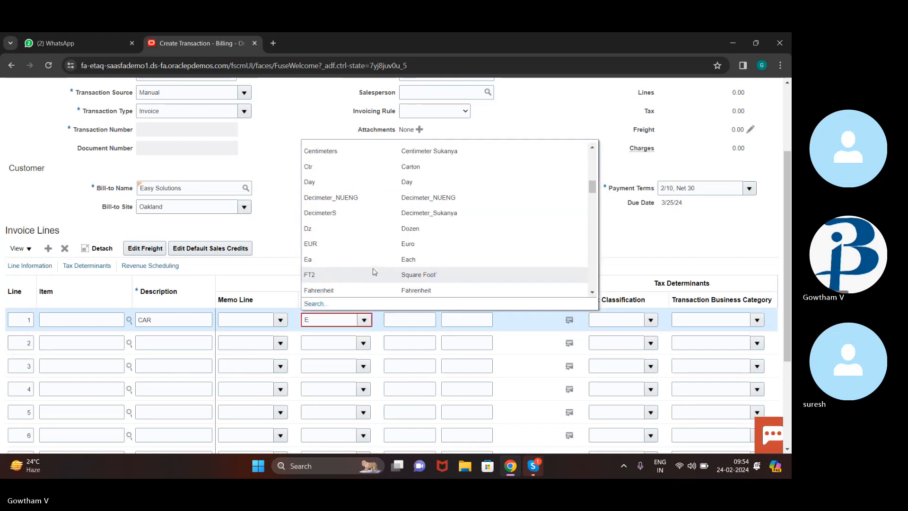
pyautogui.click(405, 260)
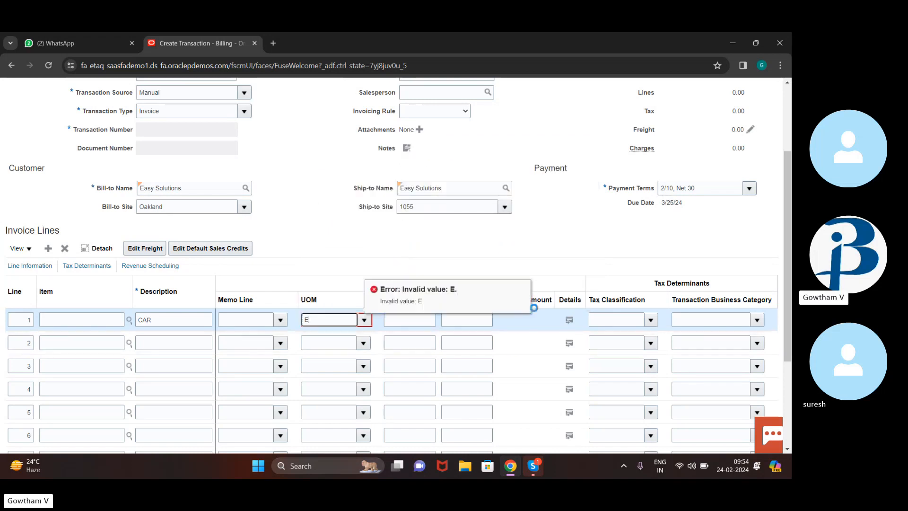
pyautogui.click(427, 320)
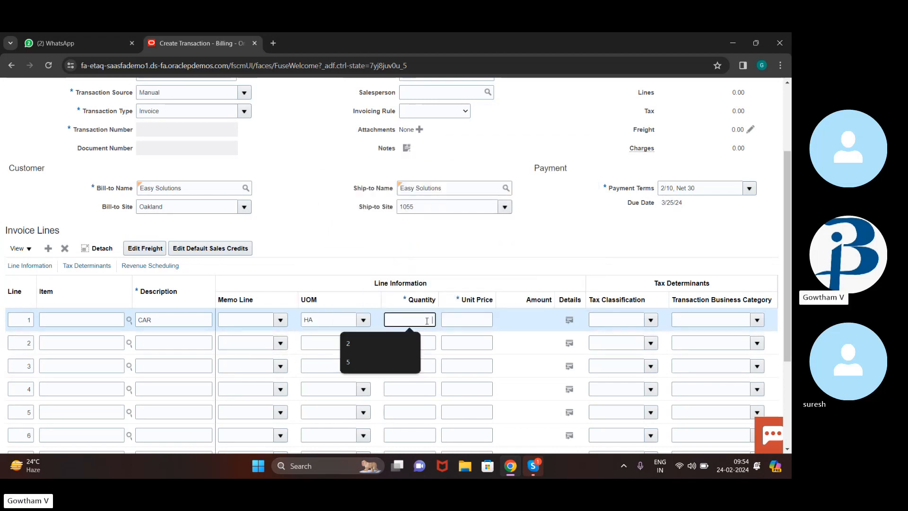
pyautogui.click(337, 319)
pyautogui.press('BackSpace')
pyautogui.press('BackSpace')
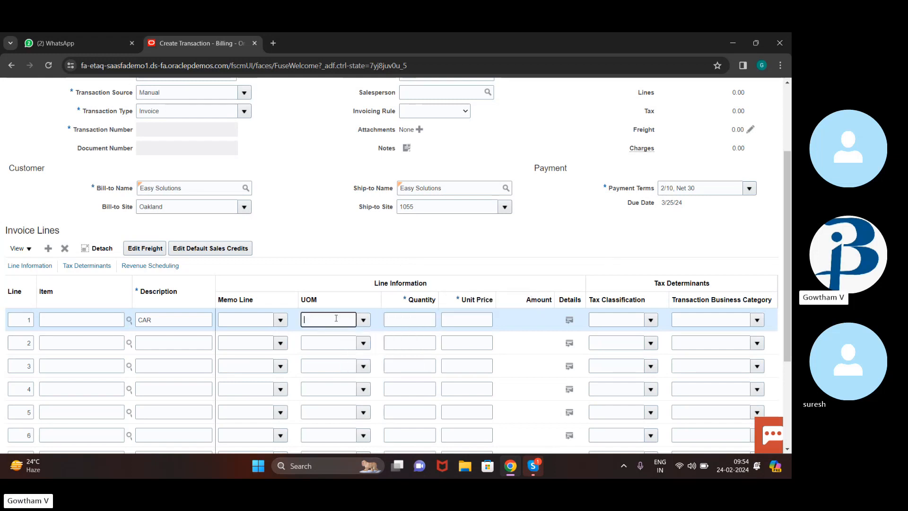
# Set the unit of measure of invoice line 1 to Ea (Each).
pyautogui.click(365, 320)
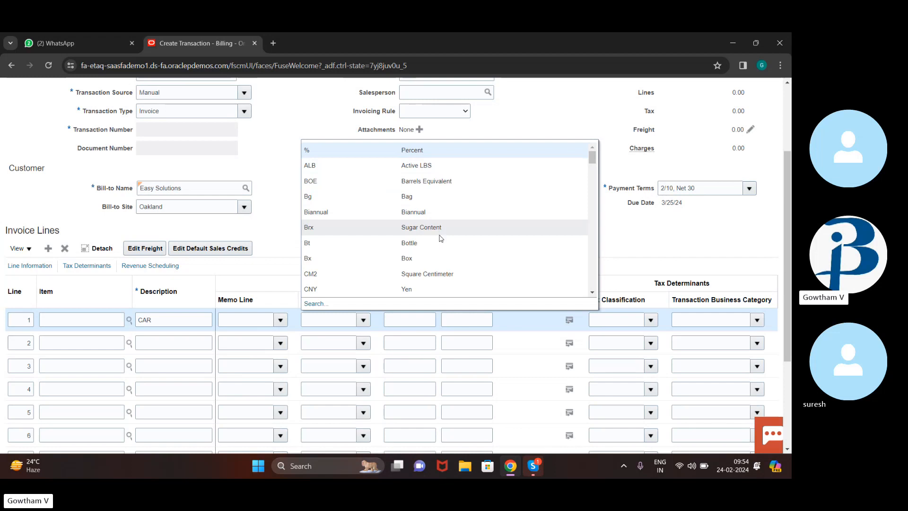
pyautogui.scroll(-3, 428, 262)
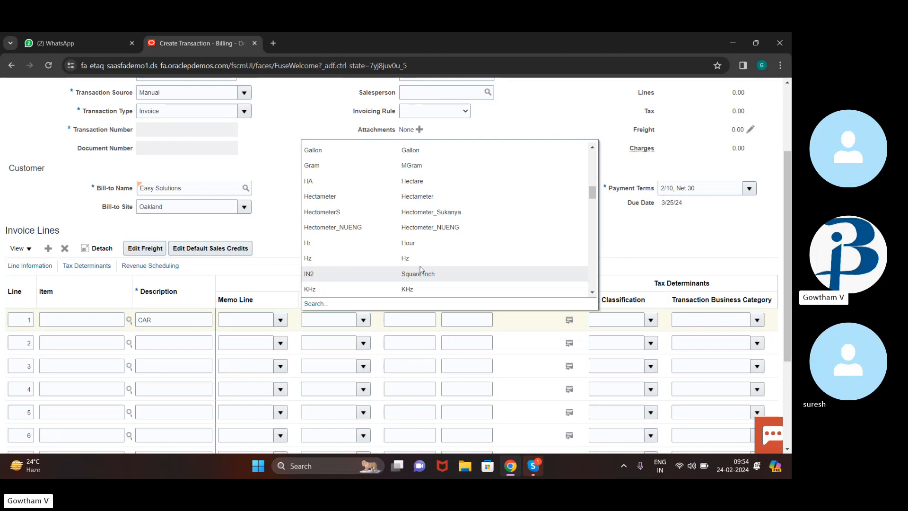
pyautogui.scroll(-1, 458, 218)
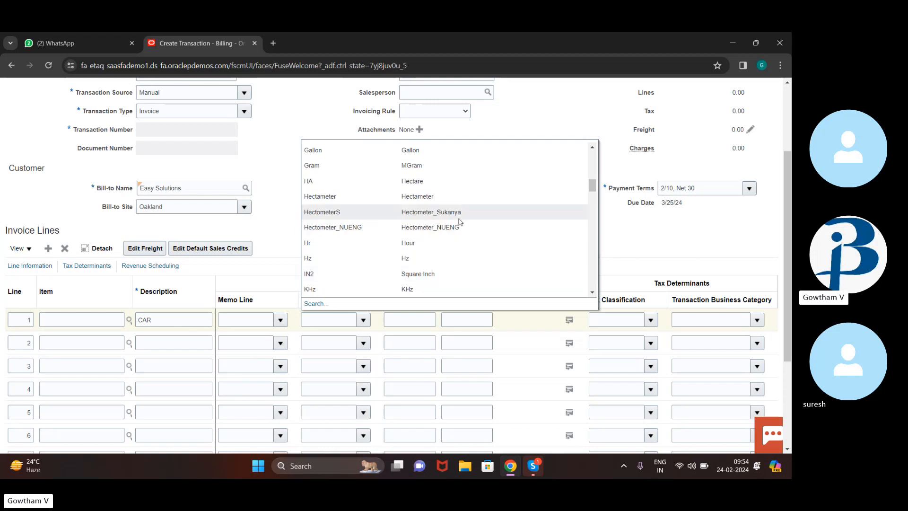
pyautogui.scroll(-2, 458, 217)
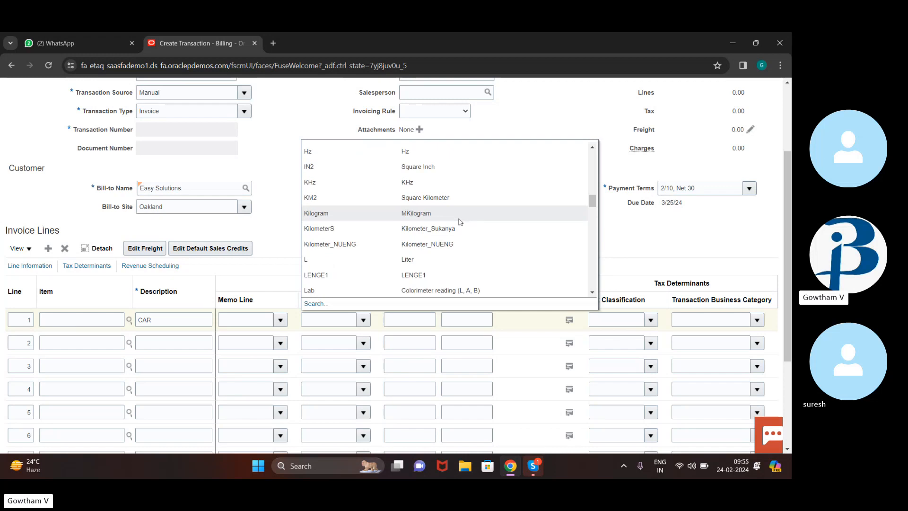
pyautogui.scroll(-3, 460, 222)
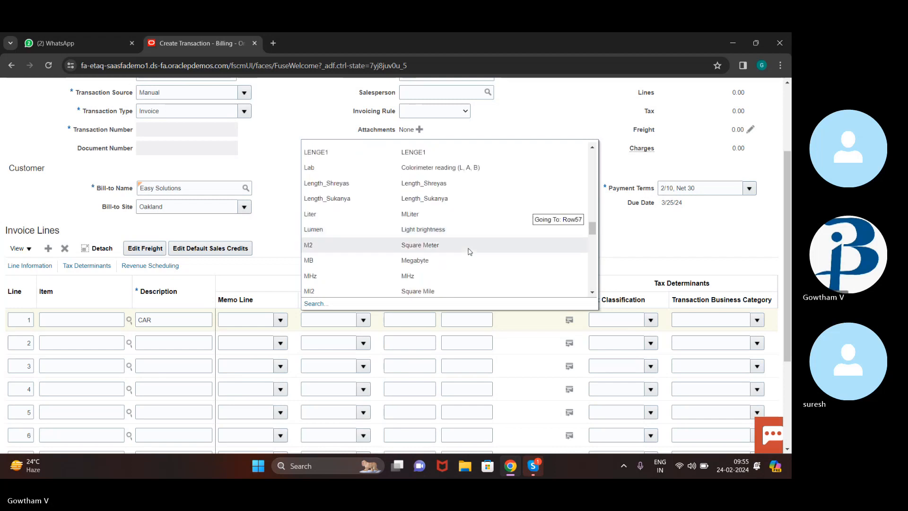
pyautogui.scroll(6, 441, 174)
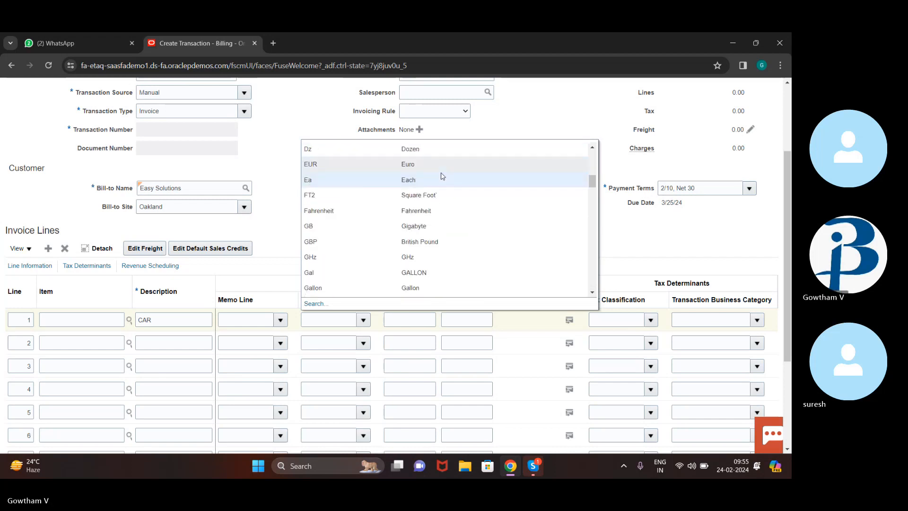
pyautogui.scroll(3, 442, 176)
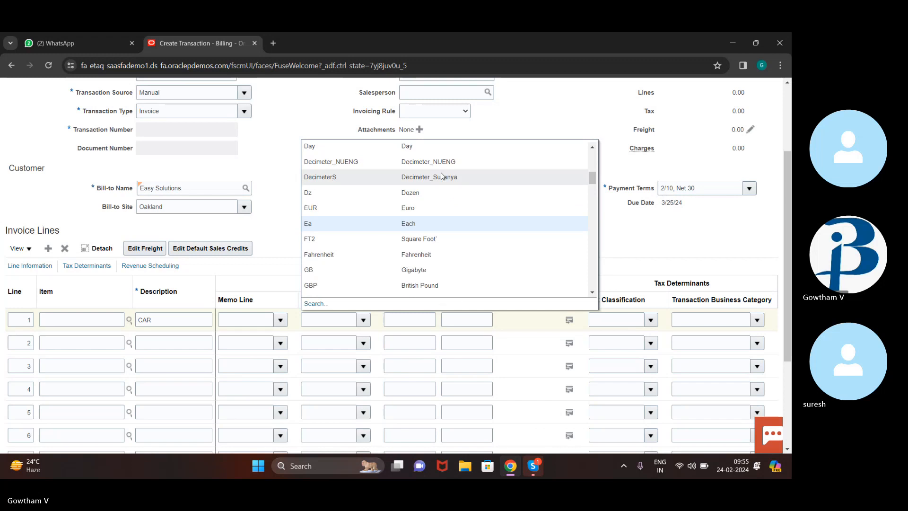
pyautogui.click(427, 222)
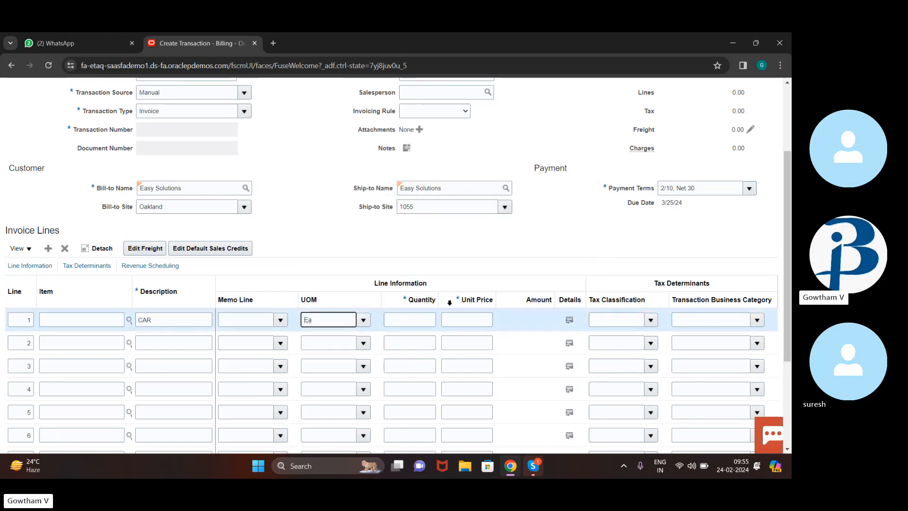
# Enter a quantity of 2 and a unit price of 500000 for the CAR line.
pyautogui.click(422, 322)
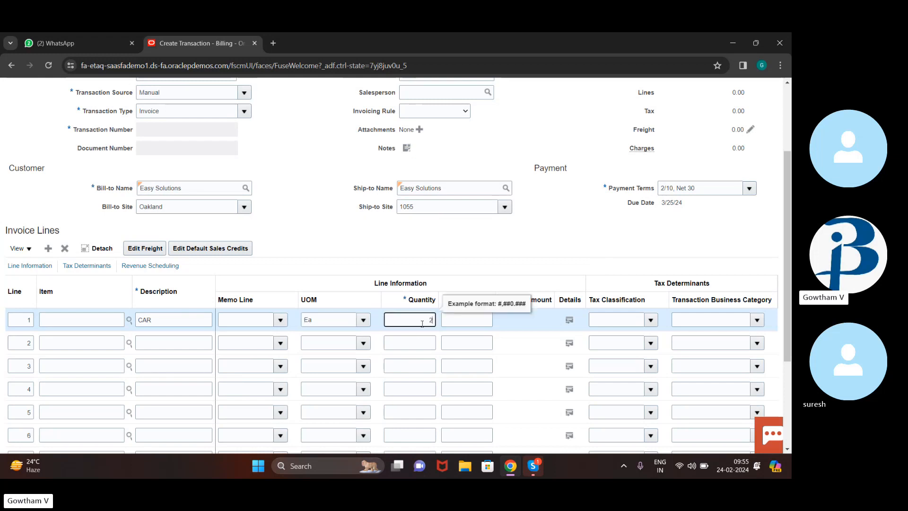
pyautogui.click(464, 313)
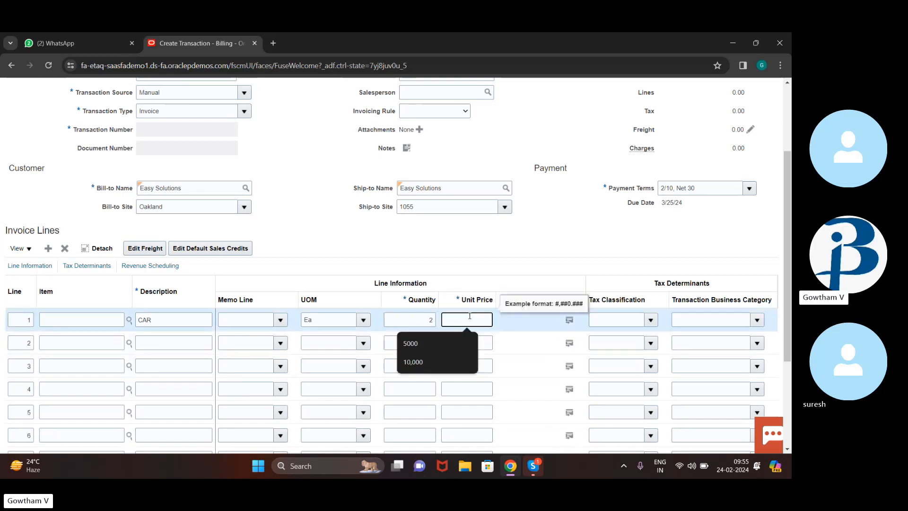
pyautogui.write('500000')
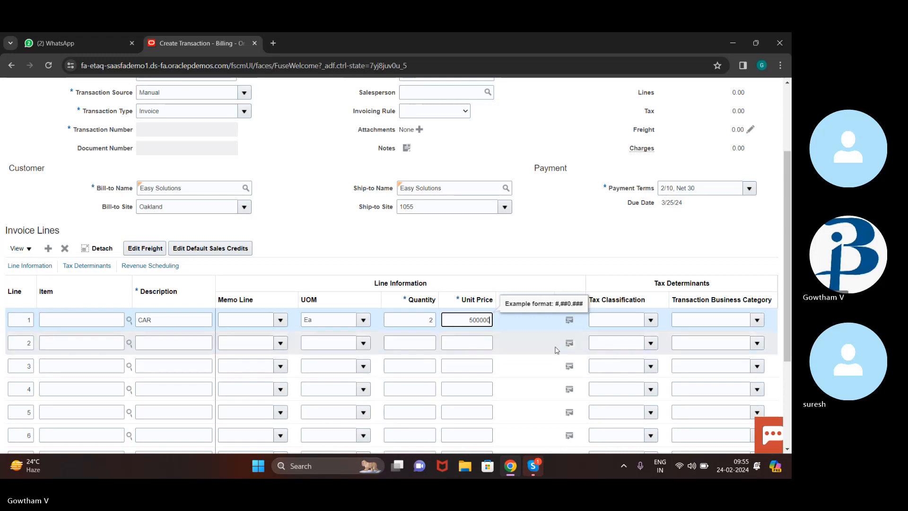
pyautogui.press('Tab')
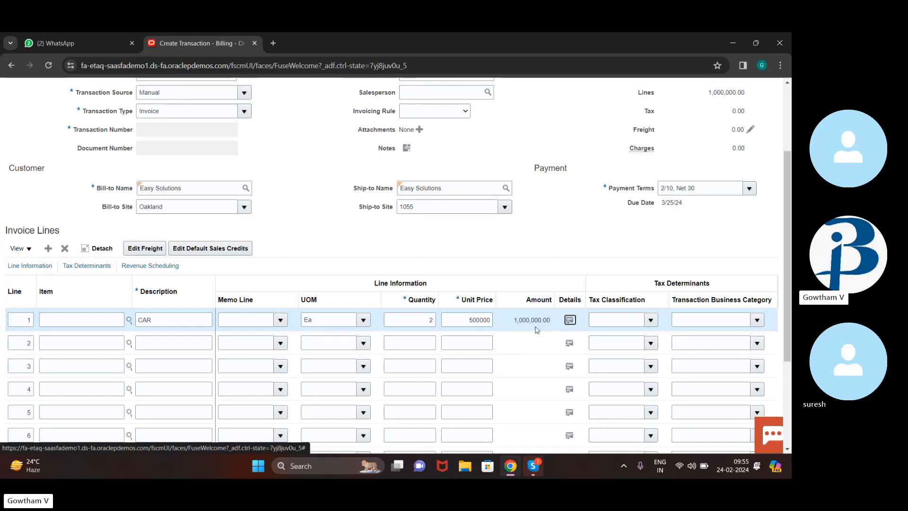
# Check the invoice lines and header, and complete the EUR invoice and open it for review.
pyautogui.scroll(3, 540, 321)
pyautogui.scroll(-5, 540, 321)
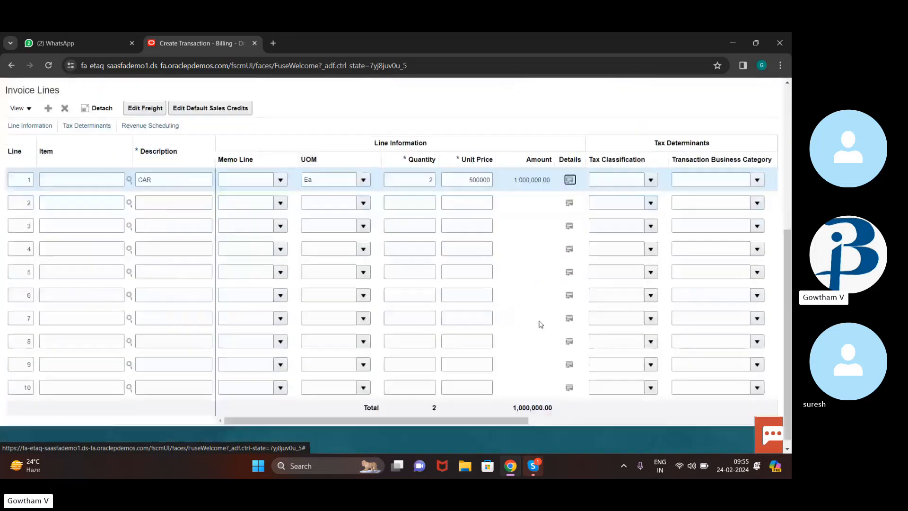
pyautogui.scroll(5, 540, 321)
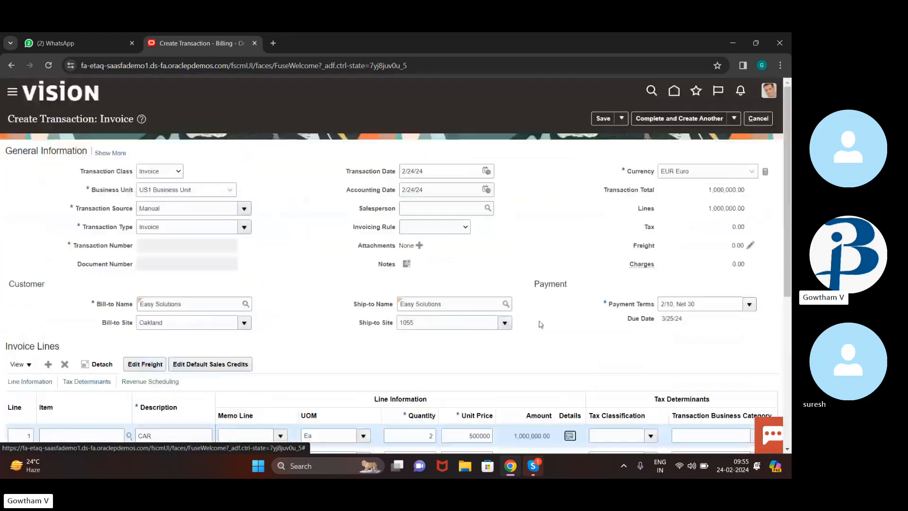
pyautogui.click(734, 118)
pyautogui.click(706, 137)
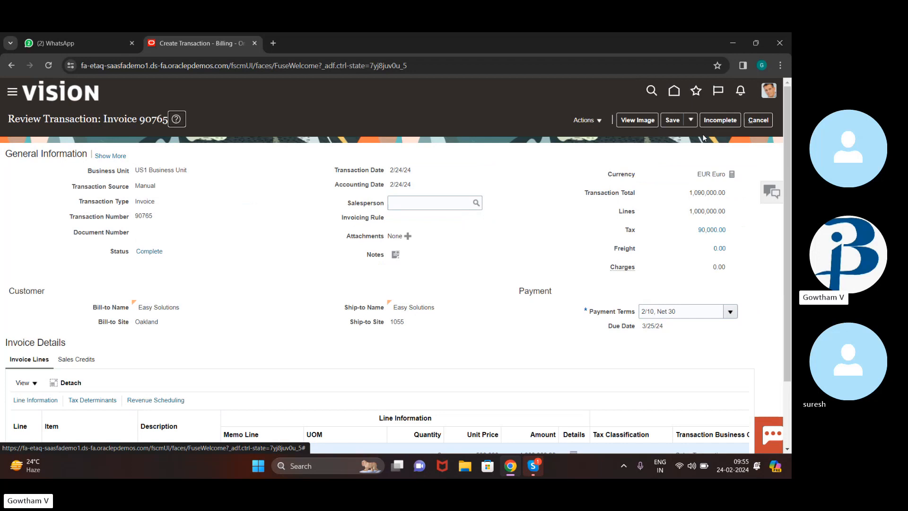
# Post the completed EUR invoice to the ledger and examine its accounting lines in entered and accounted currency.
pyautogui.click(604, 118)
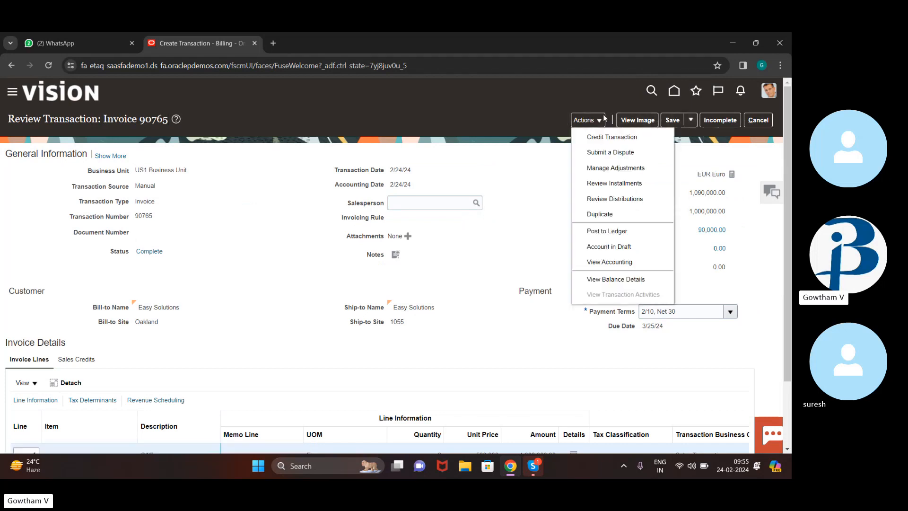
pyautogui.click(636, 229)
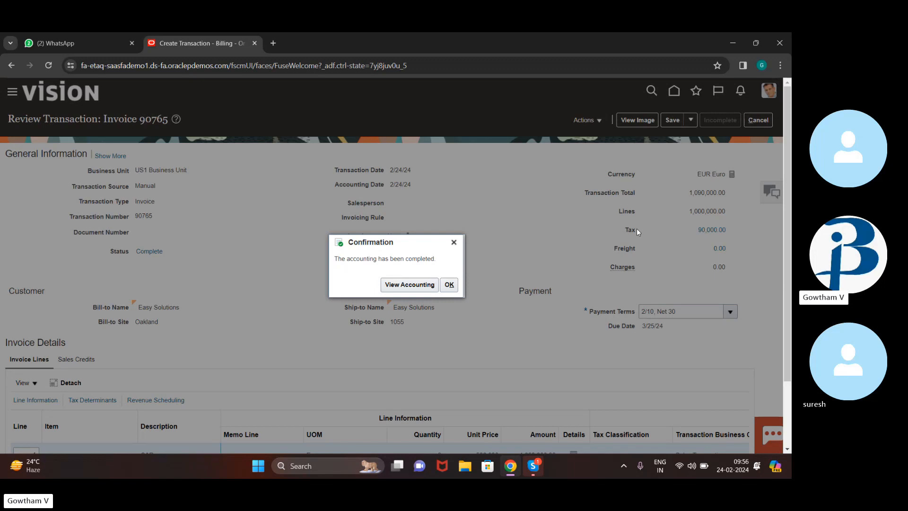
pyautogui.click(409, 285)
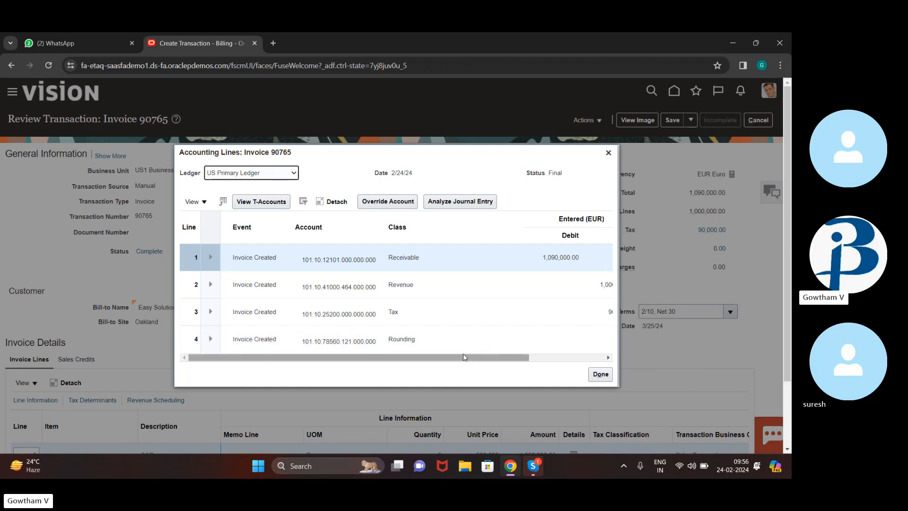
pyautogui.click(544, 356)
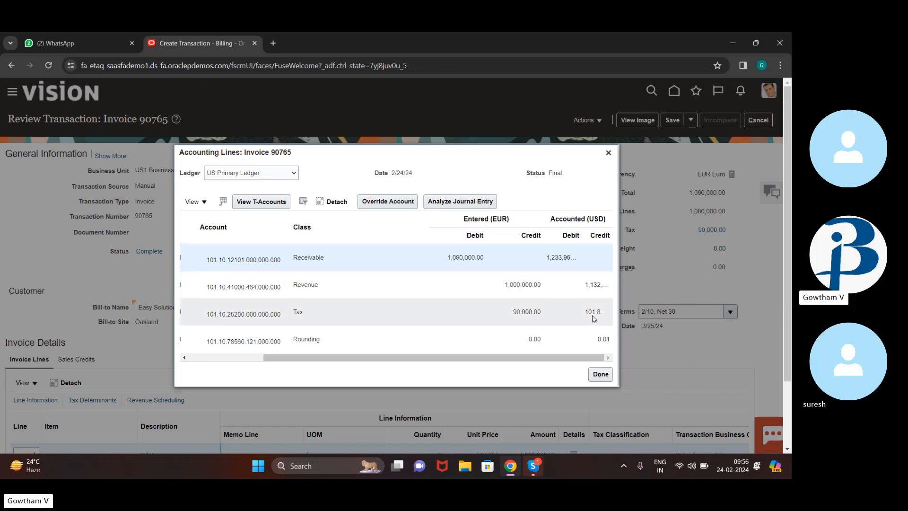
pyautogui.click(597, 287)
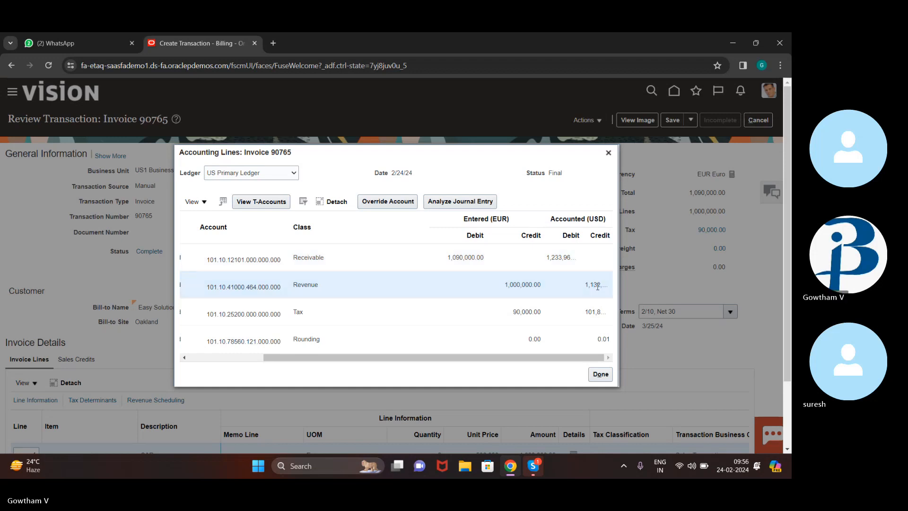
pyautogui.click(601, 374)
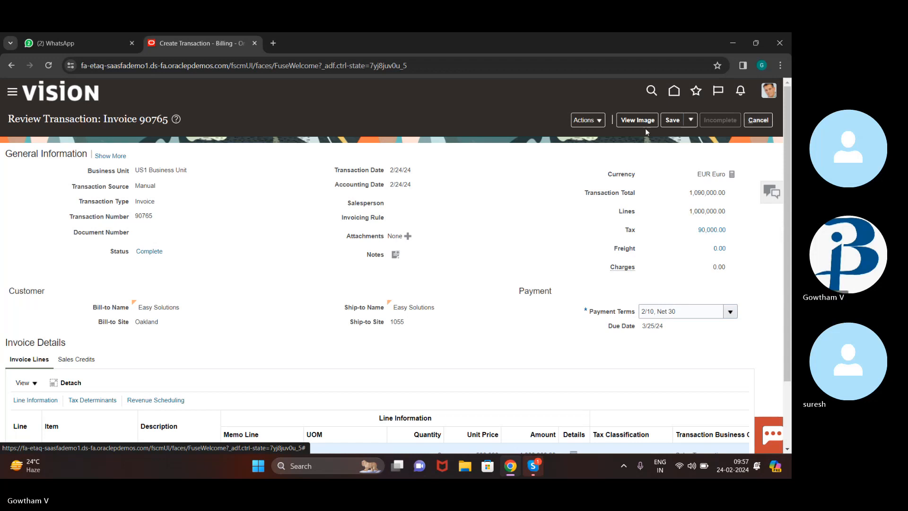
# Save and close the posted invoice, returning to the billing overview.
pyautogui.click(691, 119)
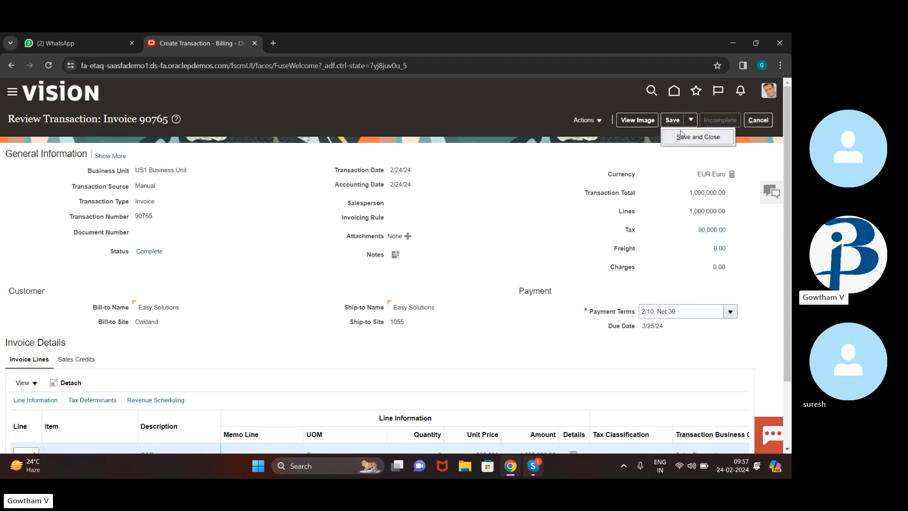
pyautogui.click(681, 137)
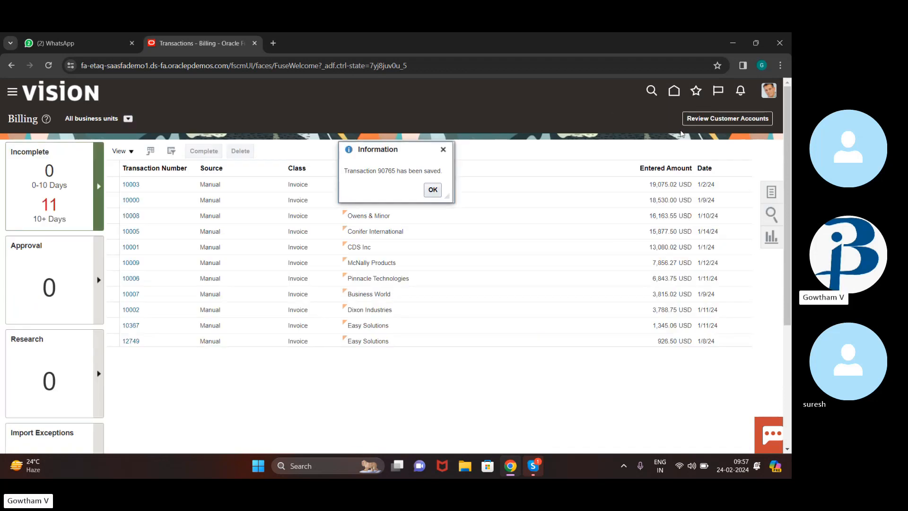
pyautogui.click(432, 190)
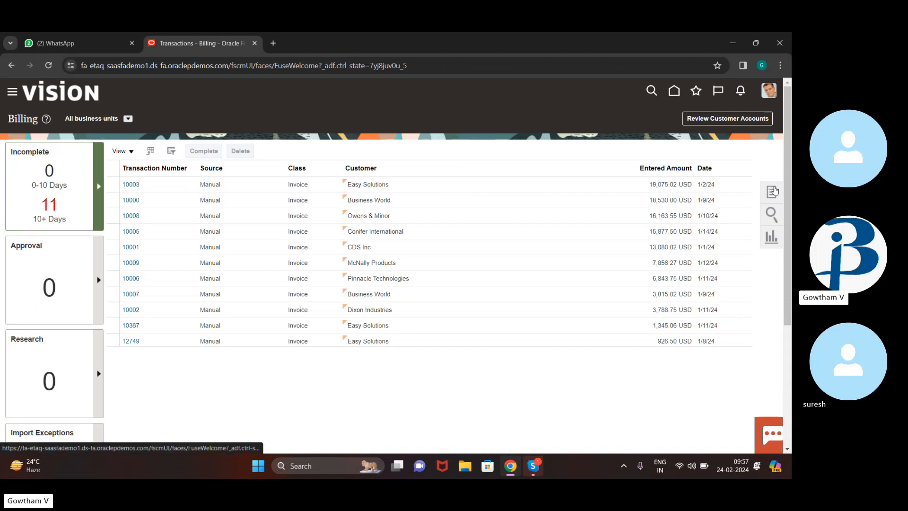
# Start a credit transaction and find and select invoice 89765 as the original transaction.
pyautogui.click(773, 191)
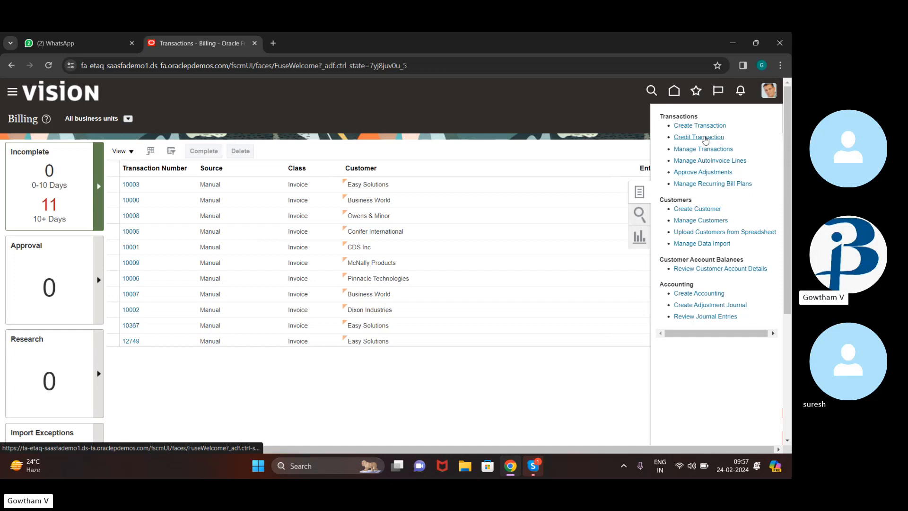
pyautogui.click(705, 137)
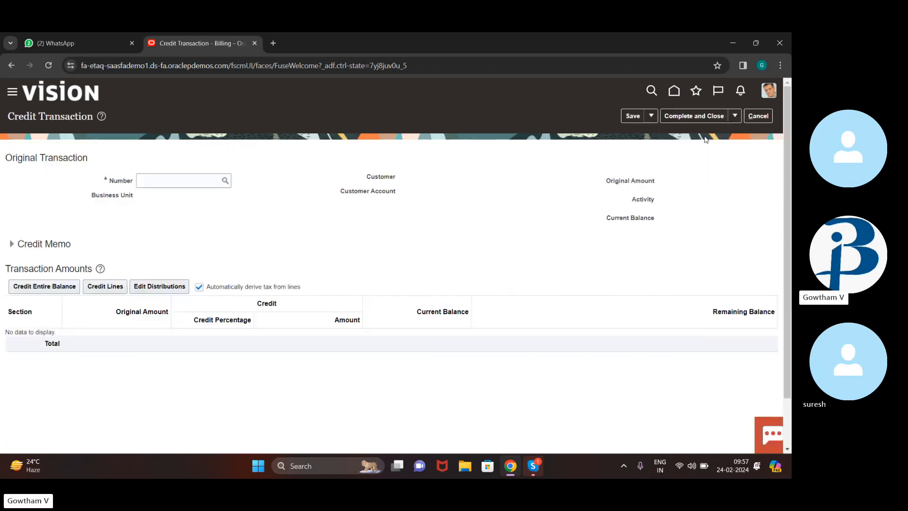
pyautogui.click(191, 182)
pyautogui.write('89765')
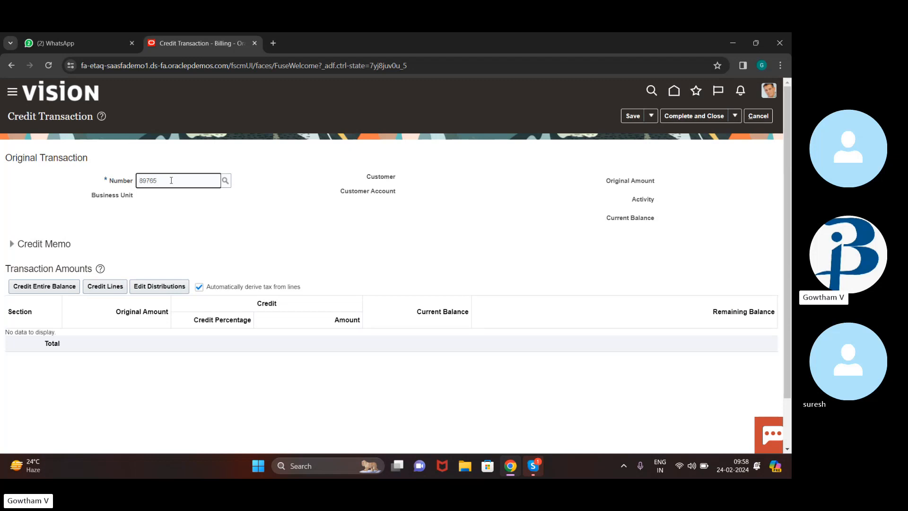
pyautogui.click(225, 183)
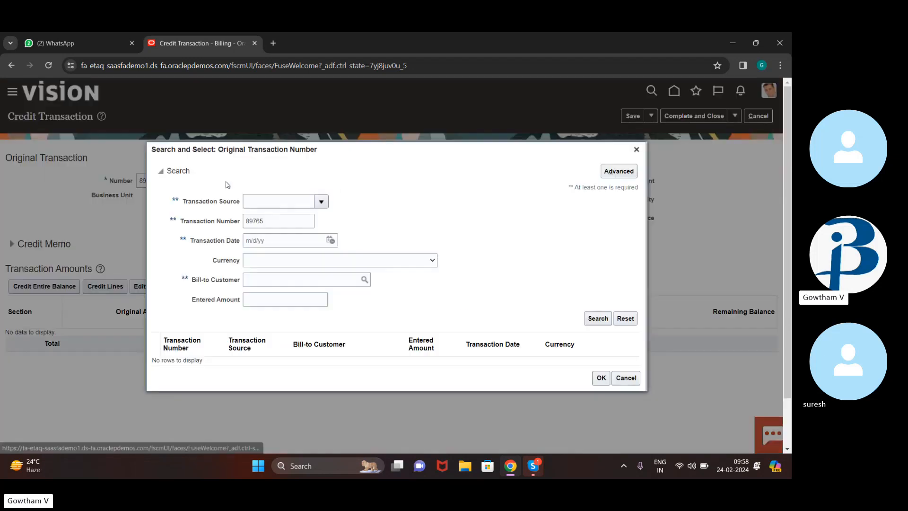
pyautogui.click(603, 324)
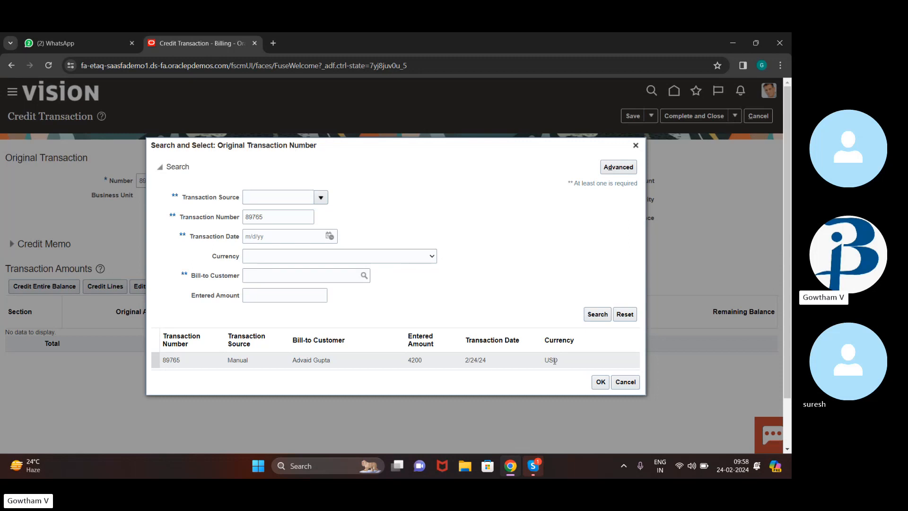
pyautogui.click(573, 365)
pyautogui.click(600, 383)
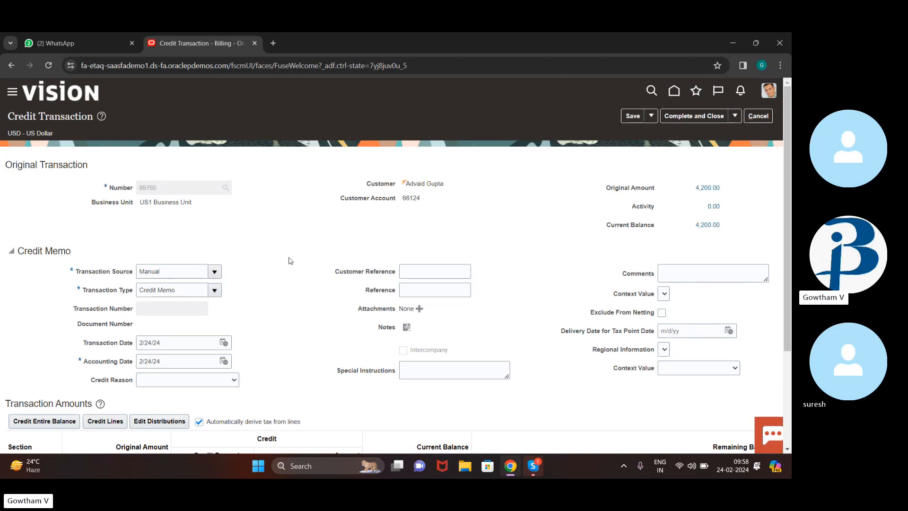
# Set the credit percentage of the Line section to 50 in the transaction amounts.
pyautogui.scroll(-3, 289, 260)
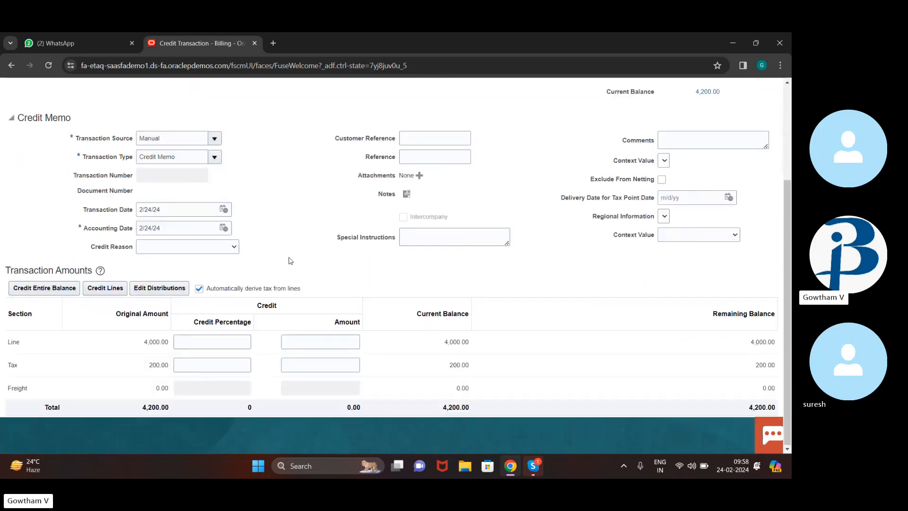
pyautogui.click(235, 339)
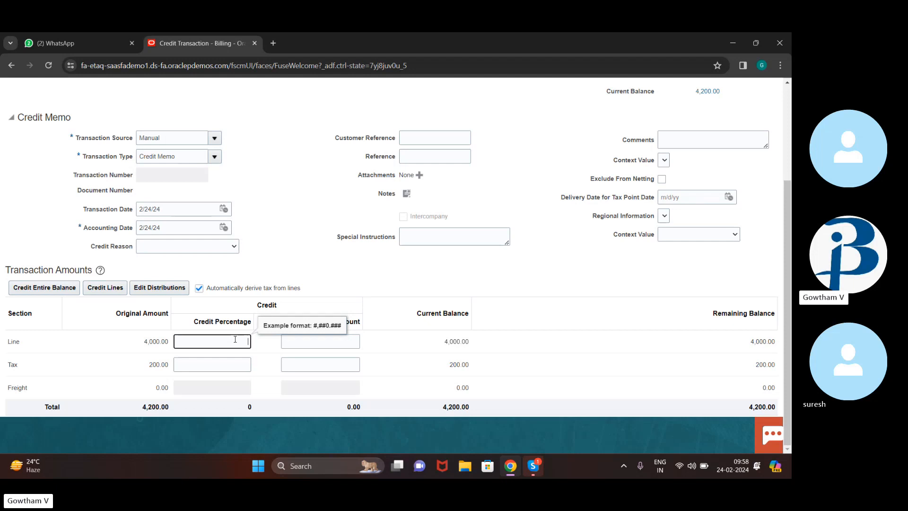
pyautogui.write('500')
pyautogui.press('BackSpace')
pyautogui.press('Tab')
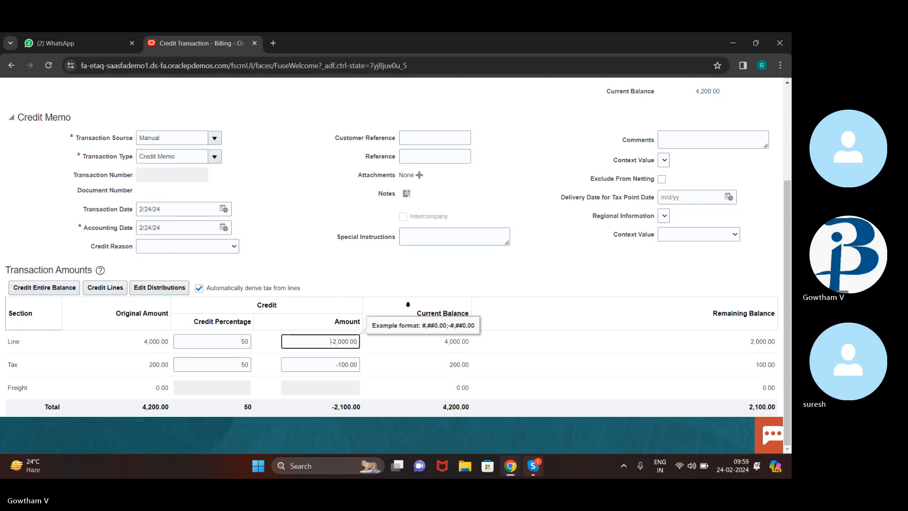
pyautogui.click(542, 273)
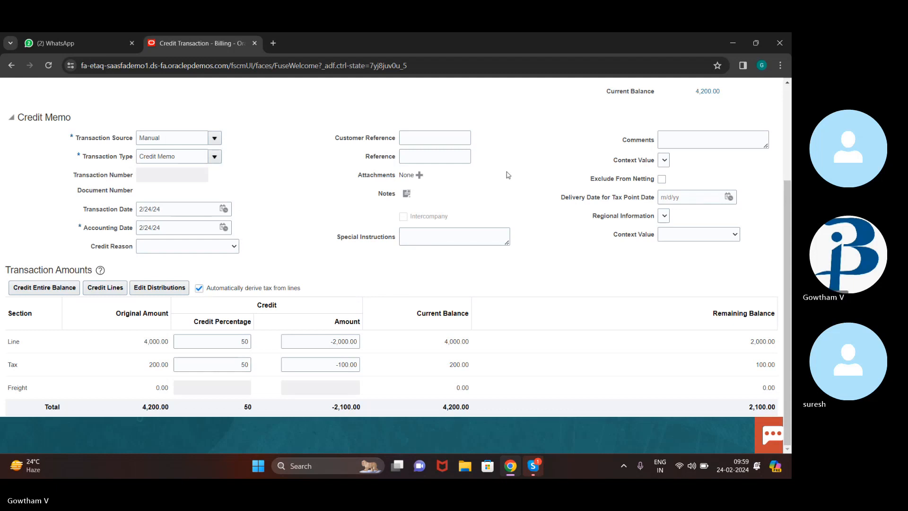
# Check the credited line and tax amounts, complete the credit memo against invoice 89765 and open it for review.
pyautogui.scroll(3, 509, 174)
pyautogui.click(734, 117)
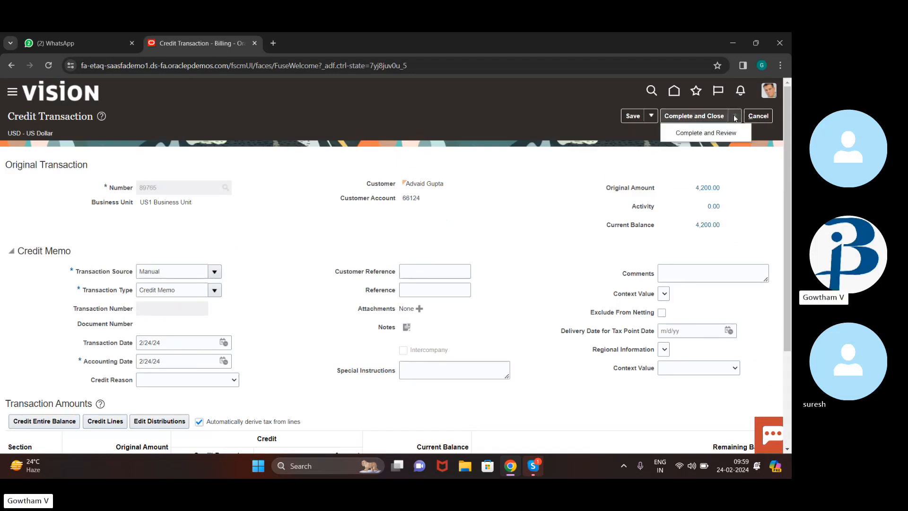
pyautogui.click(455, 240)
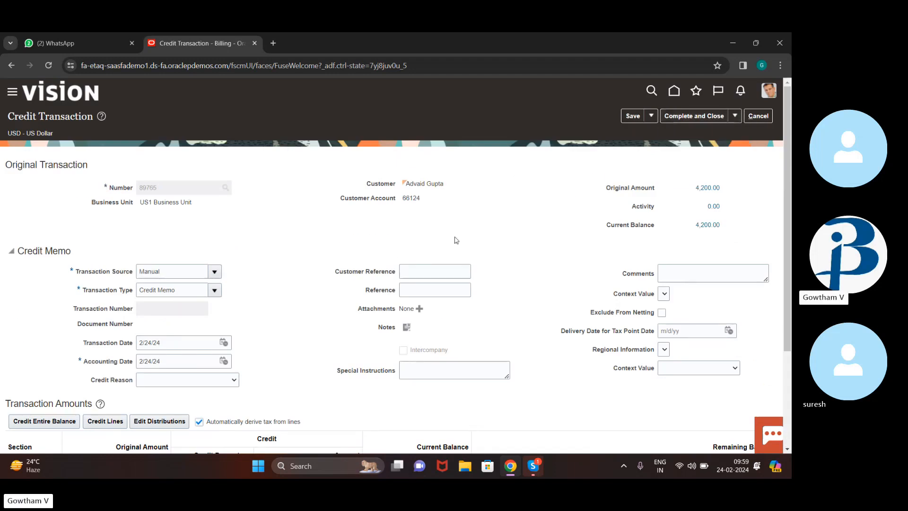
pyautogui.scroll(-3, 455, 239)
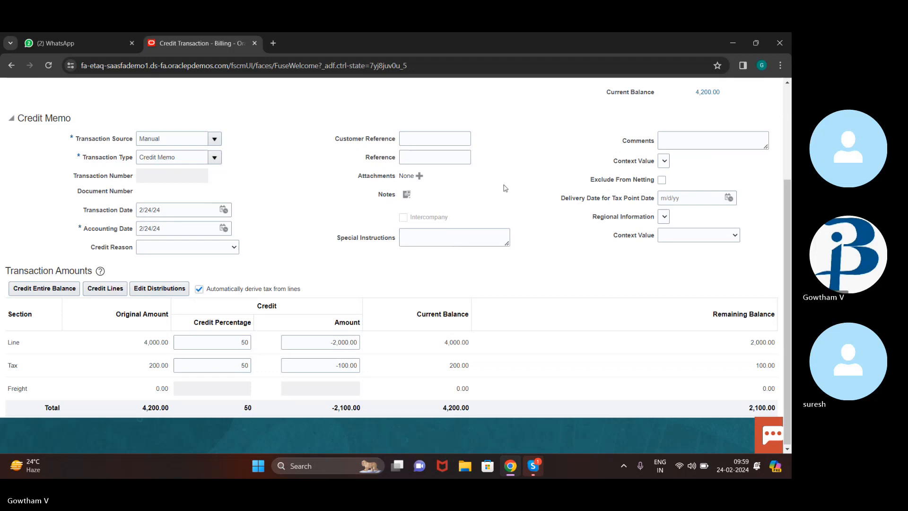
pyautogui.scroll(3, 505, 187)
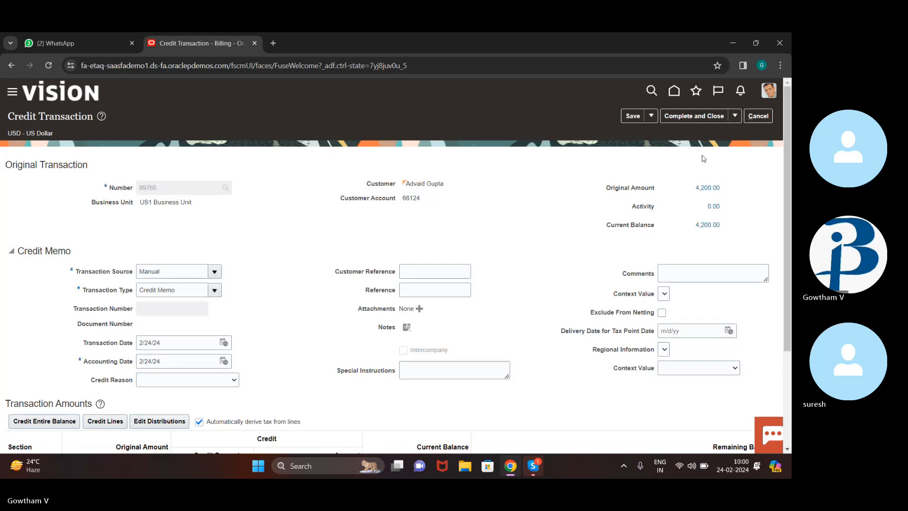
pyautogui.click(734, 116)
pyautogui.click(708, 133)
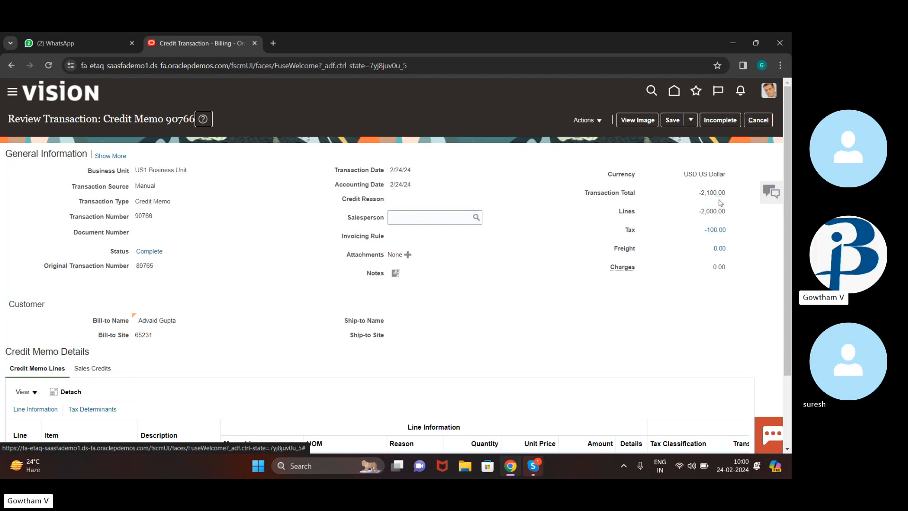
# Post the completed credit memo to the ledger and examine its accounting lines in the US Primary Ledger.
pyautogui.click(598, 121)
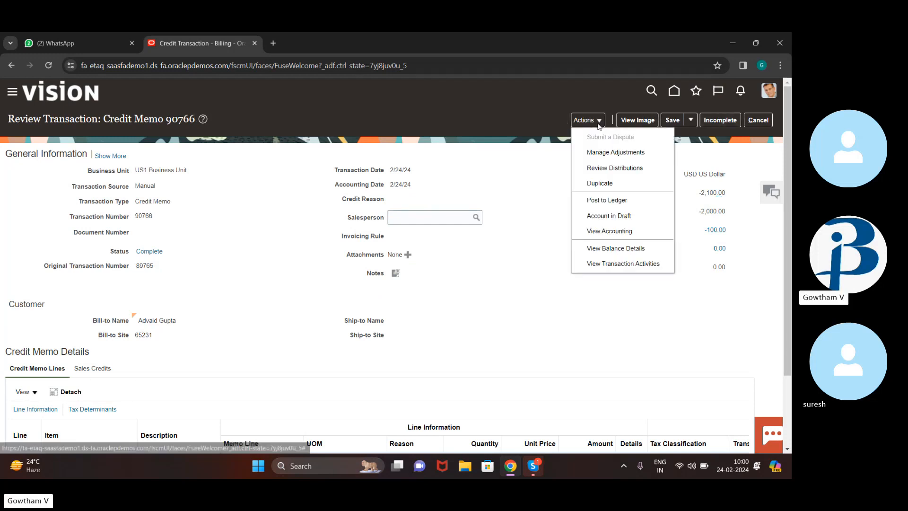
pyautogui.click(631, 201)
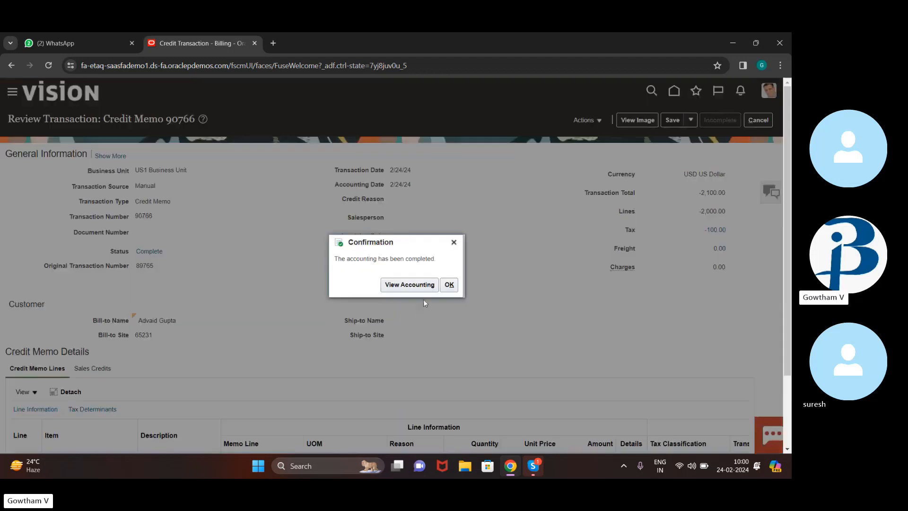
pyautogui.click(431, 285)
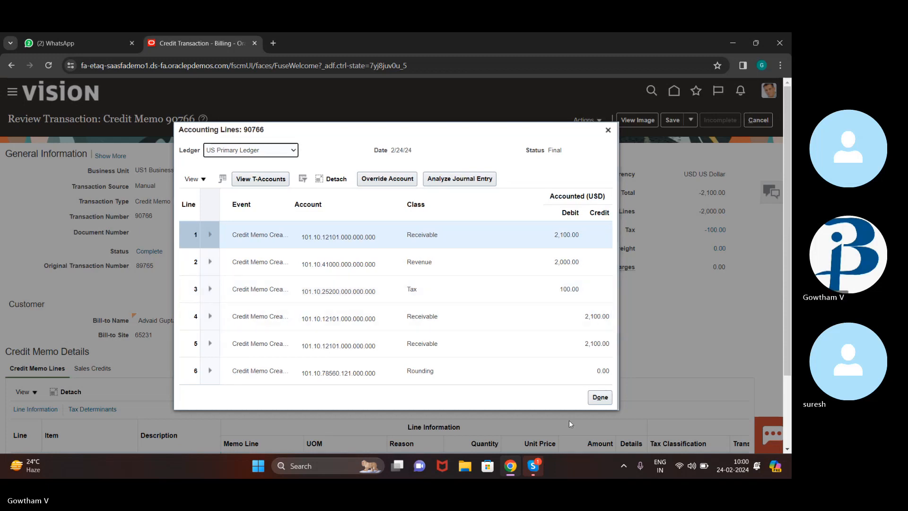
pyautogui.click(601, 398)
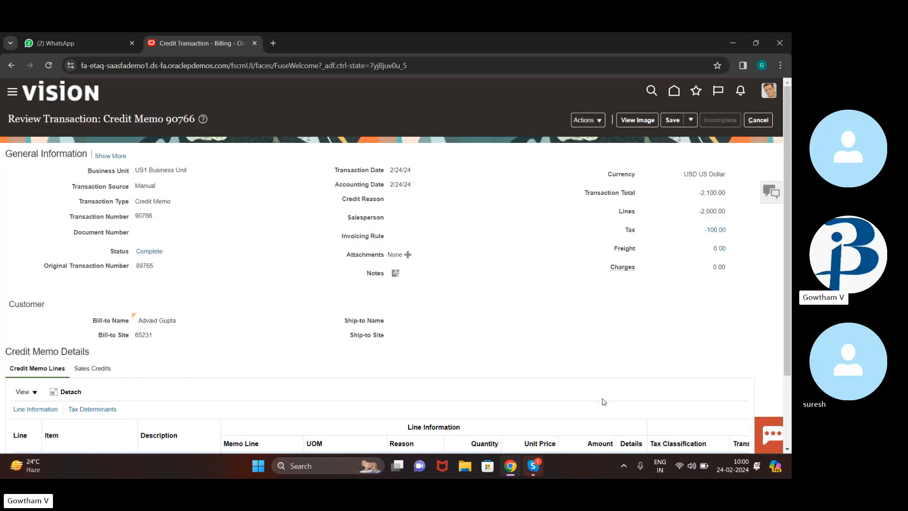
# View the credit memo's adjustments, and leave the credit memo without saving to return to the billing overview.
pyautogui.click(590, 120)
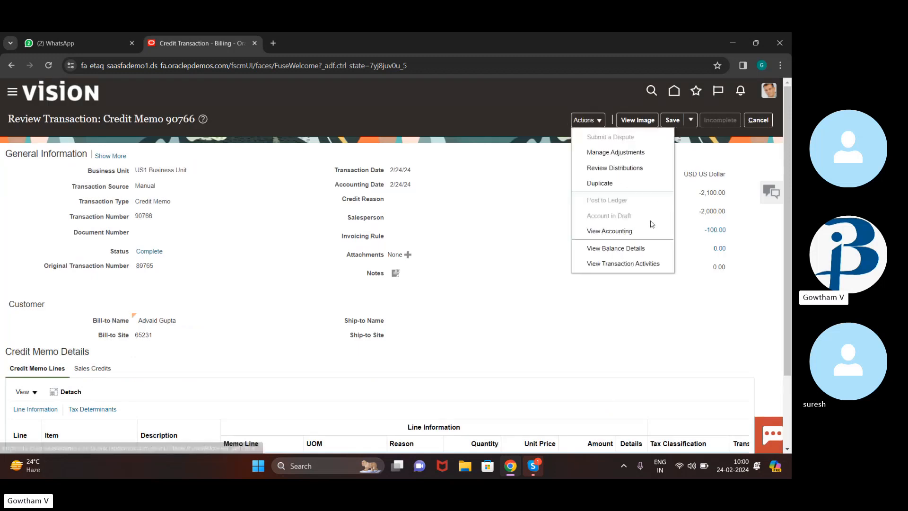
pyautogui.click(634, 152)
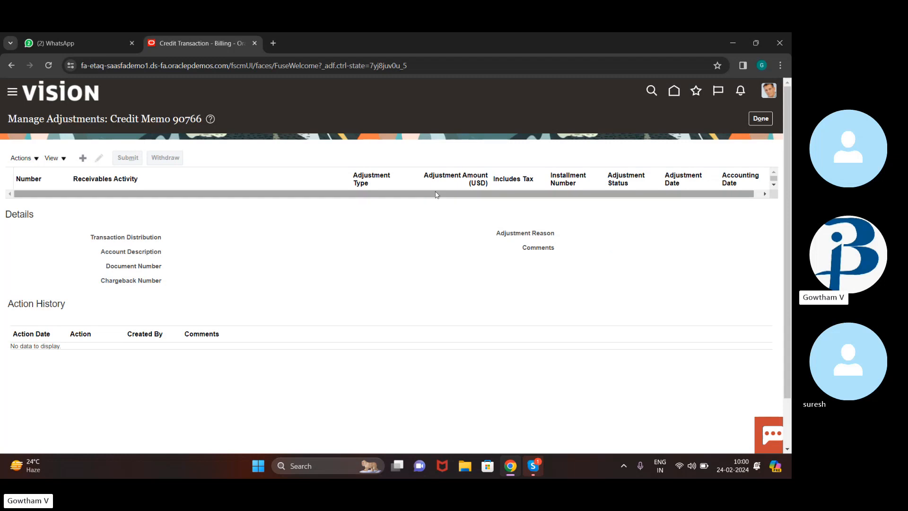
pyautogui.click(766, 119)
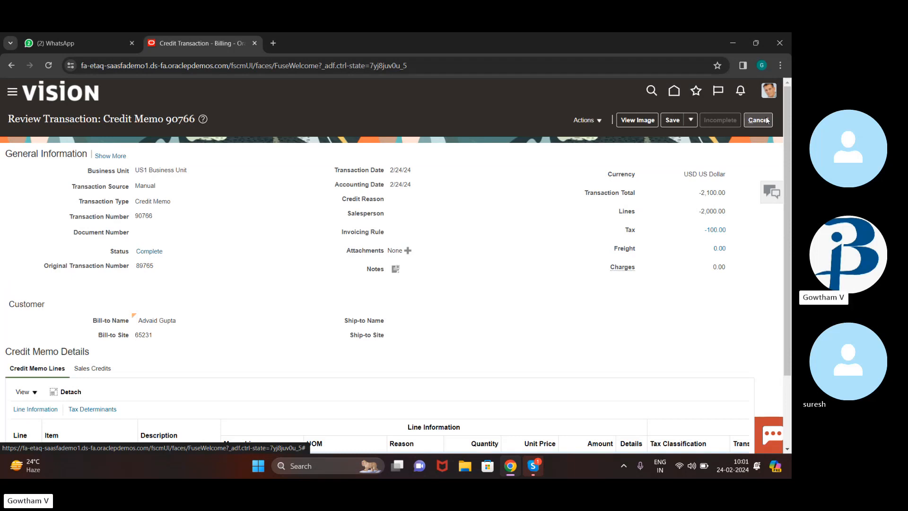
pyautogui.click(764, 120)
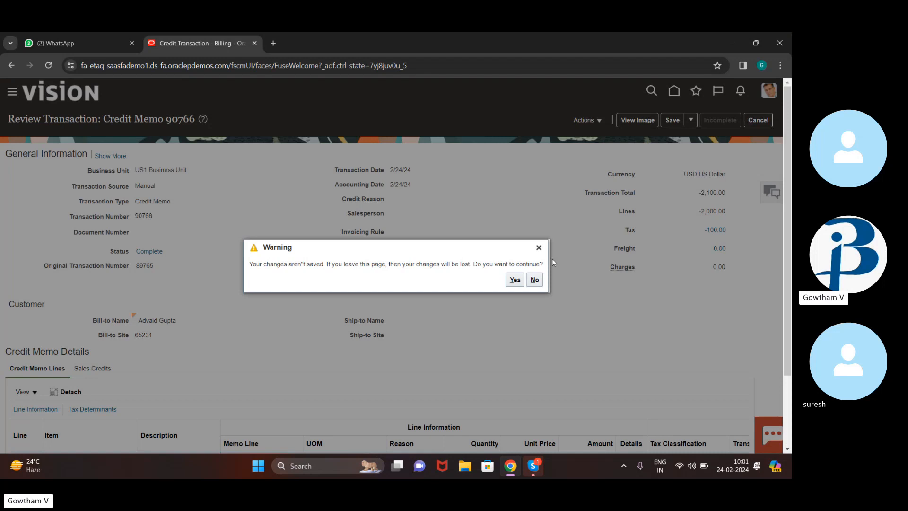
pyautogui.click(515, 279)
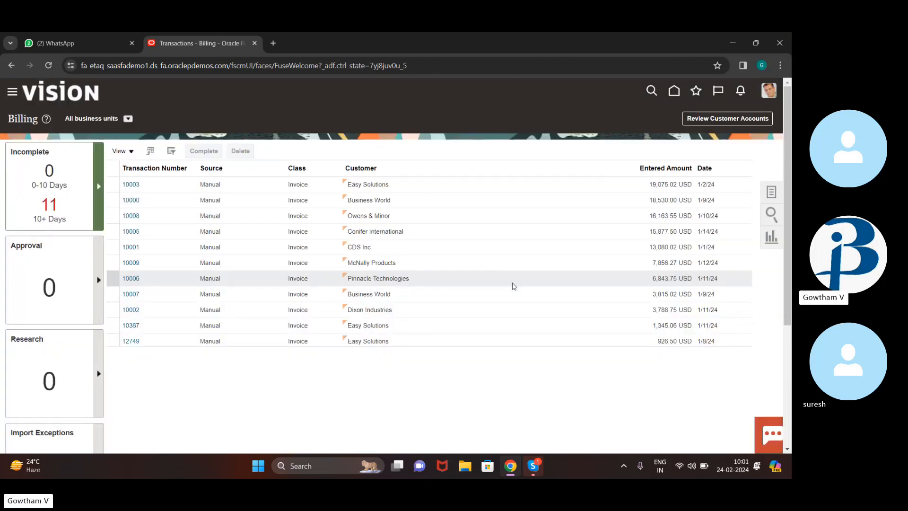
pyautogui.click(648, 229)
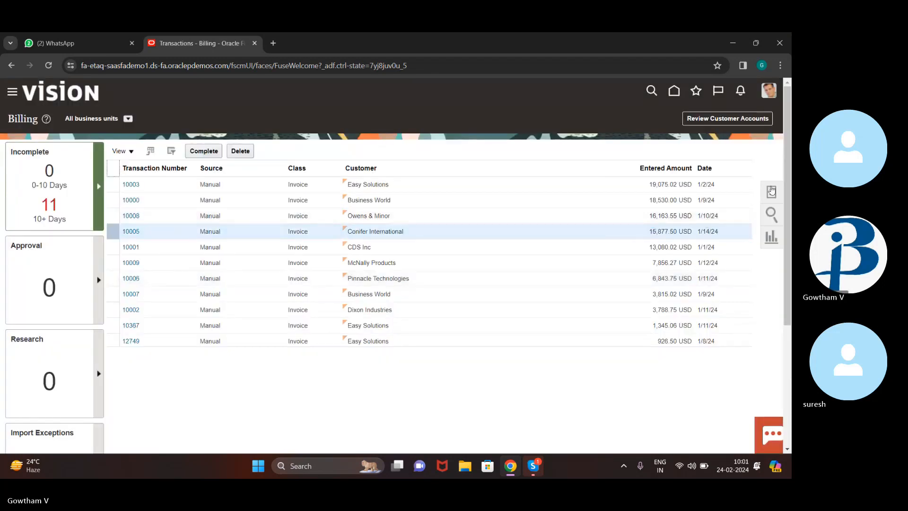
# Search the managed transactions for transaction number 89765 and open that invoice for review.
pyautogui.click(772, 191)
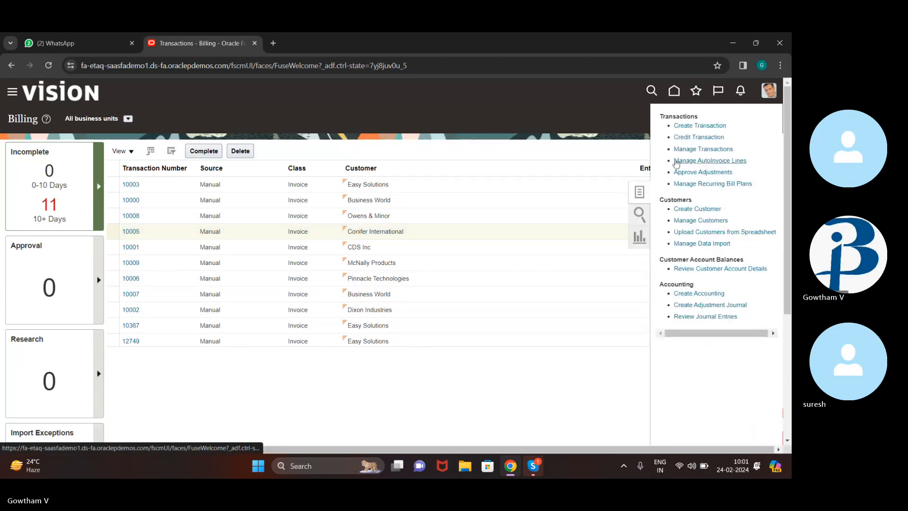
pyautogui.click(717, 149)
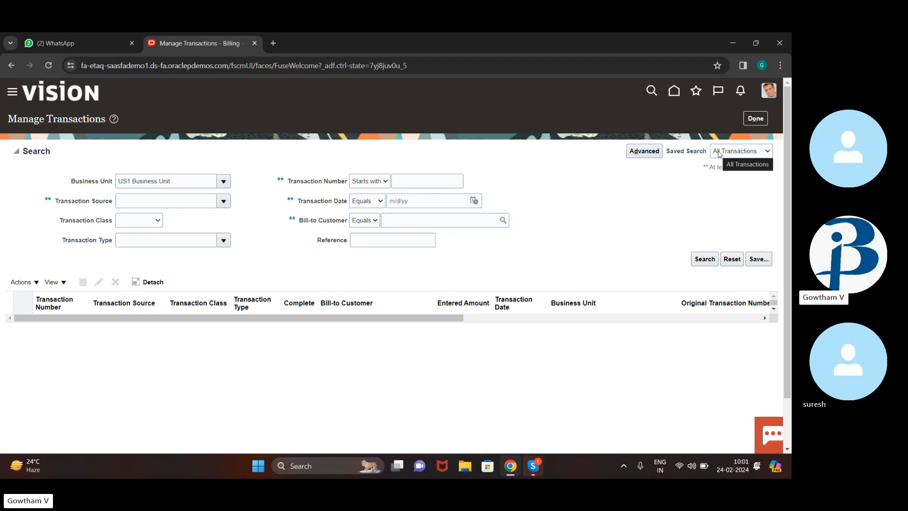
pyautogui.click(430, 181)
pyautogui.write('89765')
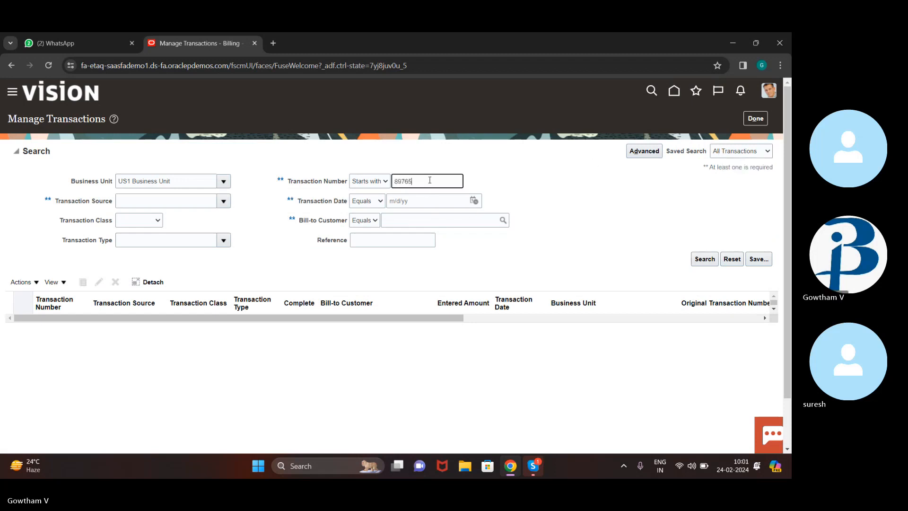
pyautogui.click(702, 260)
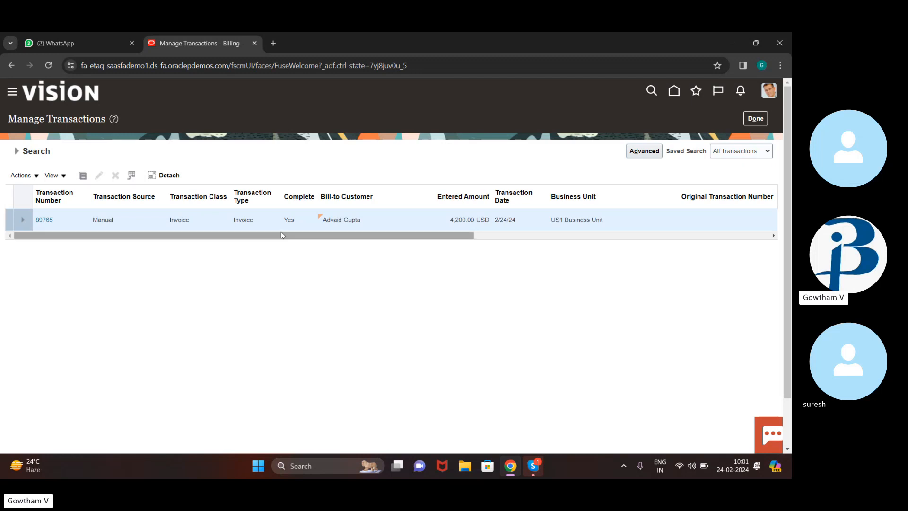
pyautogui.click(42, 218)
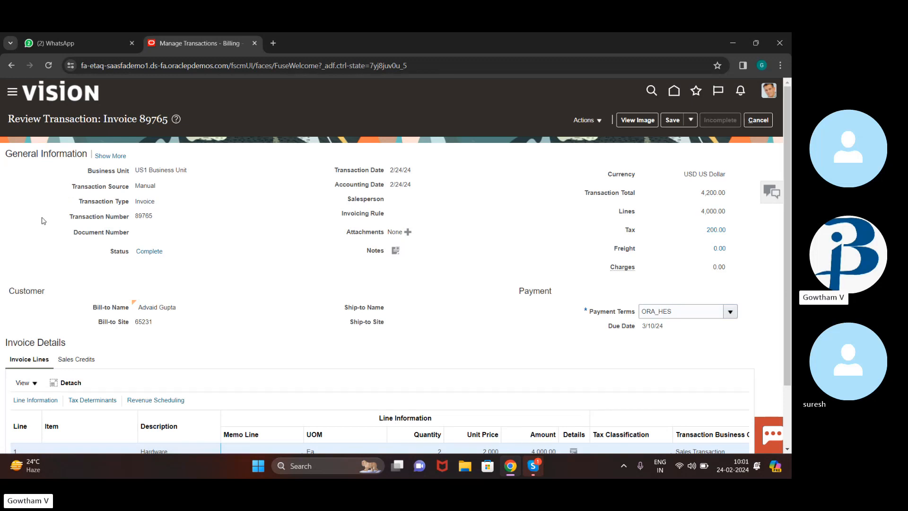
# Open the adjustments of invoice 89765 and look through the available adjustment actions and view options.
pyautogui.click(691, 121)
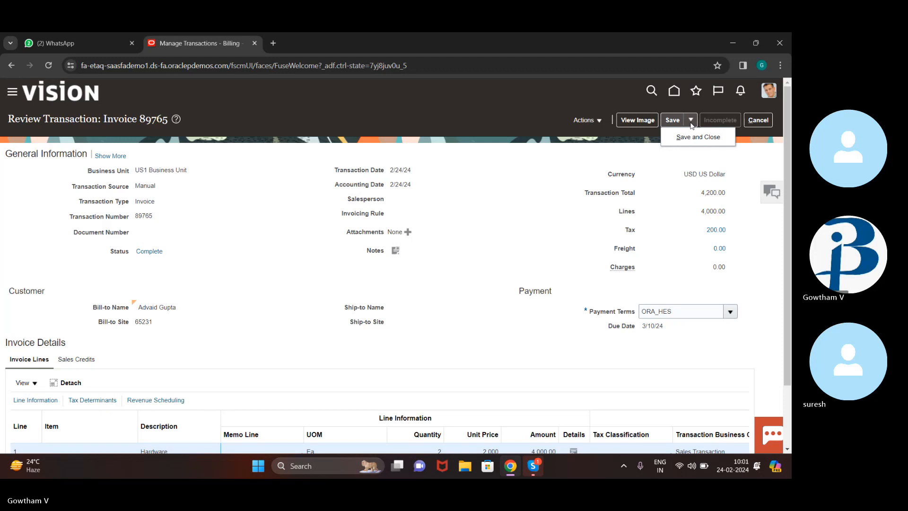
pyautogui.click(591, 121)
pyautogui.click(612, 168)
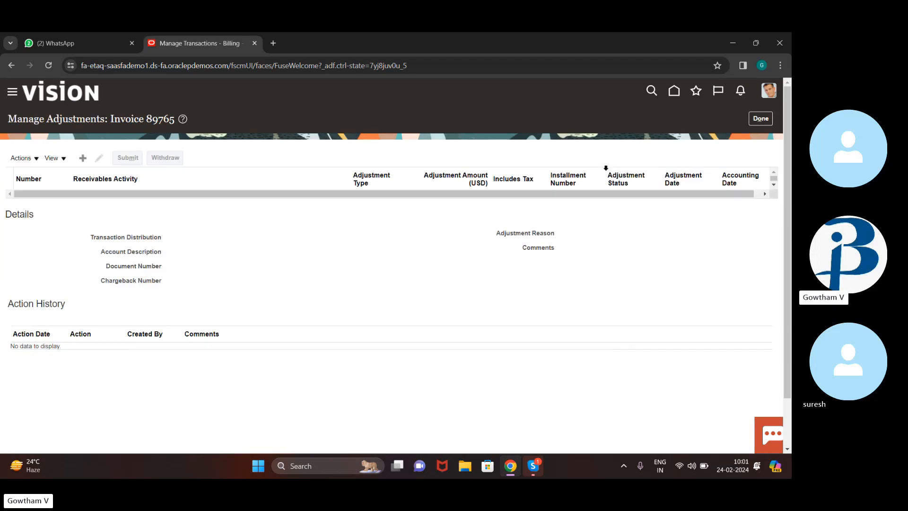
pyautogui.click(37, 160)
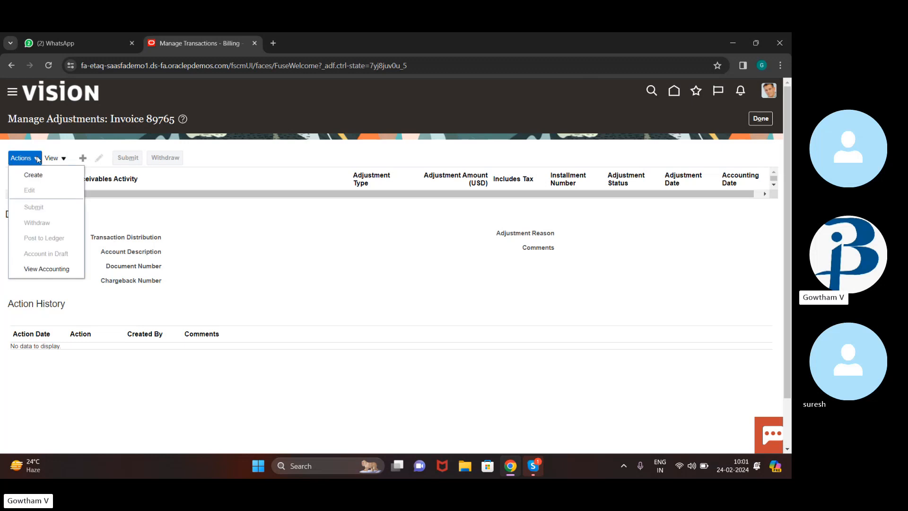
pyautogui.click(250, 328)
pyautogui.hotkey('ctrl', 'a')
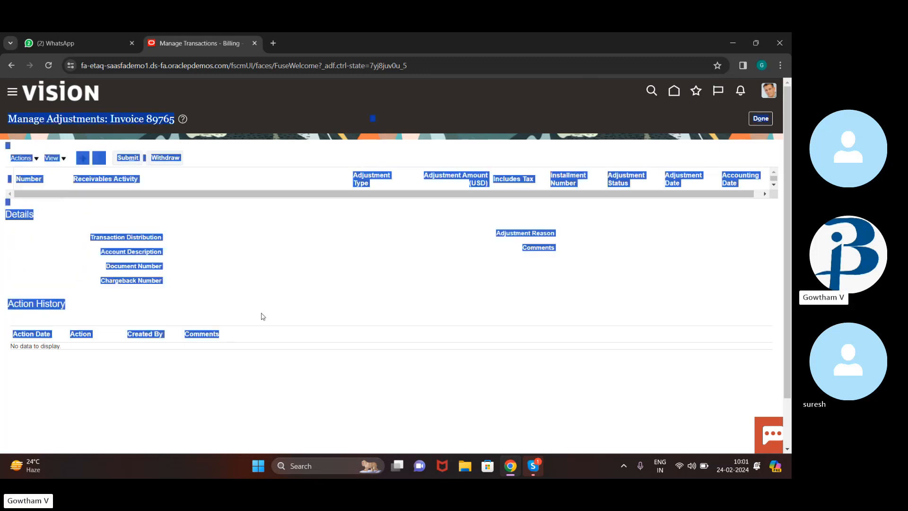
pyautogui.click(264, 316)
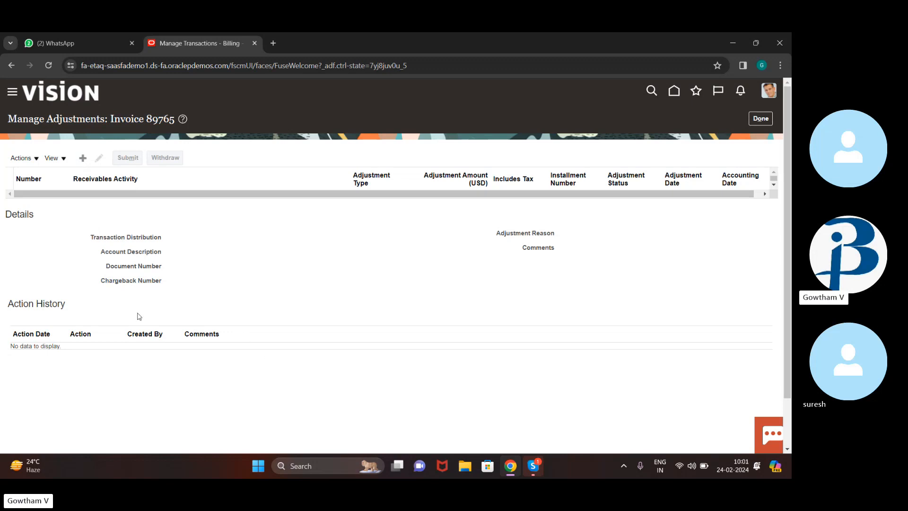
pyautogui.click(67, 163)
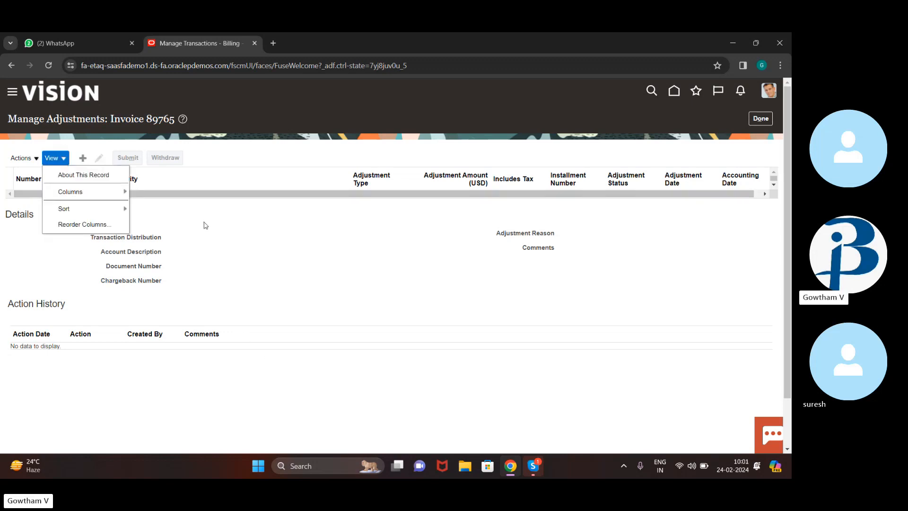
# Look at the blank Create Adjustment form, cancel it and return to the invoice review.
pyautogui.moveTo(202, 225); pyautogui.dragTo(85, 166)
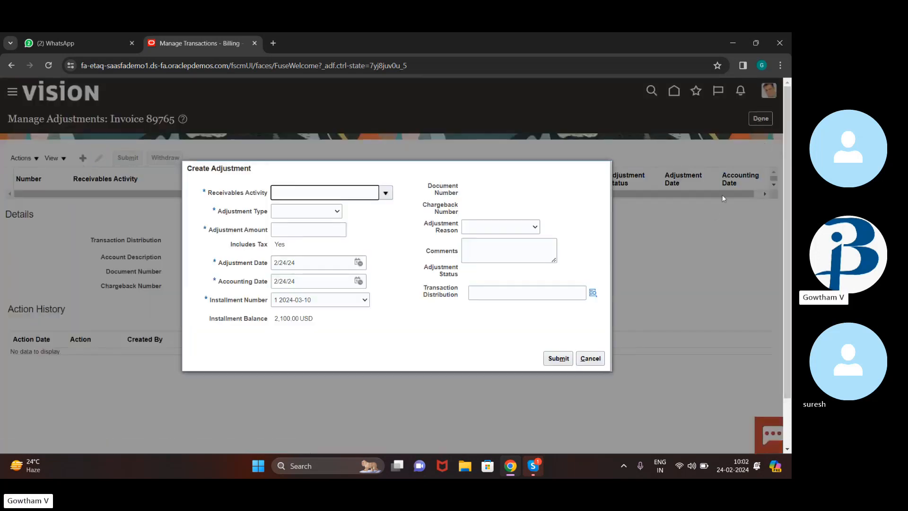
pyautogui.click(598, 359)
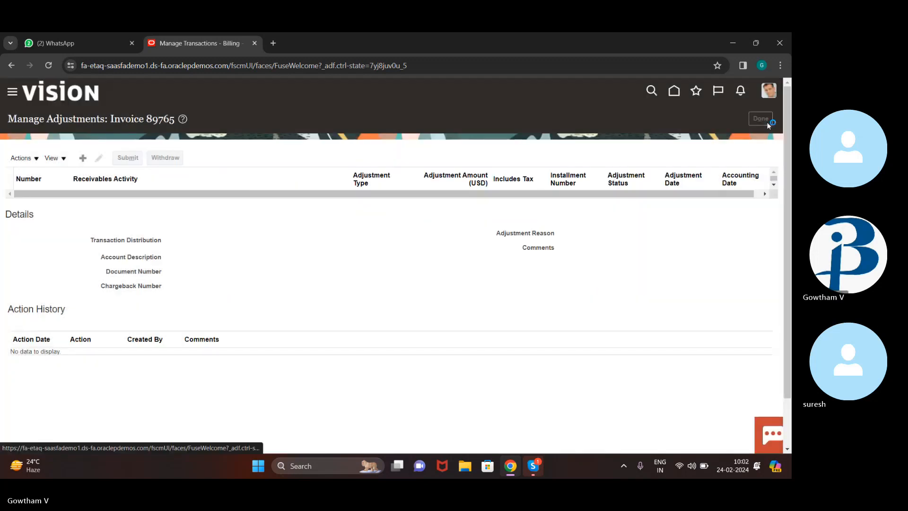
pyautogui.click(767, 122)
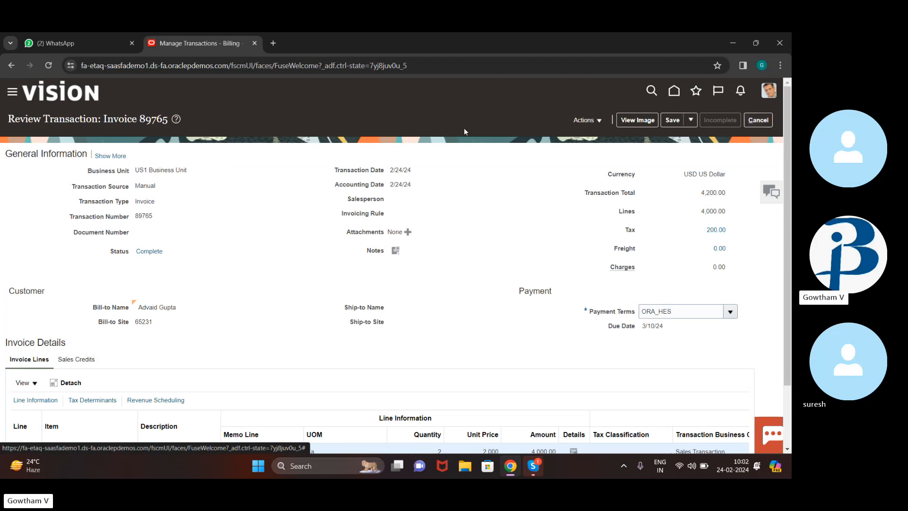
# Review the actions available for invoice 89765, revisit its adjustments page and return to the invoice.
pyautogui.click(587, 121)
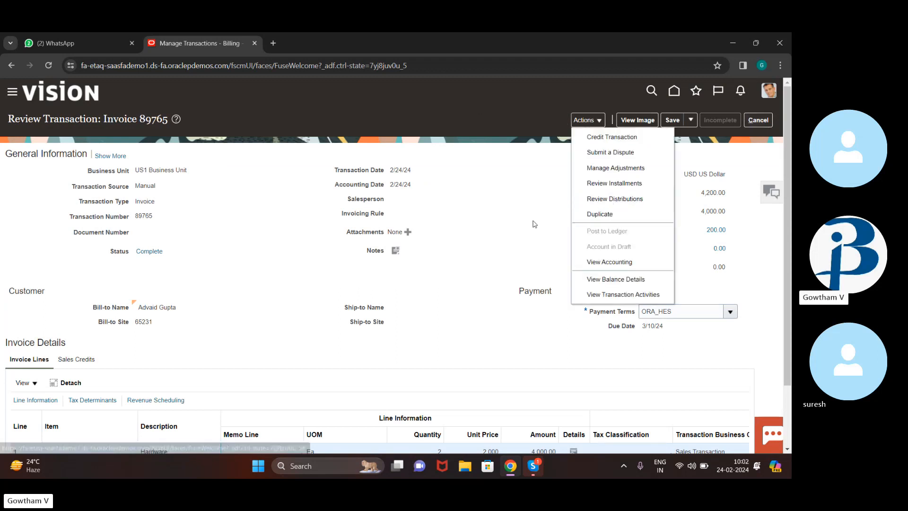
pyautogui.click(535, 195)
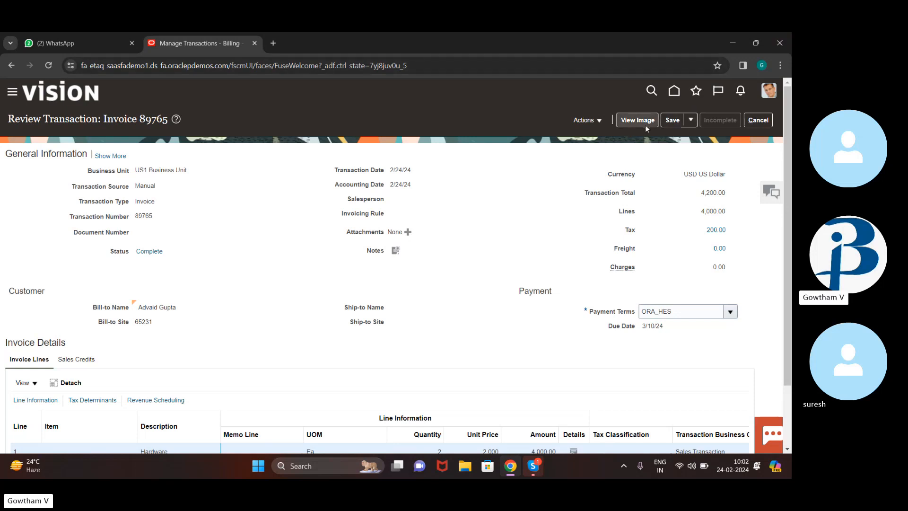
pyautogui.click(589, 121)
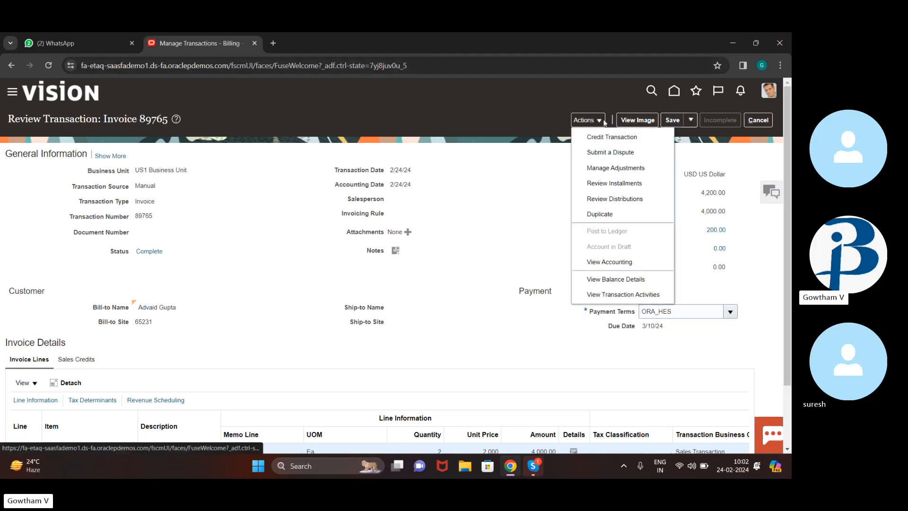
pyautogui.click(654, 175)
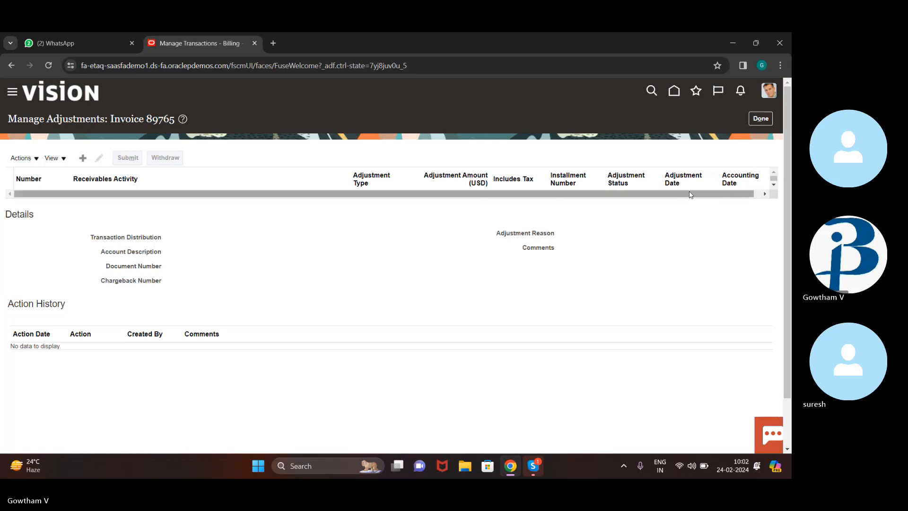
pyautogui.moveTo(689, 193); pyautogui.dragTo(444, 243)
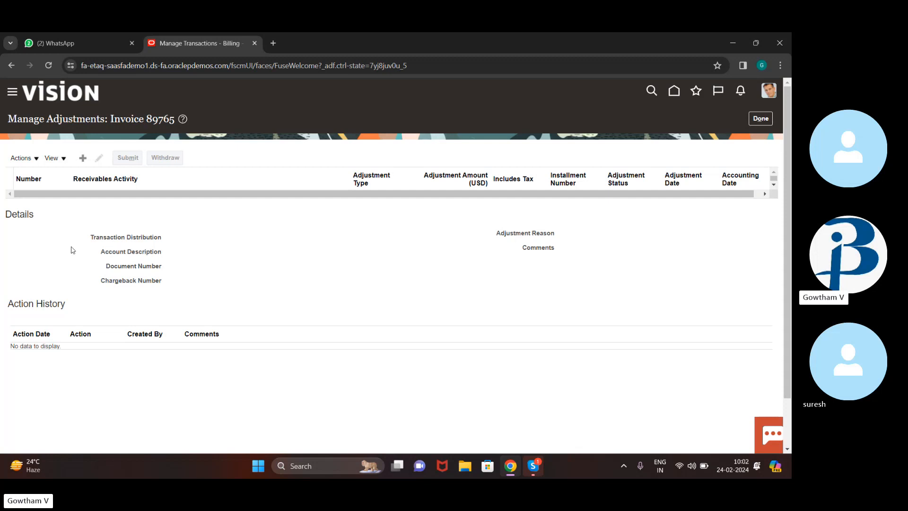
pyautogui.moveTo(60, 232); pyautogui.dragTo(137, 234)
pyautogui.click(760, 118)
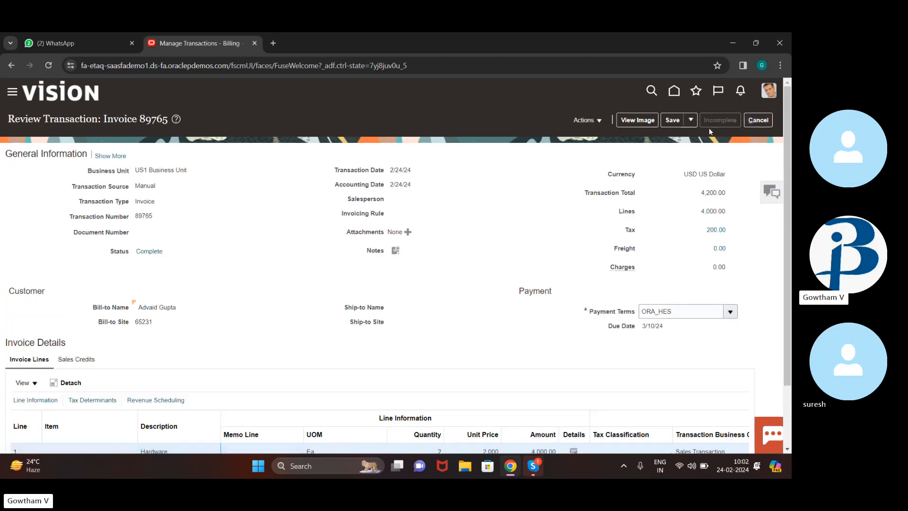
# View the accounting lines of invoice 89765, check them and close the accounting view.
pyautogui.click(691, 123)
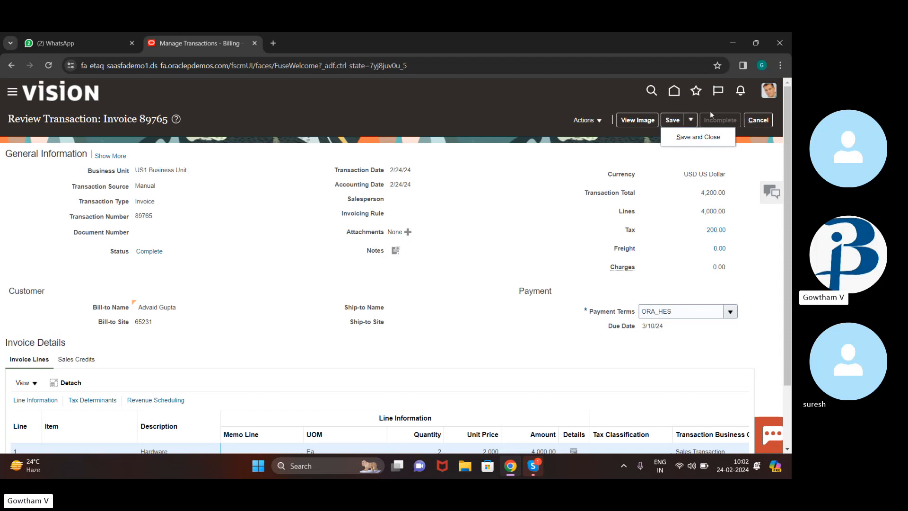
pyautogui.click(576, 121)
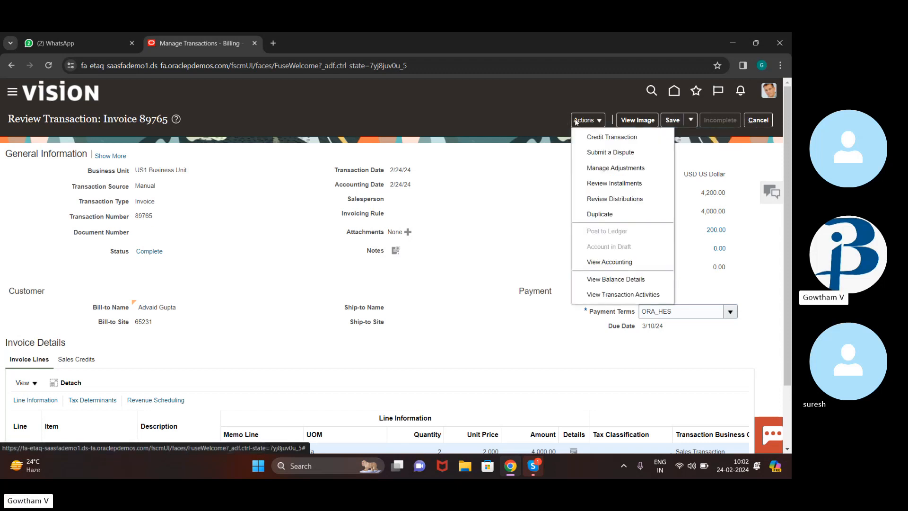
pyautogui.click(616, 259)
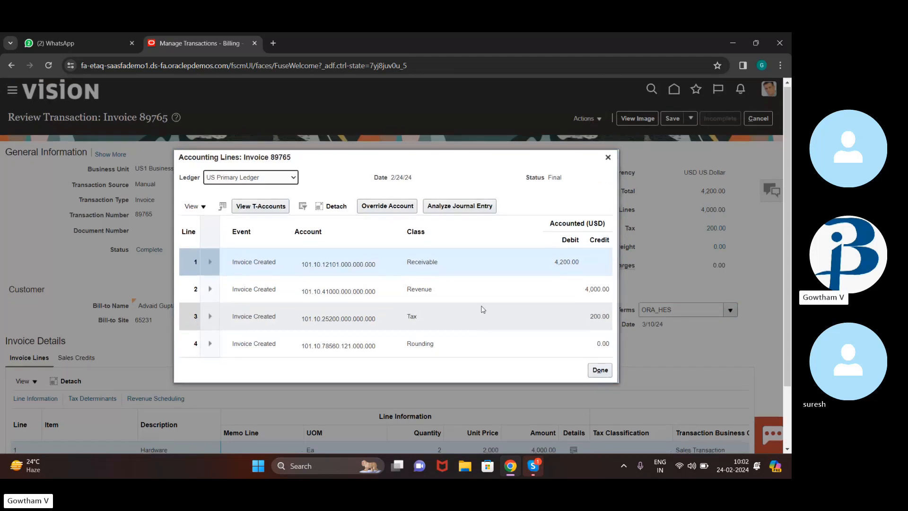
pyautogui.click(600, 371)
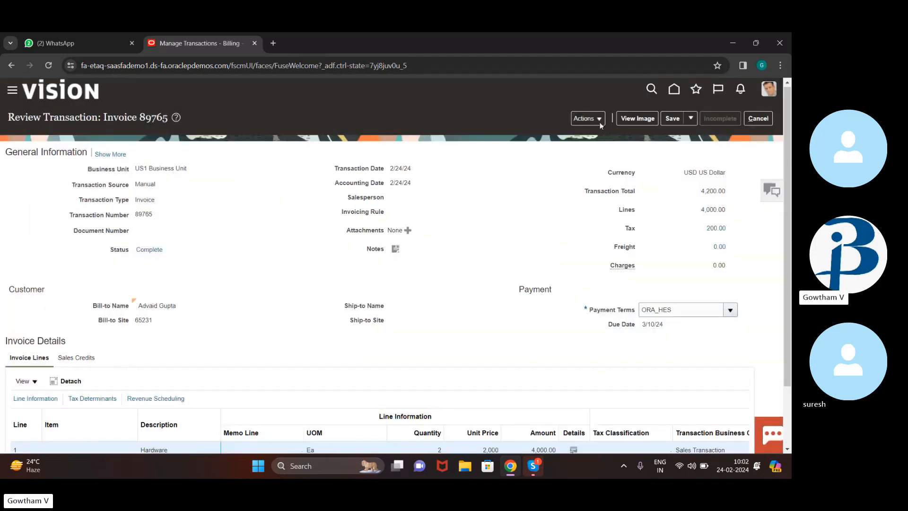
# Leave invoice 89765 without saving and close the transaction search to return to the Billing overview.
pyautogui.click(598, 119)
pyautogui.click(598, 119)
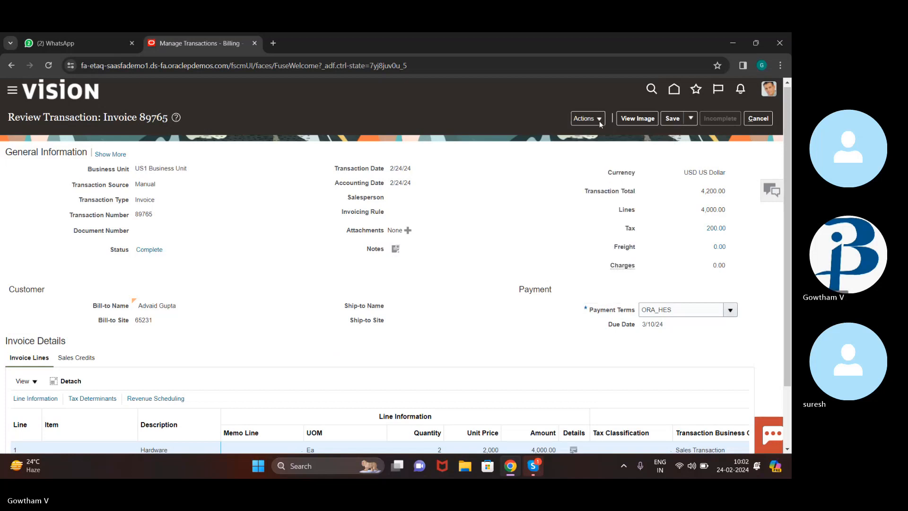
pyautogui.click(599, 119)
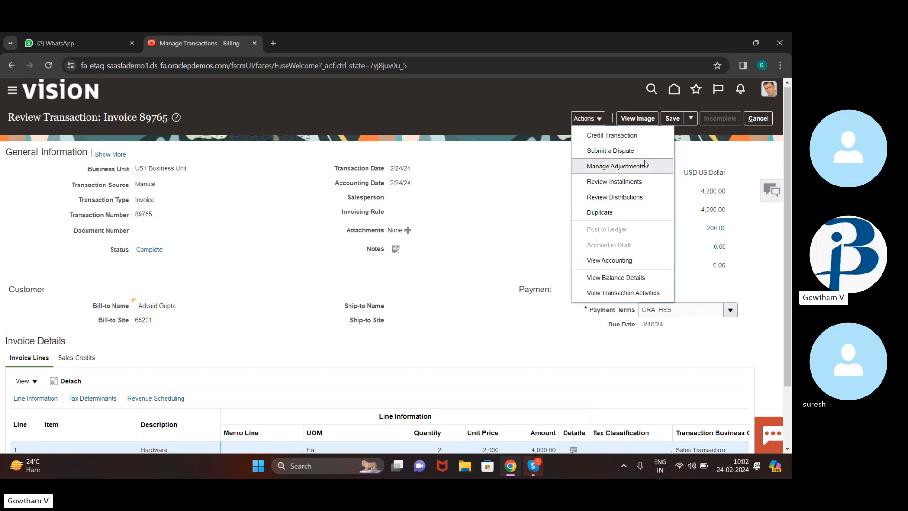
pyautogui.click(544, 194)
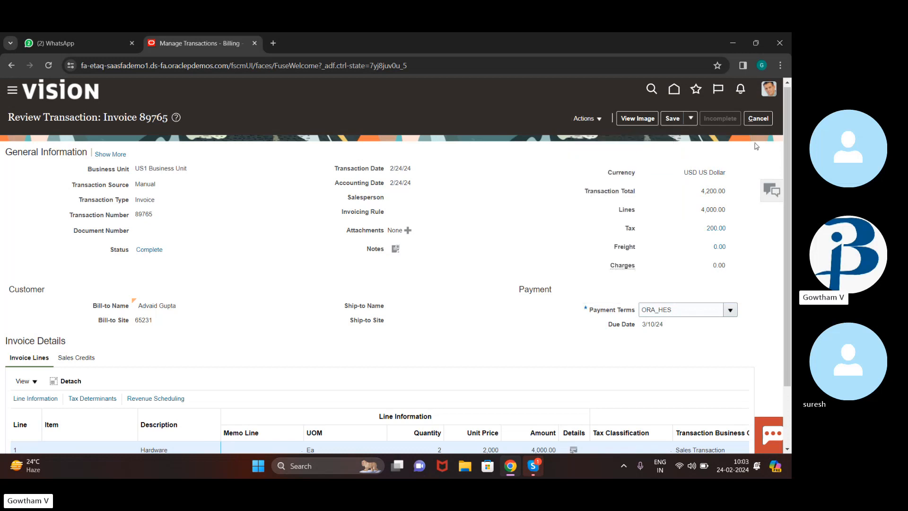
pyautogui.click(755, 118)
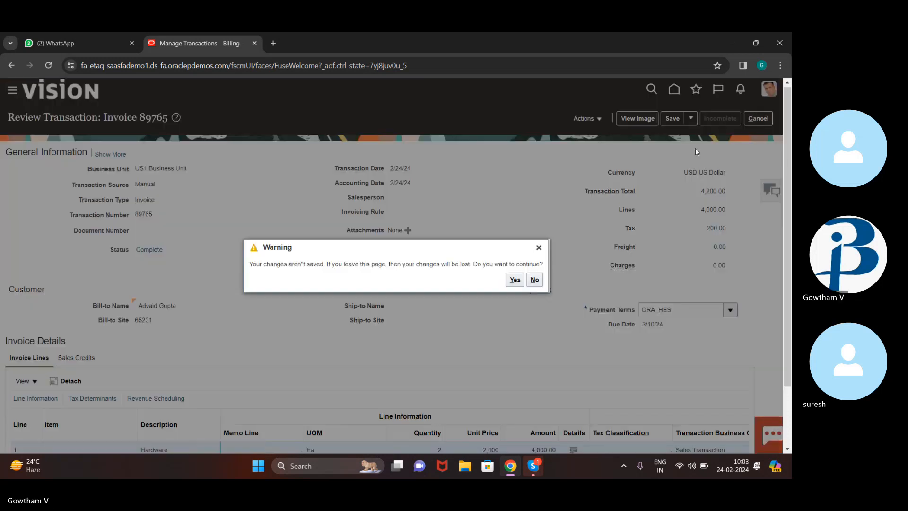
pyautogui.click(515, 280)
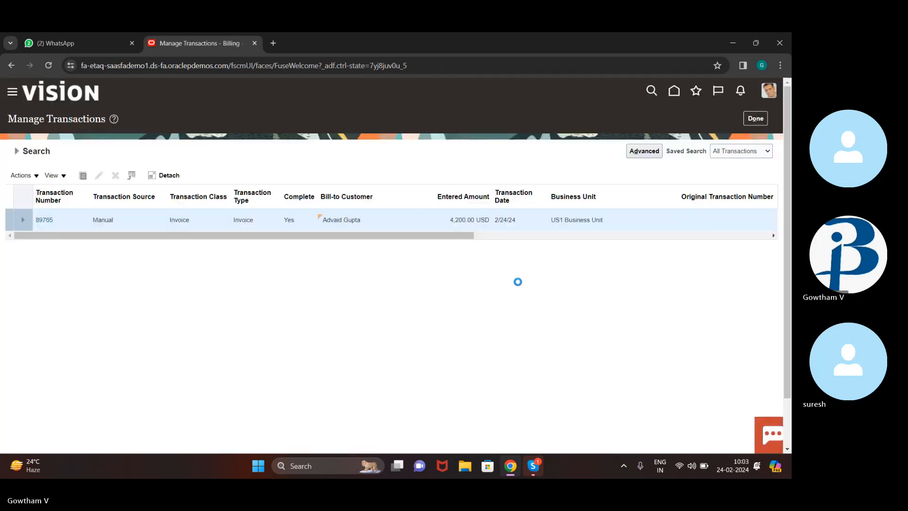
pyautogui.click(759, 117)
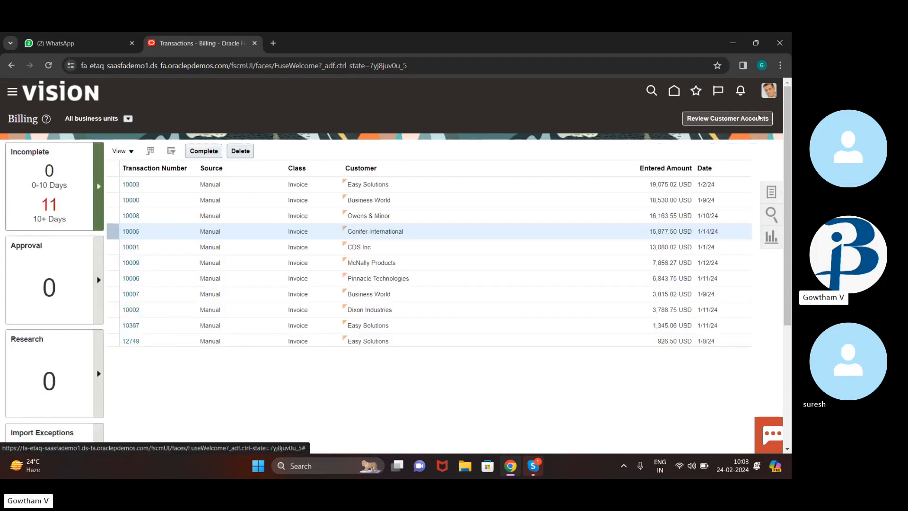
# Look through the Billing task list of transaction, customer and accounting tasks.
pyautogui.click(772, 195)
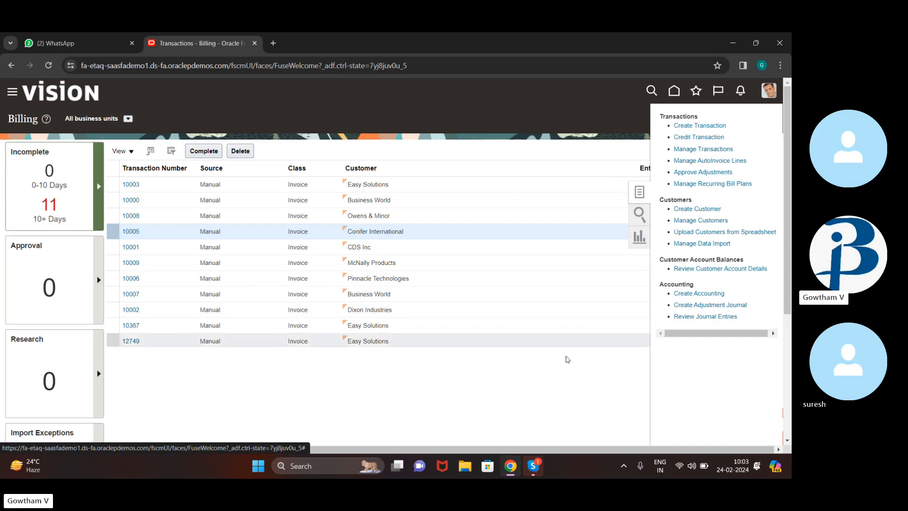
pyautogui.click(563, 365)
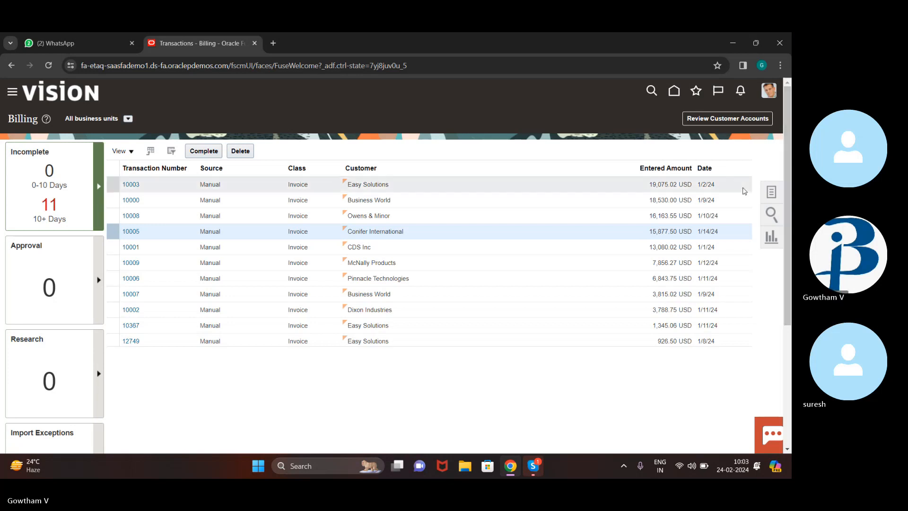
pyautogui.click(769, 192)
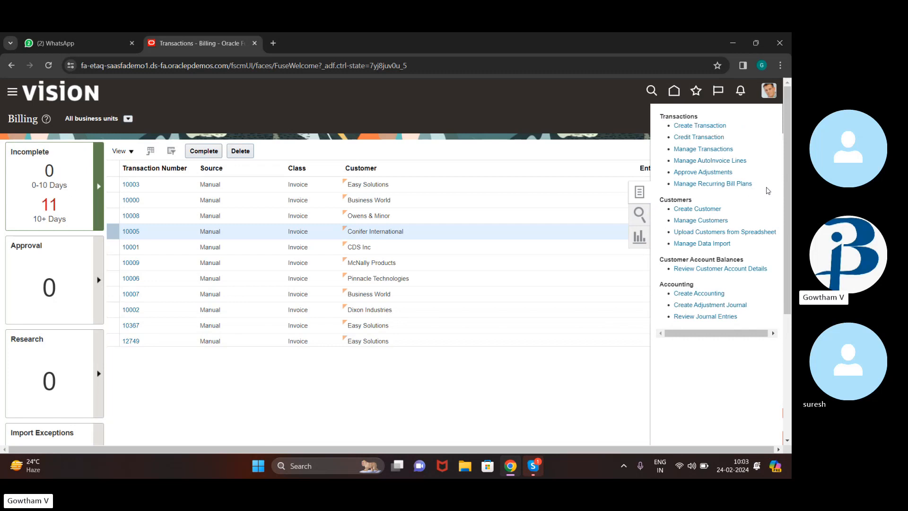
pyautogui.click(585, 107)
# Return to the home page, open the Accounts Receivable work area and start a new receipt.
pyautogui.doubleClick(673, 95)
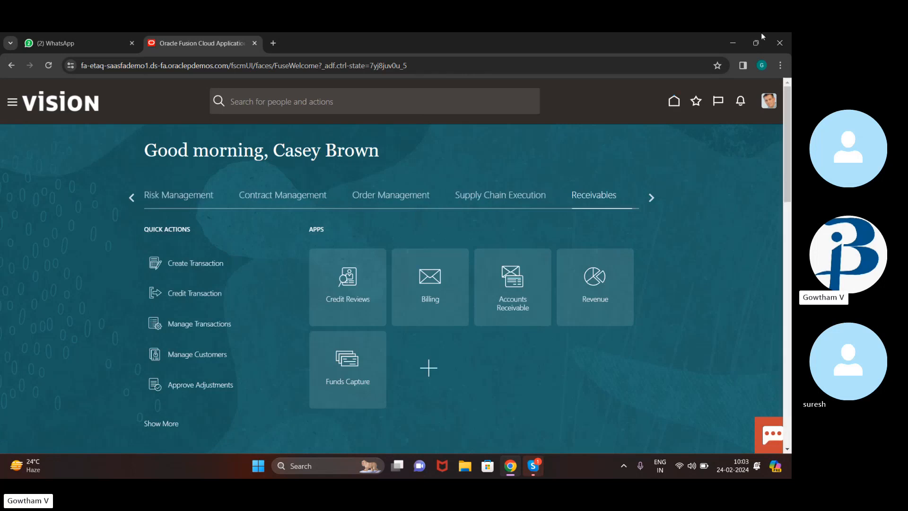
pyautogui.click(512, 276)
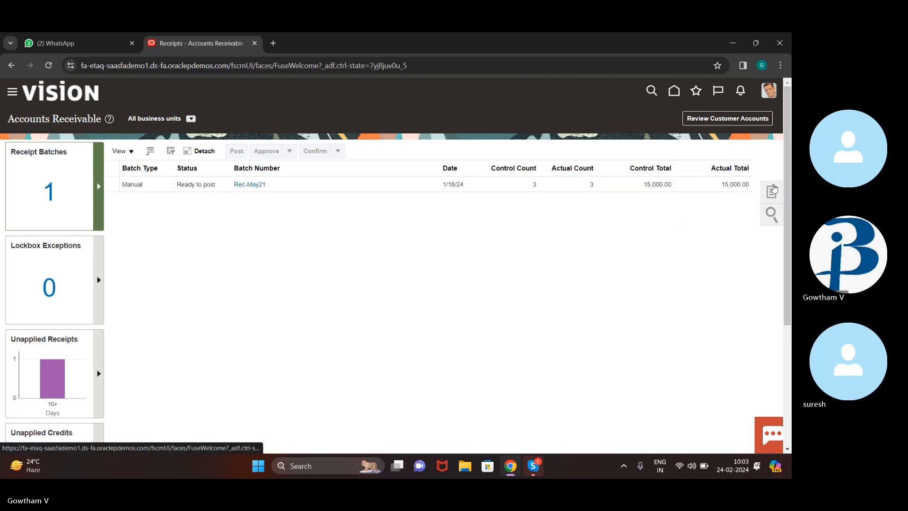
pyautogui.click(773, 190)
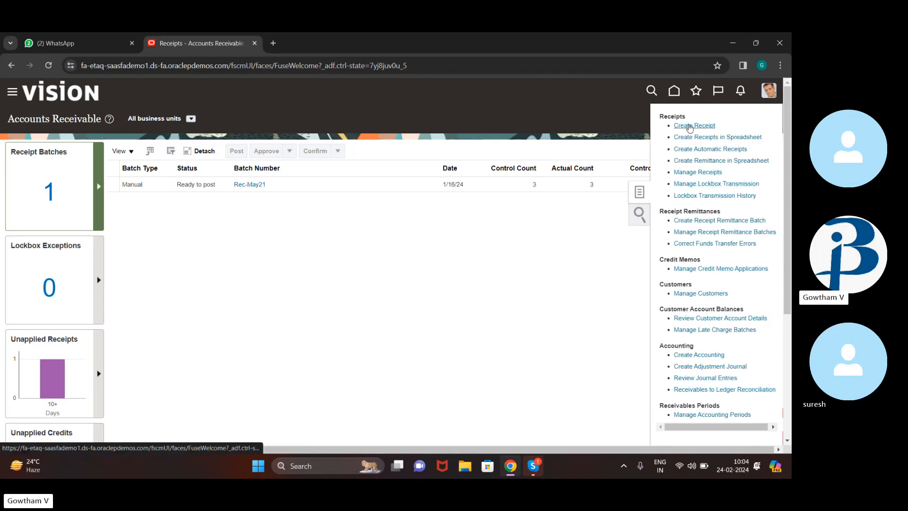
pyautogui.click(689, 125)
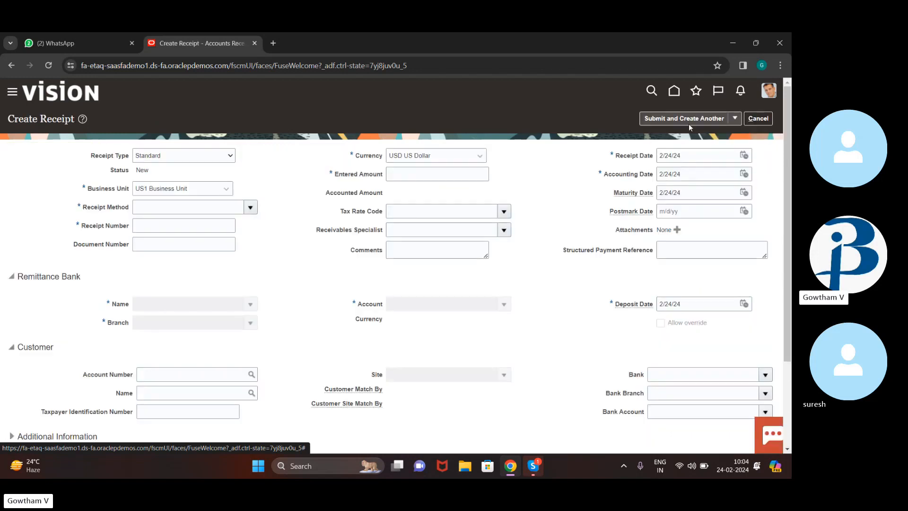
# Examine the available receipt types and business units on the new receipt.
pyautogui.click(232, 157)
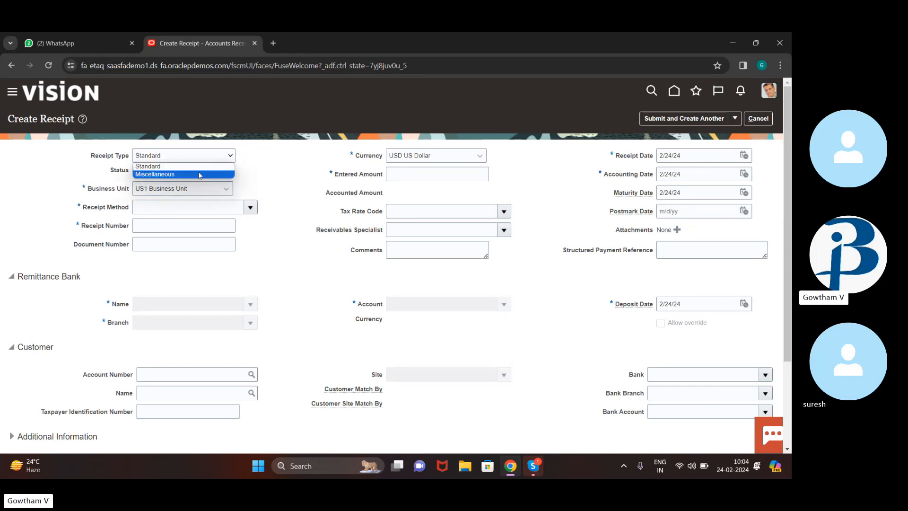
pyautogui.click(227, 156)
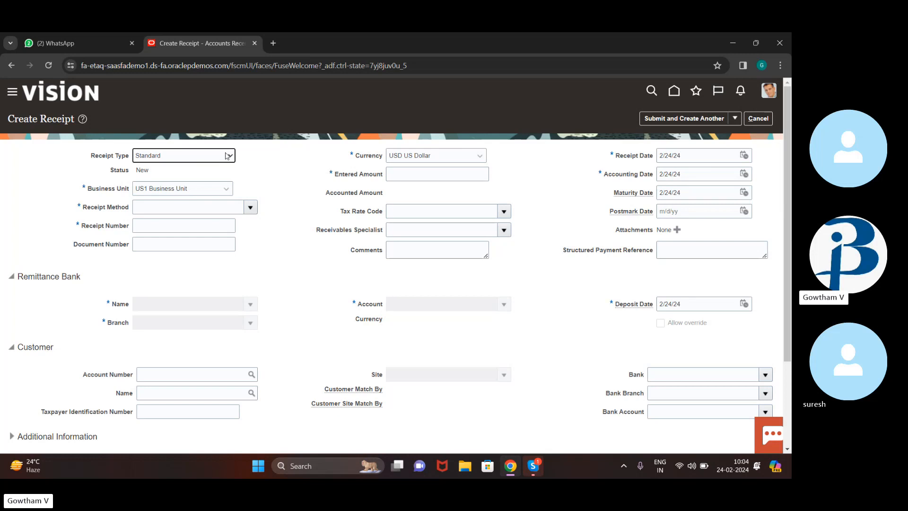
pyautogui.click(229, 156)
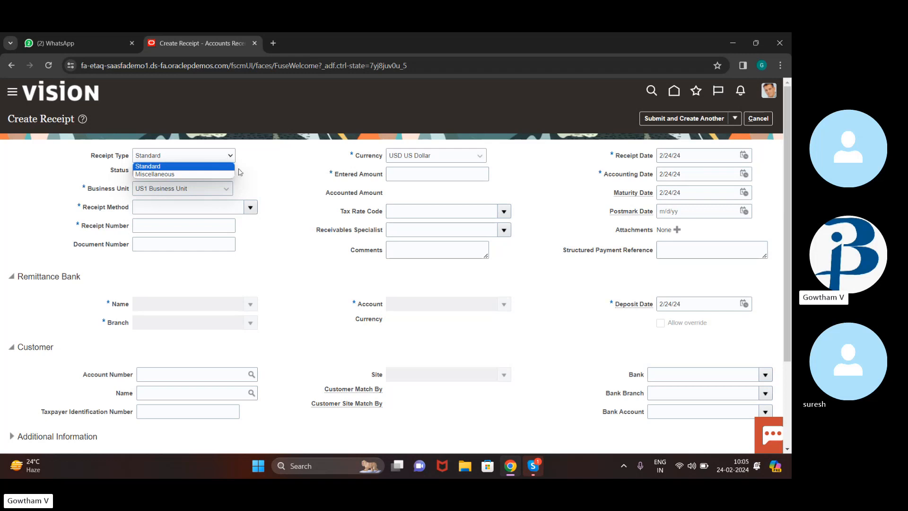
pyautogui.click(239, 172)
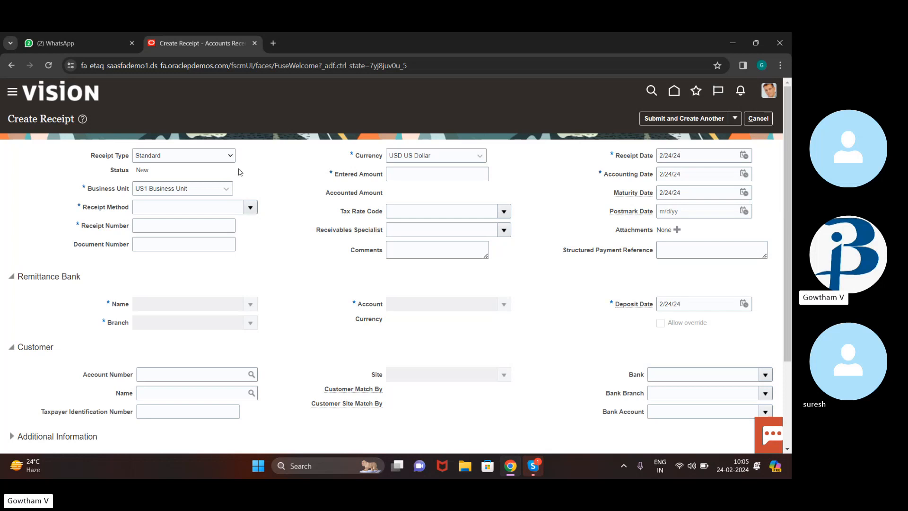
pyautogui.click(226, 158)
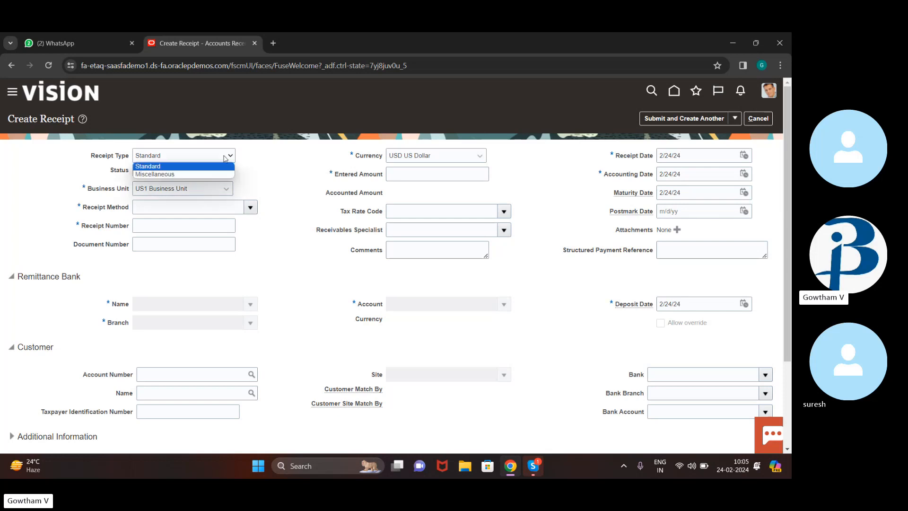
pyautogui.click(249, 159)
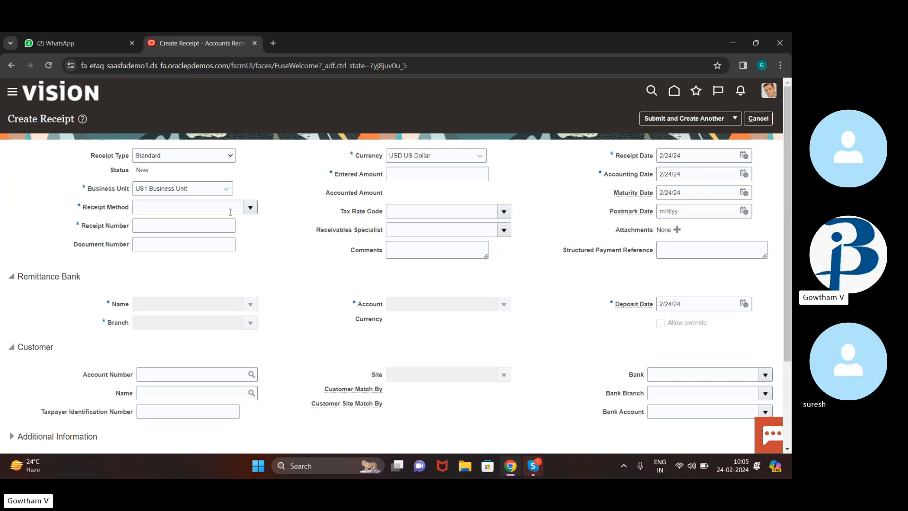
pyautogui.click(220, 189)
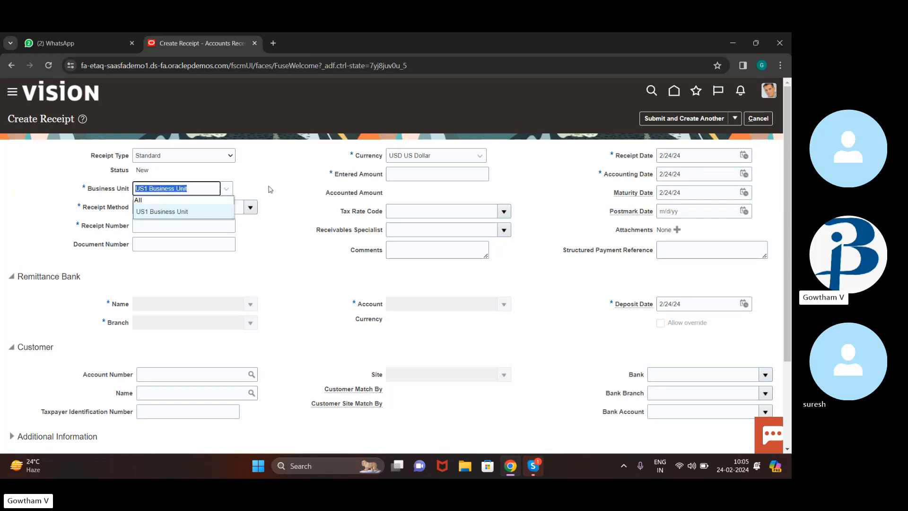
pyautogui.click(267, 245)
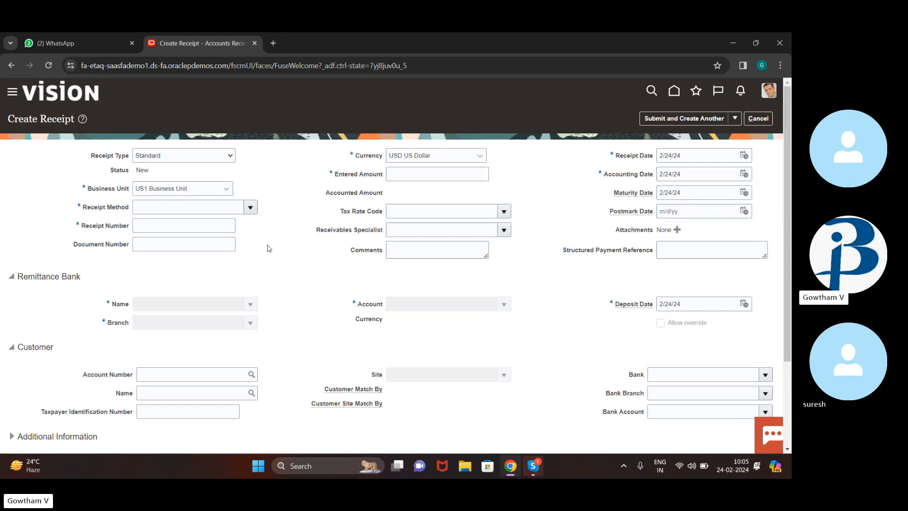
# Set the receipt method to EFT (Automatic), the receipt number to 00121 and the entered amount to 2000.
pyautogui.click(251, 207)
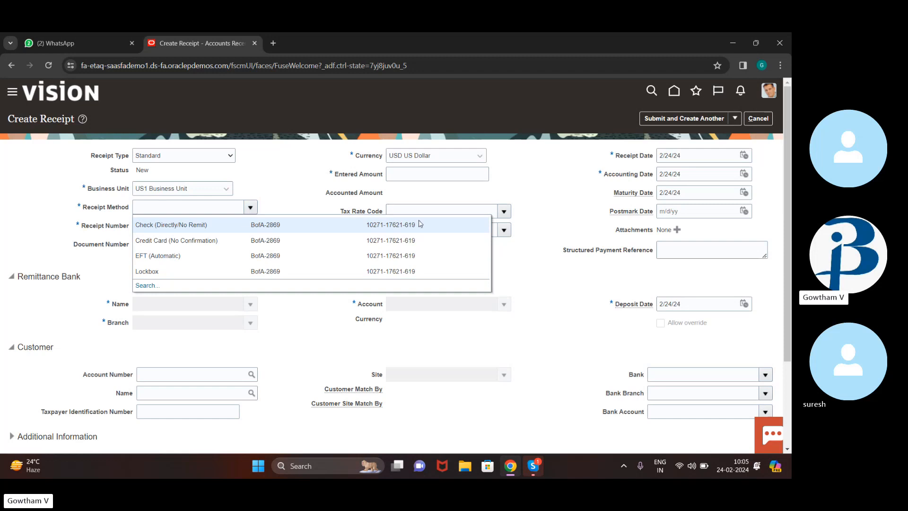
pyautogui.click(264, 256)
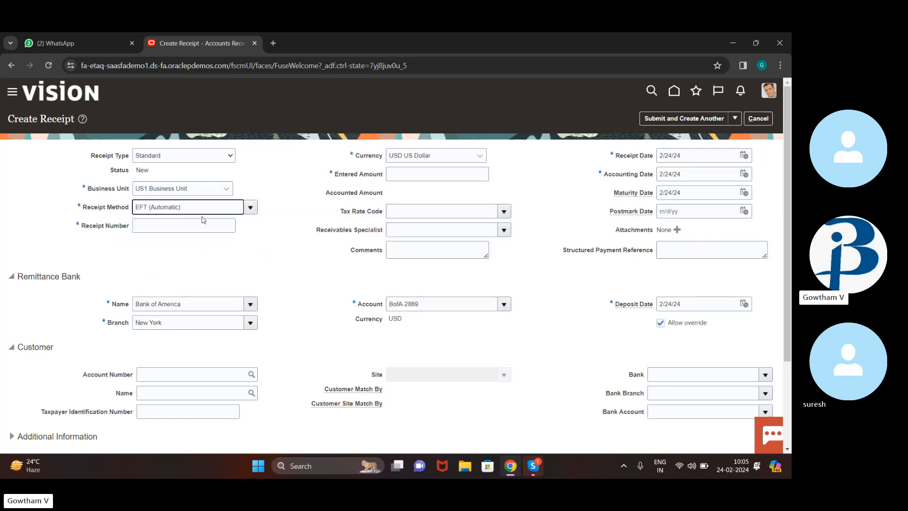
pyautogui.click(186, 225)
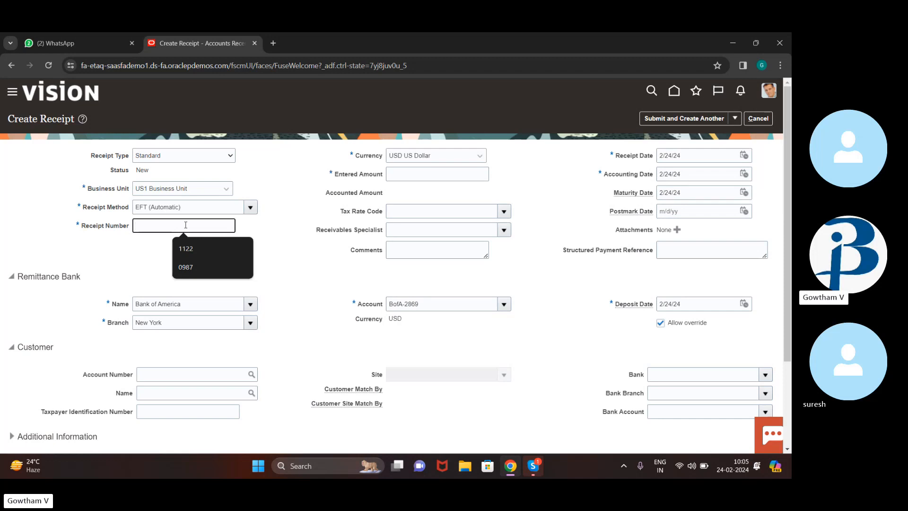
pyautogui.write('00121')
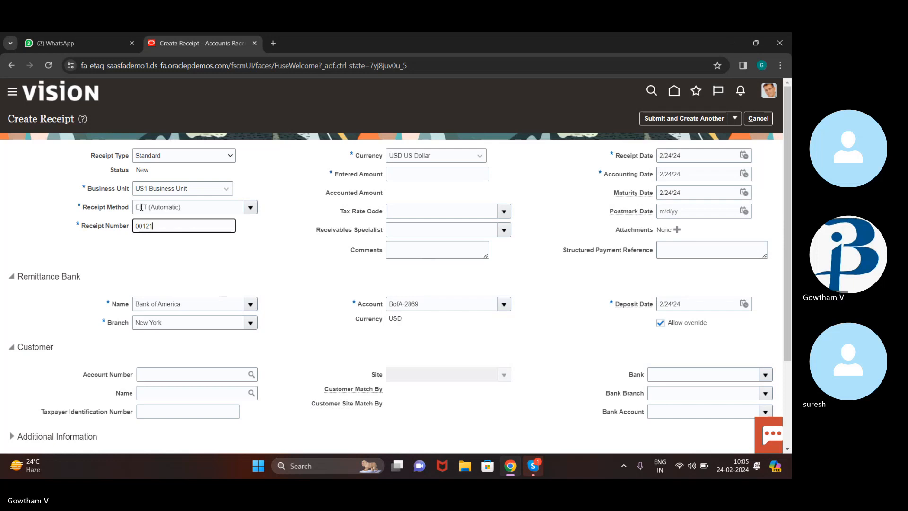
pyautogui.click(453, 173)
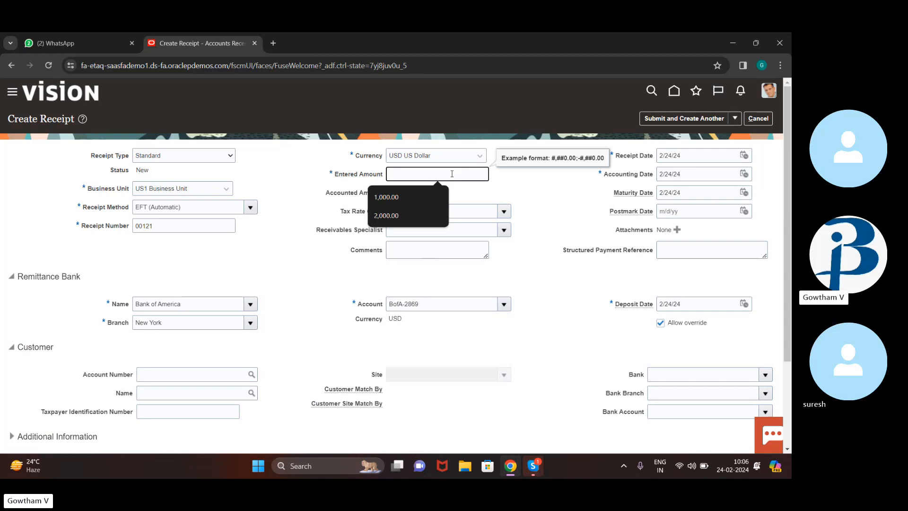
pyautogui.write('2000')
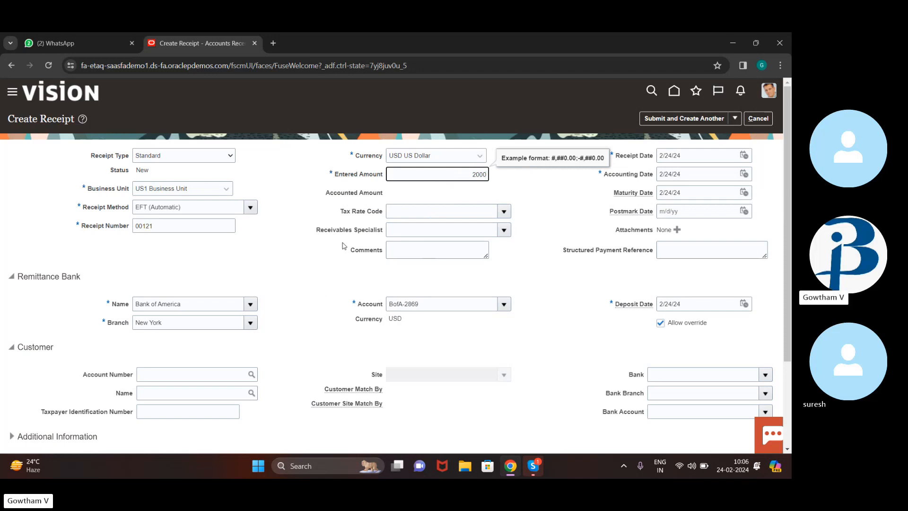
pyautogui.scroll(-2, 344, 245)
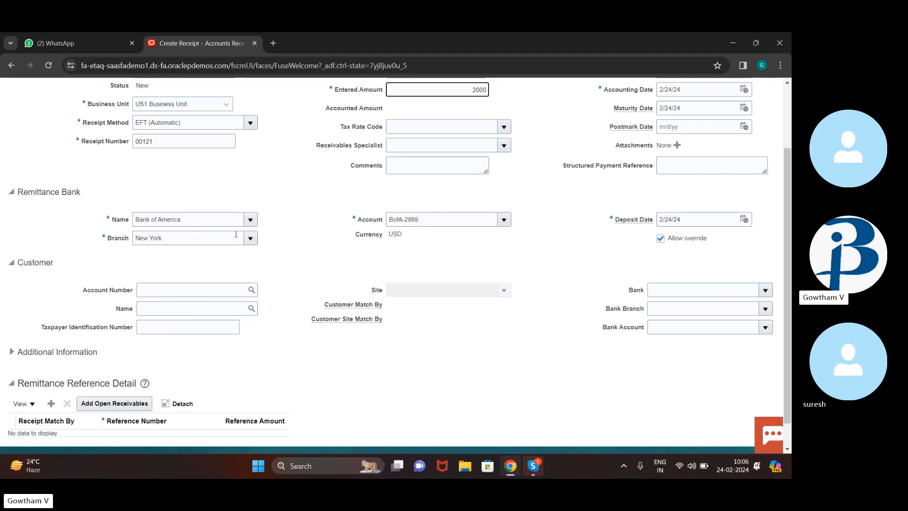
pyautogui.scroll(1, 200, 184)
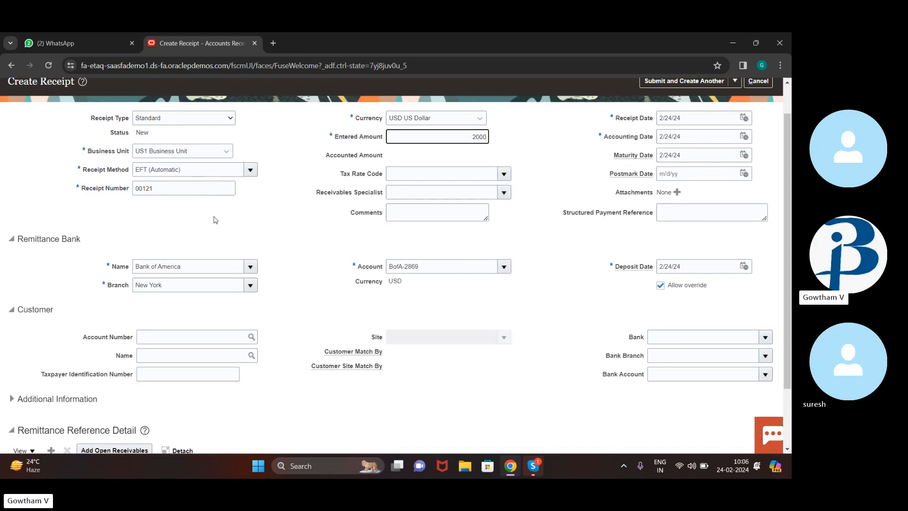
pyautogui.scroll(-1, 199, 253)
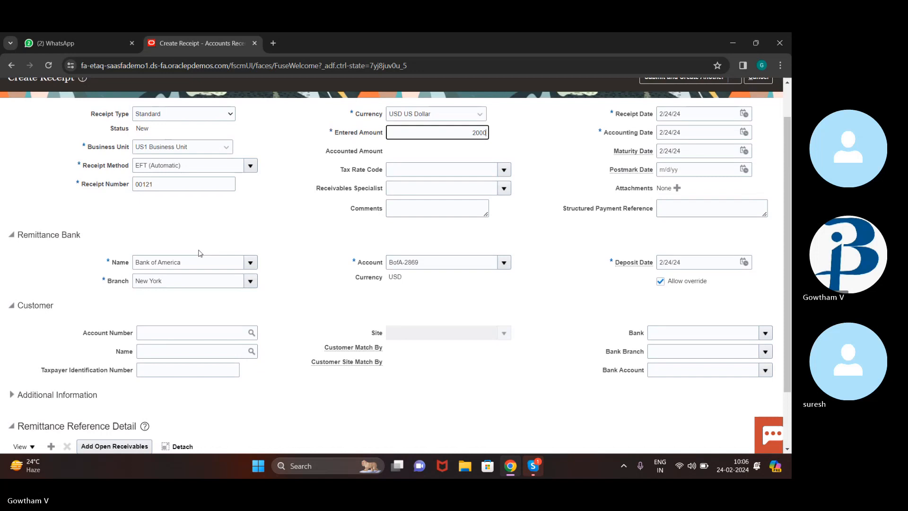
pyautogui.scroll(-1, 191, 326)
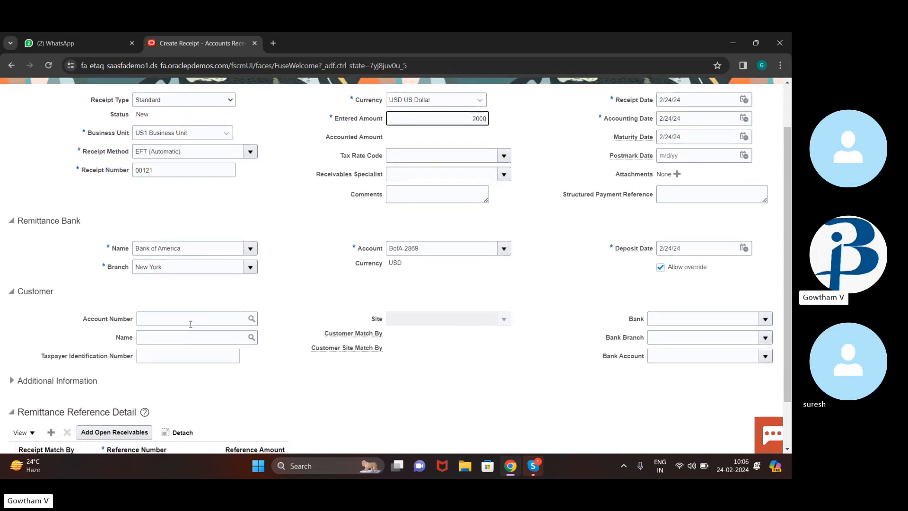
# Search for the receipt's customer by partial name and select the individual customer found.
pyautogui.scroll(-3, 190, 324)
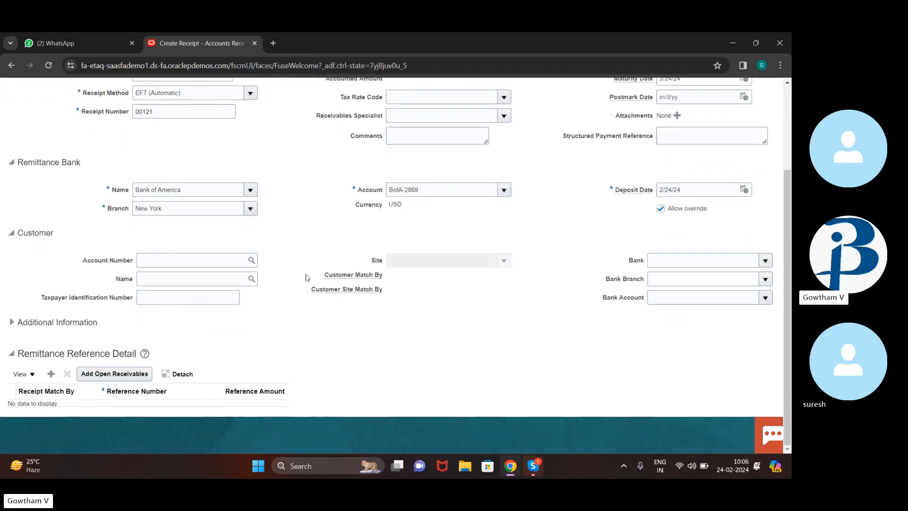
pyautogui.click(251, 265)
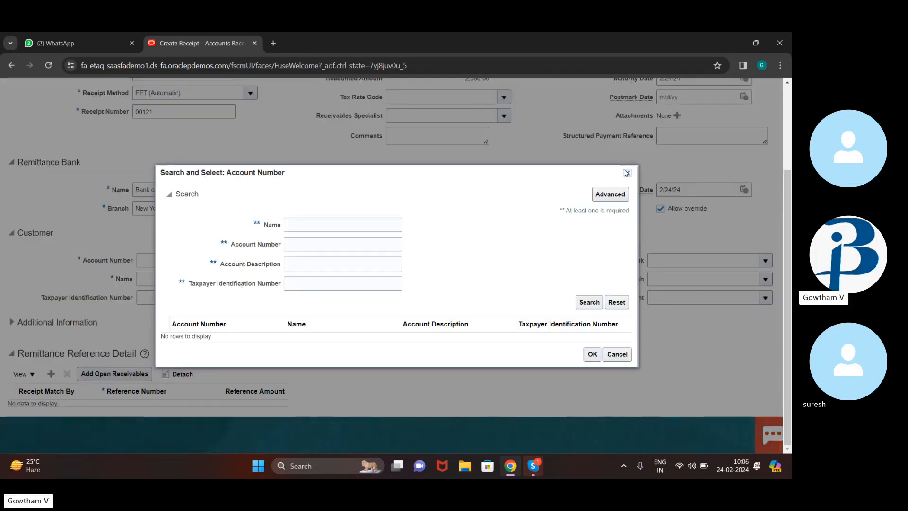
pyautogui.click(627, 172)
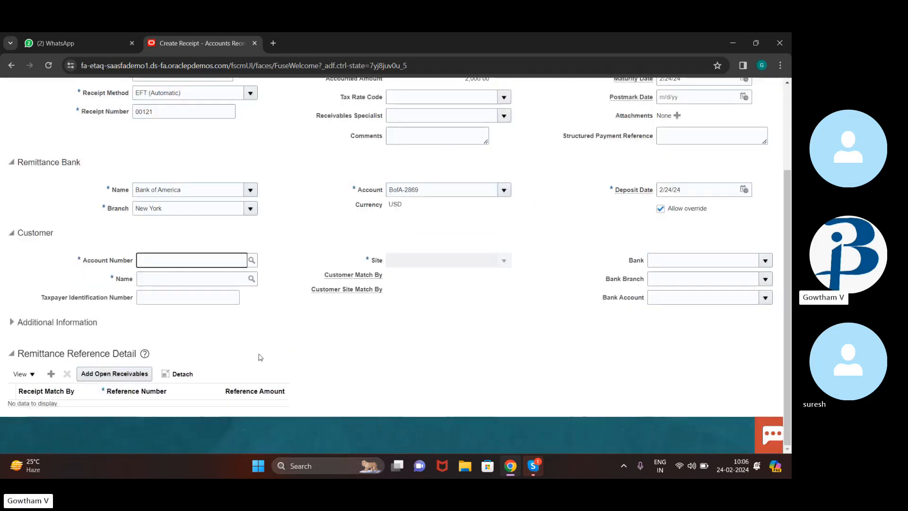
pyautogui.click(251, 280)
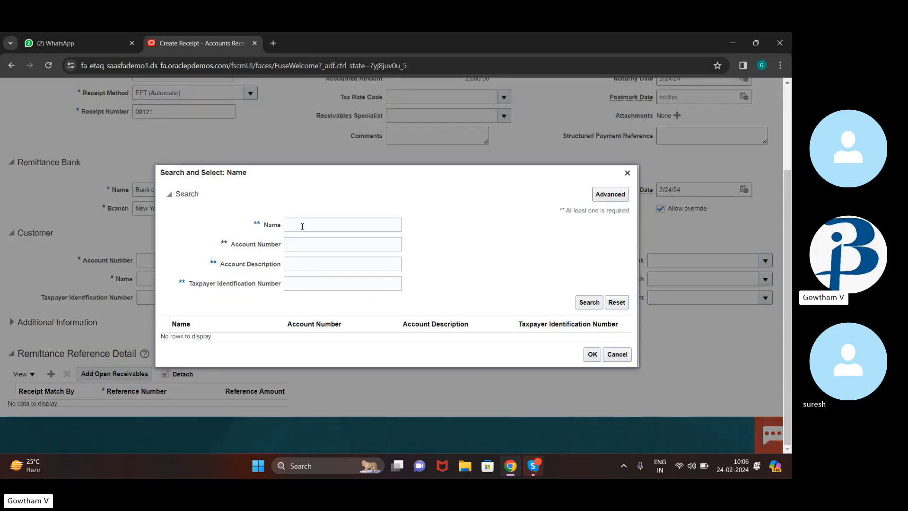
pyautogui.click(303, 226)
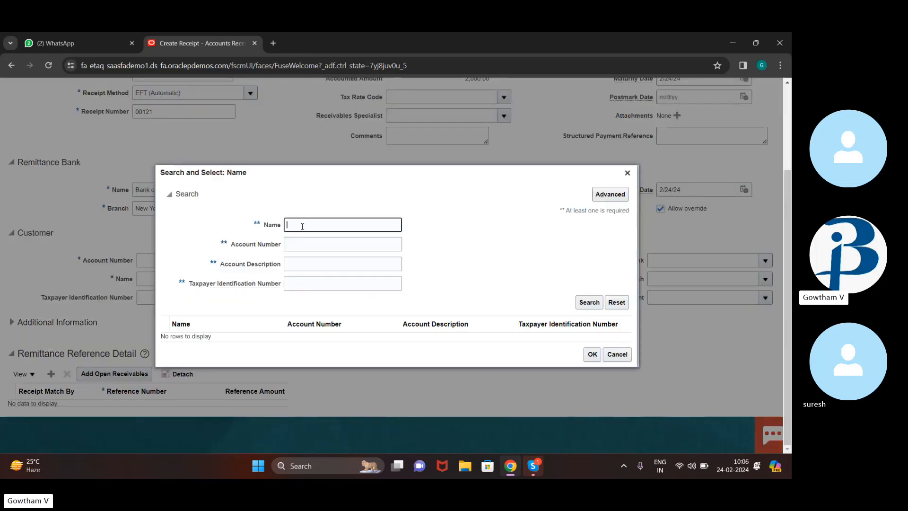
pyautogui.write('ADV')
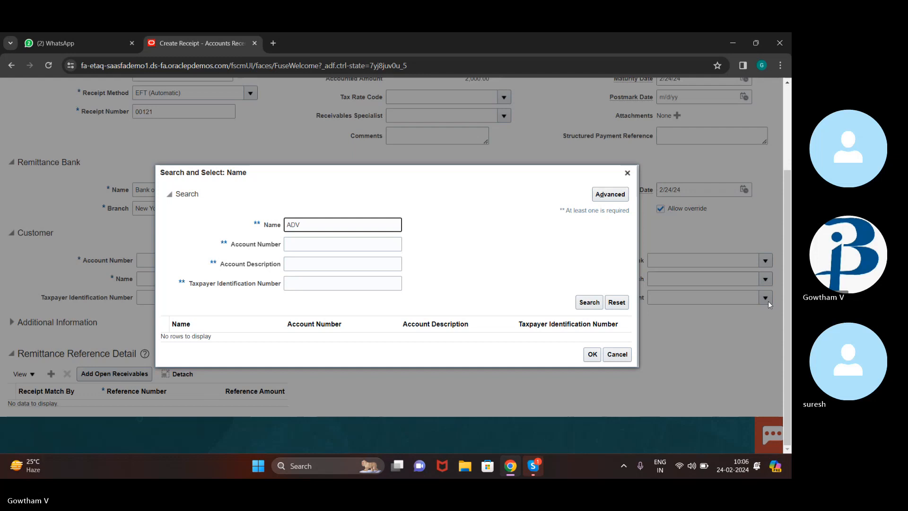
pyautogui.click(589, 302)
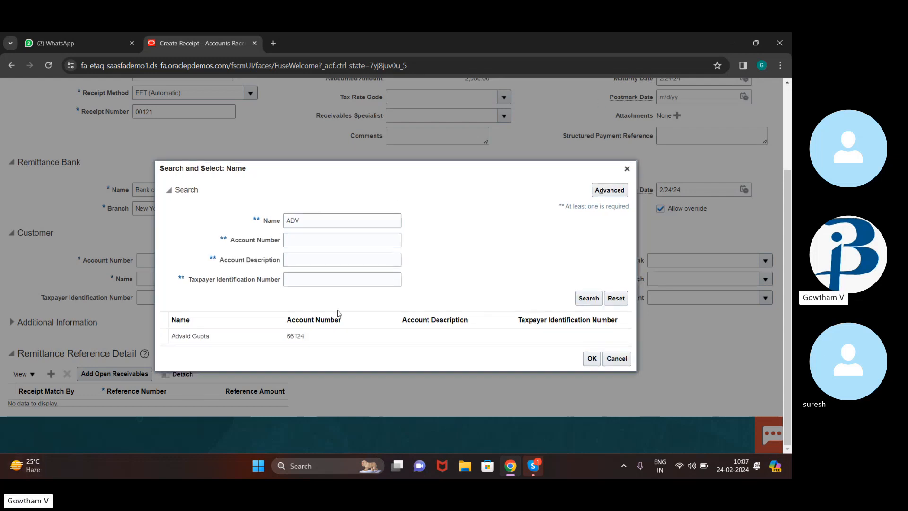
pyautogui.click(260, 341)
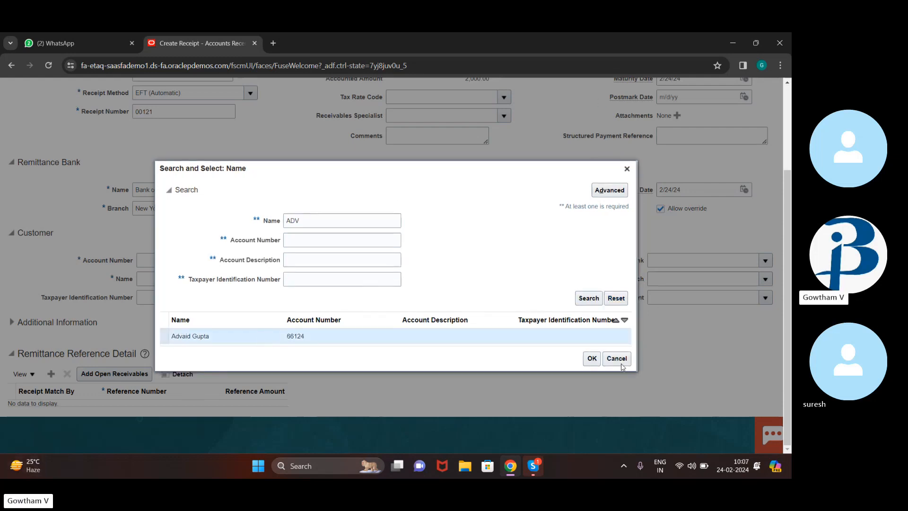
pyautogui.click(590, 360)
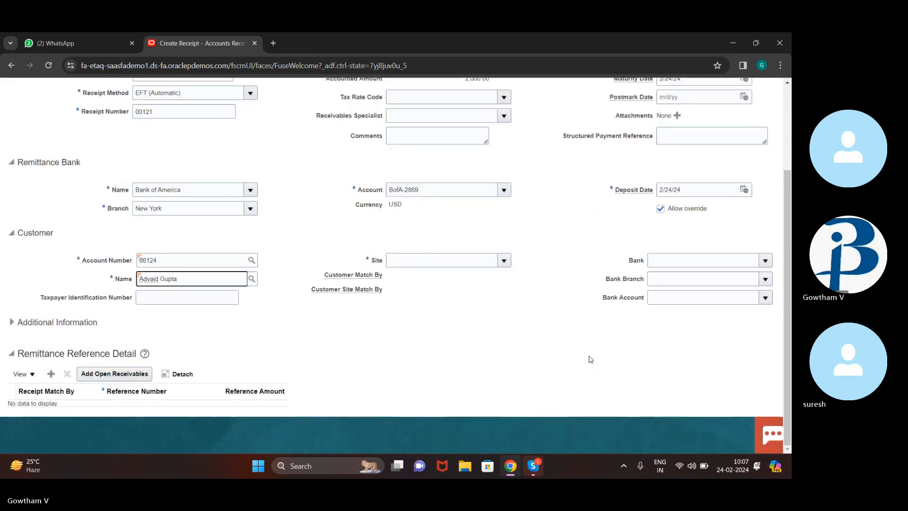
pyautogui.click(558, 284)
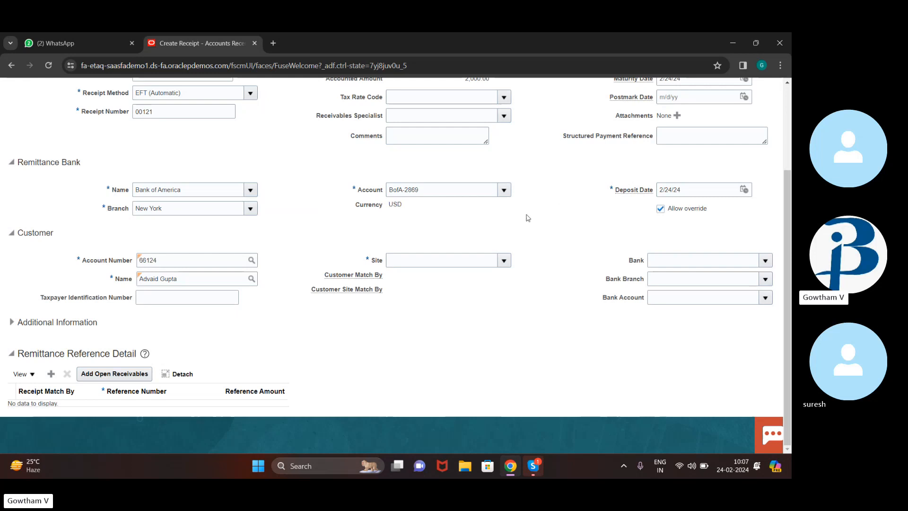
# Assign the selected customer's primary site and check the bank accounts offered in the payment details.
pyautogui.click(503, 260)
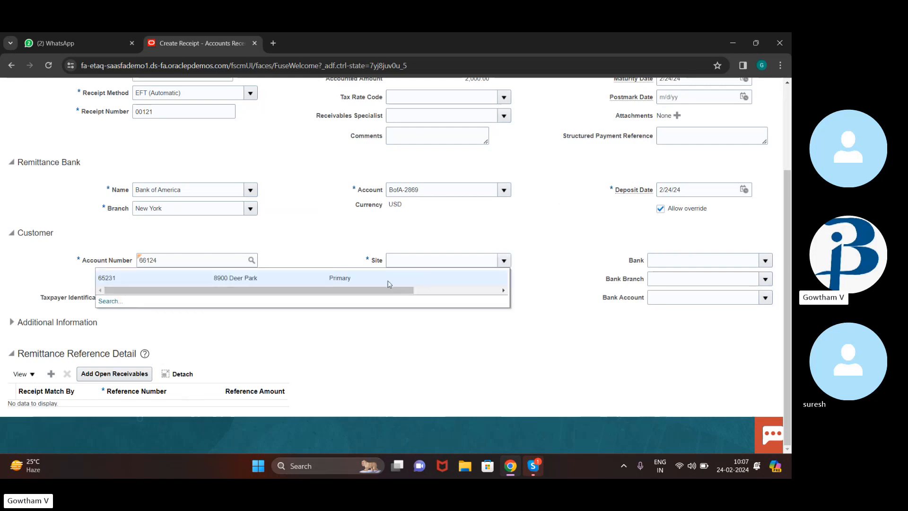
pyautogui.click(390, 283)
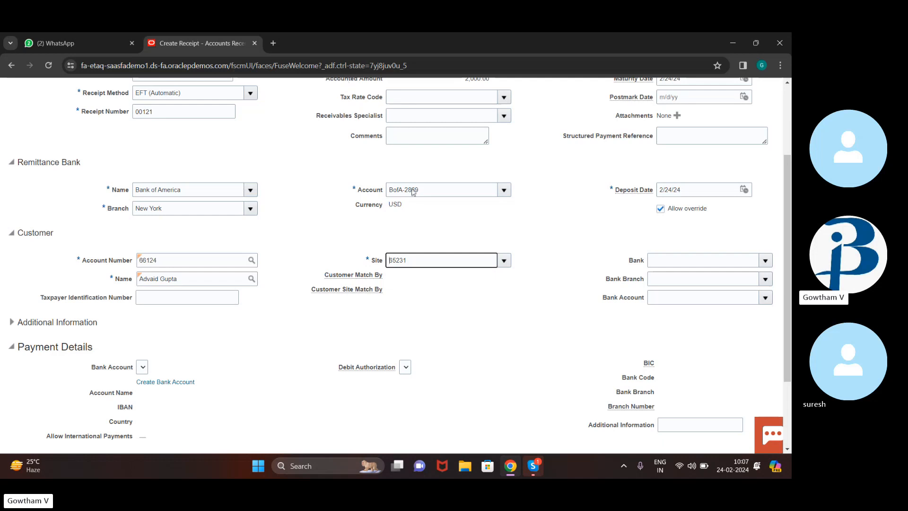
pyautogui.scroll(3, 557, 218)
pyautogui.scroll(-5, 557, 218)
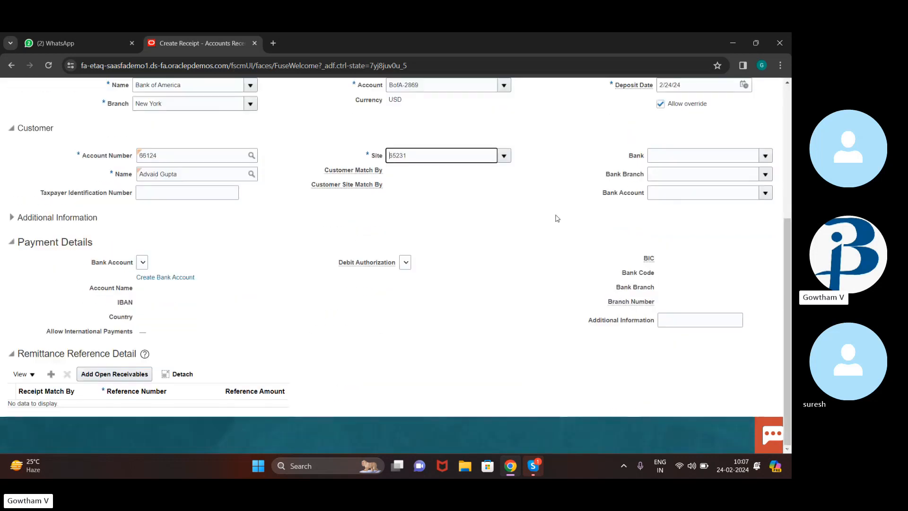
pyautogui.scroll(2, 557, 218)
pyautogui.scroll(-2, 557, 218)
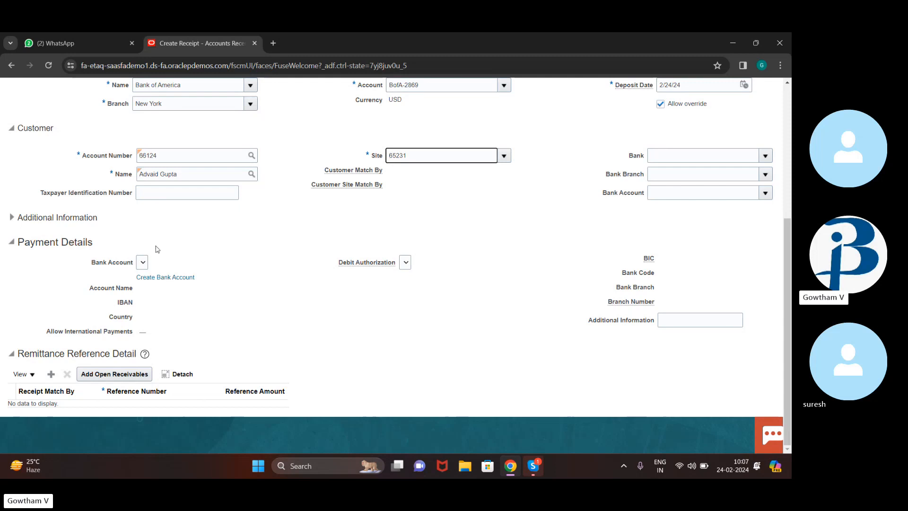
pyautogui.click(142, 266)
# Change the receipt's customer to Easy Solutions by searching customer names for EASY.
pyautogui.click(251, 174)
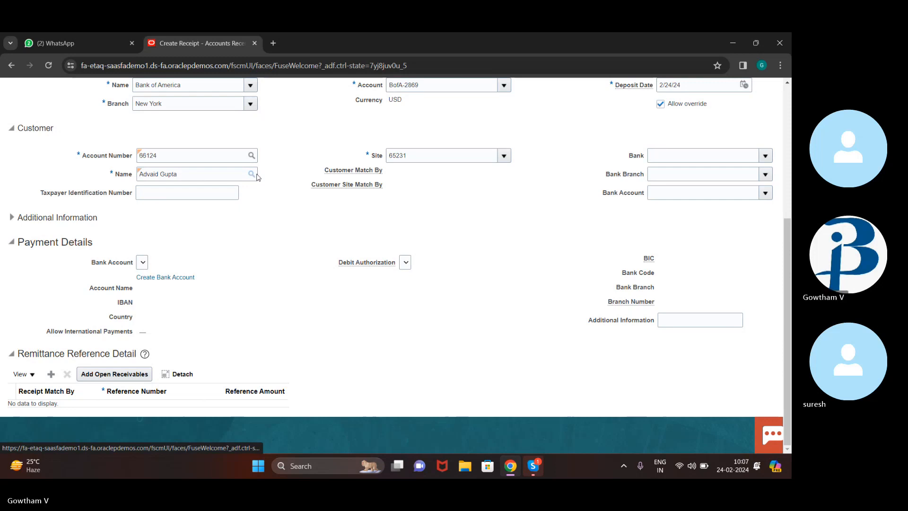
pyautogui.click(370, 224)
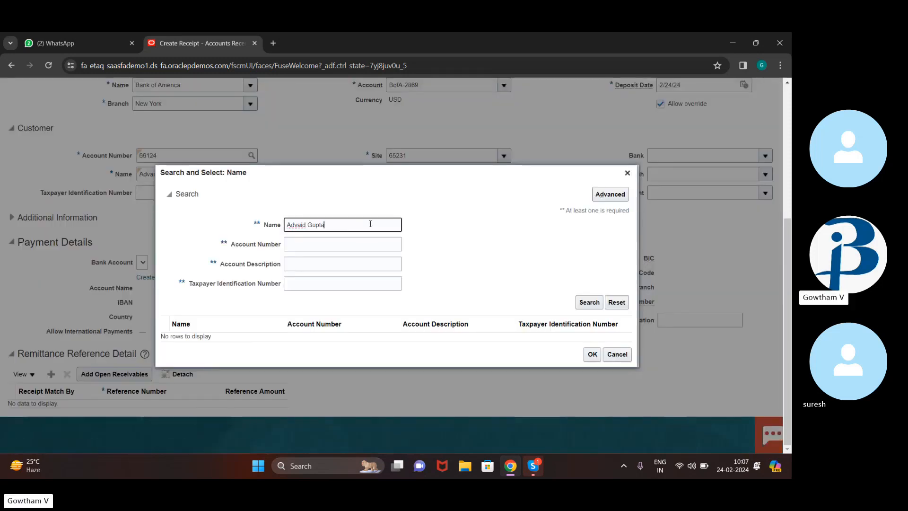
pyautogui.hotkey('ctrl', 'a')
pyautogui.press('BackSpace')
pyautogui.write('EASY')
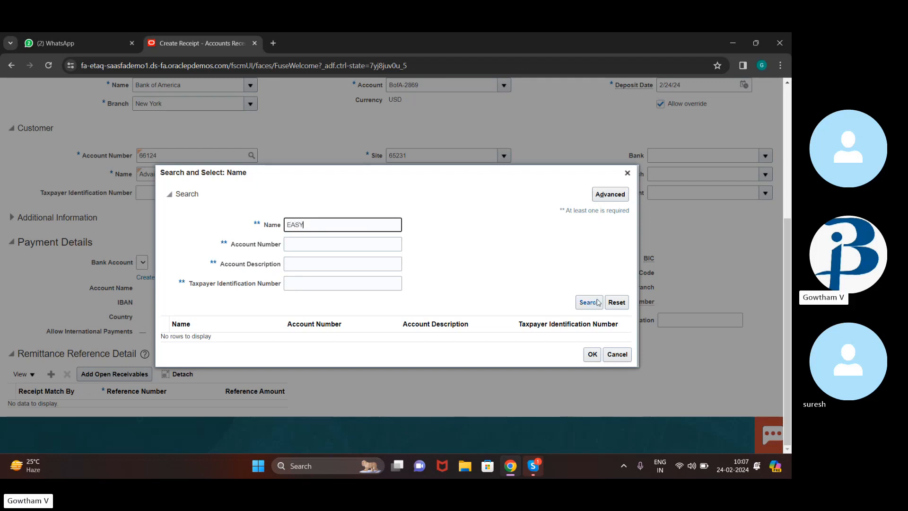
pyautogui.click(598, 301)
pyautogui.press('capslock')
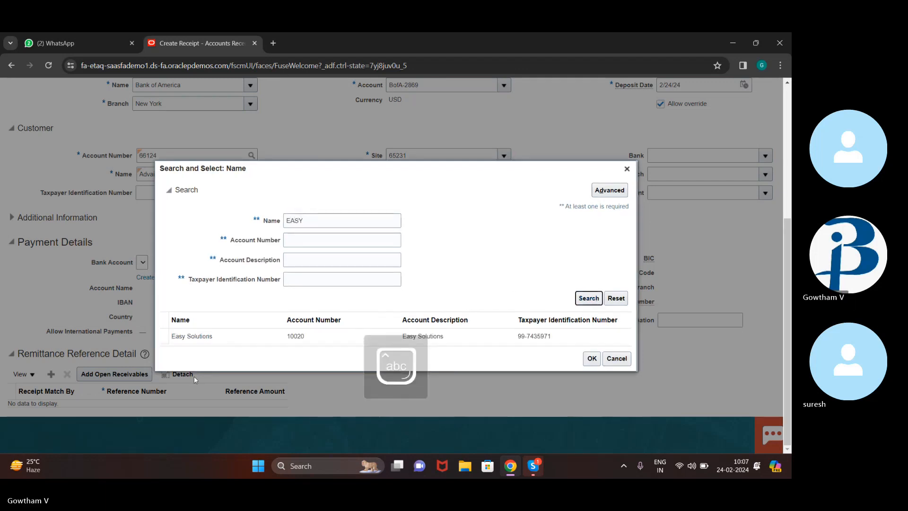
pyautogui.click(258, 341)
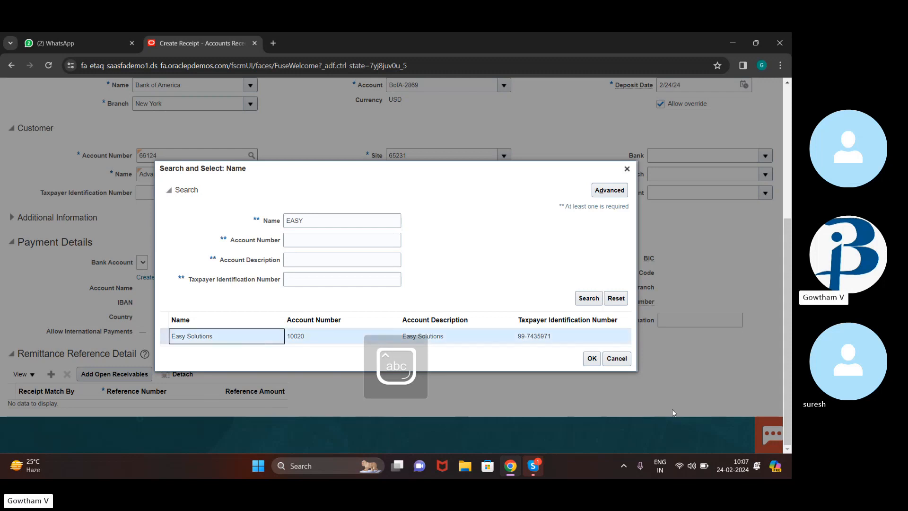
pyautogui.click(592, 358)
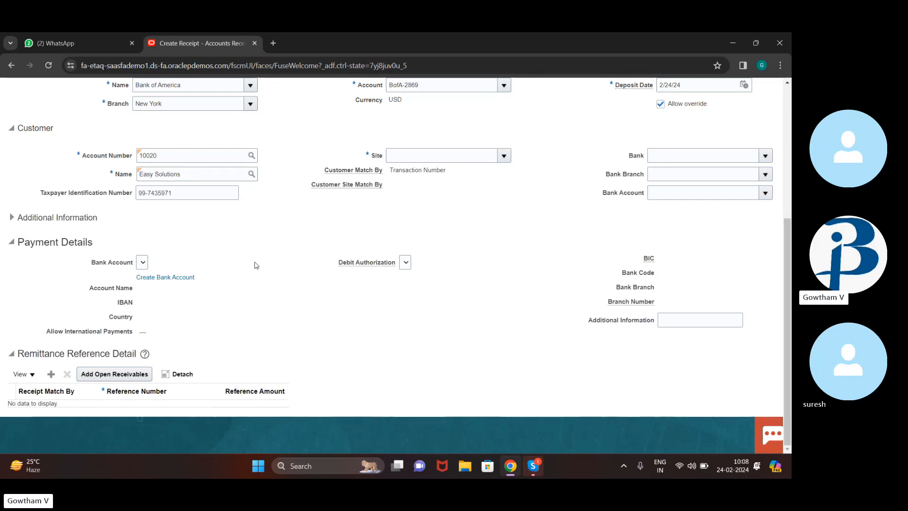
# Search Easy Solutions' open receivables and add the 14,495.52 USD invoice due 1/29/24 as the remittance reference.
pyautogui.scroll(4, 256, 265)
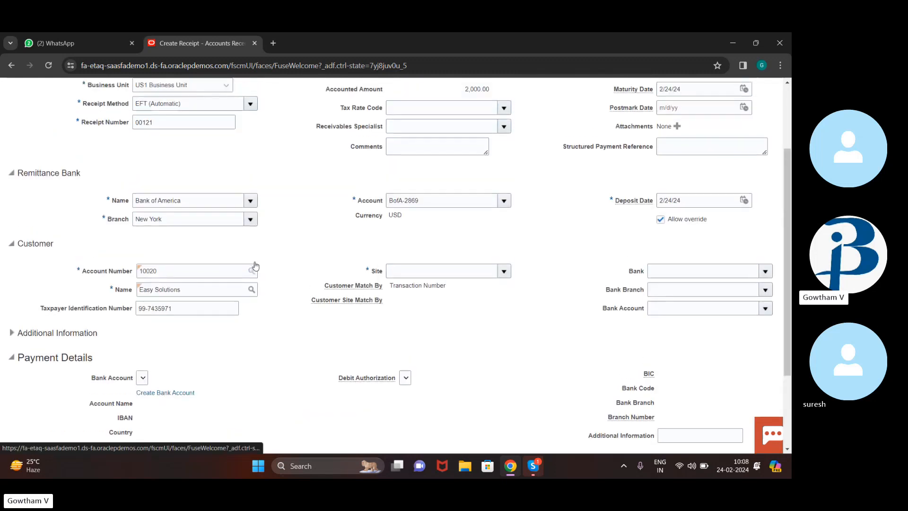
pyautogui.scroll(2, 255, 264)
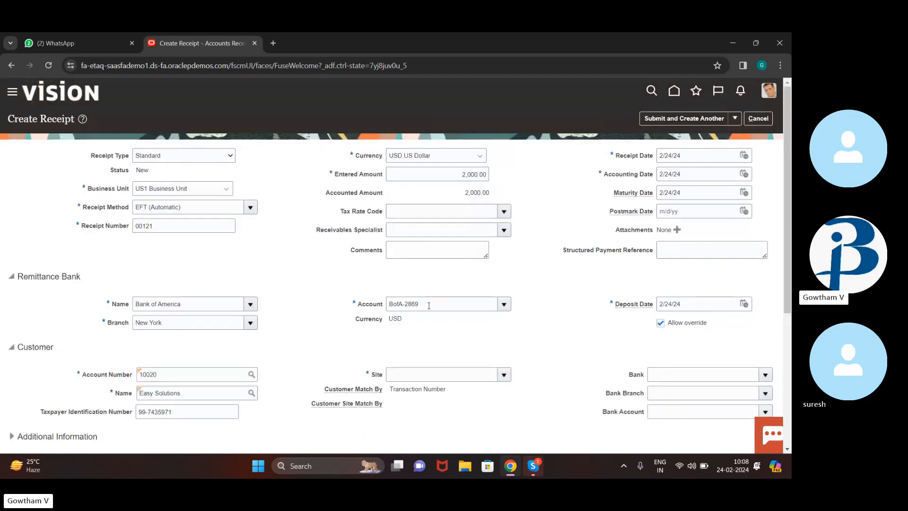
pyautogui.scroll(-3, 261, 262)
pyautogui.scroll(-2, 261, 264)
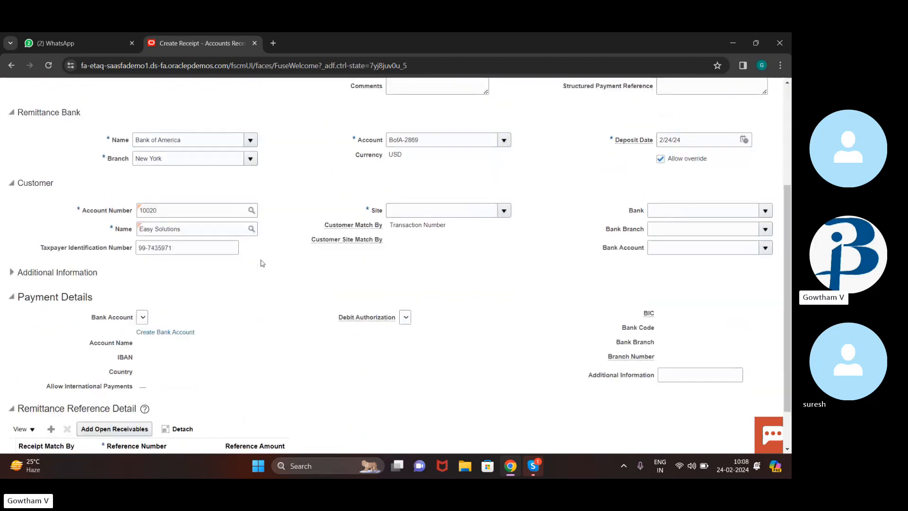
pyautogui.scroll(-1, 172, 300)
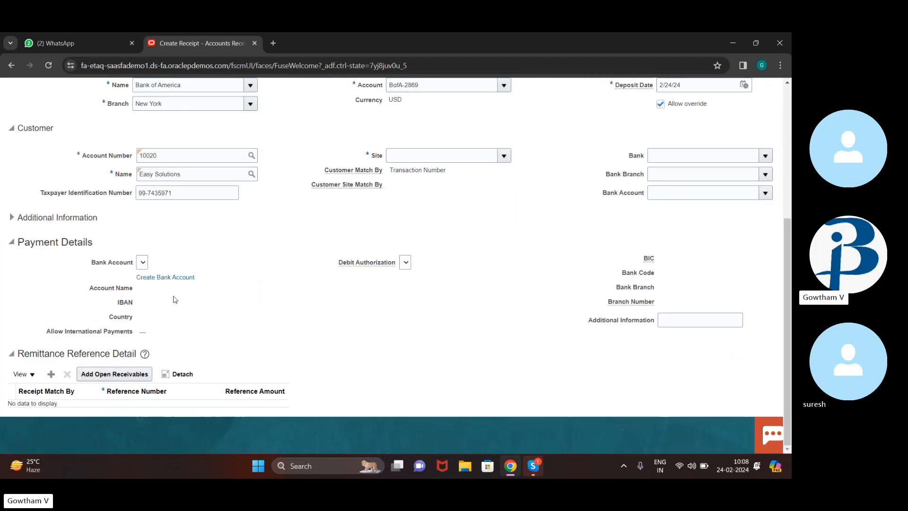
pyautogui.click(140, 376)
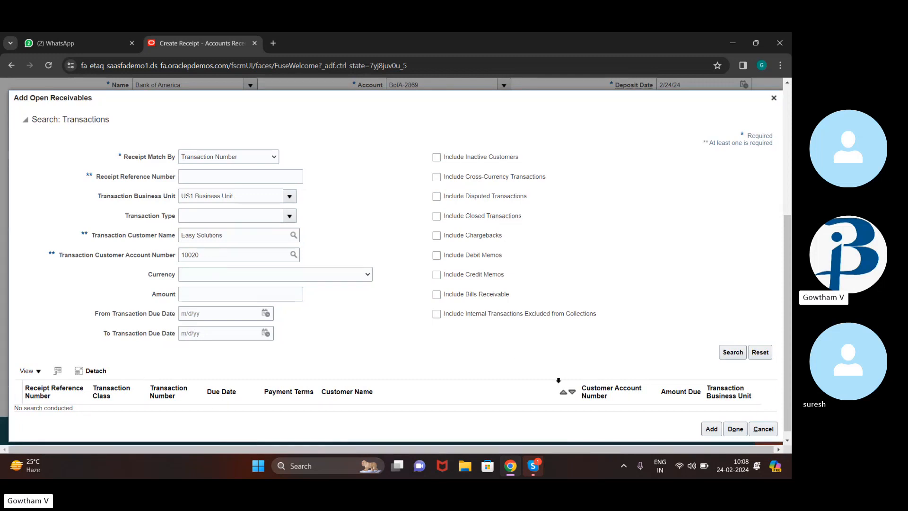
pyautogui.click(733, 353)
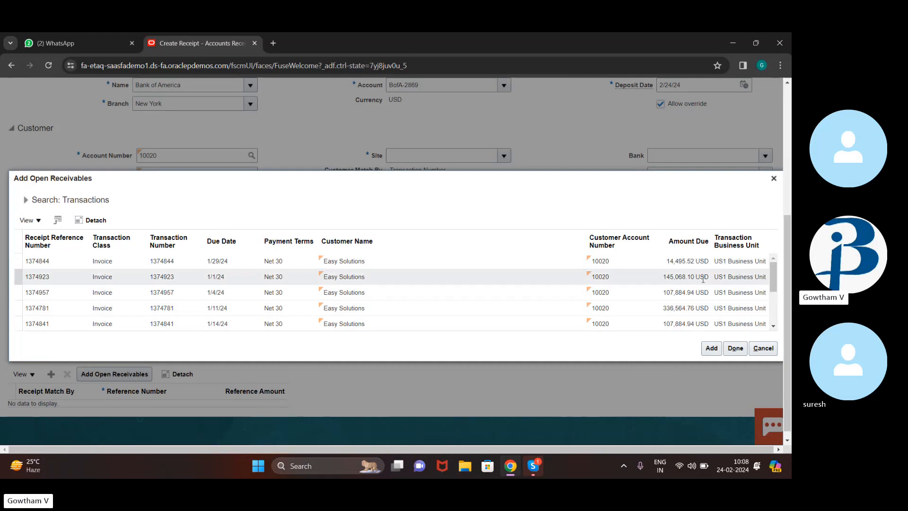
pyautogui.scroll(-2, 703, 279)
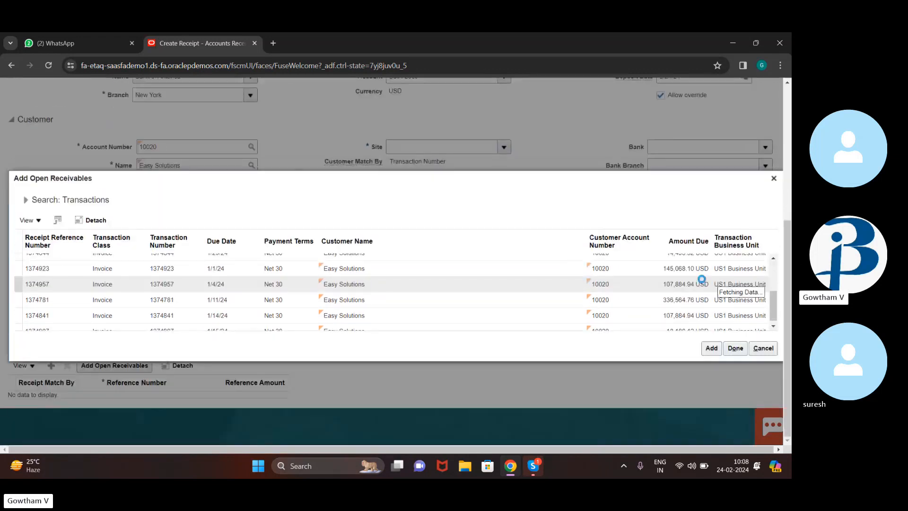
pyautogui.scroll(3, 662, 287)
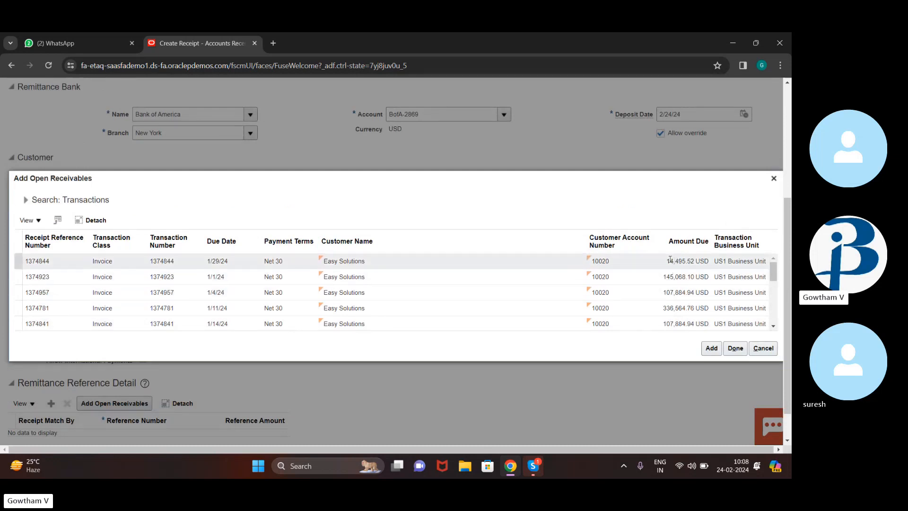
pyautogui.click(654, 263)
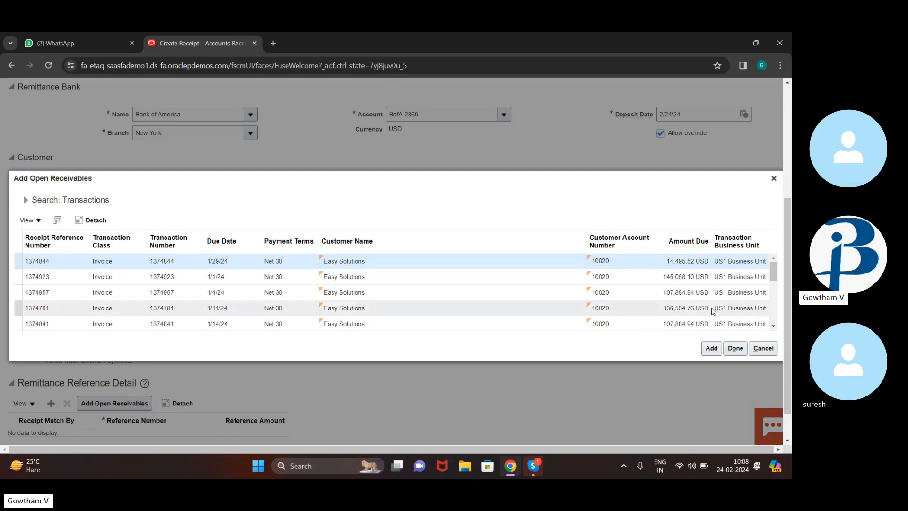
pyautogui.click(729, 352)
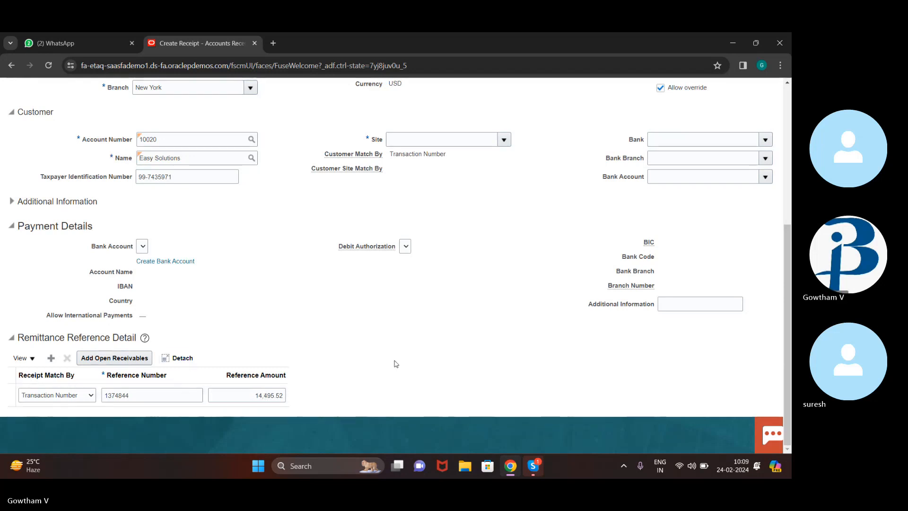
# Try to submit the Easy Solutions receipt for manual application.
pyautogui.scroll(5, 396, 364)
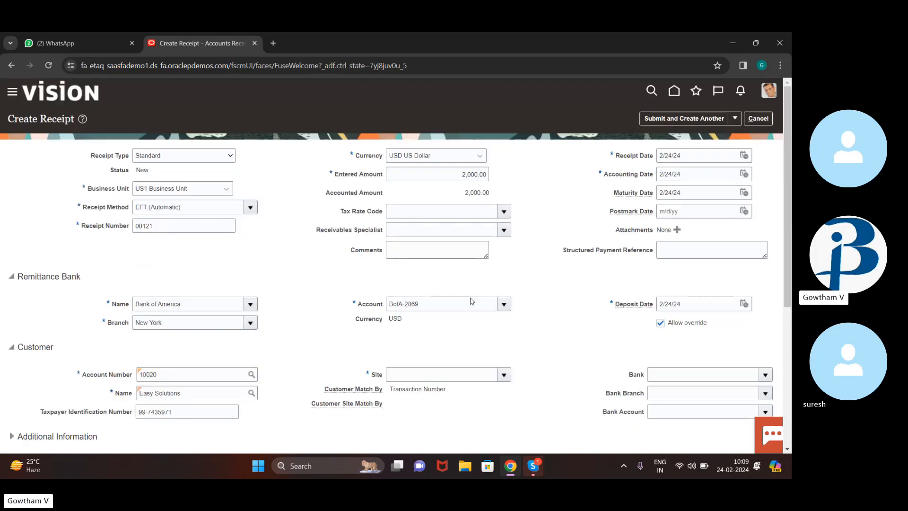
pyautogui.click(736, 118)
pyautogui.click(707, 149)
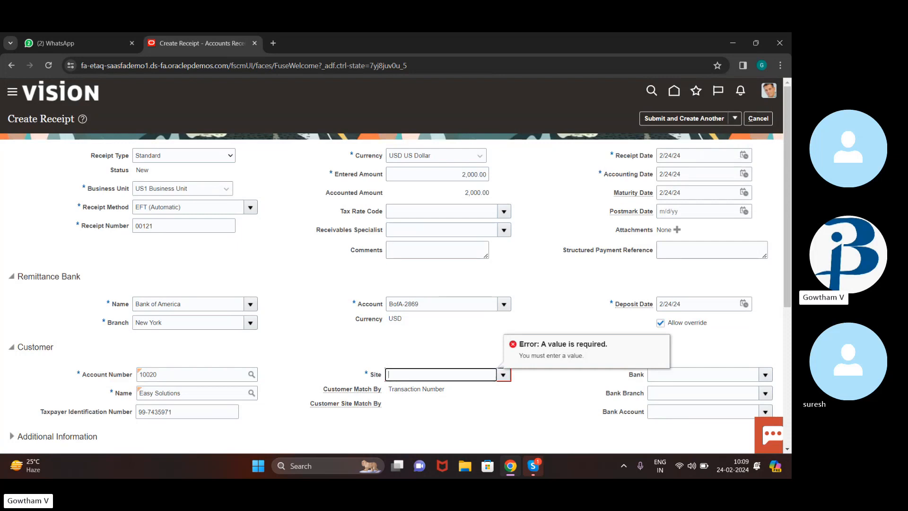
# Set the customer site to Oakland and submit the receipt with the Submit and Apply Manually option.
pyautogui.click(504, 374)
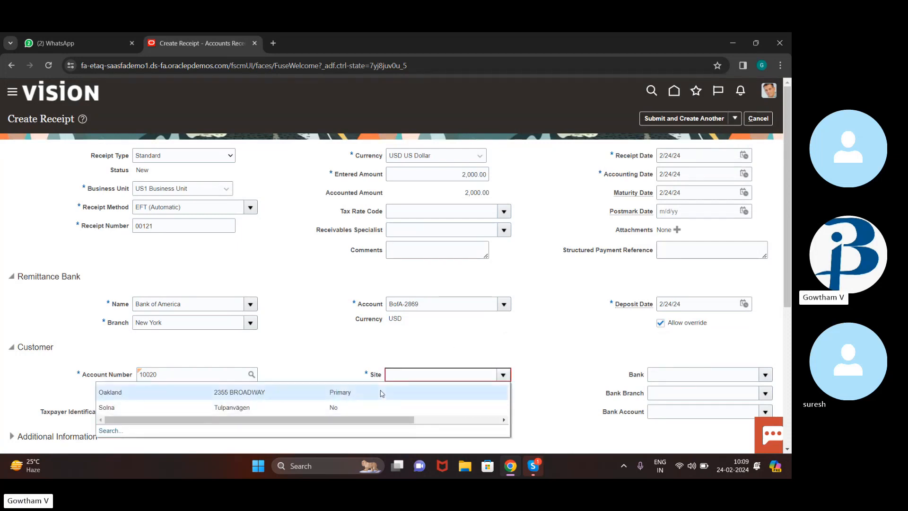
pyautogui.click(379, 392)
pyautogui.click(738, 121)
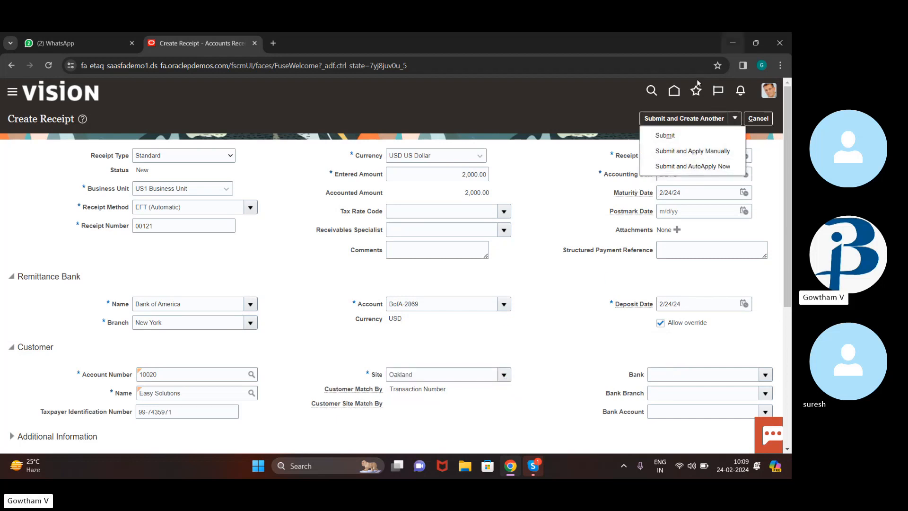
pyautogui.click(666, 151)
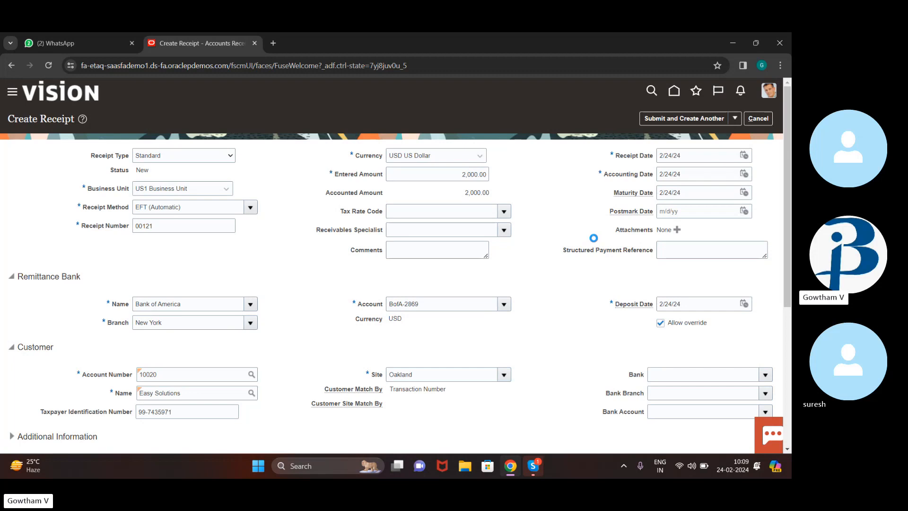
# Search Easy Solutions' open receivables and apply the receipt to the 14,495.52 USD invoice due 1/29/24.
pyautogui.scroll(-2, 457, 345)
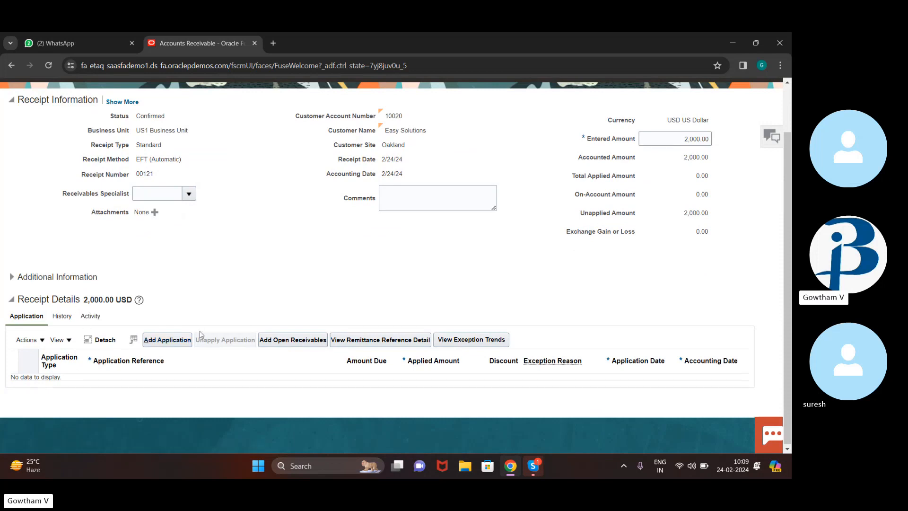
pyautogui.click(297, 340)
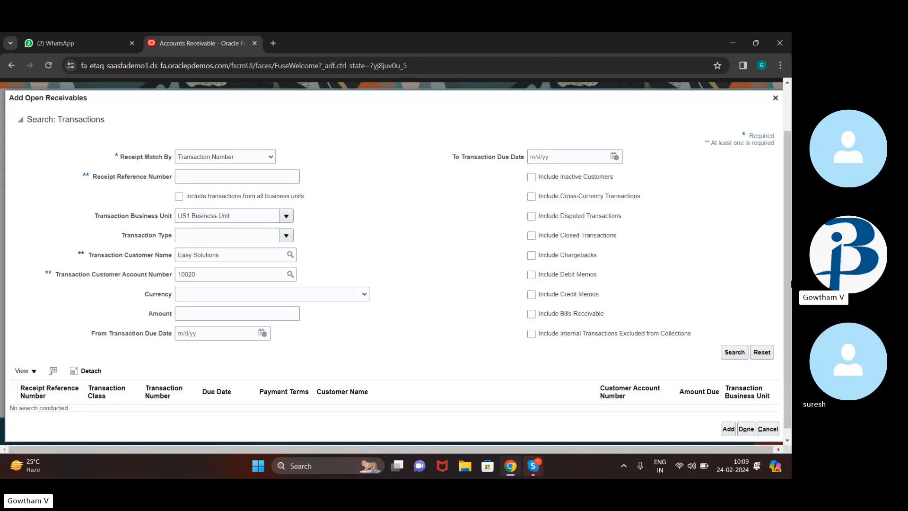
pyautogui.click(734, 353)
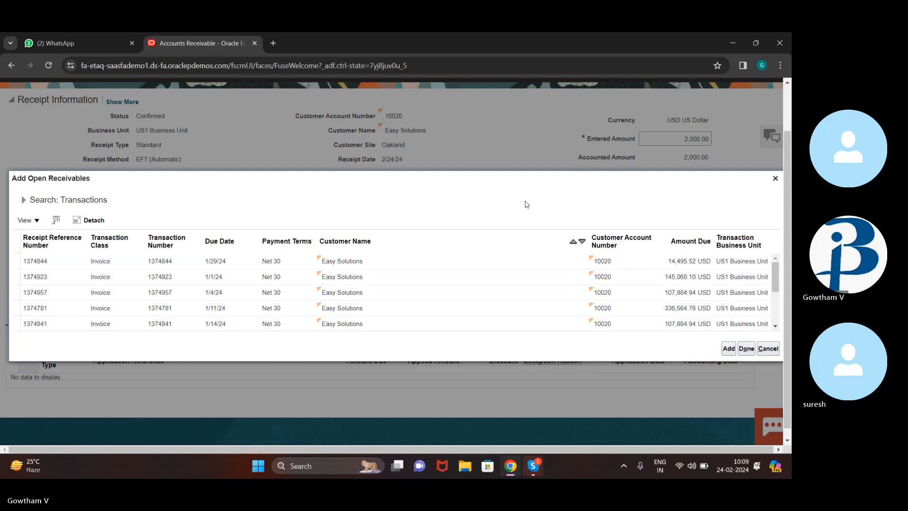
pyautogui.click(514, 257)
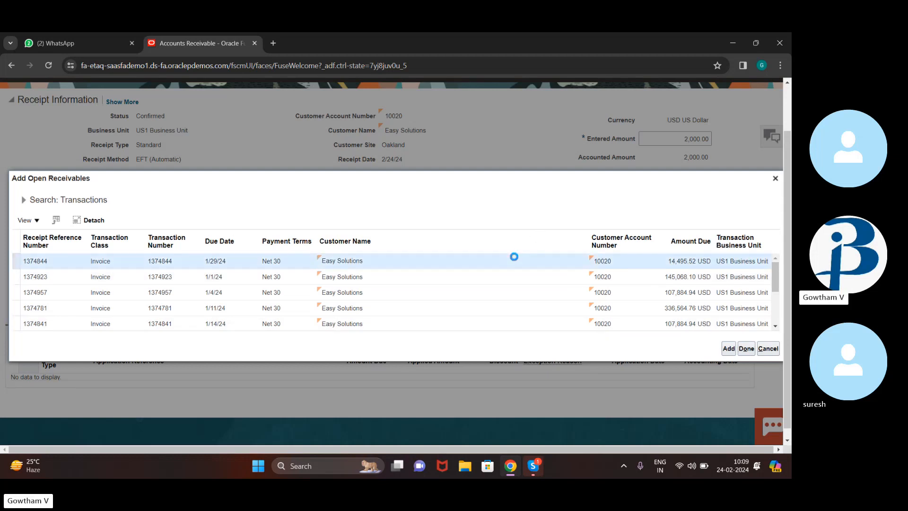
pyautogui.click(746, 349)
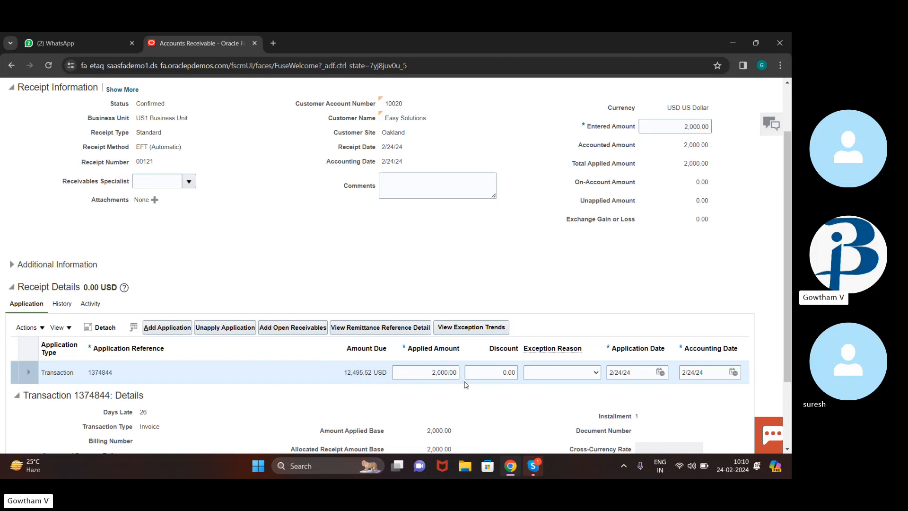
# Review the receipt's application details and post the receipt to the ledger.
pyautogui.scroll(2, 483, 259)
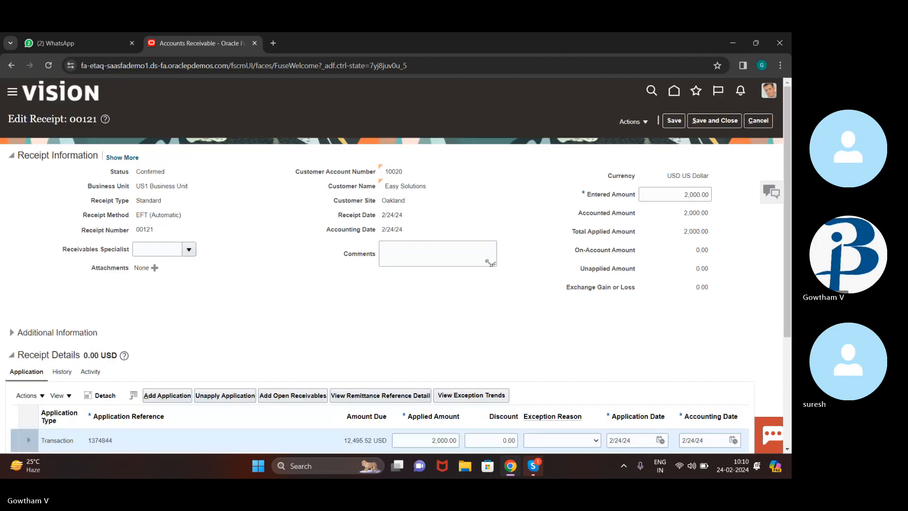
pyautogui.scroll(-1, 489, 257)
pyautogui.scroll(-3, 490, 255)
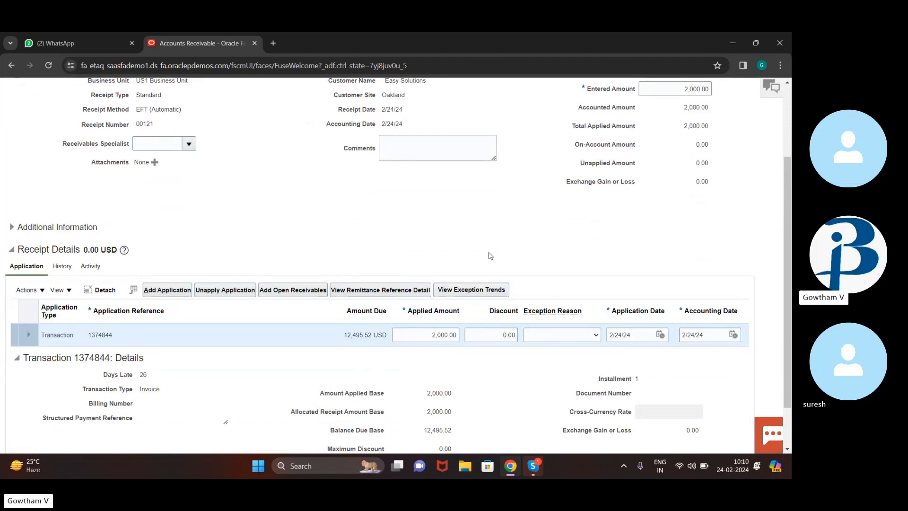
pyautogui.scroll(-2, 491, 256)
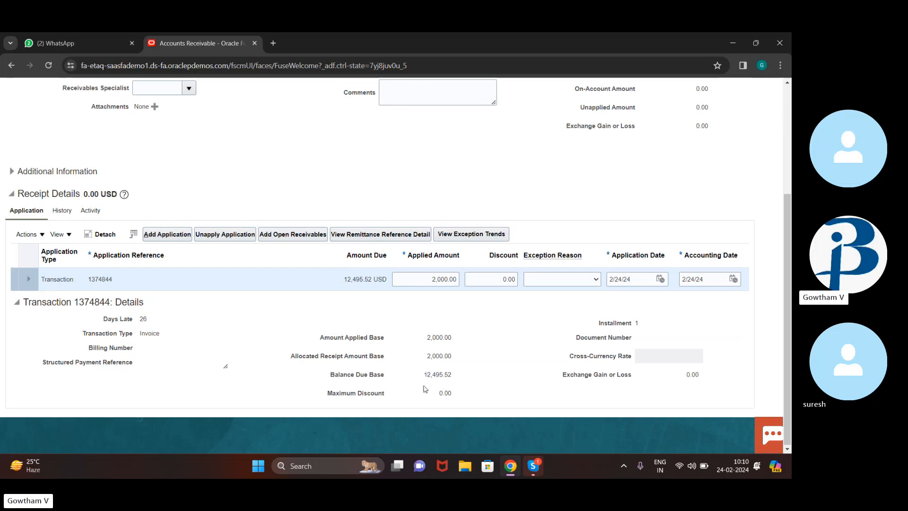
pyautogui.scroll(4, 454, 310)
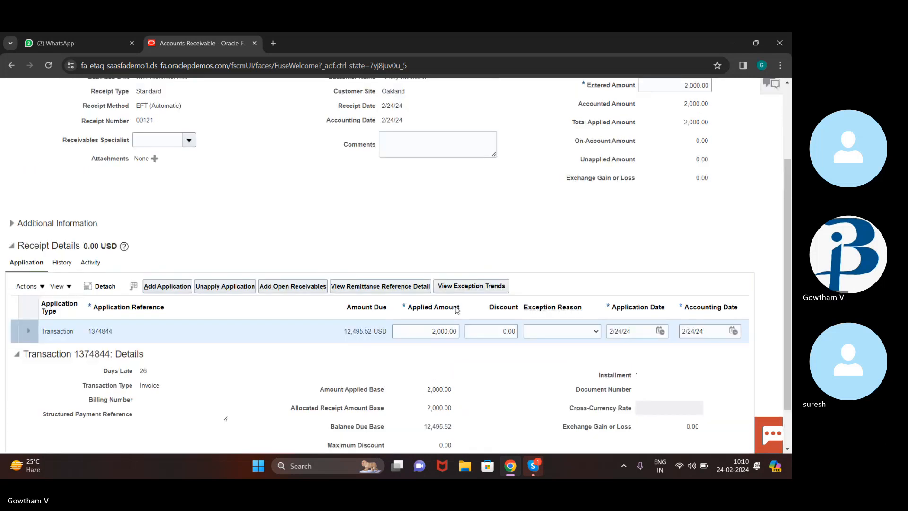
pyautogui.click(645, 123)
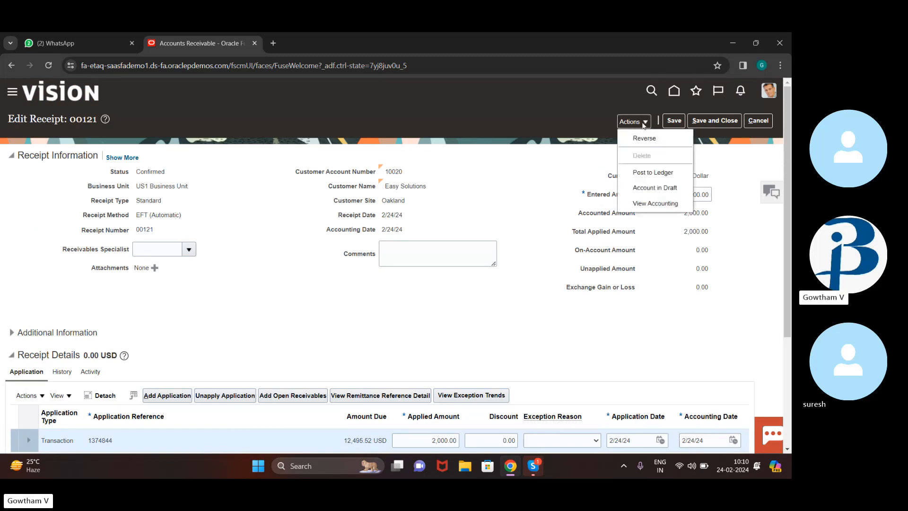
pyautogui.click(683, 174)
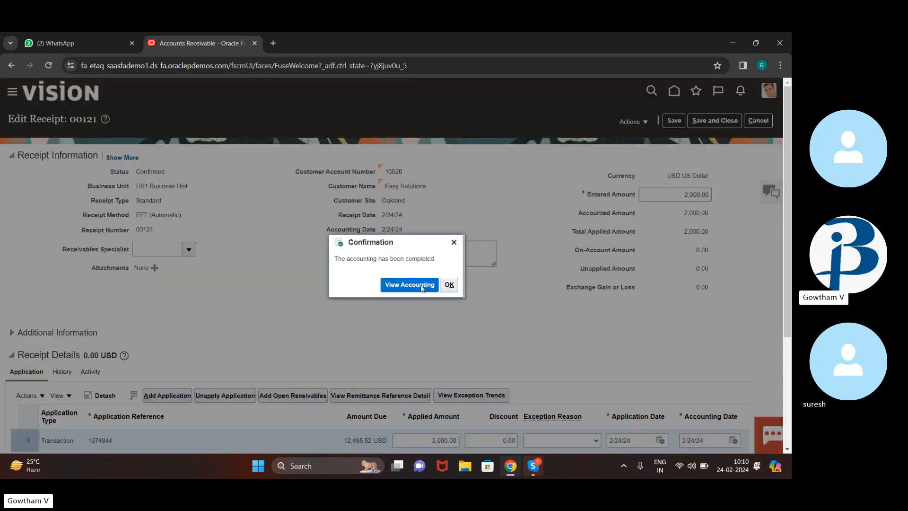
# View the posted receipt's accounting lines, and save and close the receipt.
pyautogui.click(422, 286)
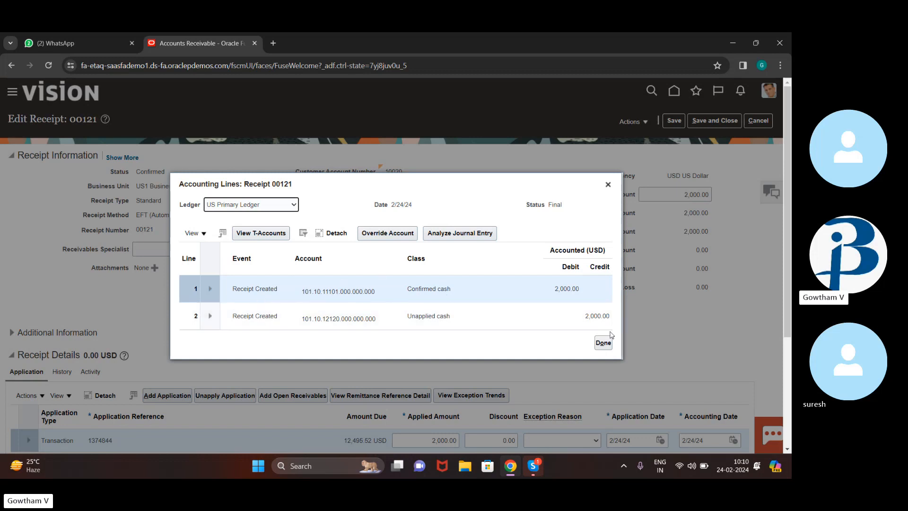
pyautogui.click(605, 347)
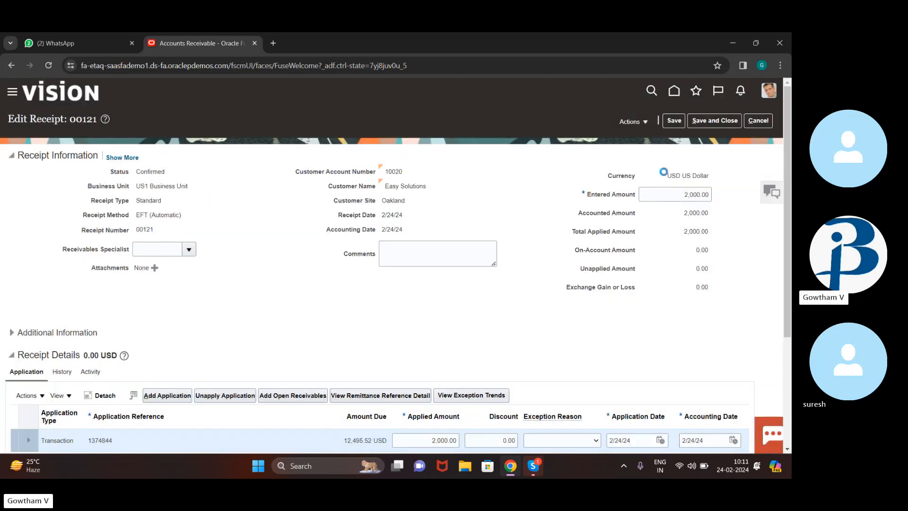
pyautogui.click(721, 120)
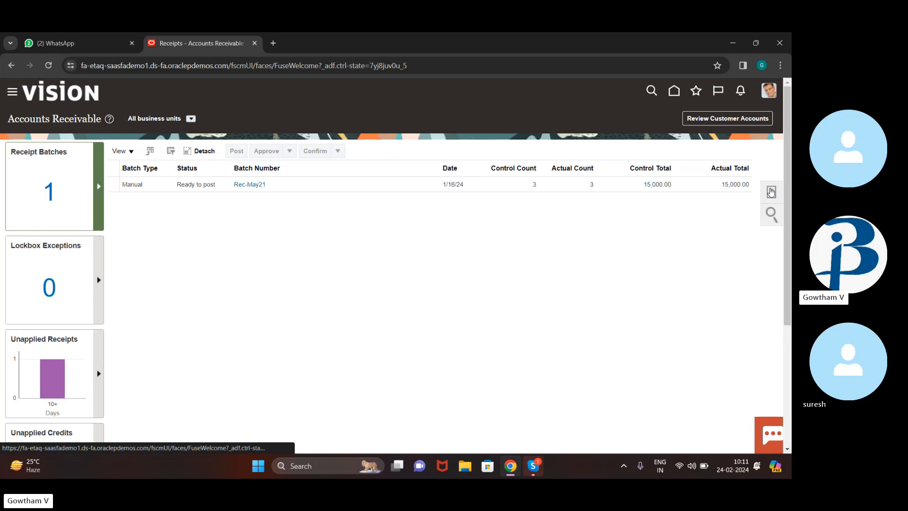
# Create a new receipt in INR Indian Rupee with an entered amount of 50,000.
pyautogui.click(770, 191)
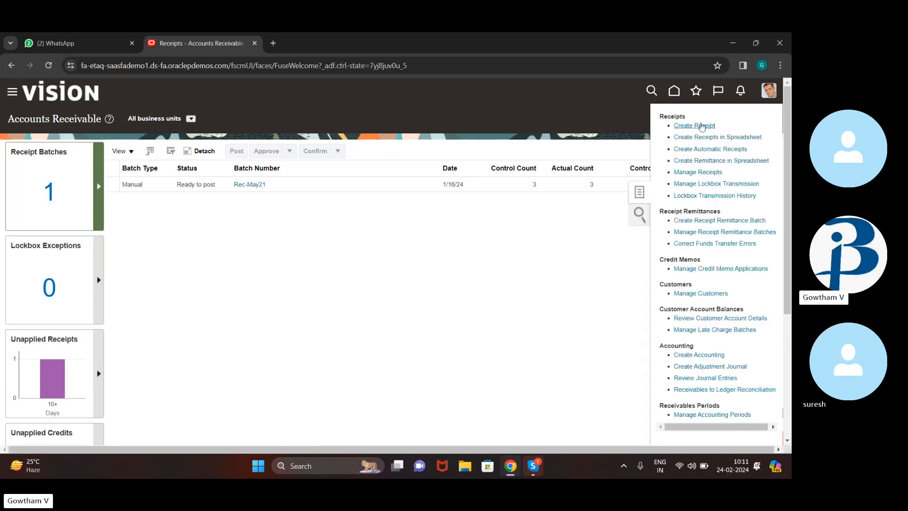
pyautogui.click(699, 125)
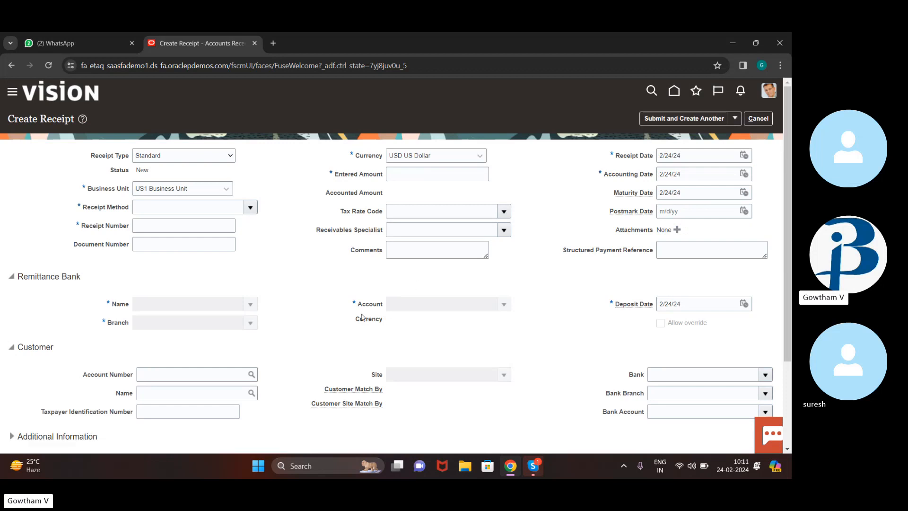
pyautogui.click(463, 158)
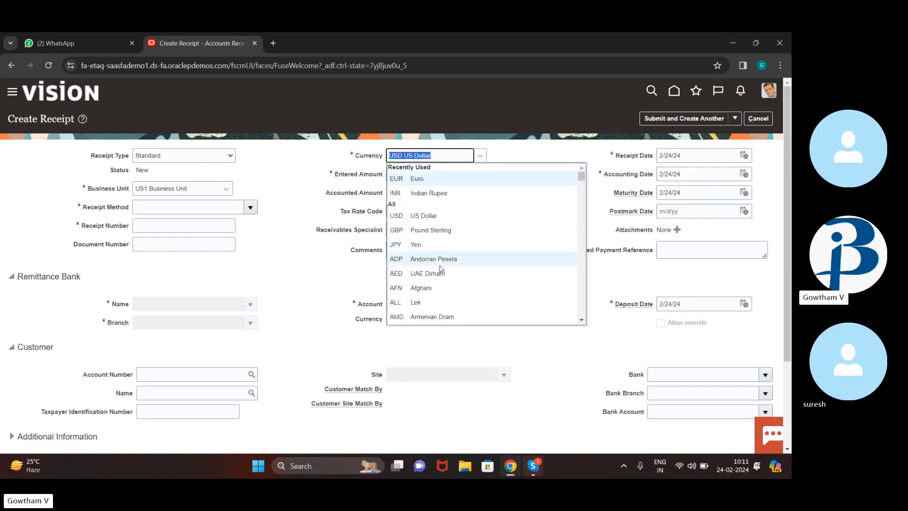
pyautogui.click(455, 193)
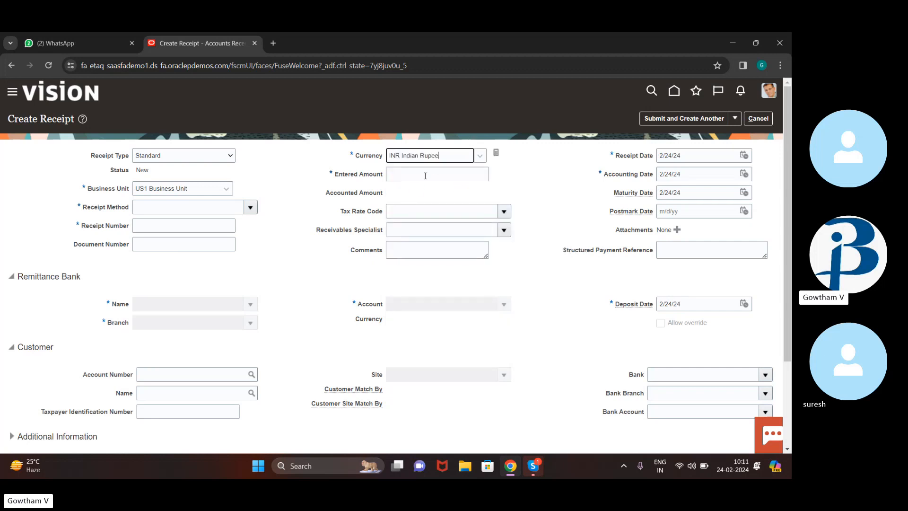
pyautogui.click(423, 175)
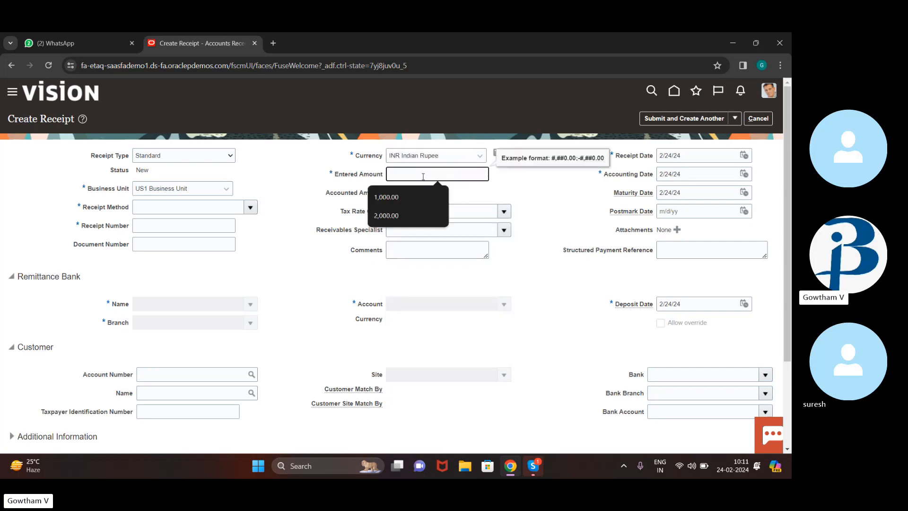
pyautogui.write('50000')
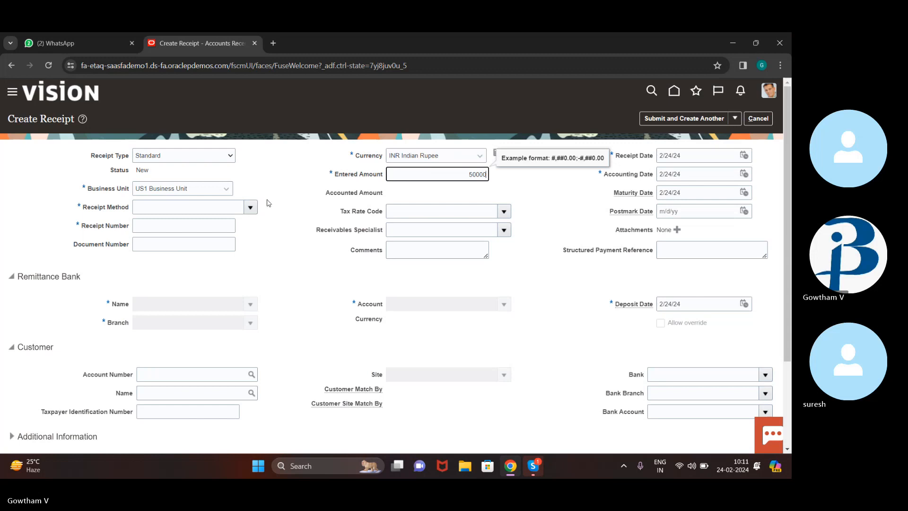
# Set the receipt method to EFT (Automatic) and the receipt number to 10000.
pyautogui.click(250, 206)
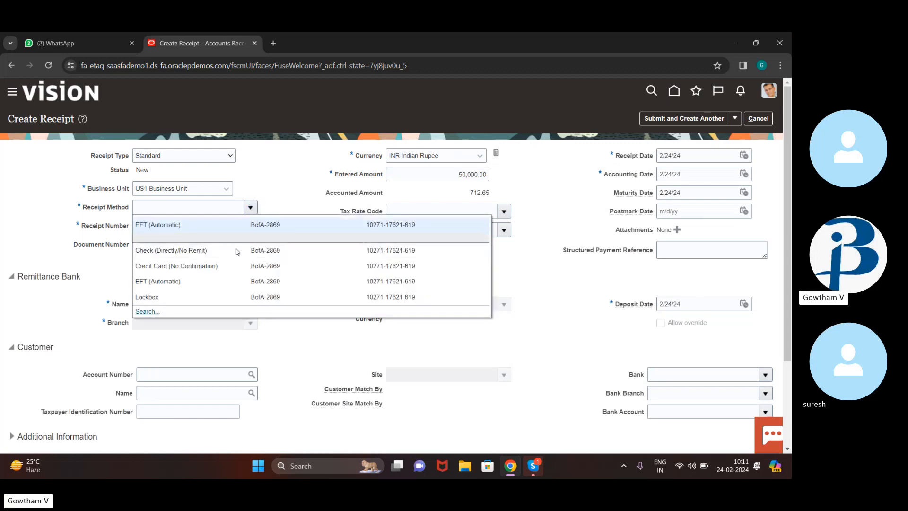
pyautogui.click(254, 233)
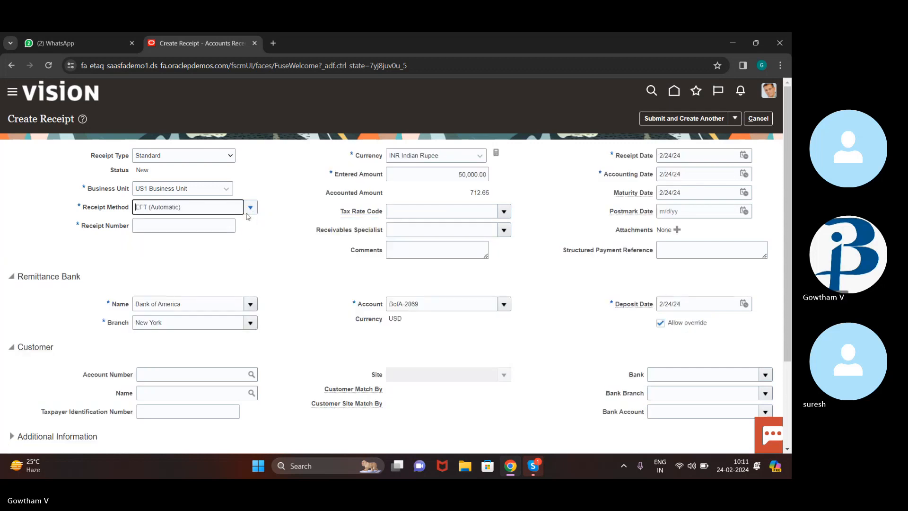
pyautogui.click(189, 220)
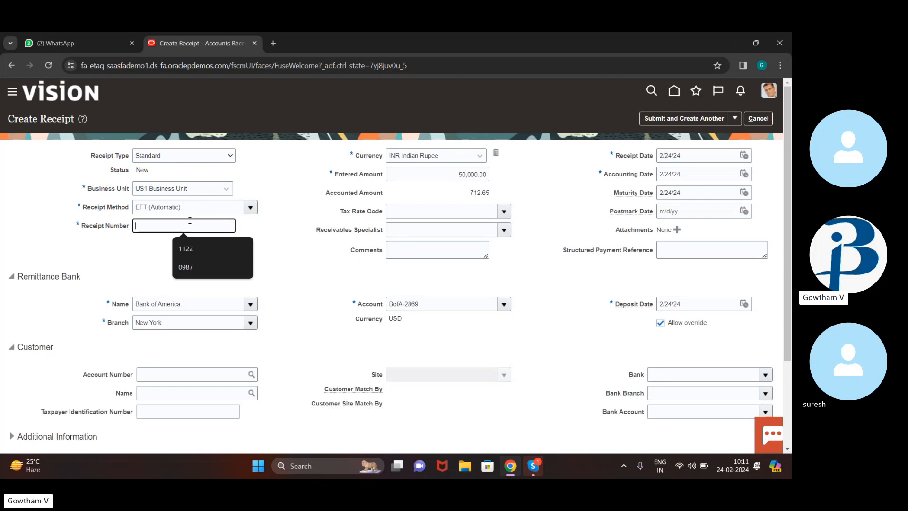
pyautogui.write('10000')
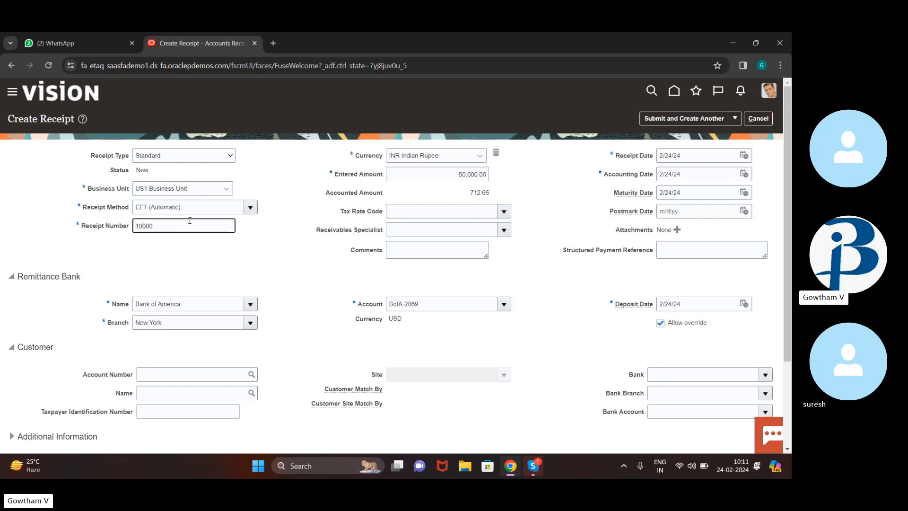
# Set the receipt's customer to Easy Solutions through a customer name search and its site to Oakland.
pyautogui.scroll(-3, 390, 233)
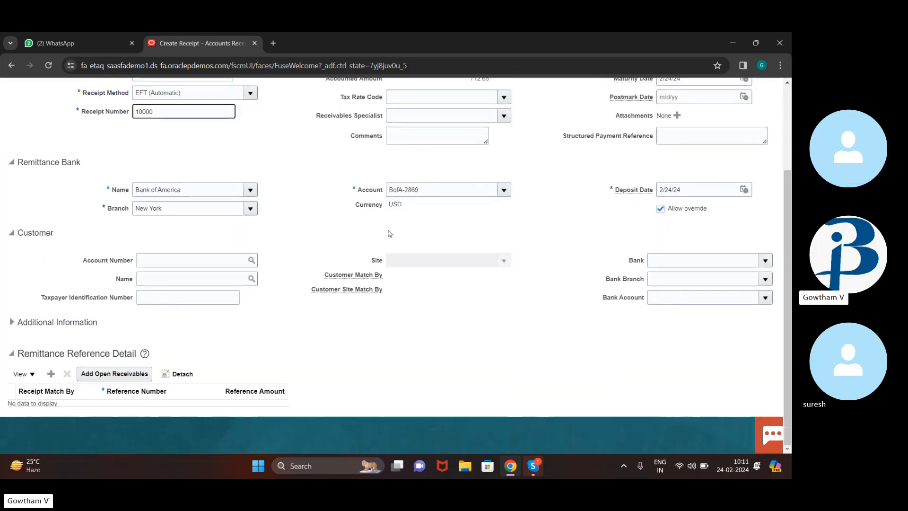
pyautogui.click(186, 274)
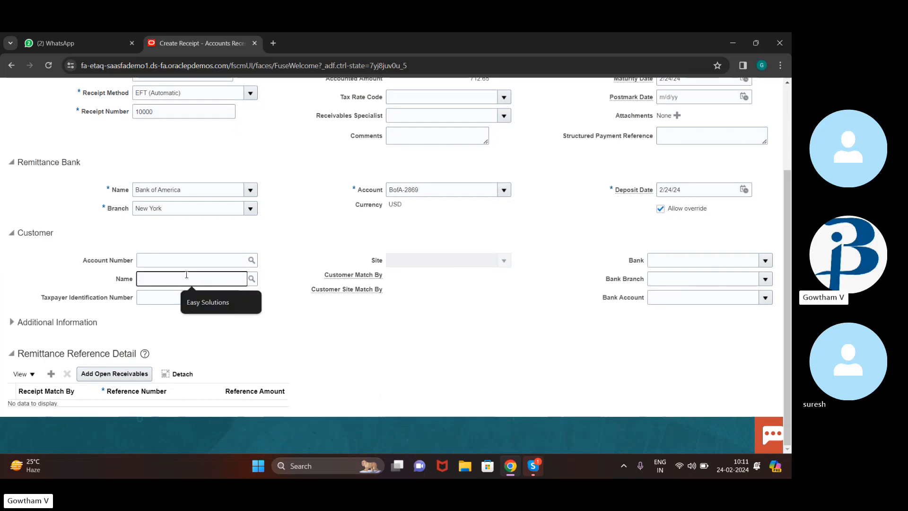
pyautogui.click(230, 298)
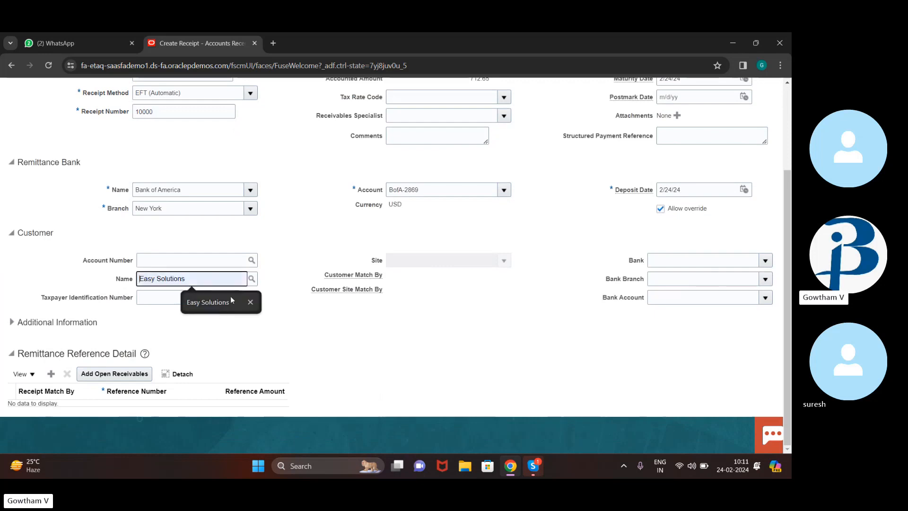
pyautogui.click(253, 281)
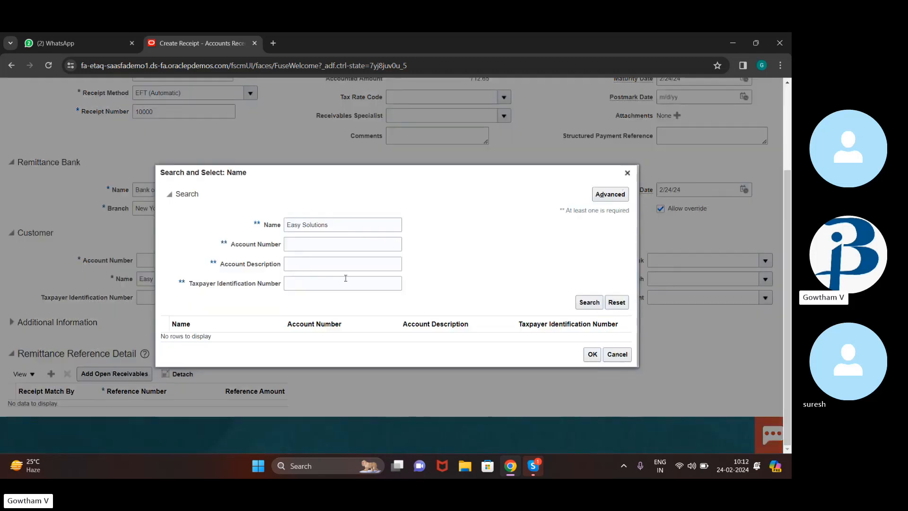
pyautogui.click(590, 303)
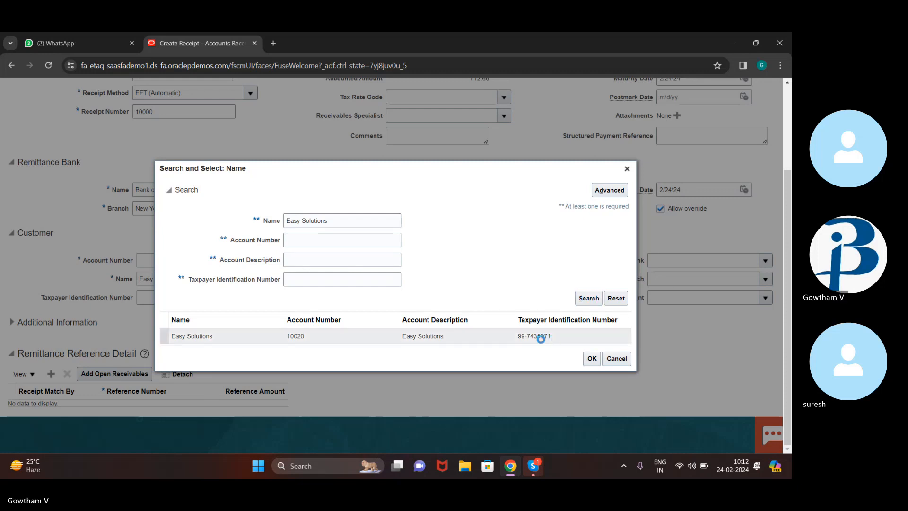
pyautogui.click(520, 336)
pyautogui.click(591, 358)
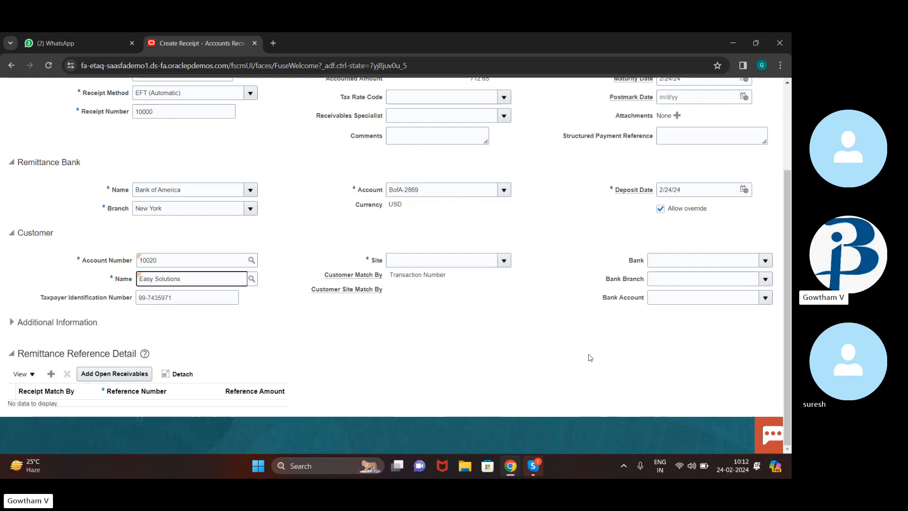
pyautogui.click(504, 261)
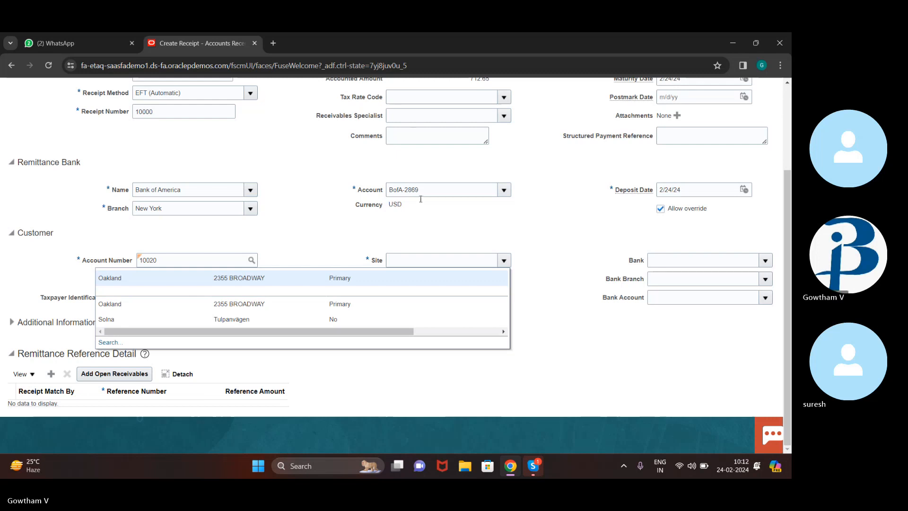
pyautogui.click(318, 275)
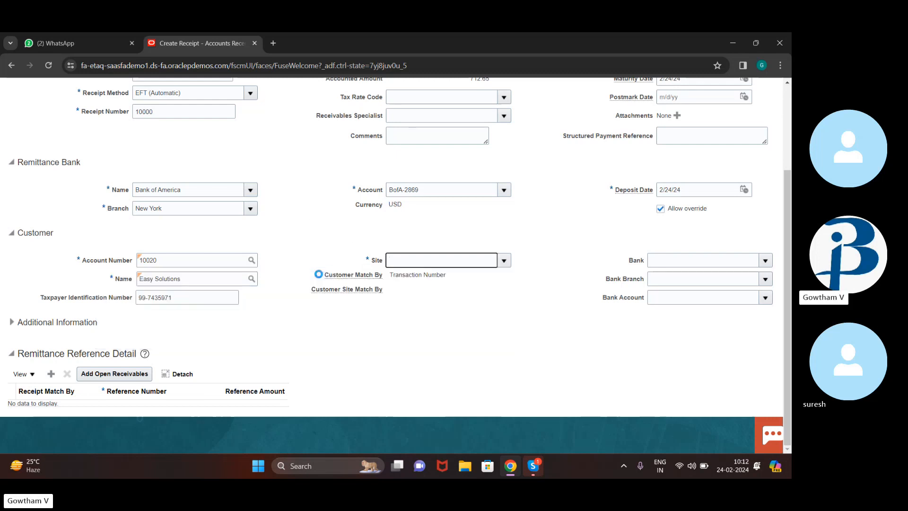
# Add invoice 1374957 to the receipt's remittance references from an open receivables search that includes cross-currency transactions.
pyautogui.scroll(-3, 300, 146)
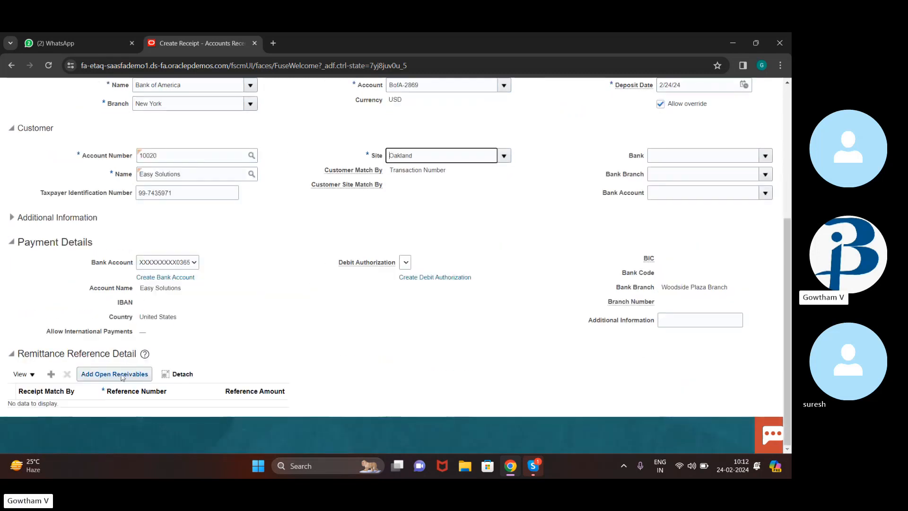
pyautogui.click(122, 374)
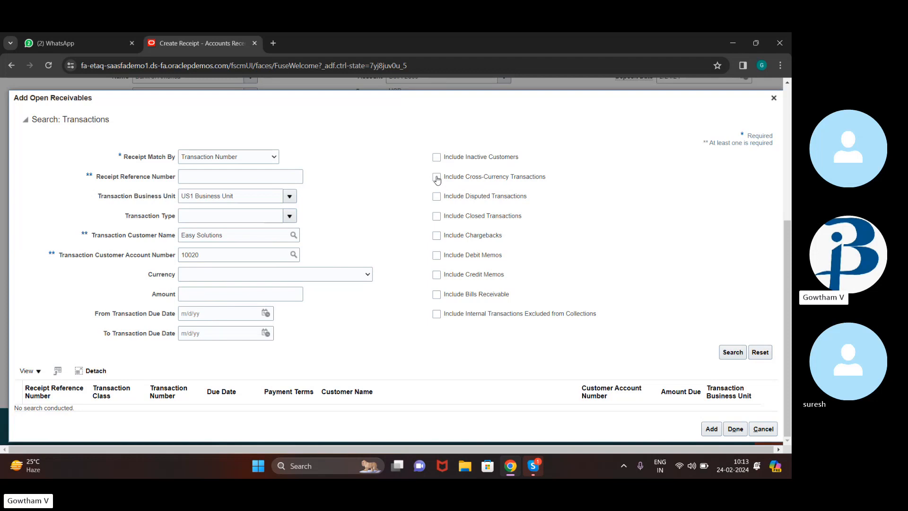
pyautogui.click(732, 356)
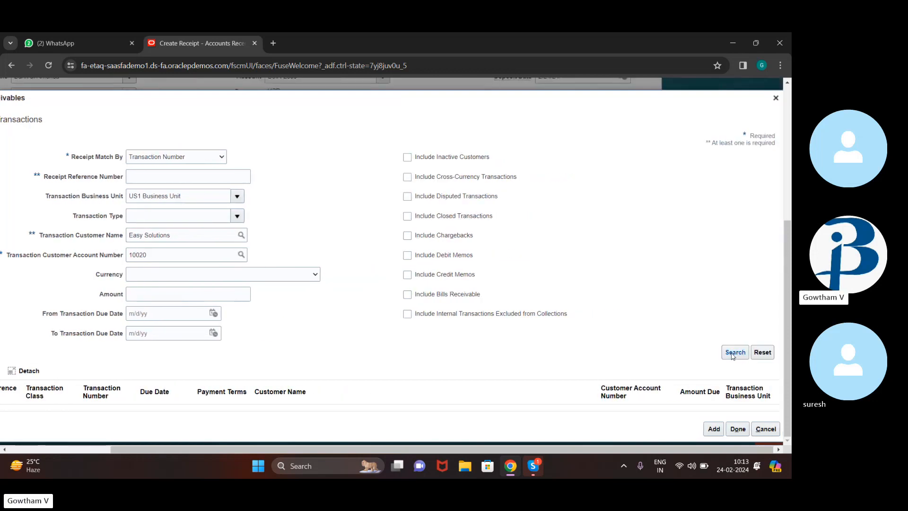
pyautogui.hscroll(-1, 732, 356)
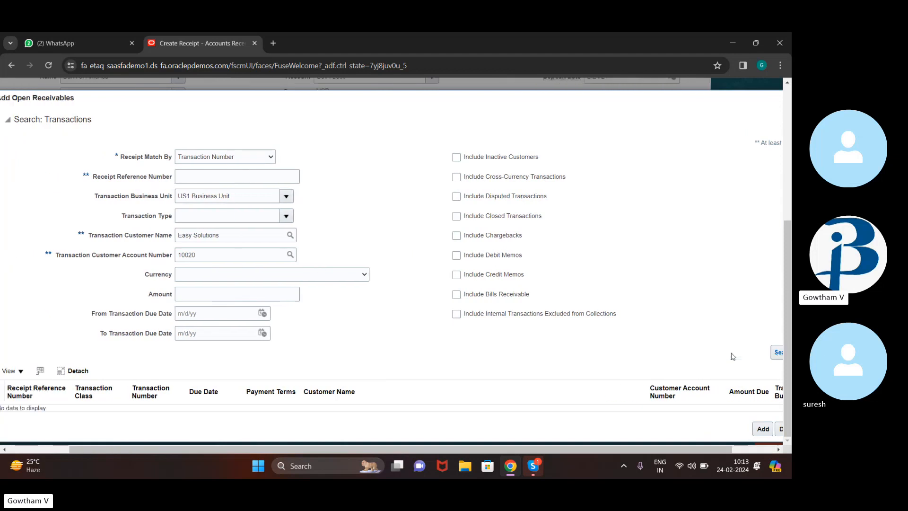
pyautogui.click(457, 177)
pyautogui.click(736, 356)
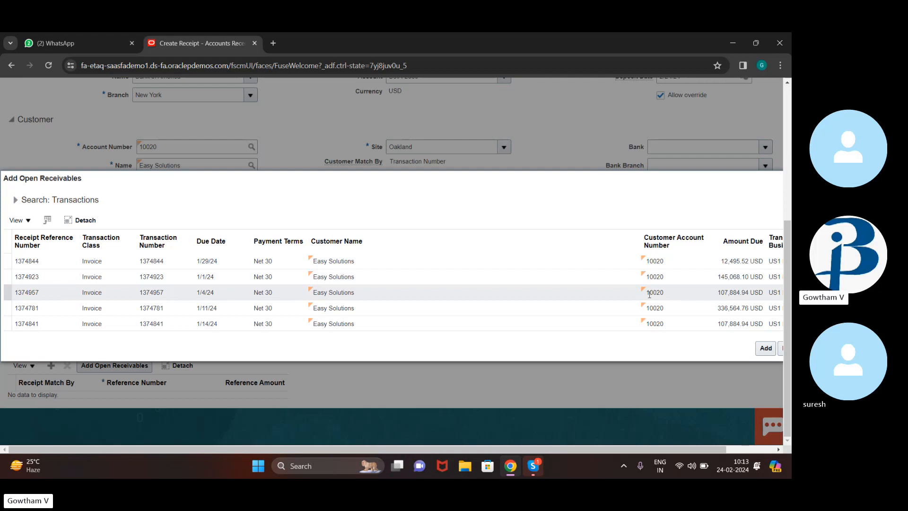
pyautogui.click(725, 298)
pyautogui.hscroll(2, 690, 348)
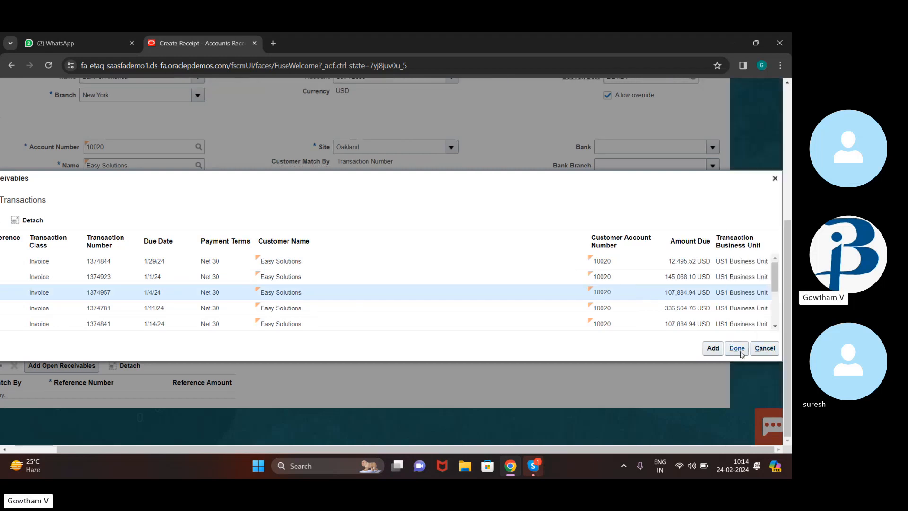
pyautogui.click(737, 349)
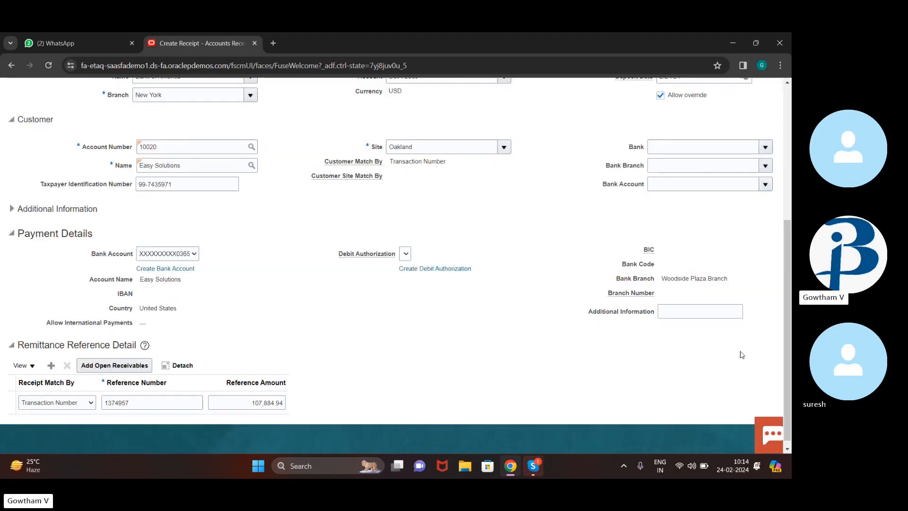
# Submit receipt 10000 without applying it manually or automatically.
pyautogui.scroll(5, 723, 142)
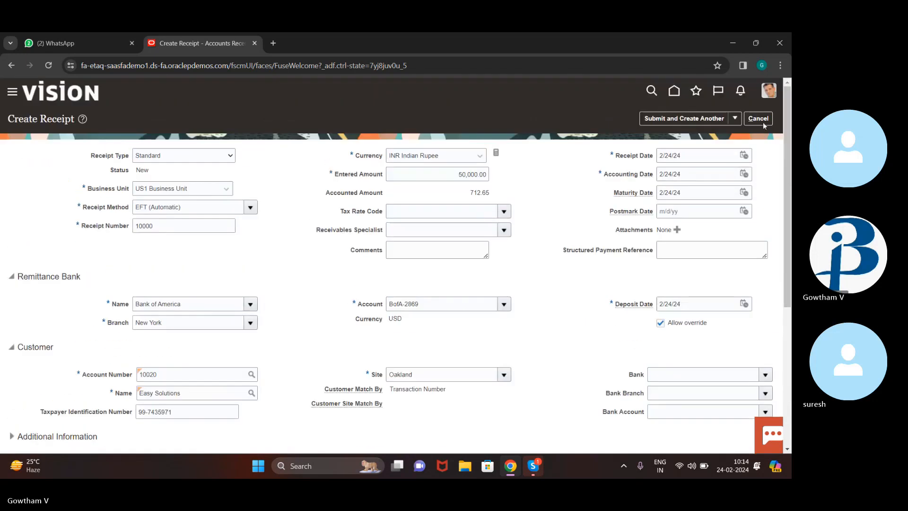
pyautogui.click(734, 119)
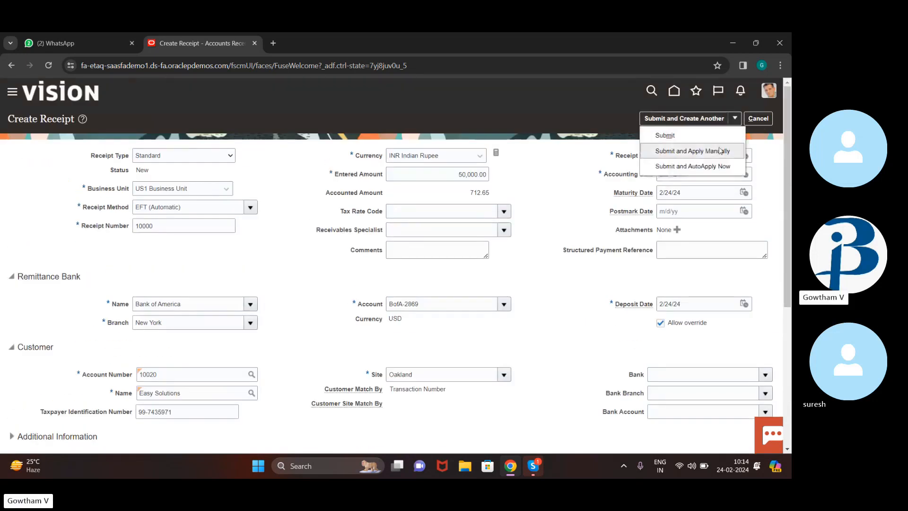
pyautogui.click(719, 139)
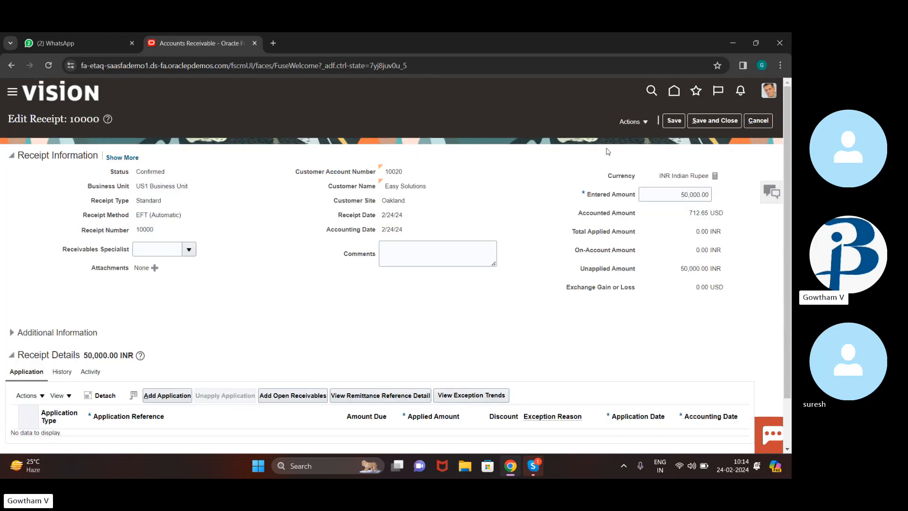
# Search the open receivables of Easy Solutions including cross-currency transactions, and leave the receipt without adding any.
pyautogui.scroll(-1, 440, 308)
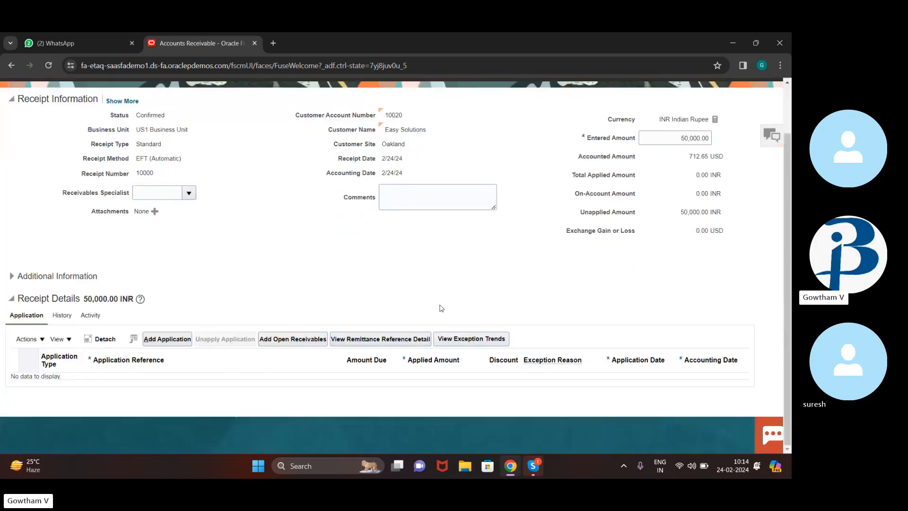
pyautogui.click(290, 340)
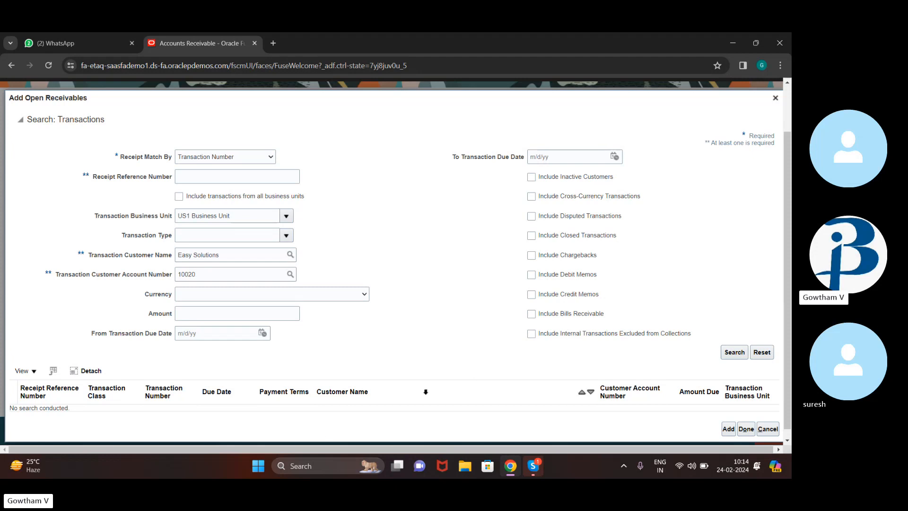
pyautogui.scroll(-1, 472, 382)
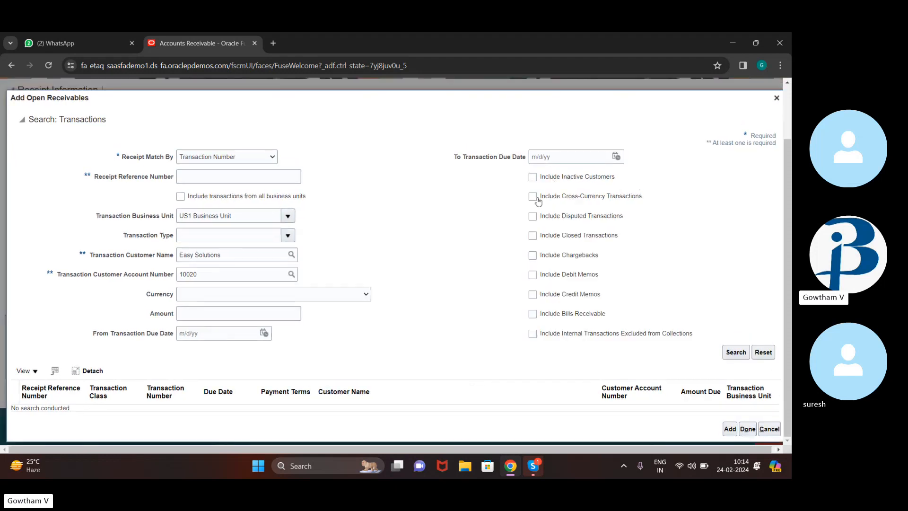
pyautogui.click(533, 197)
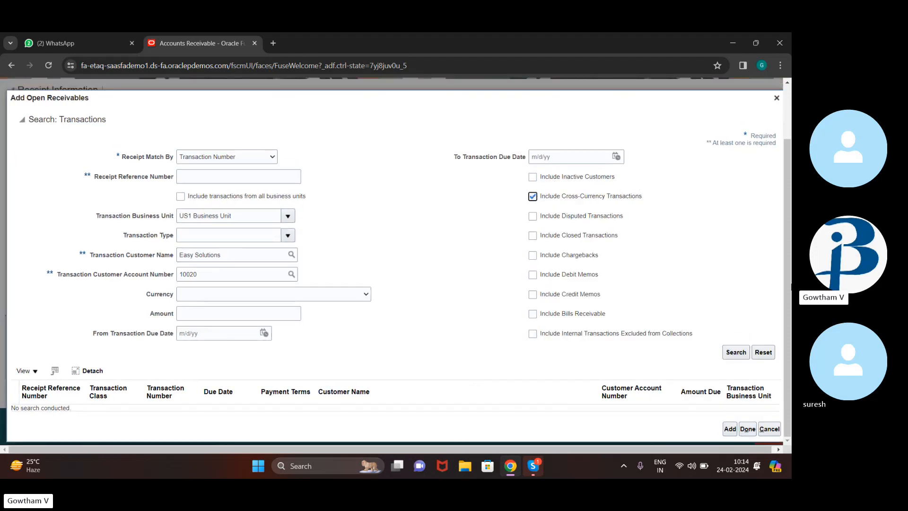
pyautogui.click(735, 354)
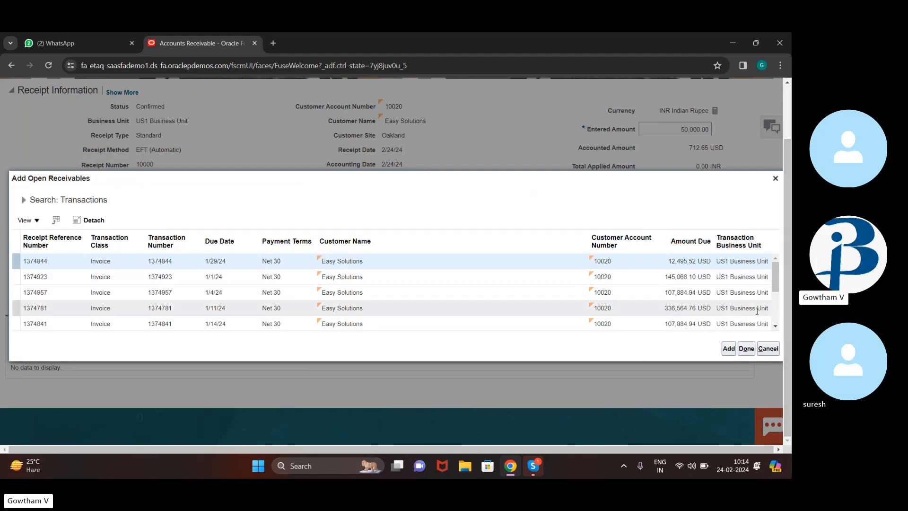
pyautogui.click(768, 349)
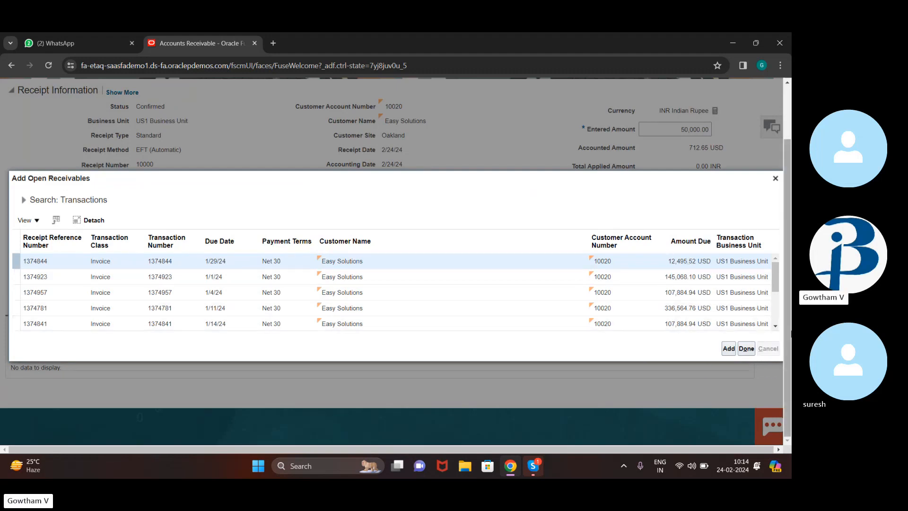
pyautogui.scroll(2, 438, 187)
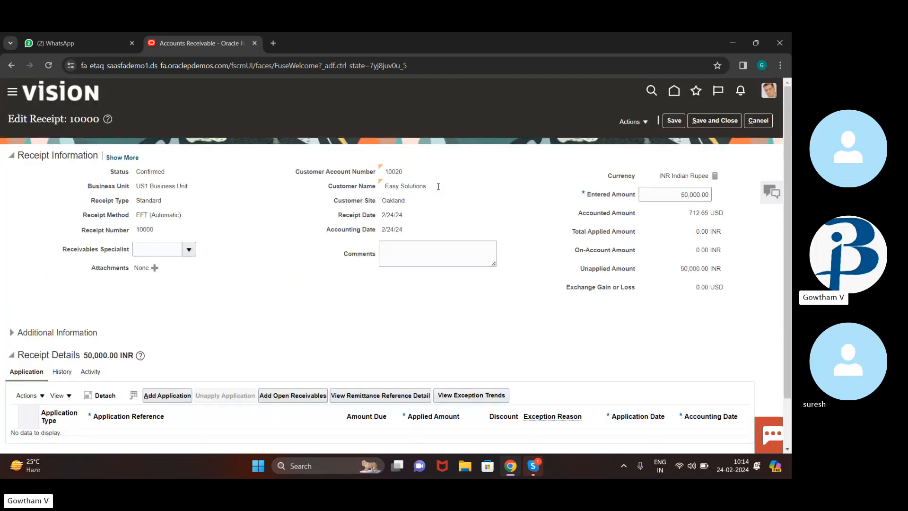
pyautogui.click(763, 121)
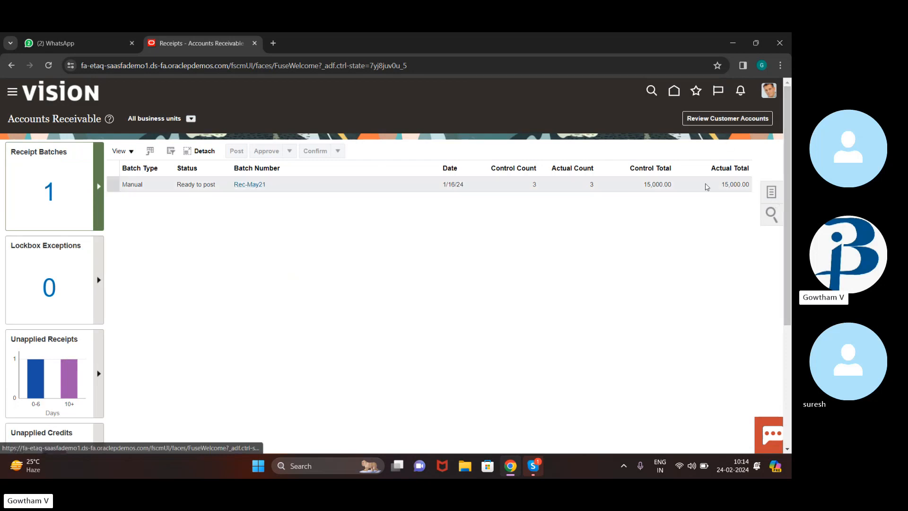
# Create another receipt with the EFT (Automatic) method, INR Indian Rupee currency and an entered amount of 50000.
pyautogui.click(771, 194)
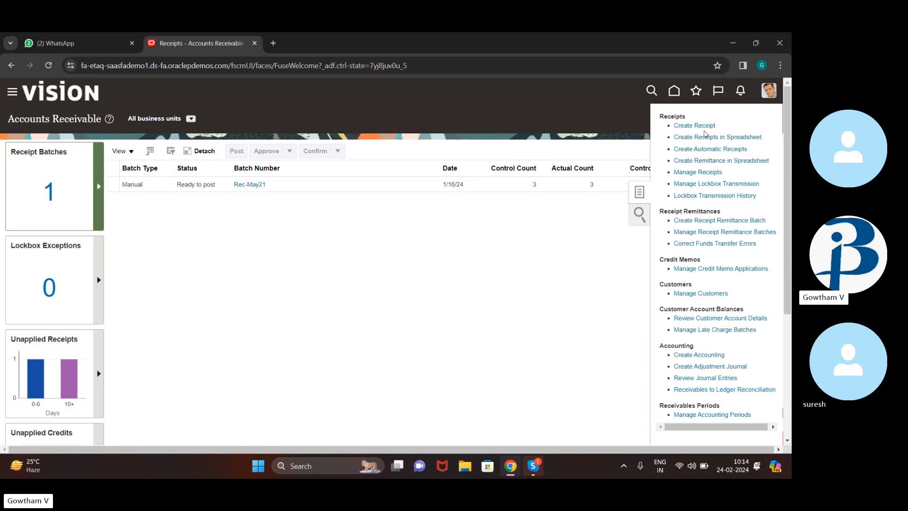
pyautogui.click(703, 126)
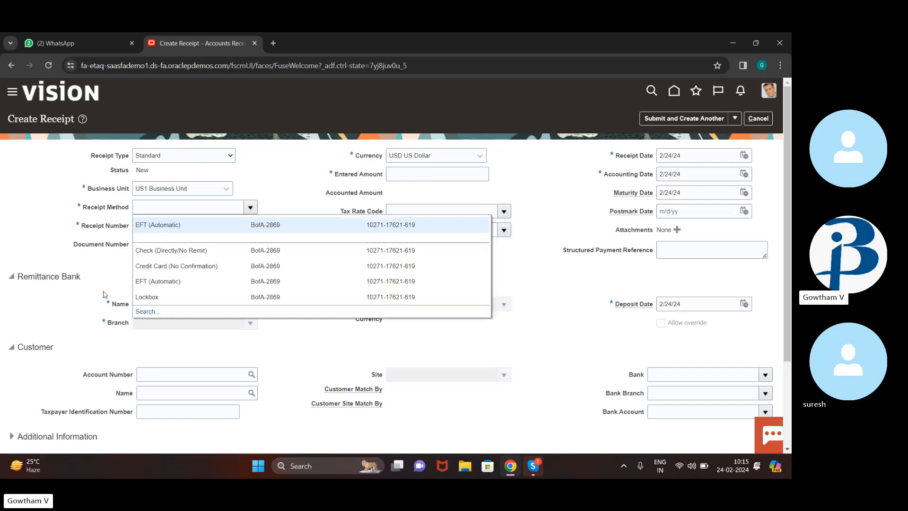
pyautogui.click(318, 231)
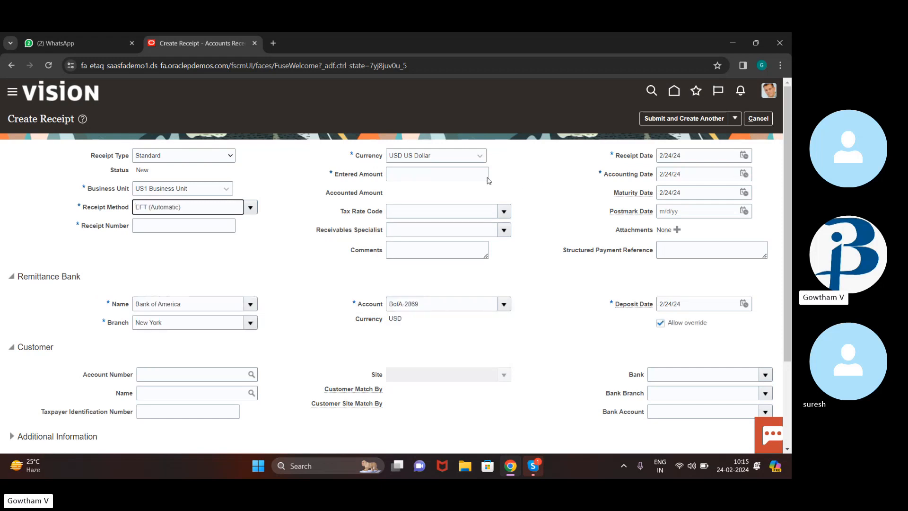
pyautogui.click(476, 161)
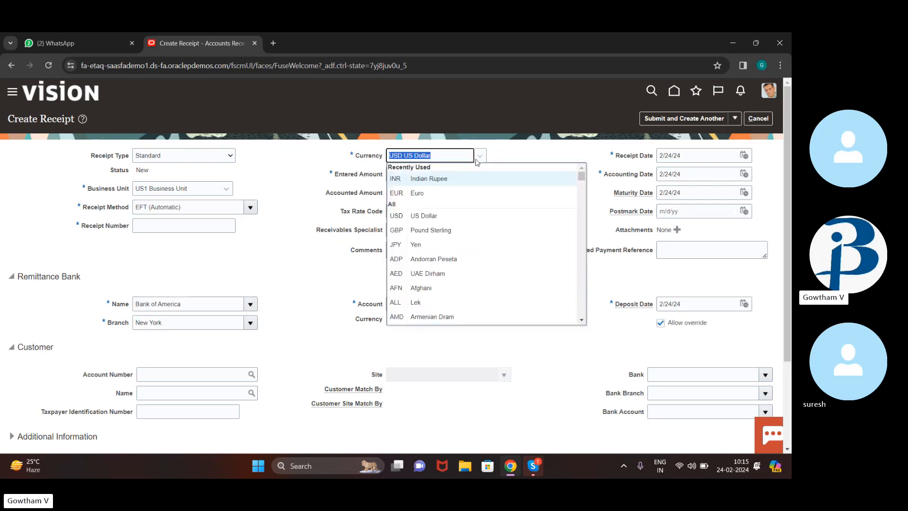
pyautogui.click(480, 182)
pyautogui.click(457, 173)
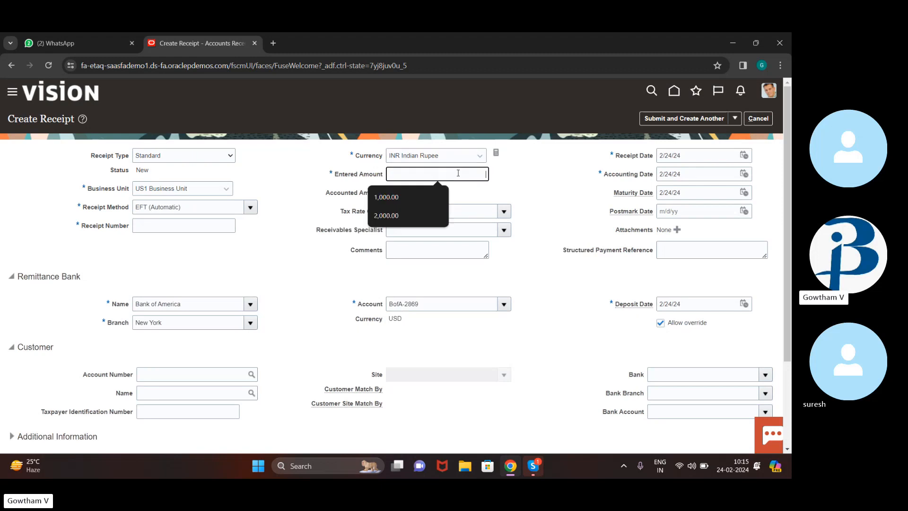
pyautogui.write('50000')
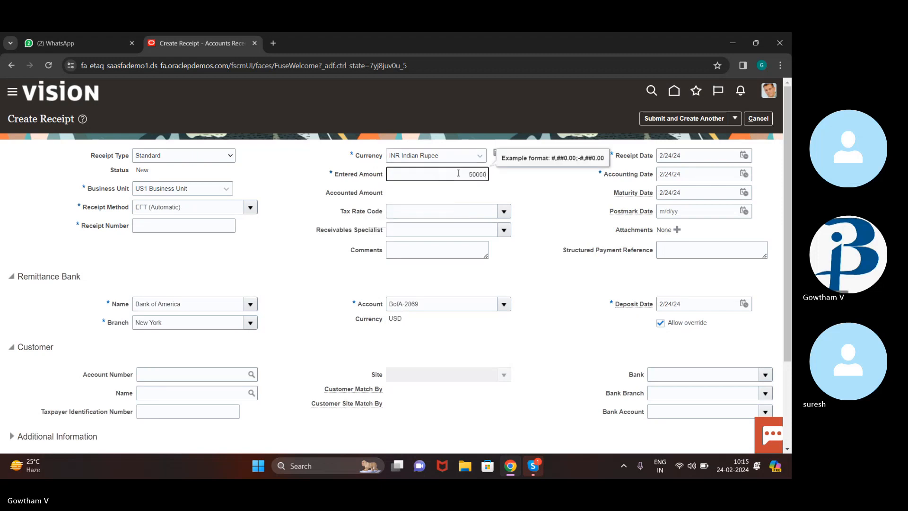
# Find the customer Easy Solutions by searching names for "easy", assign it to the receipt and set the site to Oakland.
pyautogui.scroll(-1, 597, 274)
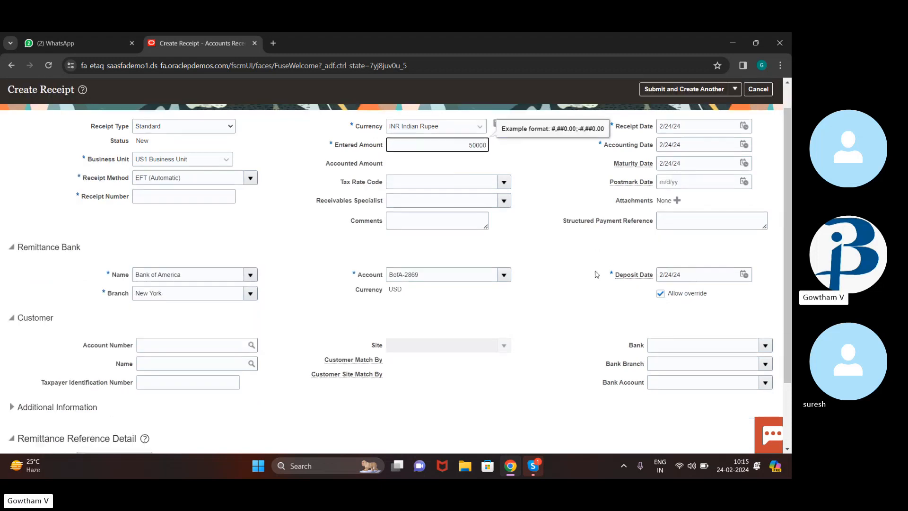
pyautogui.scroll(1, 597, 275)
pyautogui.scroll(-2, 597, 275)
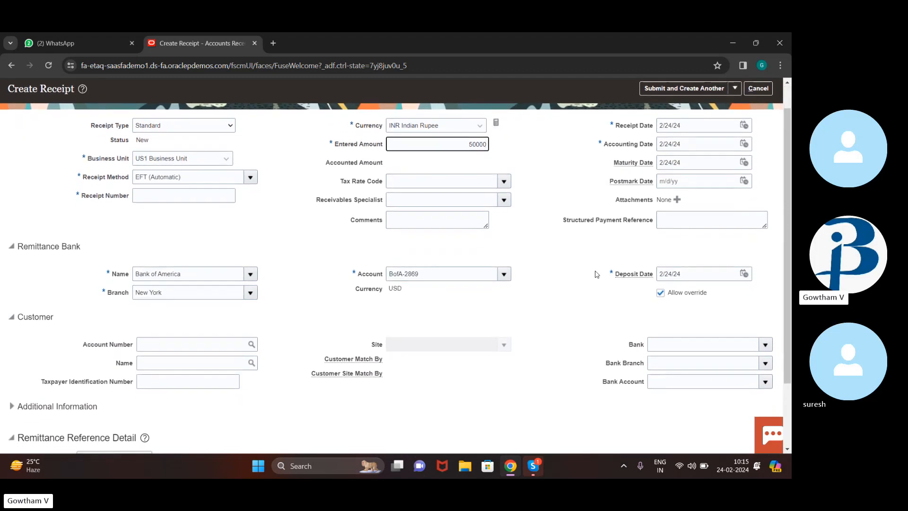
pyautogui.scroll(-1, 596, 274)
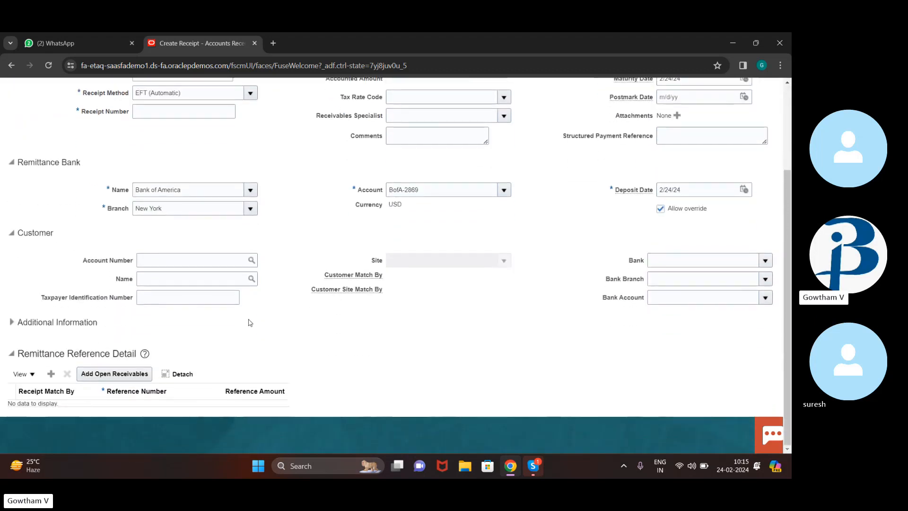
pyautogui.click(252, 279)
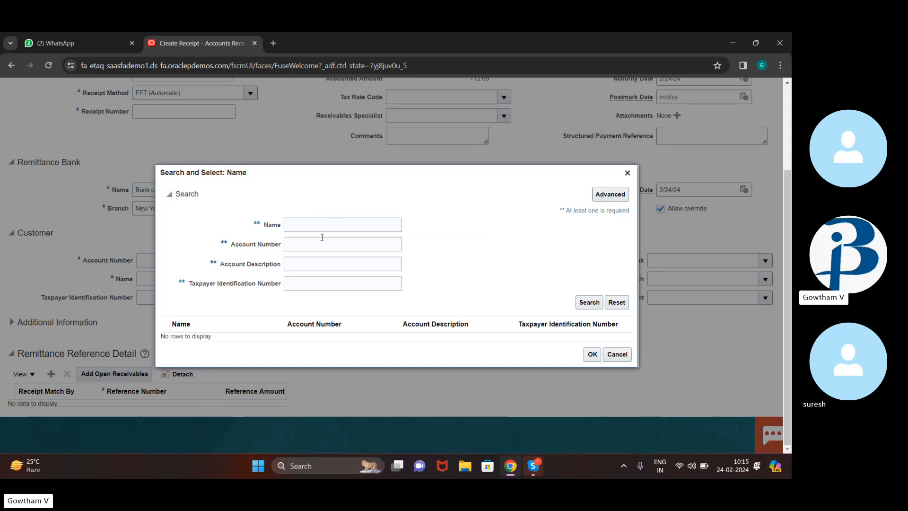
pyautogui.click(337, 229)
pyautogui.write('ea')
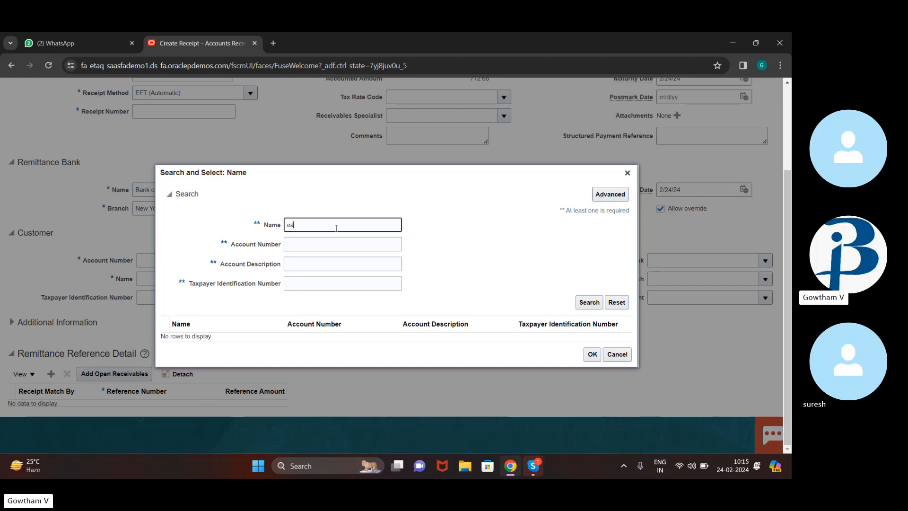
pyautogui.write('sy')
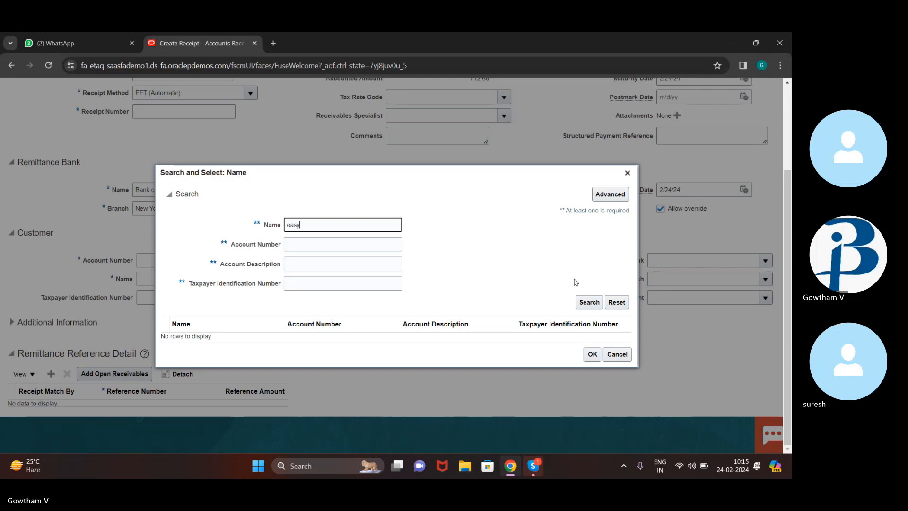
pyautogui.click(585, 299)
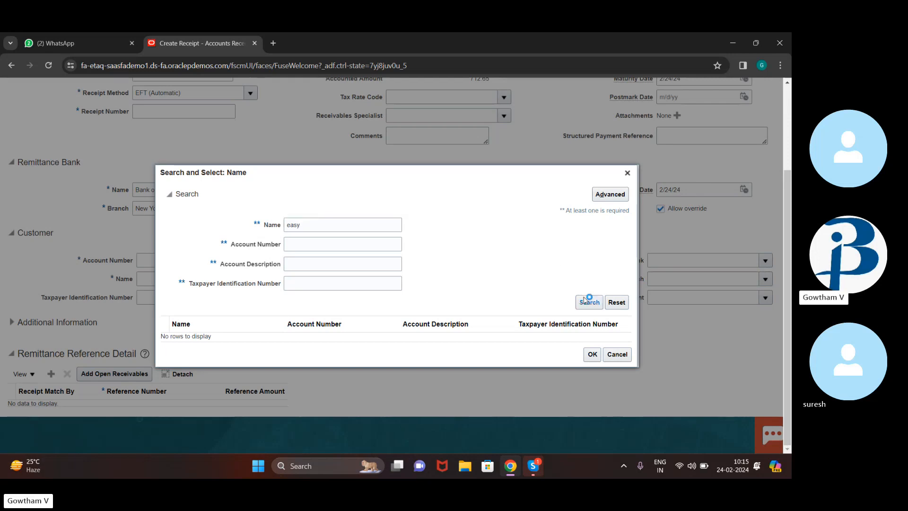
pyautogui.click(551, 338)
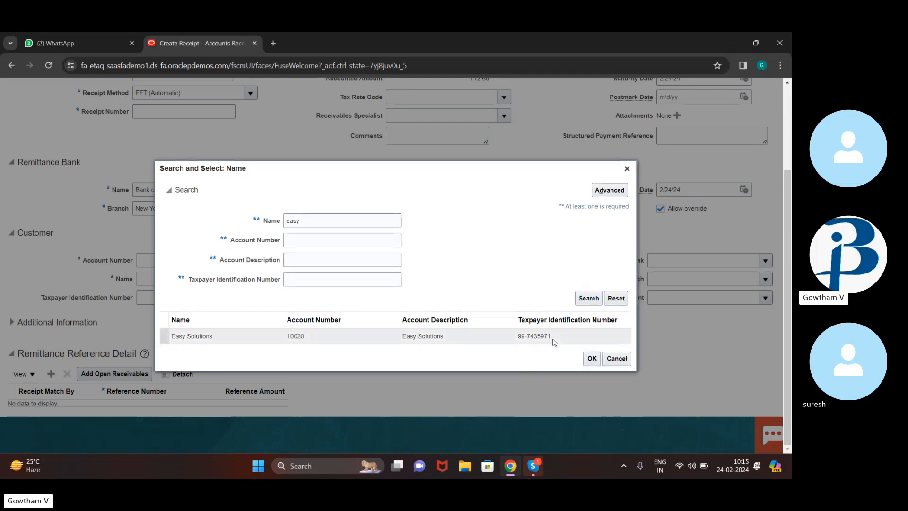
pyautogui.click(591, 358)
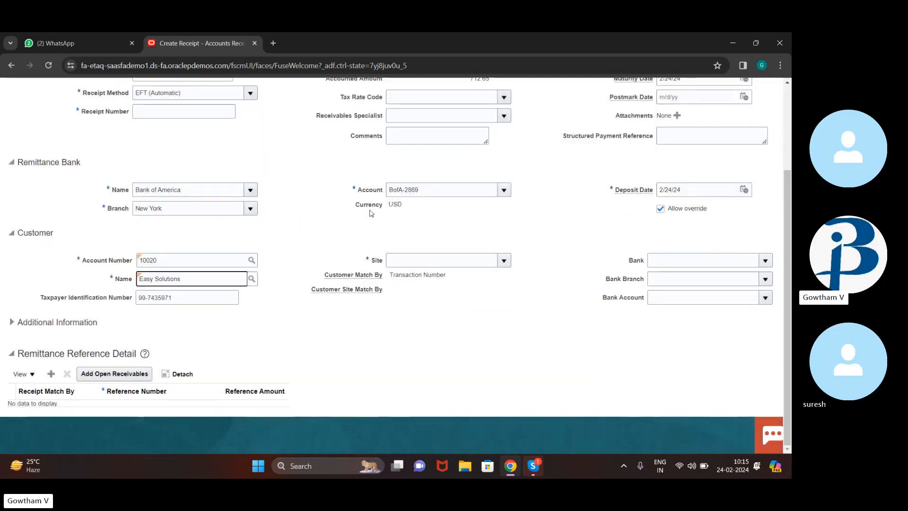
pyautogui.click(503, 261)
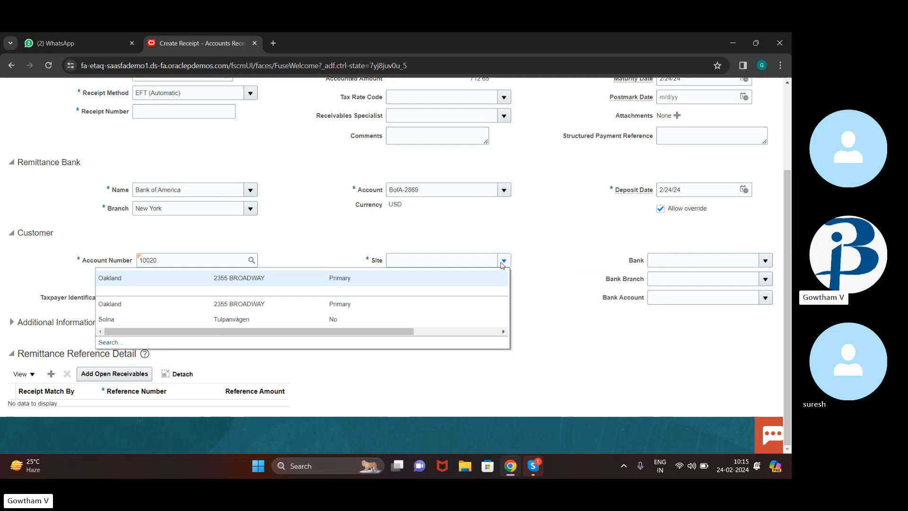
pyautogui.click(452, 285)
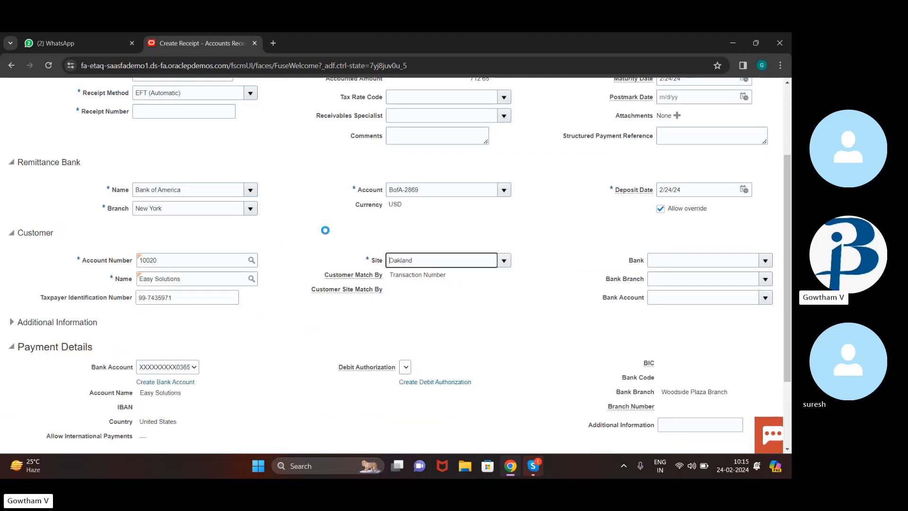
# Search the customer's open receivables including cross-currency transactions and add invoice 1374781 as the receipt's remittance reference.
pyautogui.scroll(-3, 326, 234)
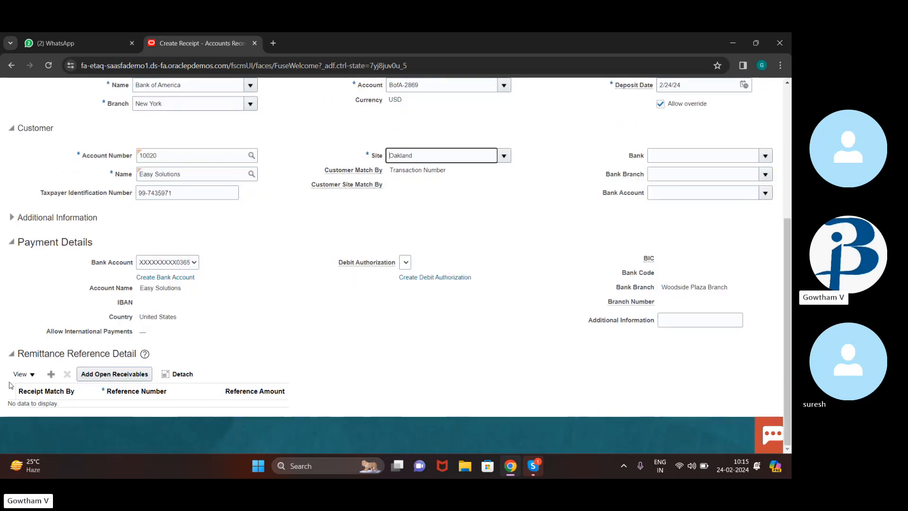
pyautogui.click(101, 374)
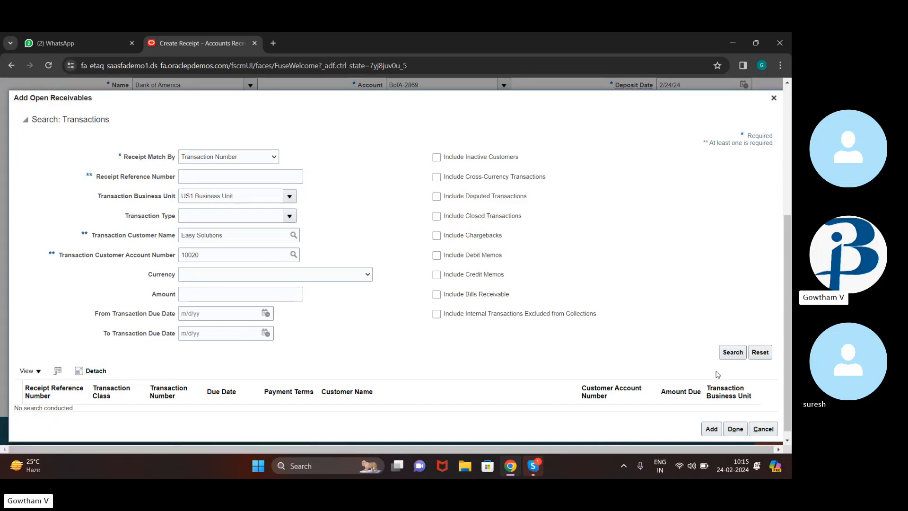
pyautogui.click(444, 177)
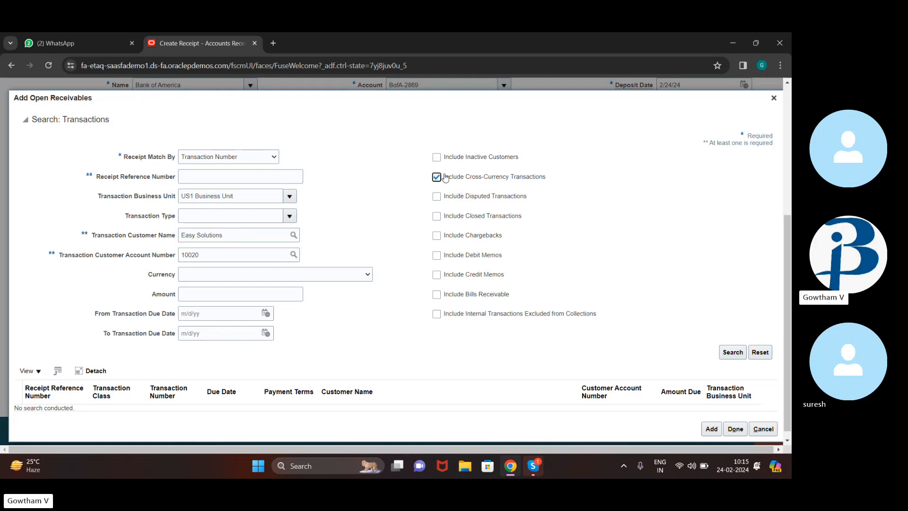
pyautogui.click(737, 352)
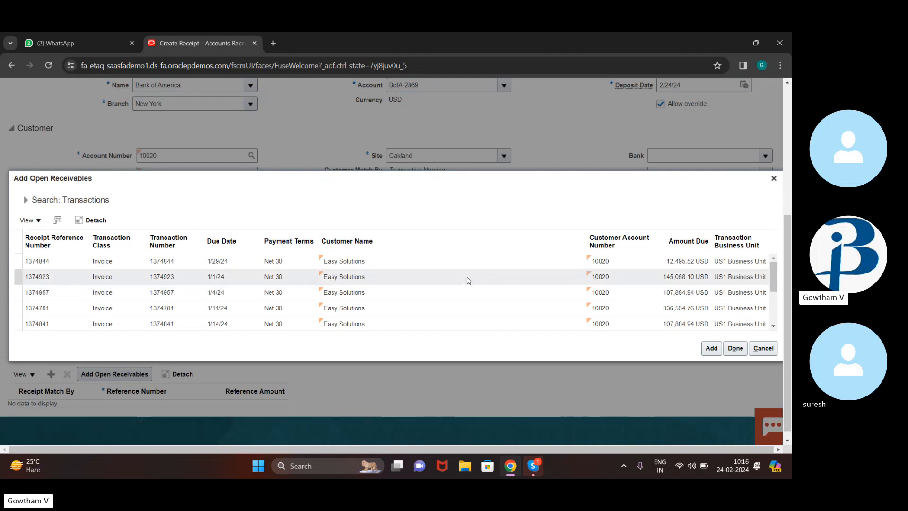
pyautogui.click(461, 312)
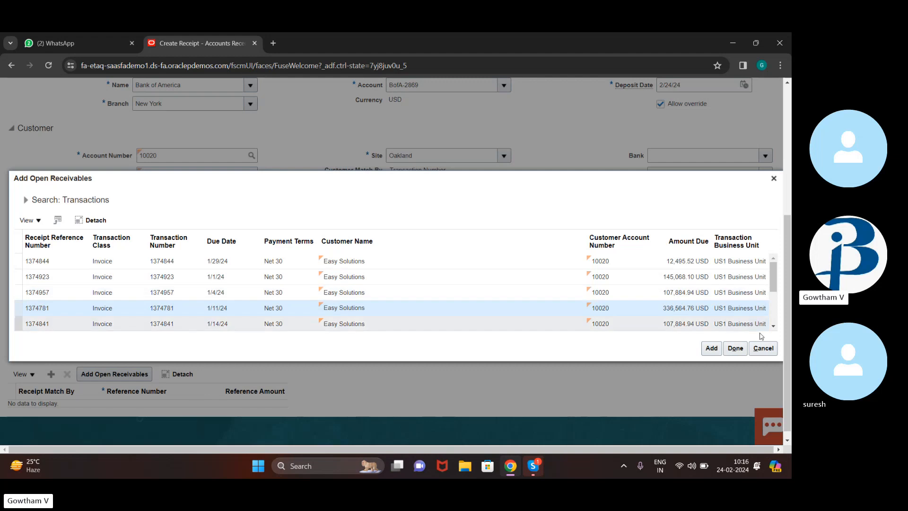
pyautogui.click(736, 350)
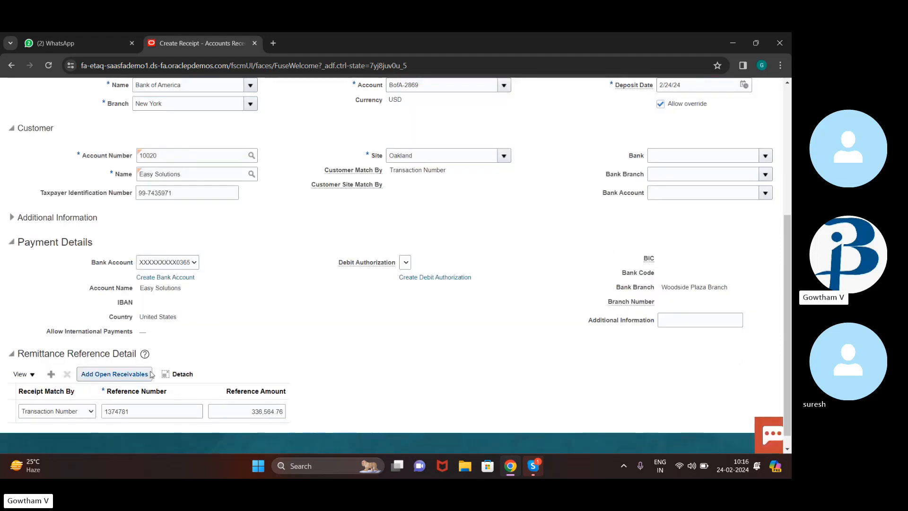
# Enter 1234 as the receipt number and submit the receipt for manual application.
pyautogui.scroll(5, 472, 213)
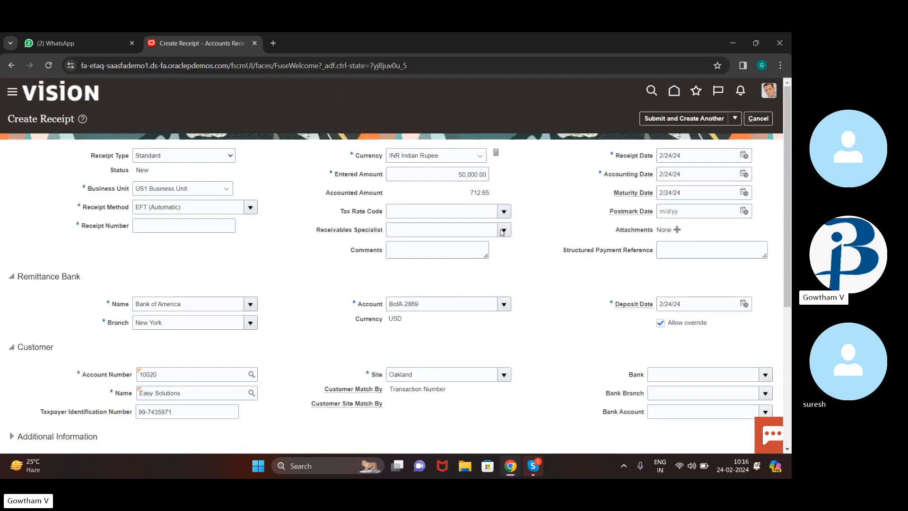
pyautogui.click(732, 118)
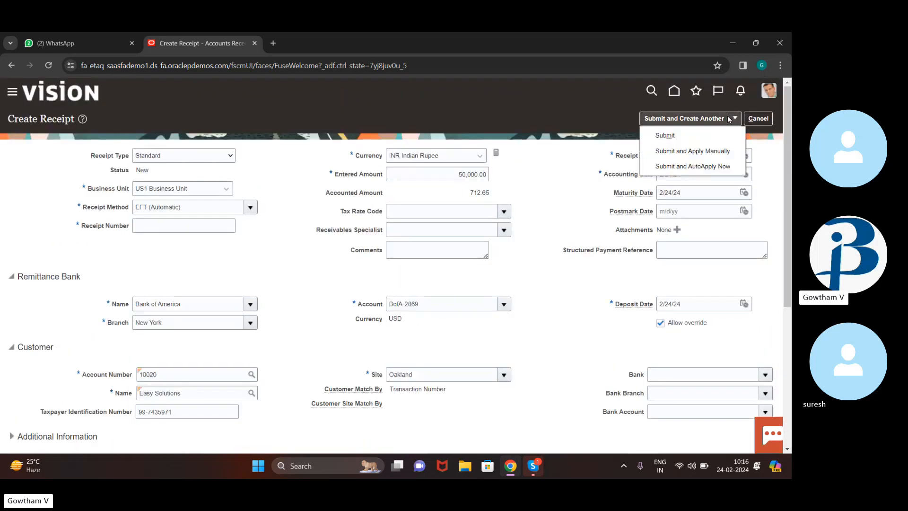
pyautogui.click(726, 154)
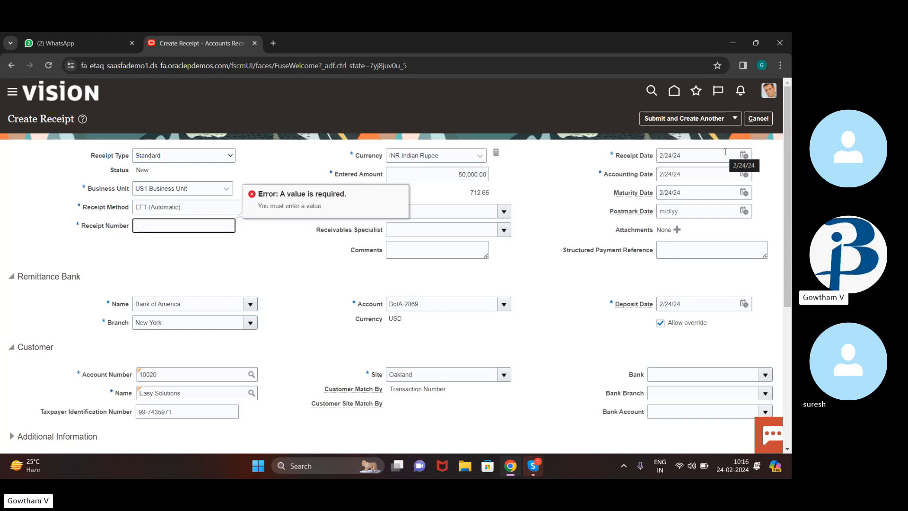
pyautogui.write('1234')
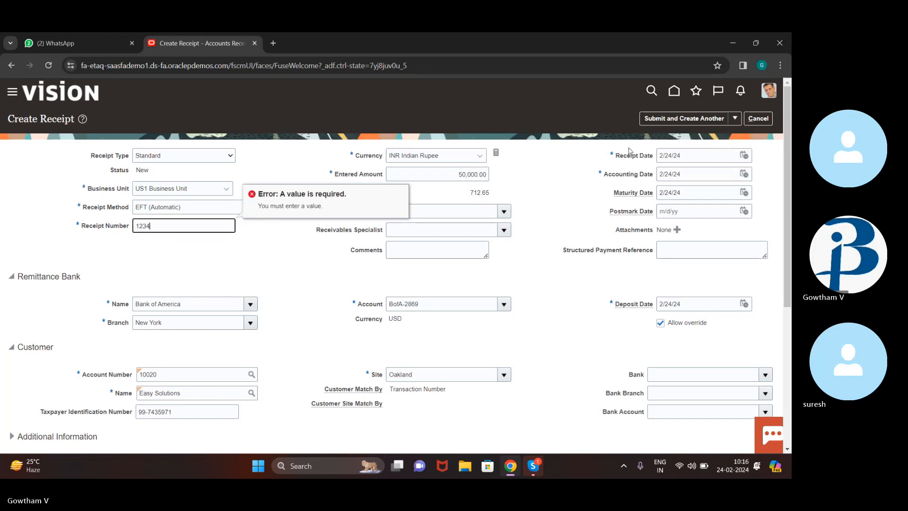
pyautogui.click(734, 120)
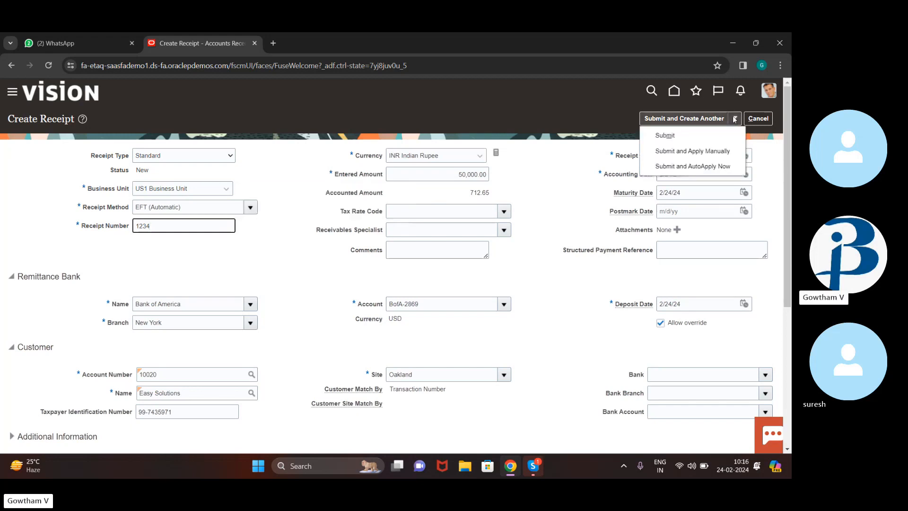
pyautogui.click(705, 150)
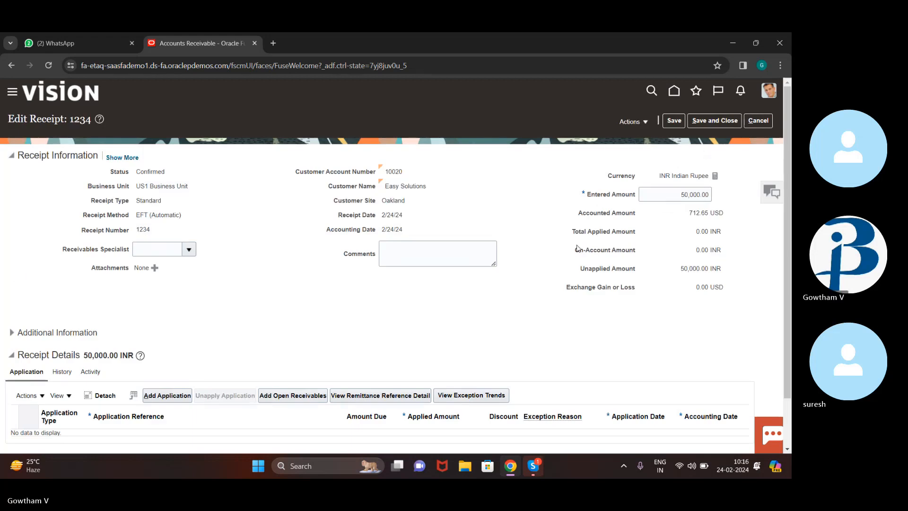
# Search open receivables including cross-currency transactions and apply receipt 1234 to invoice 1374781.
pyautogui.scroll(-1, 183, 399)
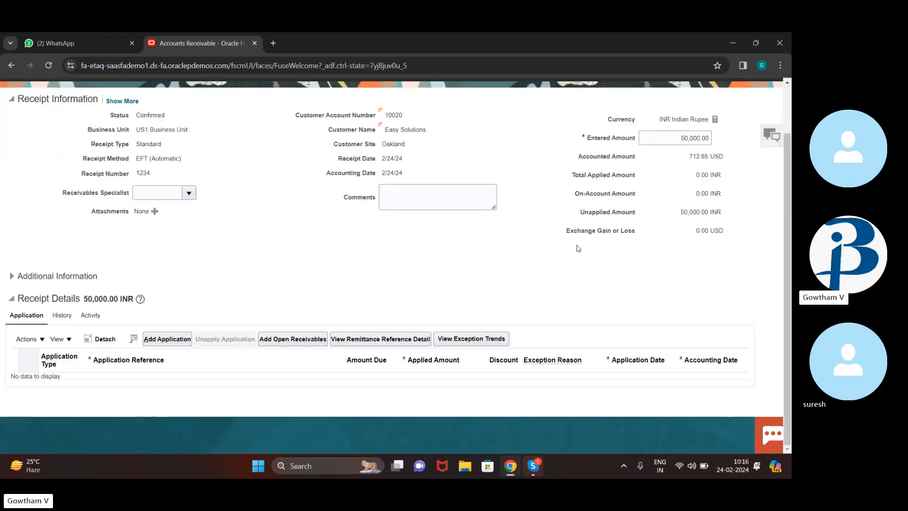
pyautogui.click(305, 340)
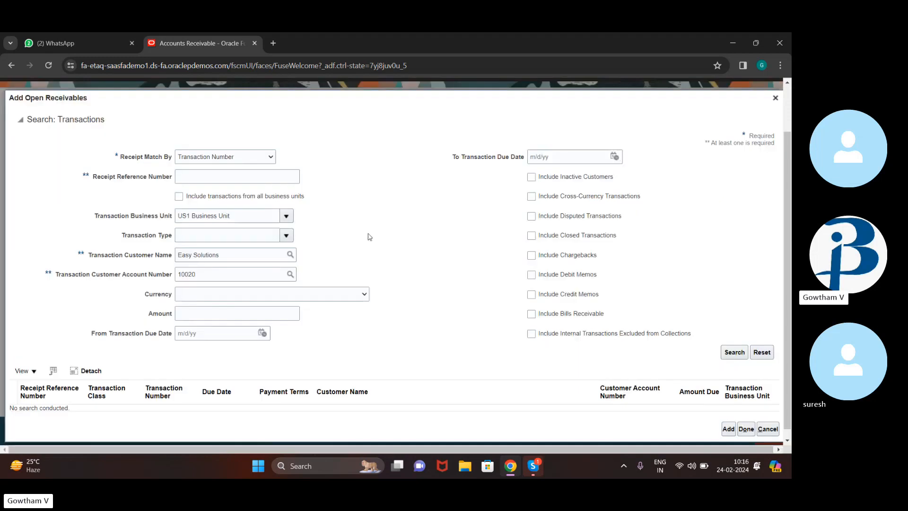
pyautogui.click(531, 196)
pyautogui.click(735, 352)
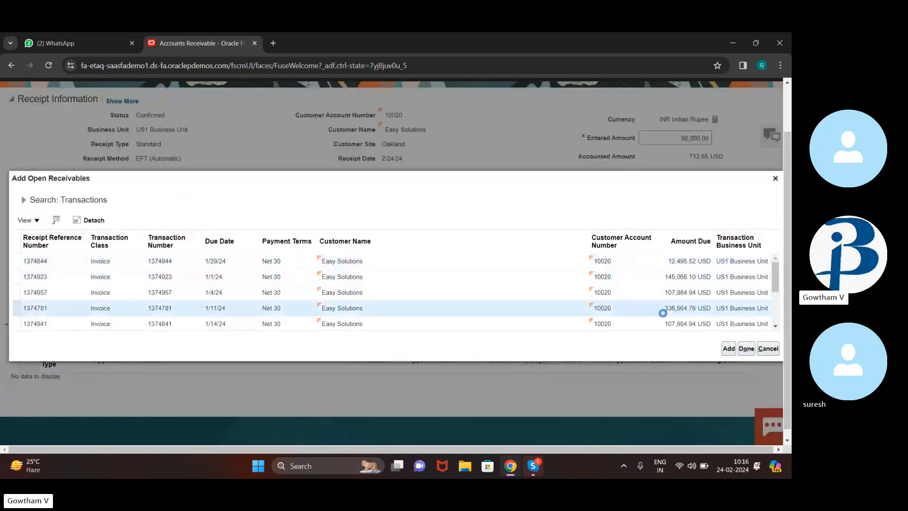
pyautogui.click(746, 349)
pyautogui.scroll(-2, 501, 230)
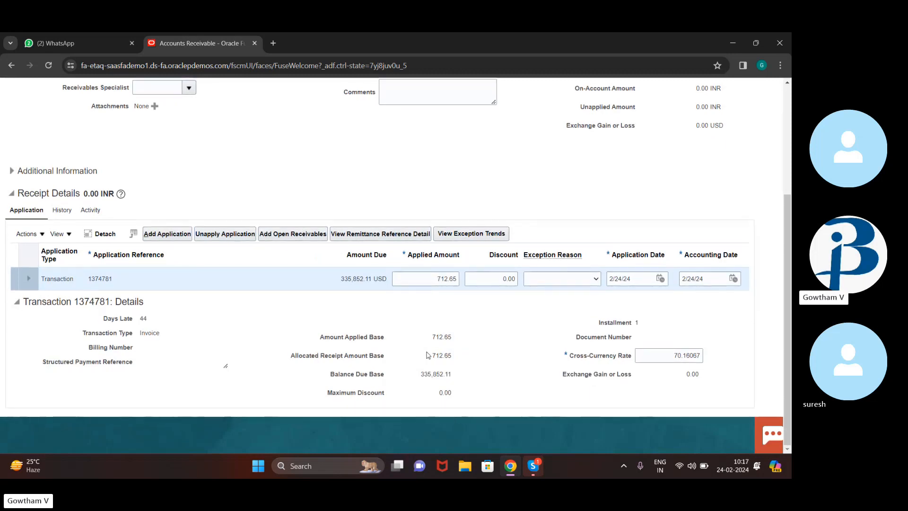
# Review the receipt's application details and post the receipt to the ledger.
pyautogui.scroll(4, 427, 355)
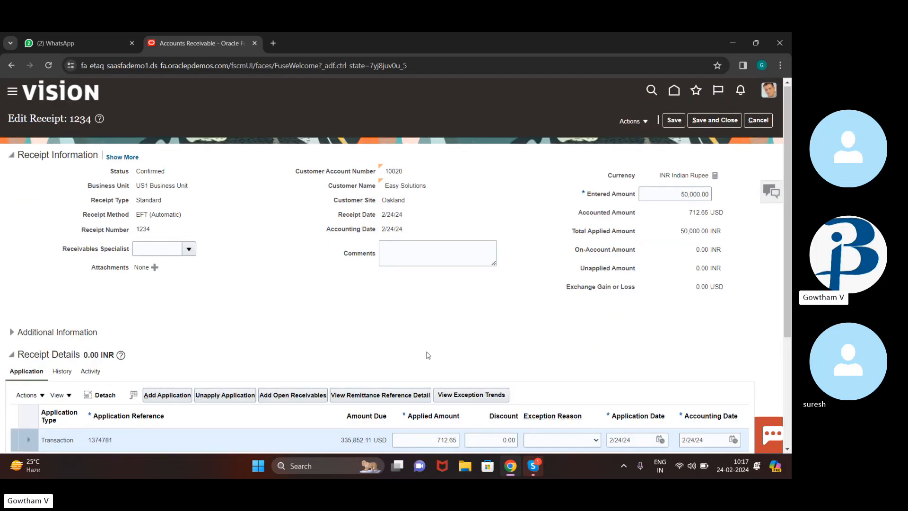
pyautogui.scroll(-4, 654, 285)
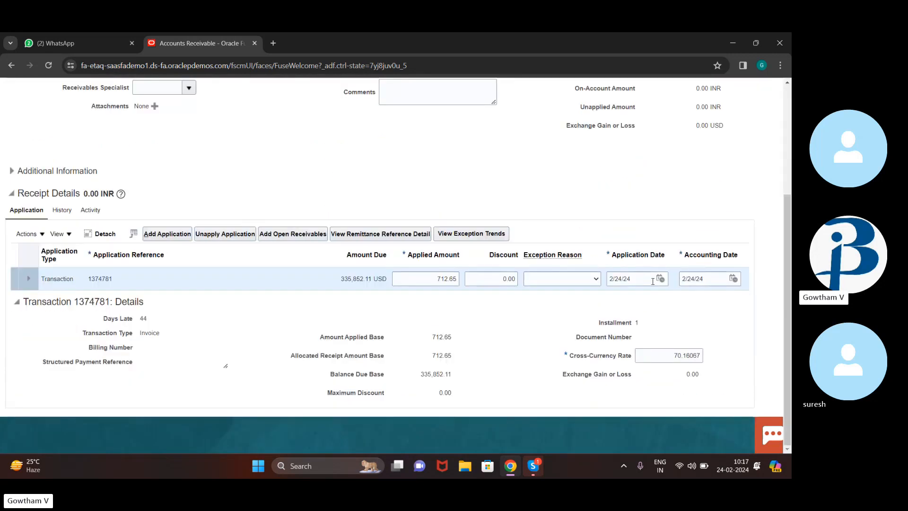
pyautogui.scroll(4, 517, 323)
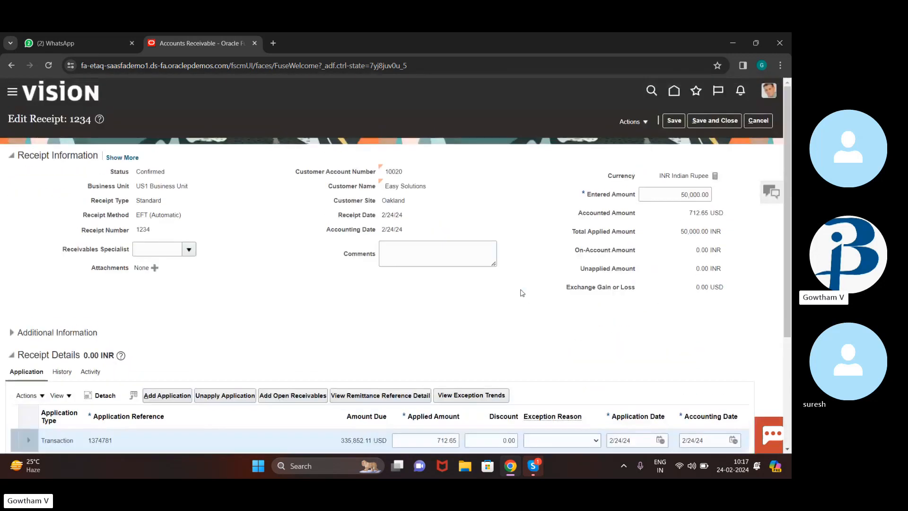
pyautogui.click(634, 122)
pyautogui.click(674, 174)
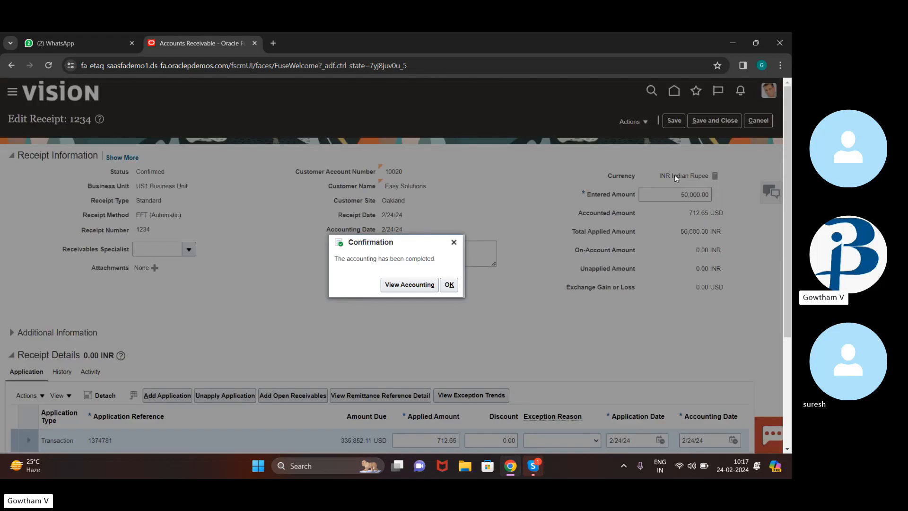
# View the receipt's accounting lines, examining the entered INR and accounted USD debits and credits, and close them.
pyautogui.click(410, 284)
pyautogui.hscroll(3, 562, 279)
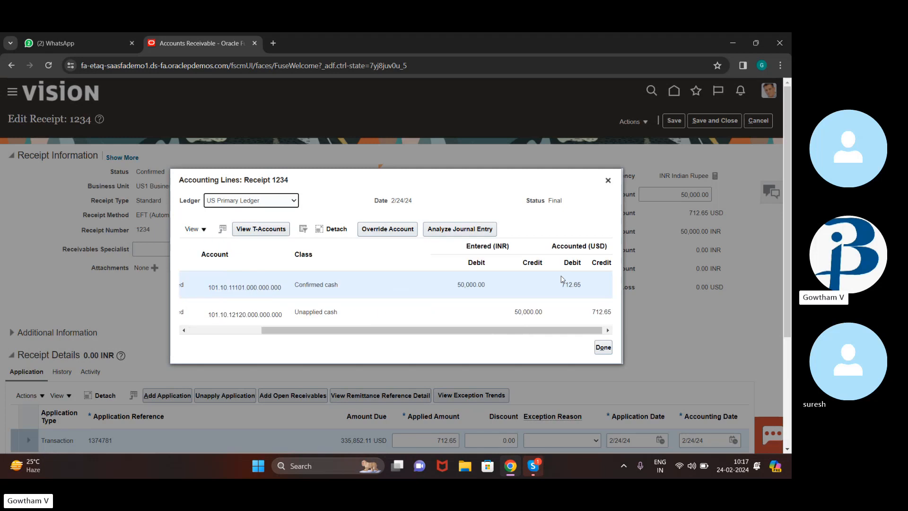
pyautogui.scroll(-1, 548, 371)
pyautogui.scroll(1, 547, 371)
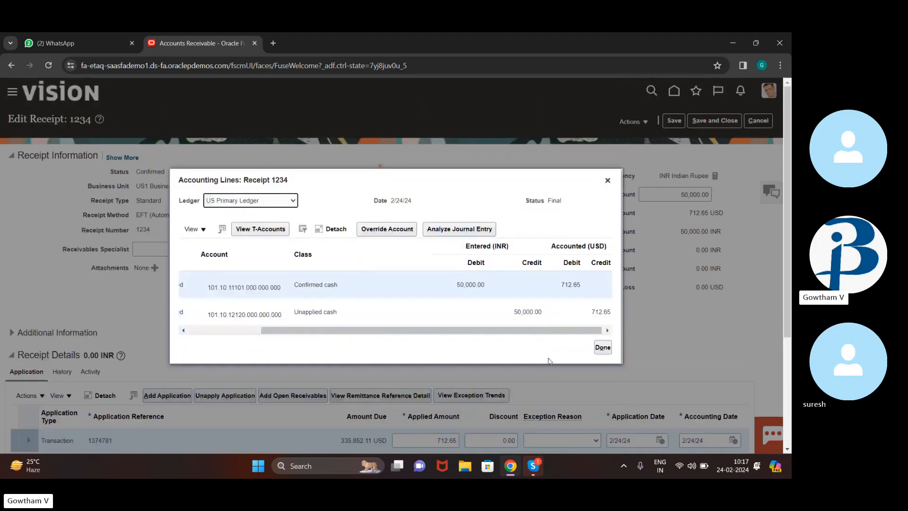
pyautogui.hscroll(1, 518, 313)
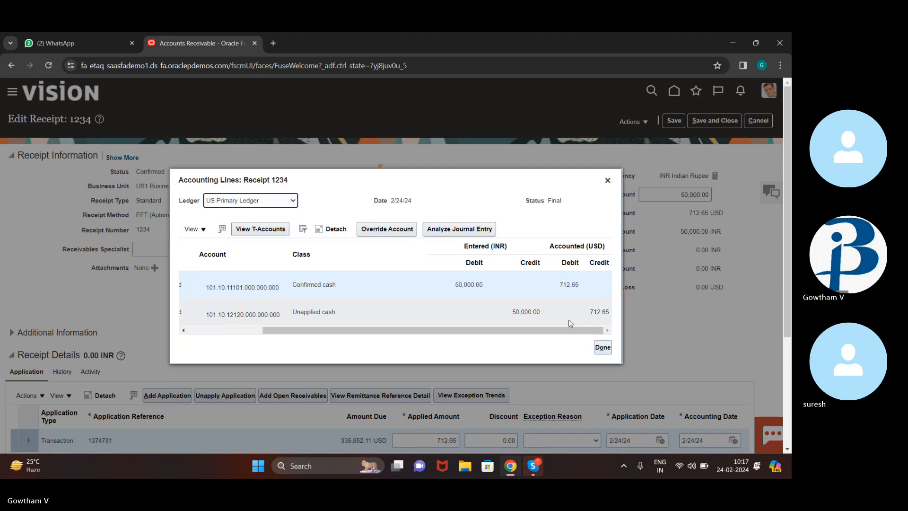
pyautogui.click(603, 347)
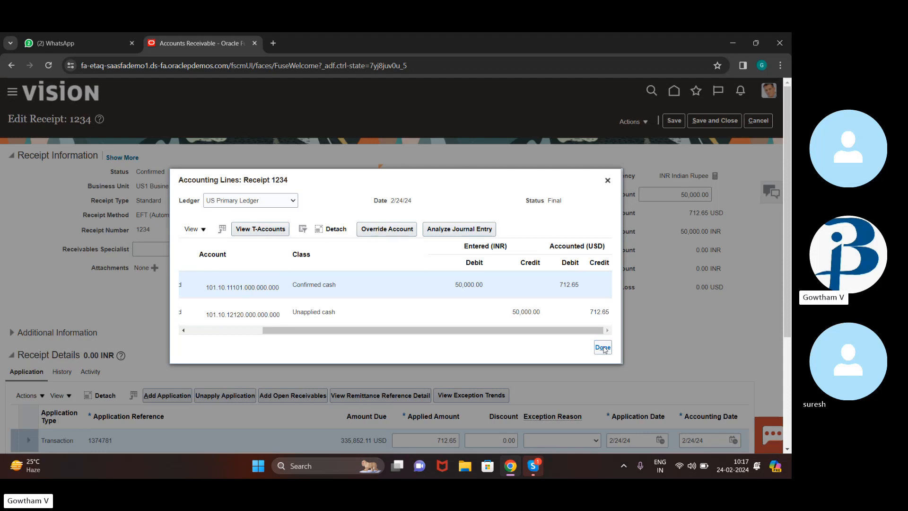
pyautogui.click(607, 180)
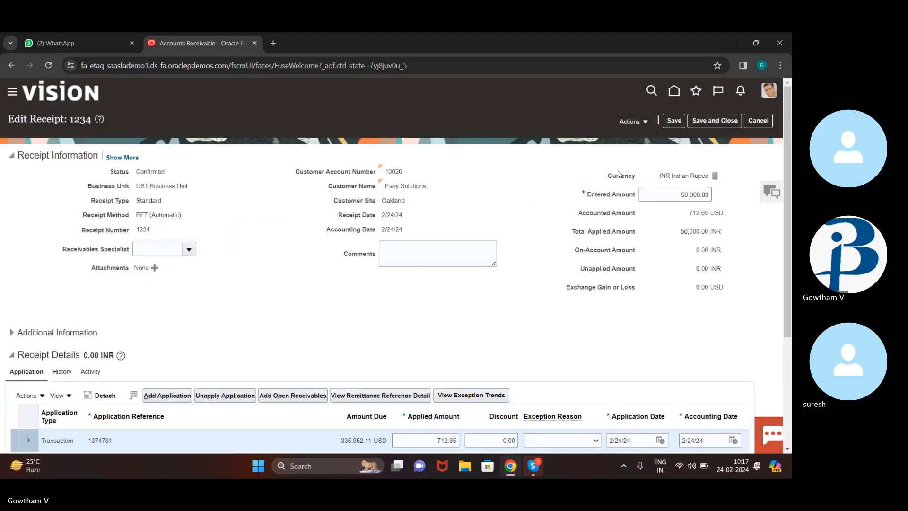
# Save and close receipt 1234.
pyautogui.click(640, 125)
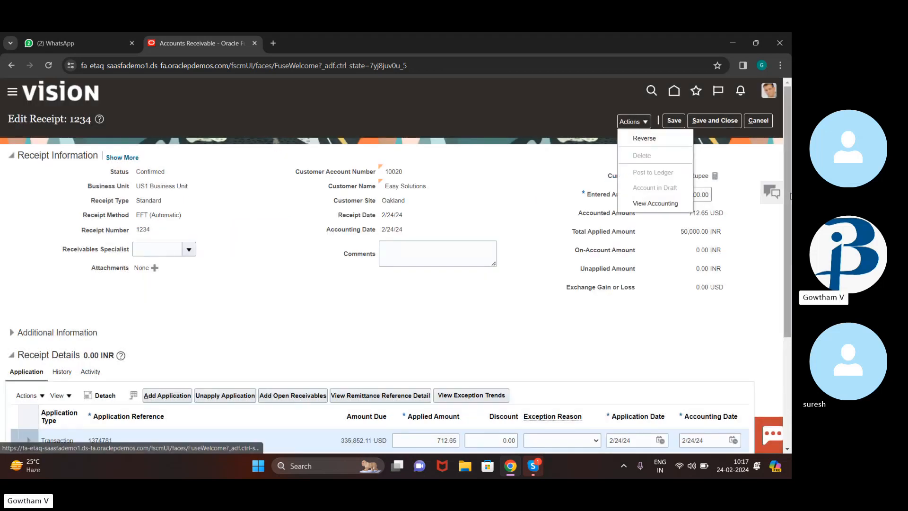
pyautogui.moveTo(735, 159); pyautogui.dragTo(709, 122)
pyautogui.click(709, 122)
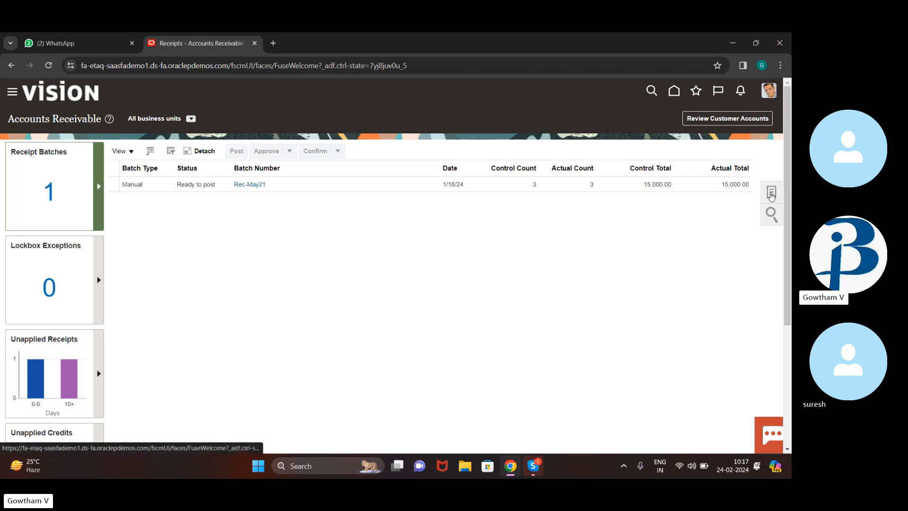
pyautogui.click(771, 193)
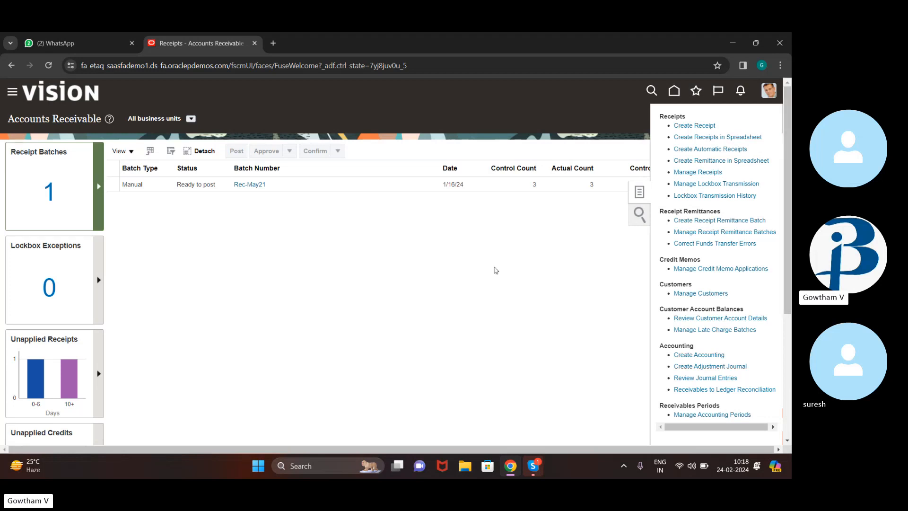
pyautogui.click(445, 276)
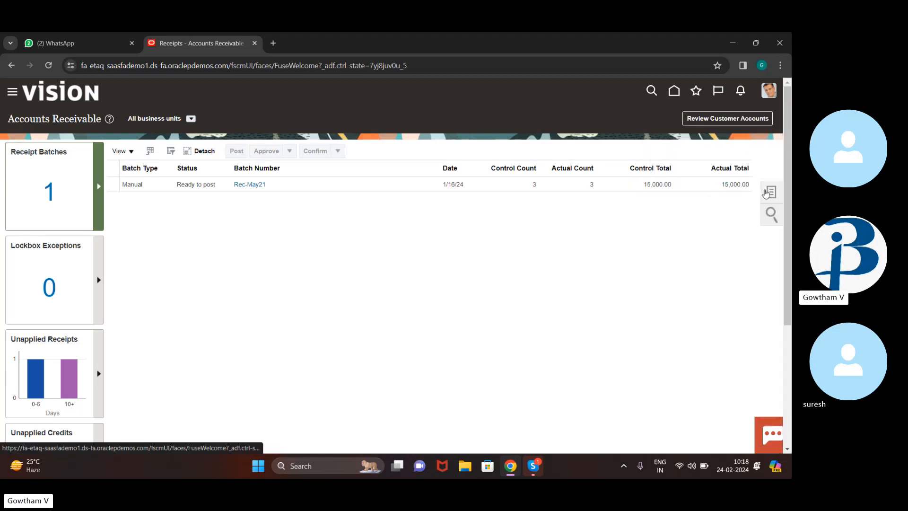
pyautogui.click(766, 192)
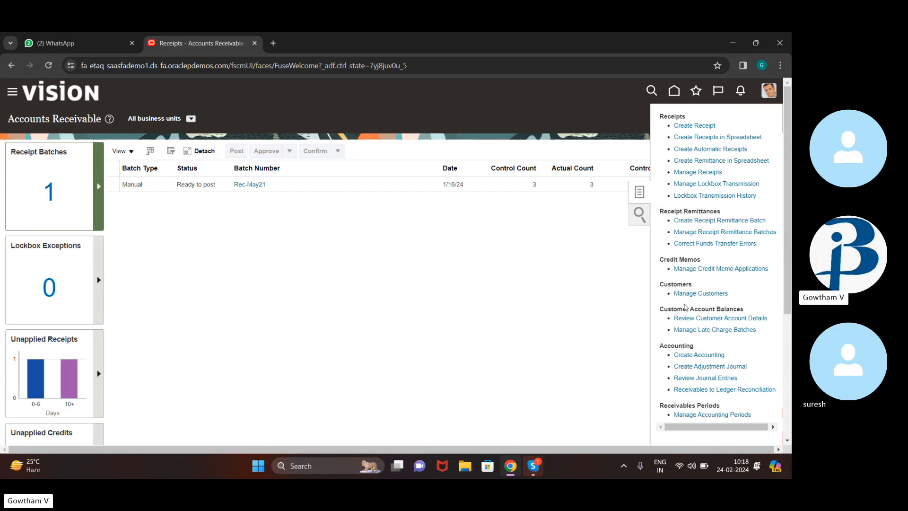
pyautogui.hotkey('ctrl', 'a')
# Return to the home page, open the Billing work area and start creating a new customer.
pyautogui.click(673, 90)
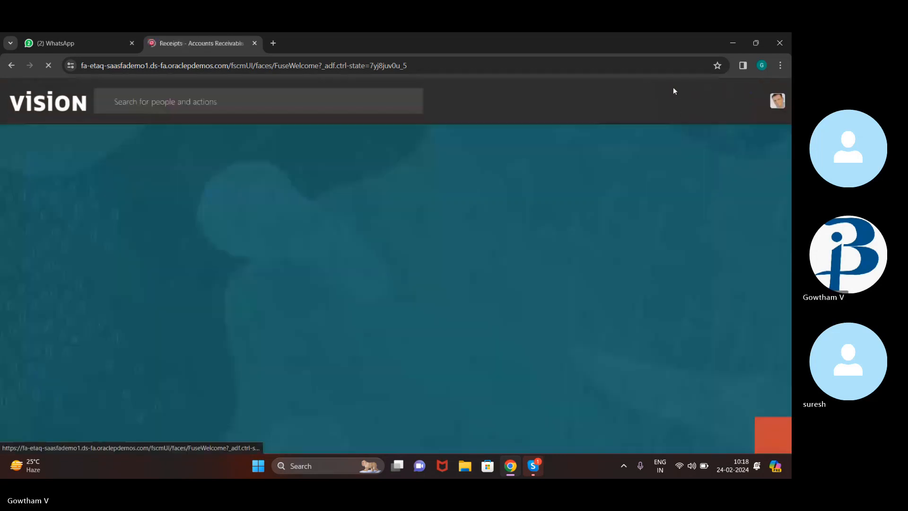
pyautogui.scroll(-3, 645, 358)
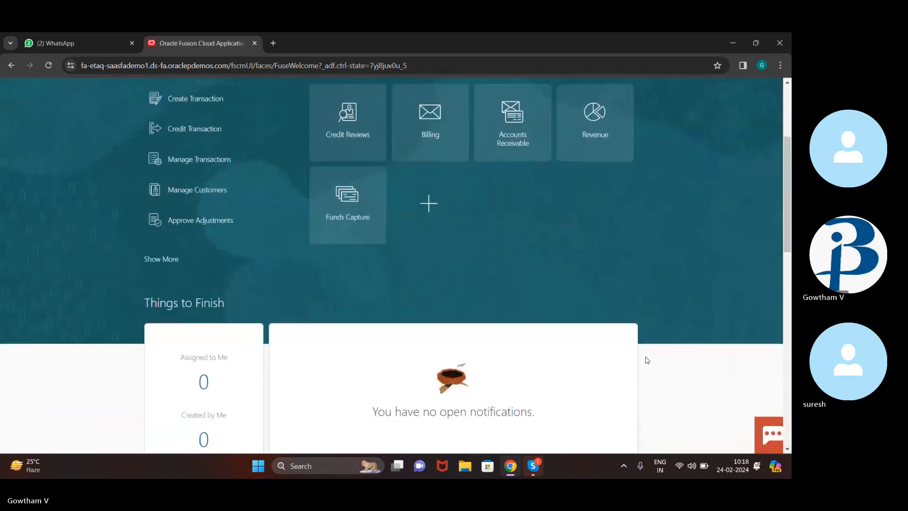
pyautogui.scroll(3, 646, 358)
pyautogui.scroll(-1, 646, 357)
pyautogui.scroll(1, 646, 360)
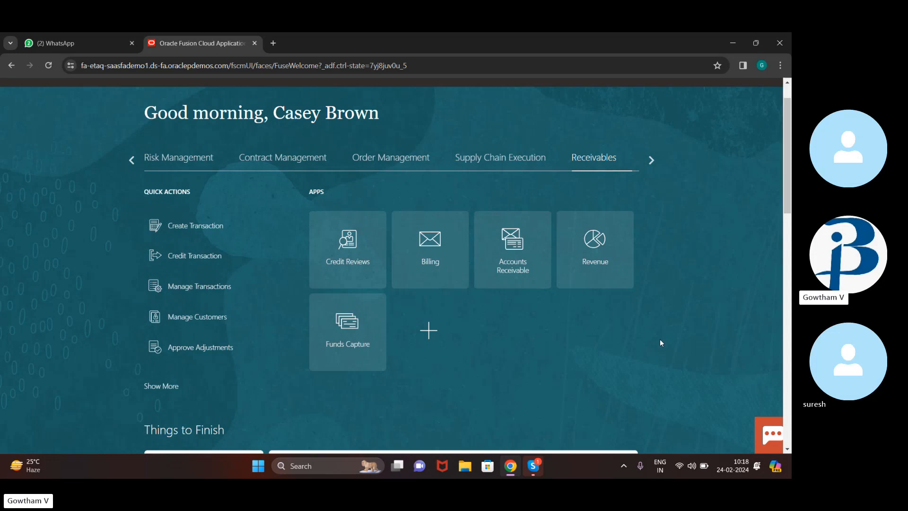
pyautogui.click(429, 244)
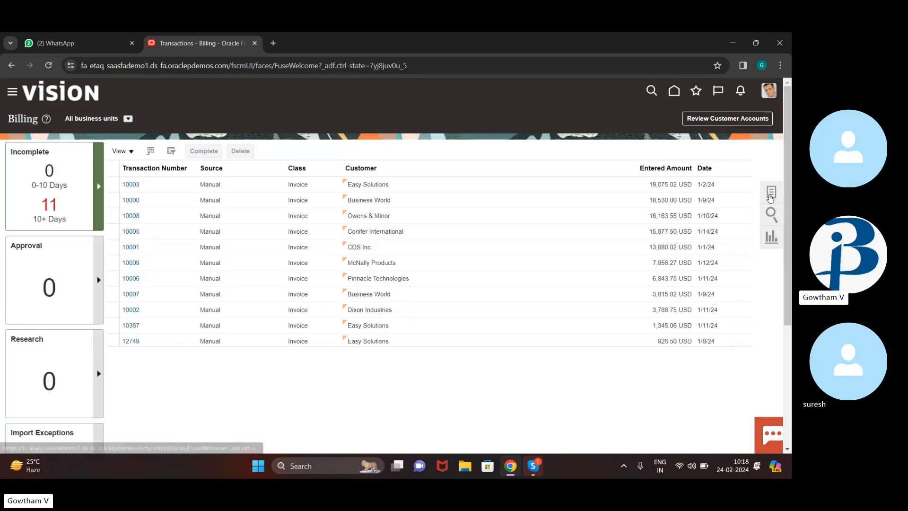
pyautogui.click(770, 196)
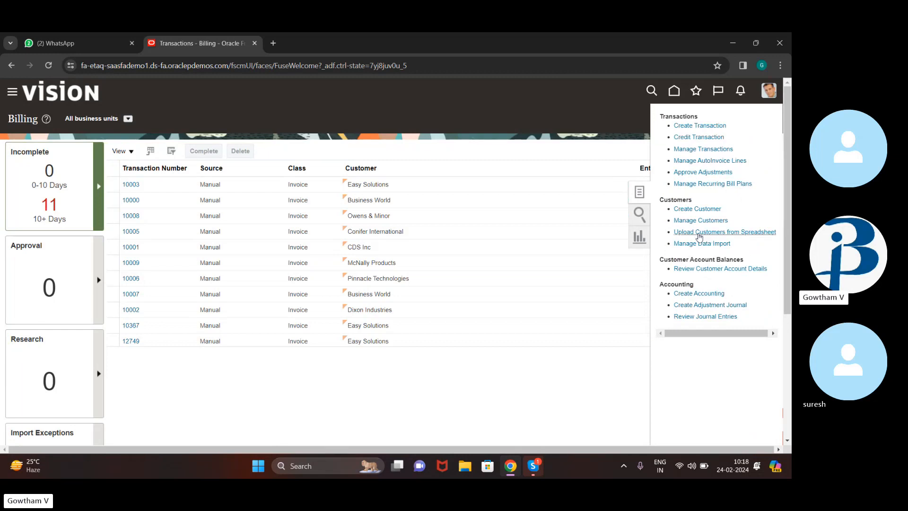
pyautogui.click(684, 207)
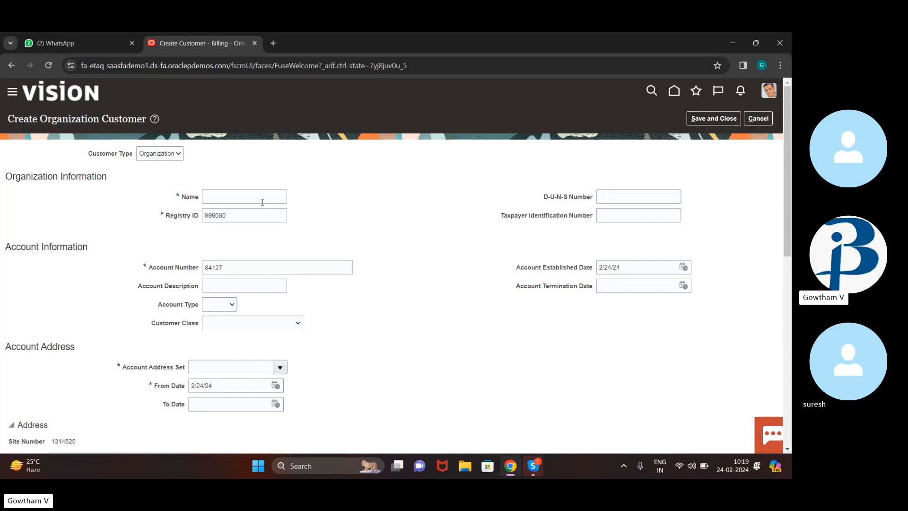
# Enter "11 buddy corporation" as the organization name of the new customer.
pyautogui.click(276, 193)
pyautogui.write('11')
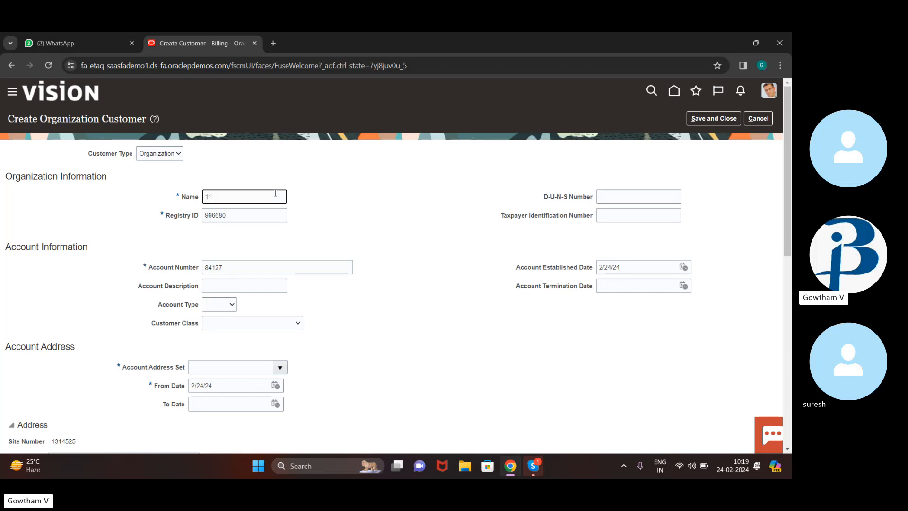
pyautogui.write(' buddy corporation')
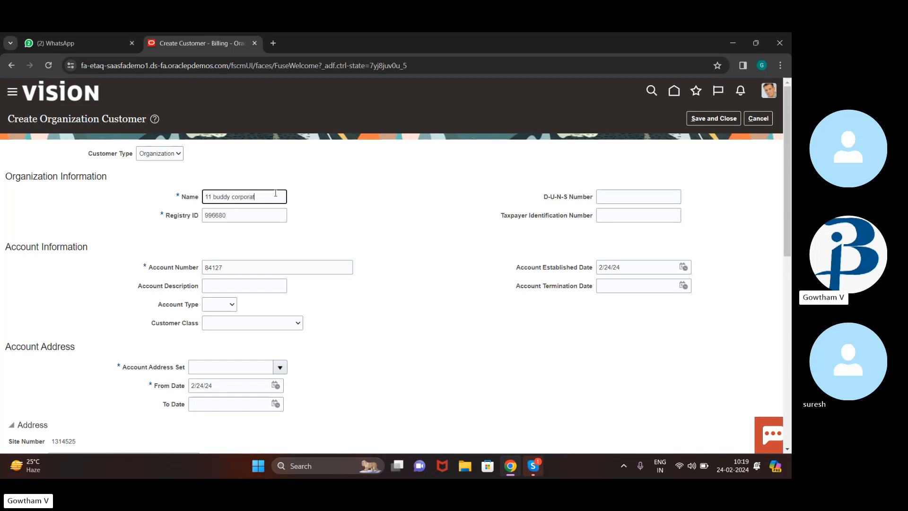
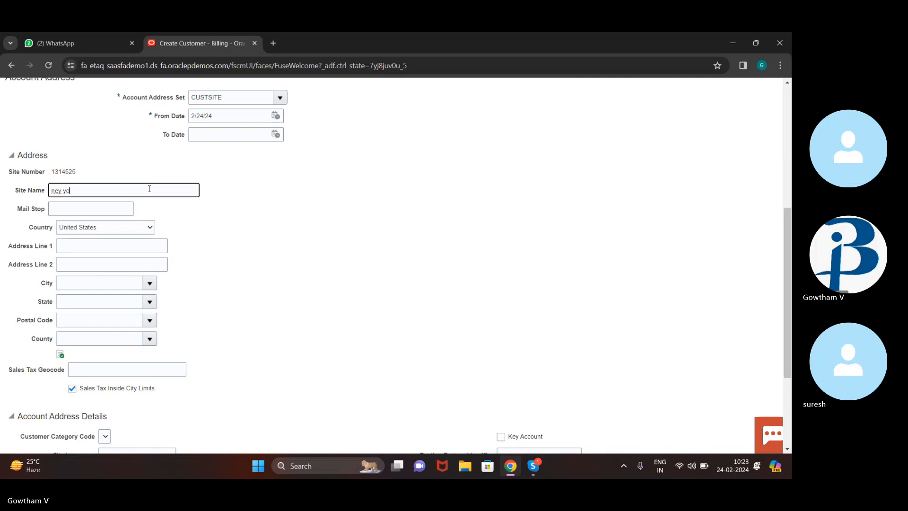
# Set the site name of the account address to "New York".
pyautogui.write('N')
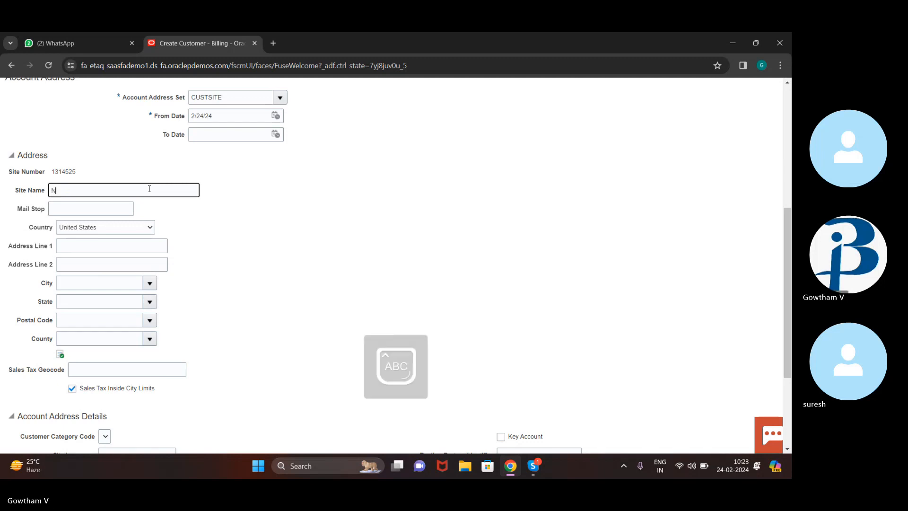
pyautogui.write('ew Yor')
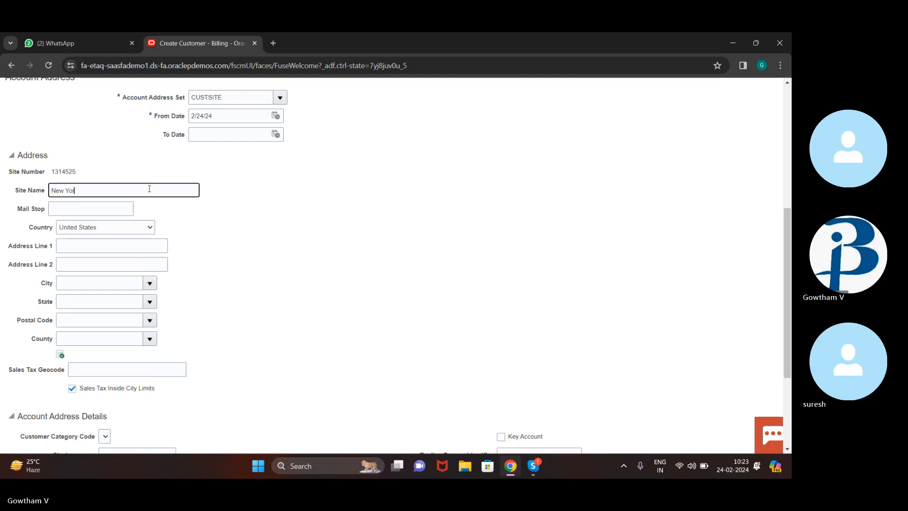
pyautogui.write('lk')
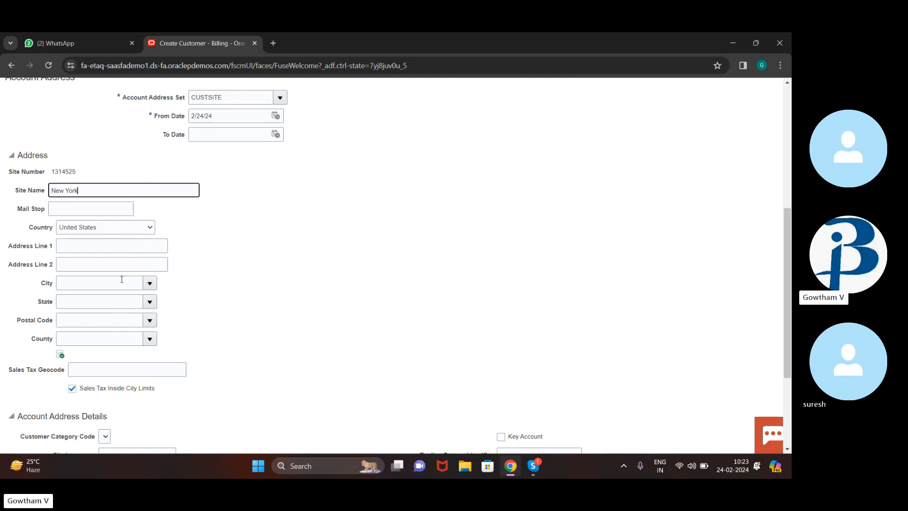
# Search the cities for "new york" and assign "New York, New York, NY" to the account address.
pyautogui.click(150, 284)
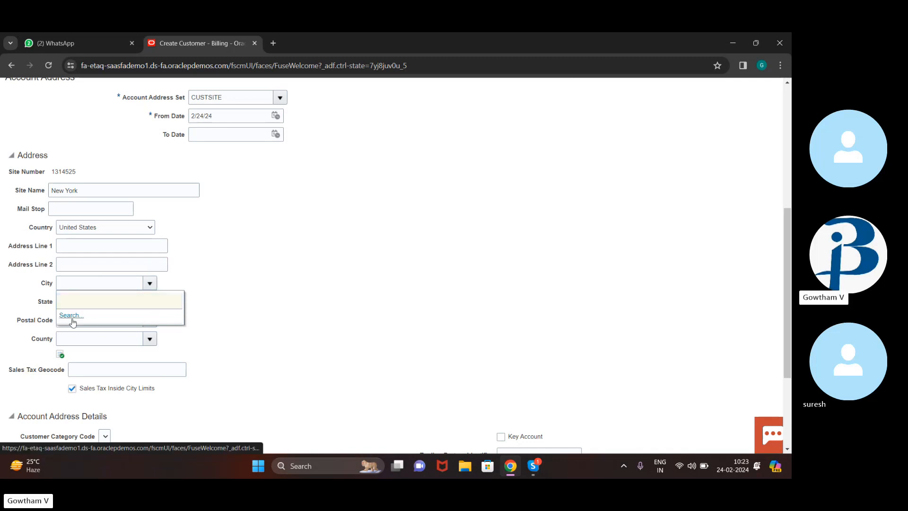
pyautogui.click(72, 318)
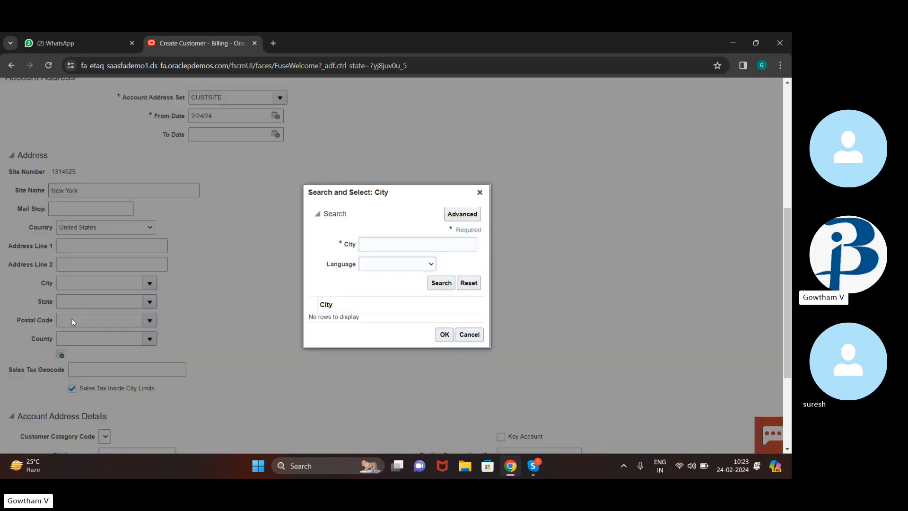
pyautogui.click(412, 246)
pyautogui.write('y')
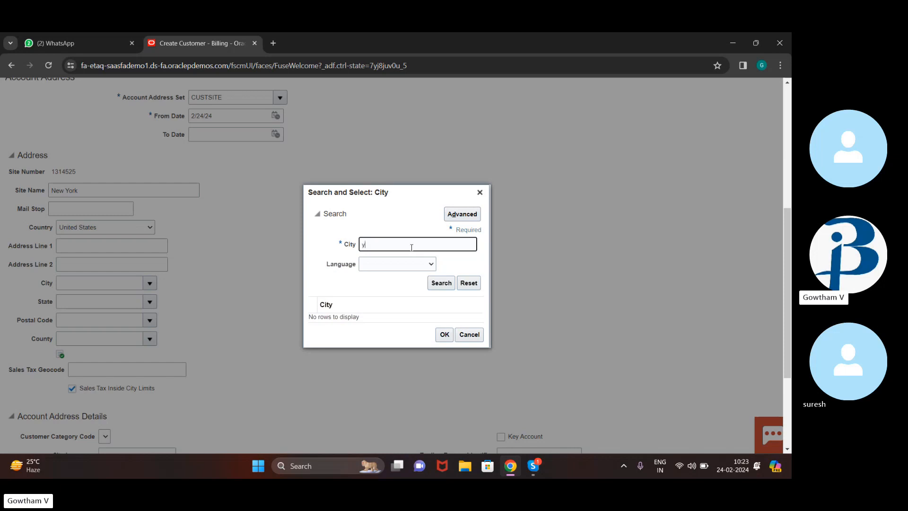
pyautogui.write('new york')
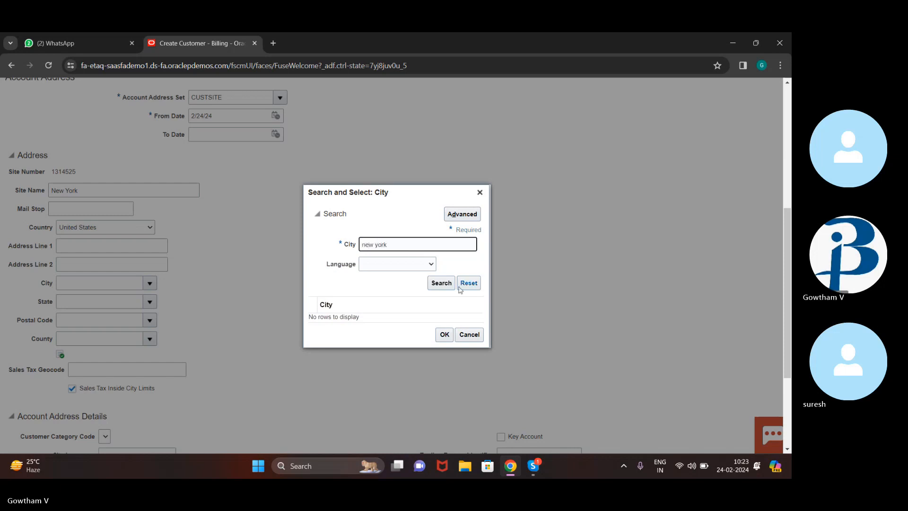
pyautogui.click(447, 284)
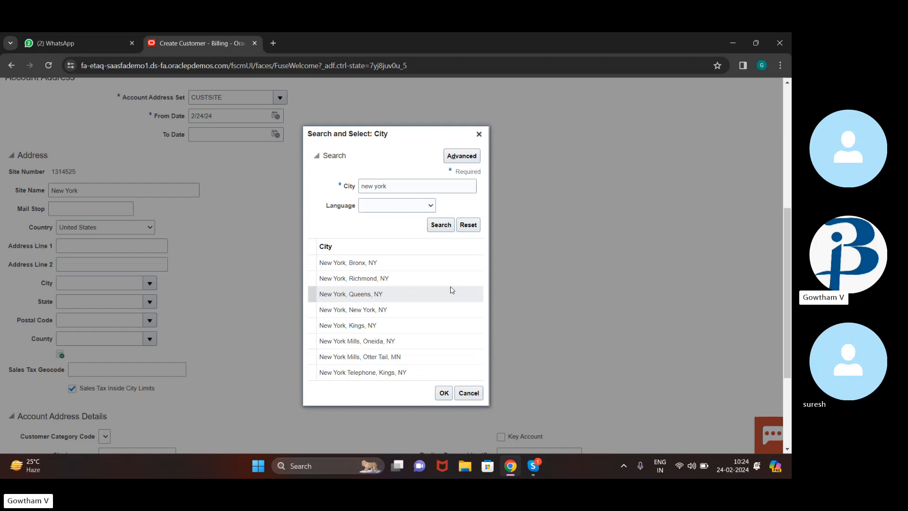
pyautogui.click(444, 310)
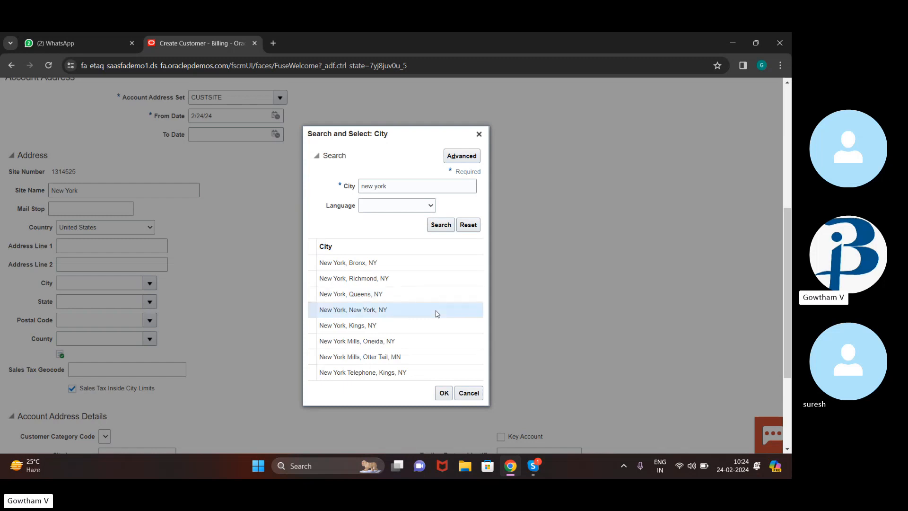
pyautogui.click(444, 392)
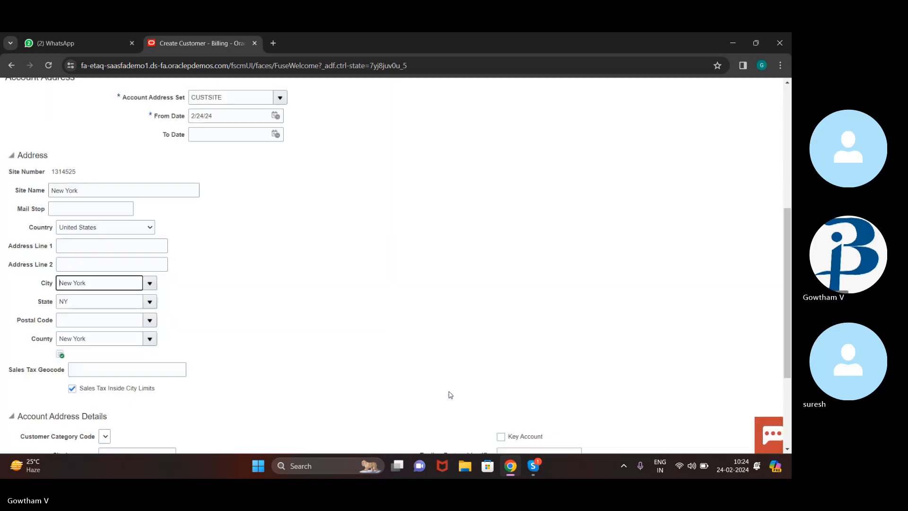
# Set the postal code of the account address to 10030, choosing the New York, New York, NY match.
pyautogui.click(110, 319)
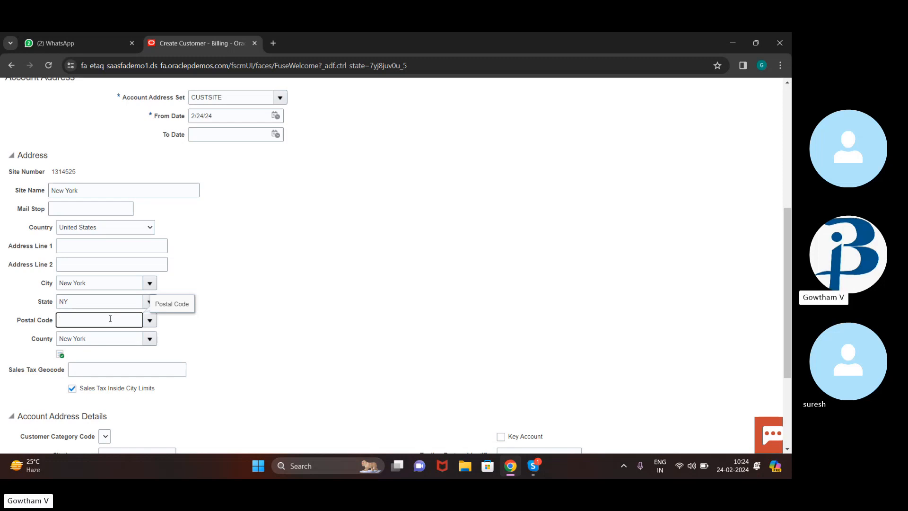
pyautogui.write('0030')
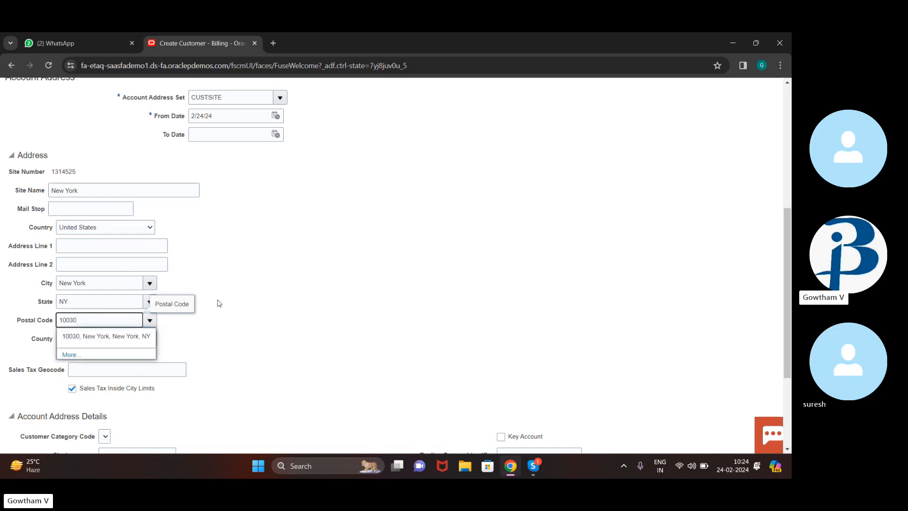
pyautogui.click(77, 336)
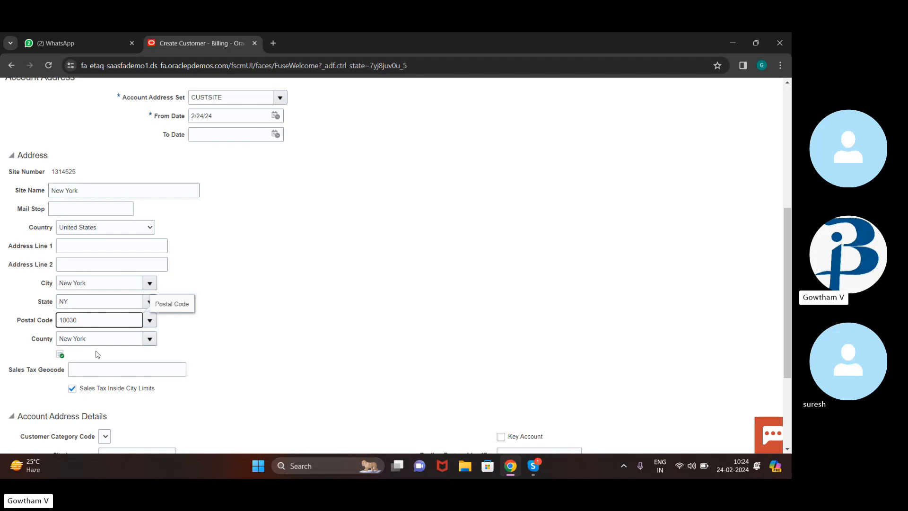
pyautogui.scroll(-3, 252, 337)
pyautogui.scroll(2, 252, 338)
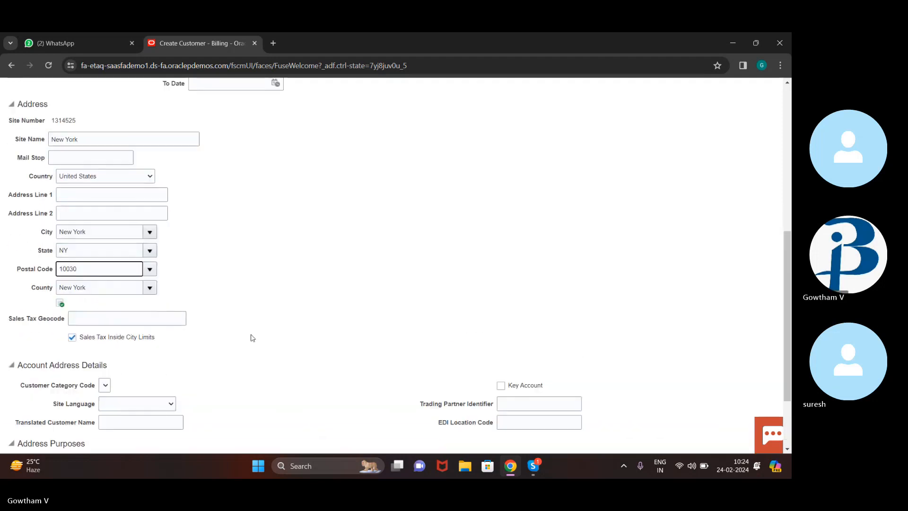
pyautogui.scroll(-2, 252, 338)
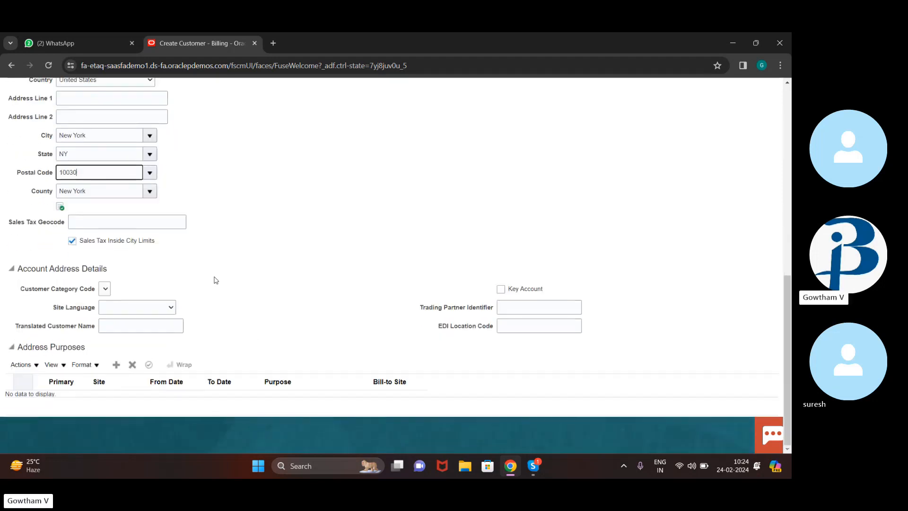
pyautogui.click(12, 346)
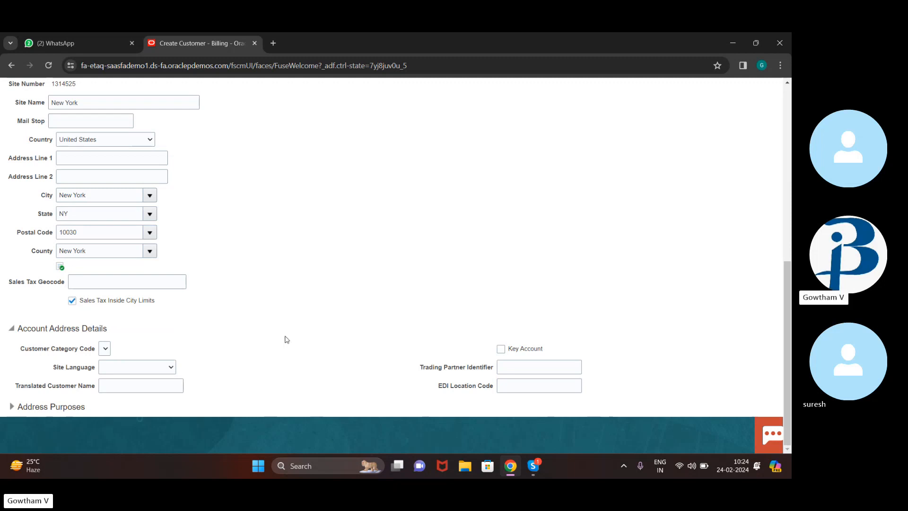
pyautogui.scroll(2, 284, 341)
pyautogui.scroll(-2, 285, 339)
pyautogui.click(11, 406)
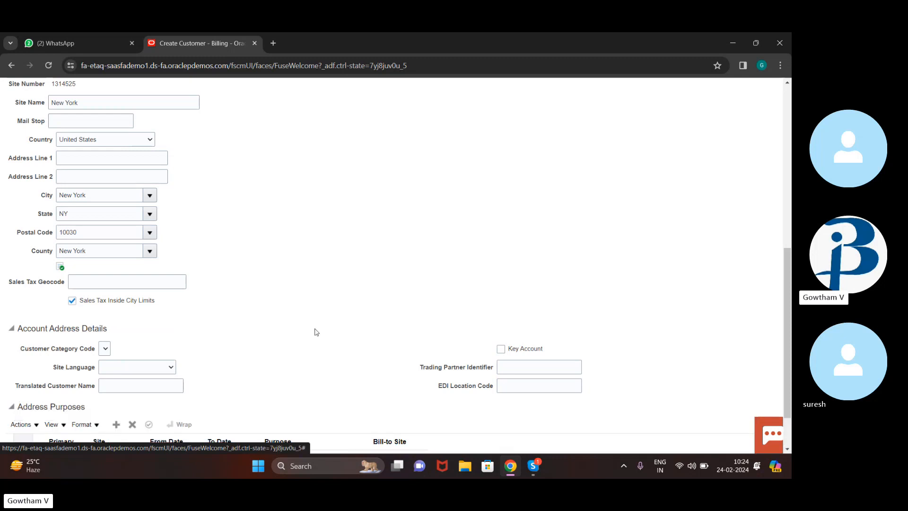
# Add an address purpose row for the customer site and set its purpose to "Bill to".
pyautogui.scroll(-1, 326, 331)
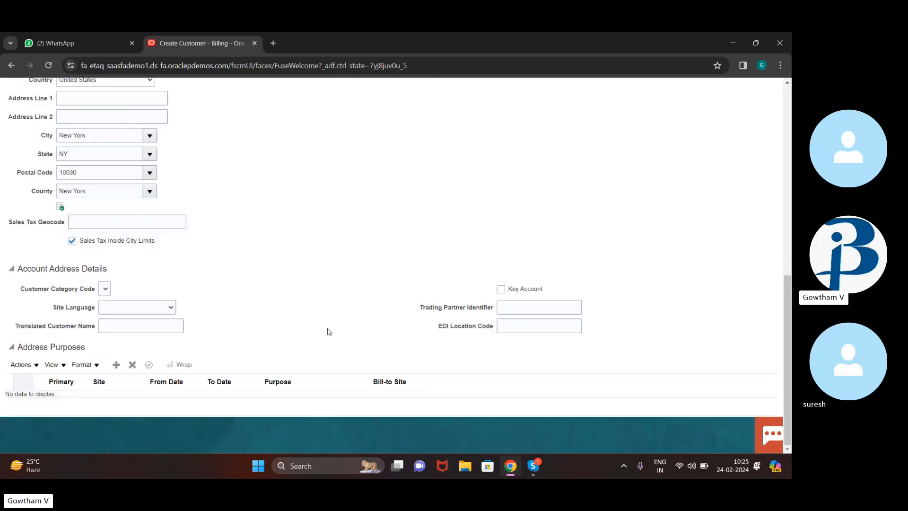
pyautogui.click(115, 370)
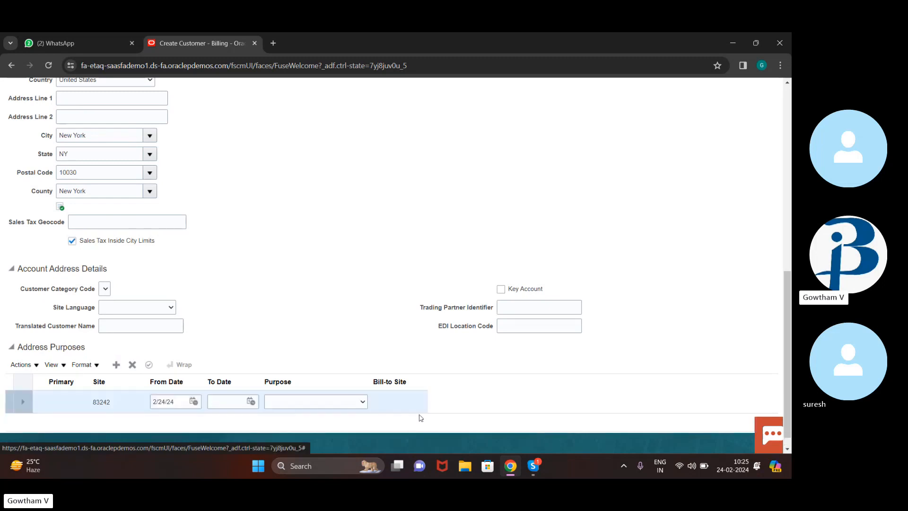
pyautogui.click(360, 402)
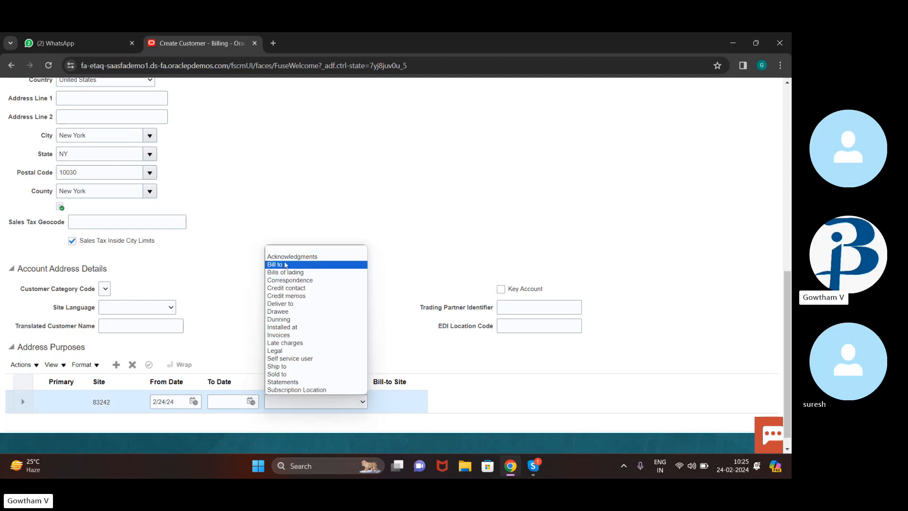
pyautogui.click(285, 265)
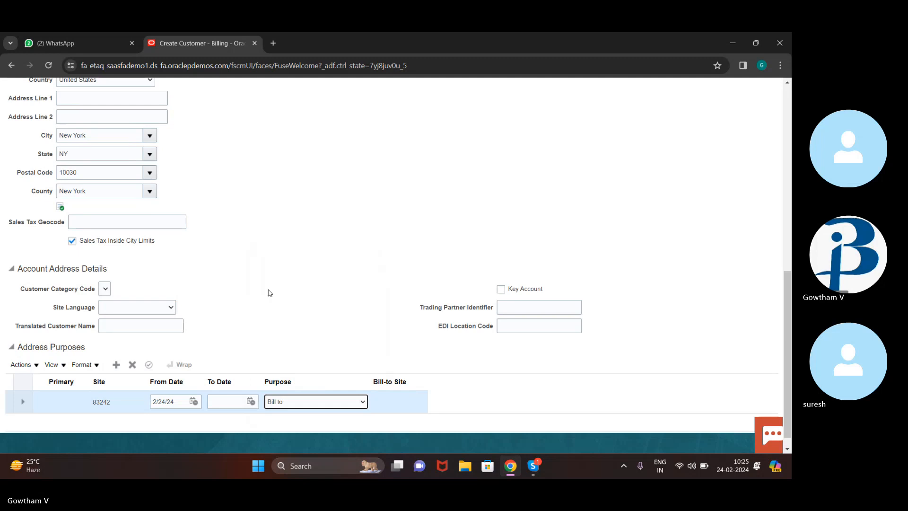
# Add another address purpose row with purpose "Ship to" and set its bill-to site to "NEW YORK, NY 10030 New York".
pyautogui.scroll(-1, 268, 293)
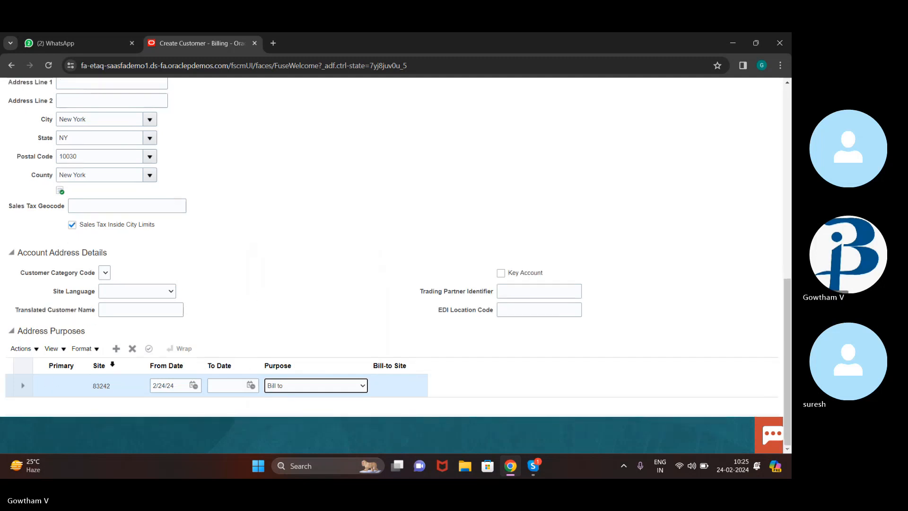
pyautogui.click(121, 352)
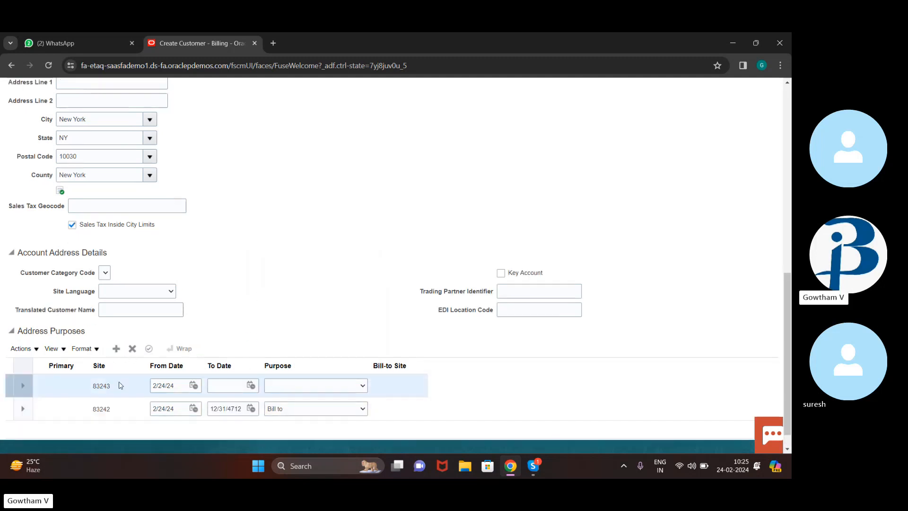
pyautogui.click(353, 390)
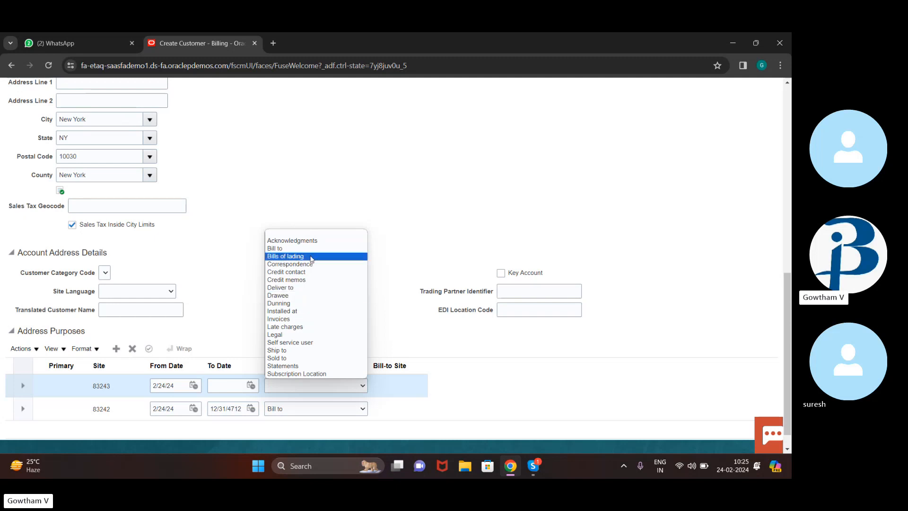
pyautogui.click(286, 352)
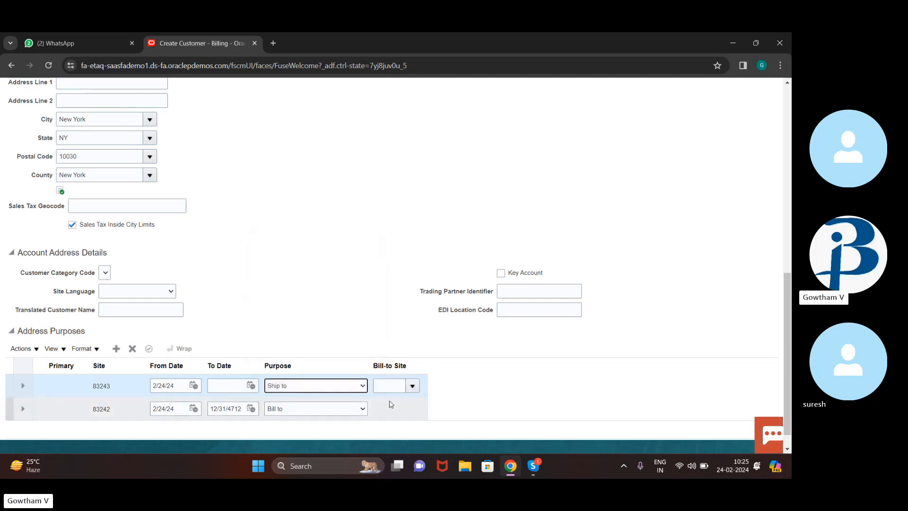
pyautogui.click(410, 388)
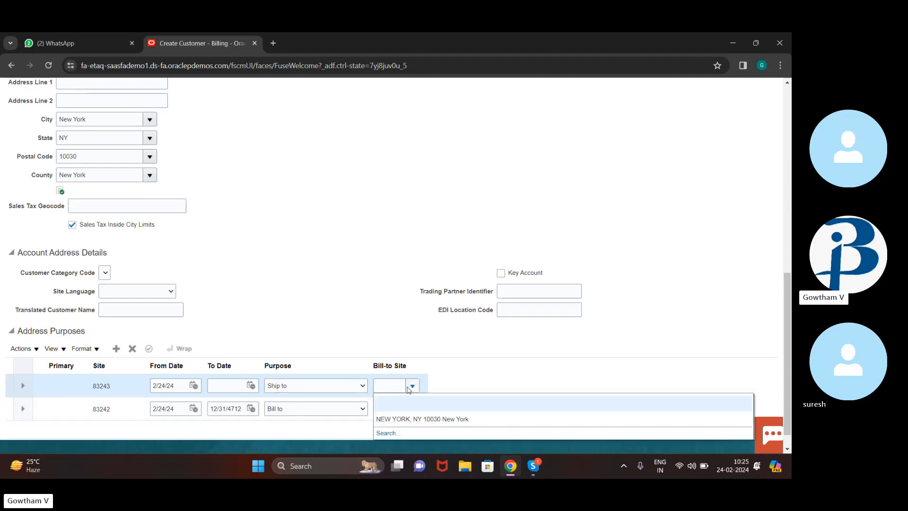
pyautogui.click(440, 419)
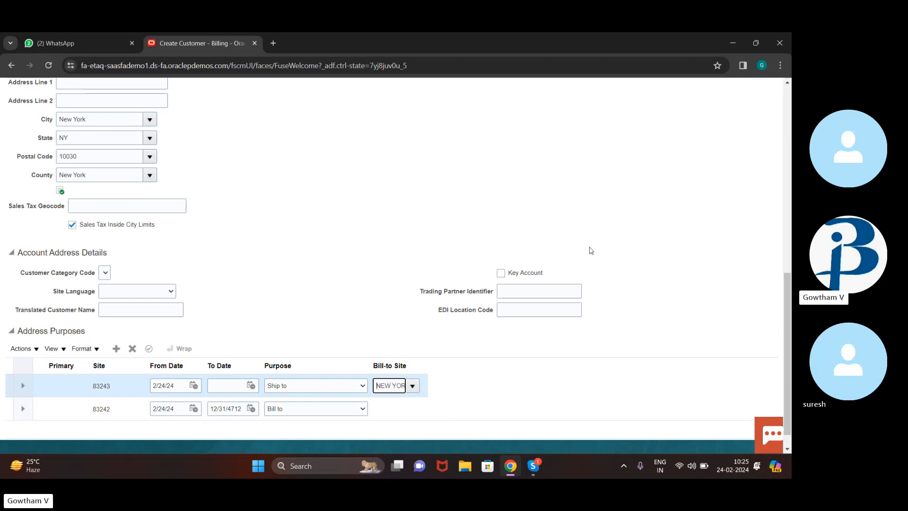
# Switch to Skype, toggle the call microphone's mute, and return to the customer form in Chrome.
pyautogui.scroll(9, 486, 172)
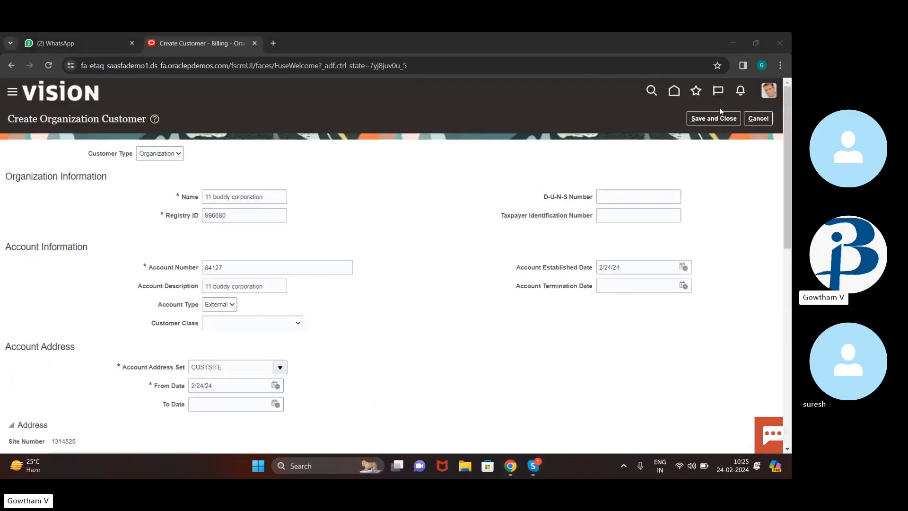
pyautogui.click(529, 470)
pyautogui.click(360, 433)
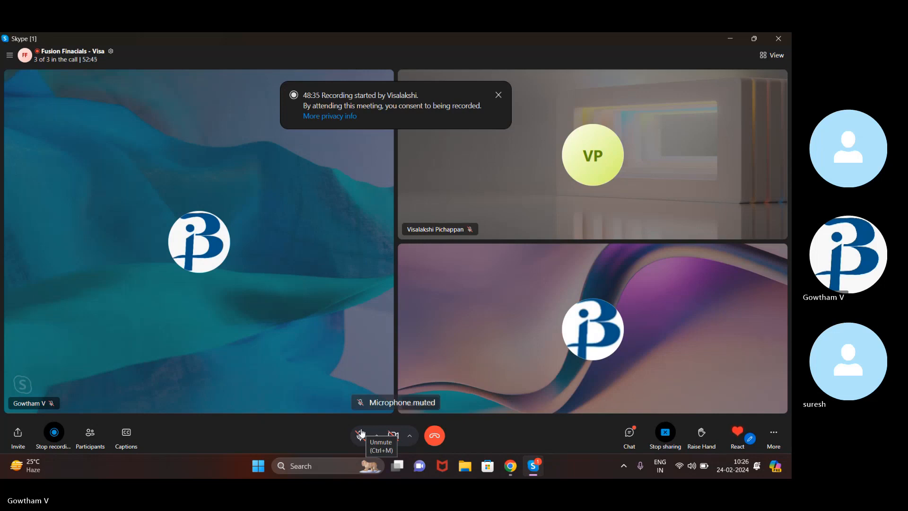
pyautogui.click(360, 434)
pyautogui.click(504, 468)
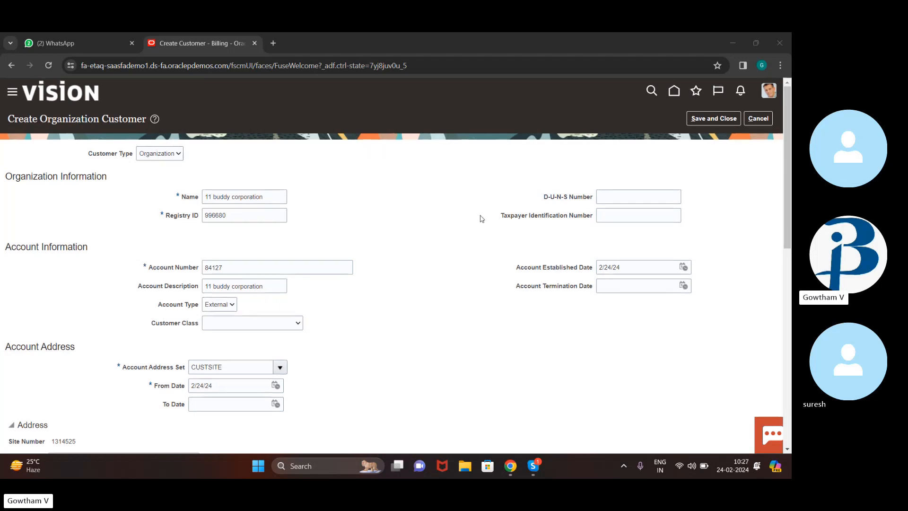
# Review the two address purposes of the new organization customer, and save and close the customer.
pyautogui.scroll(-9, 482, 218)
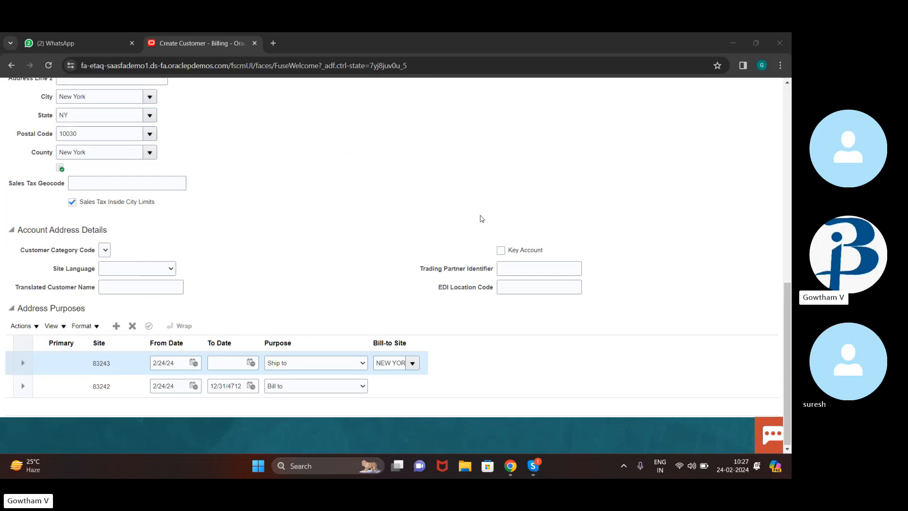
pyautogui.scroll(10, 481, 218)
pyautogui.click(703, 119)
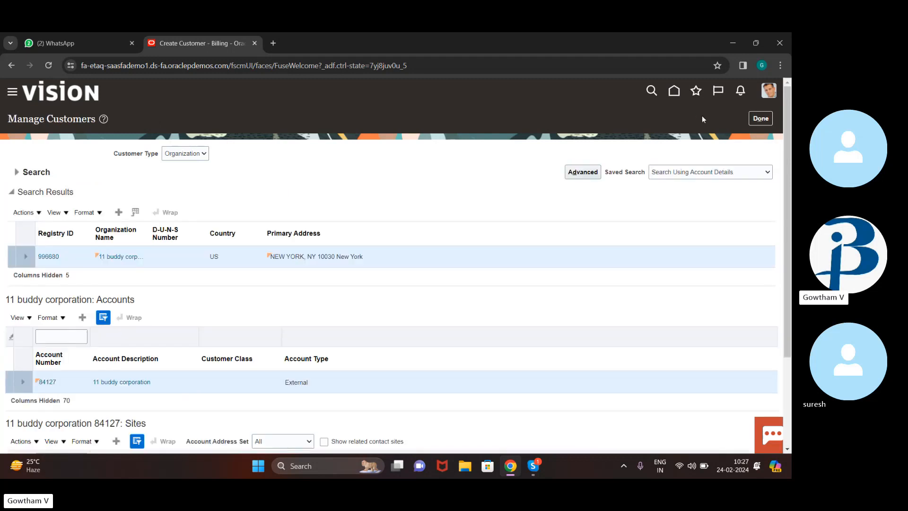
# Open the New York site of the 11 buddy corporation account for editing.
pyautogui.scroll(-2, 388, 224)
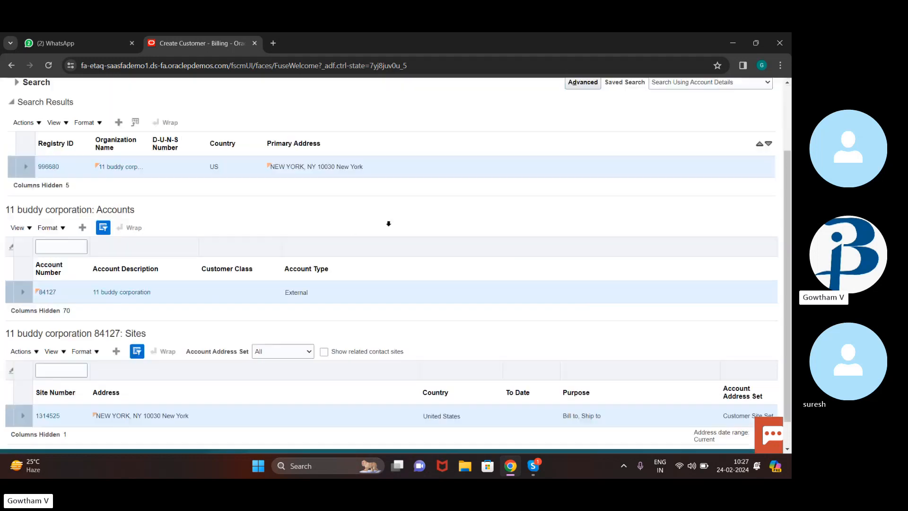
pyautogui.scroll(-1, 388, 224)
pyautogui.scroll(3, 176, 227)
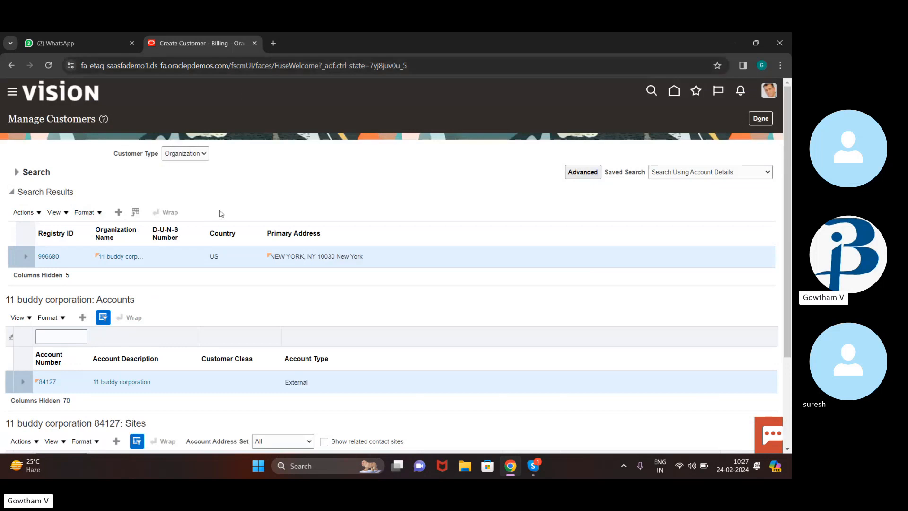
pyautogui.scroll(-3, 220, 214)
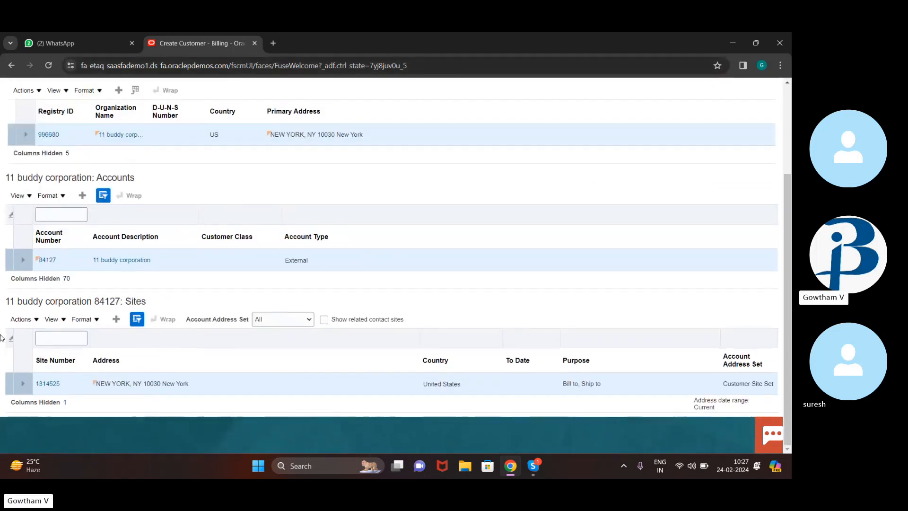
pyautogui.click(56, 383)
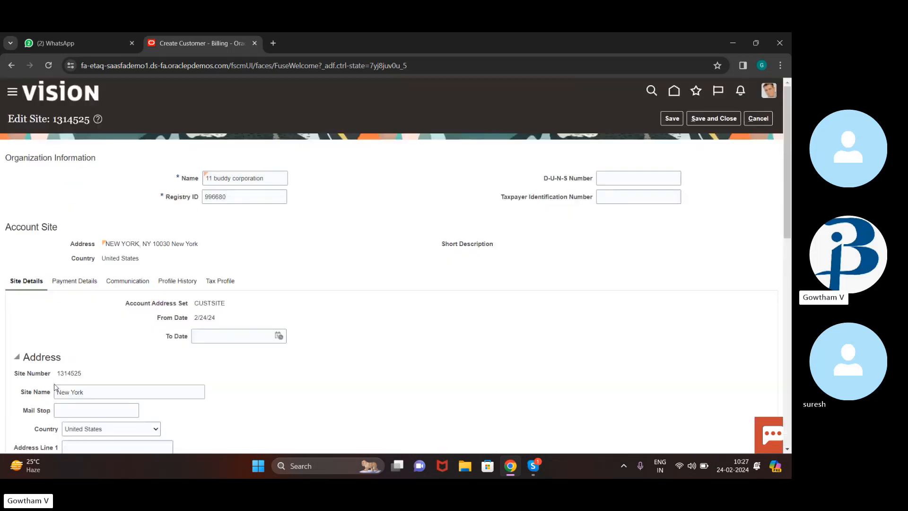
# Start creating reference accounts for the New York site and search the business units for "us1".
pyautogui.scroll(-15, 55, 388)
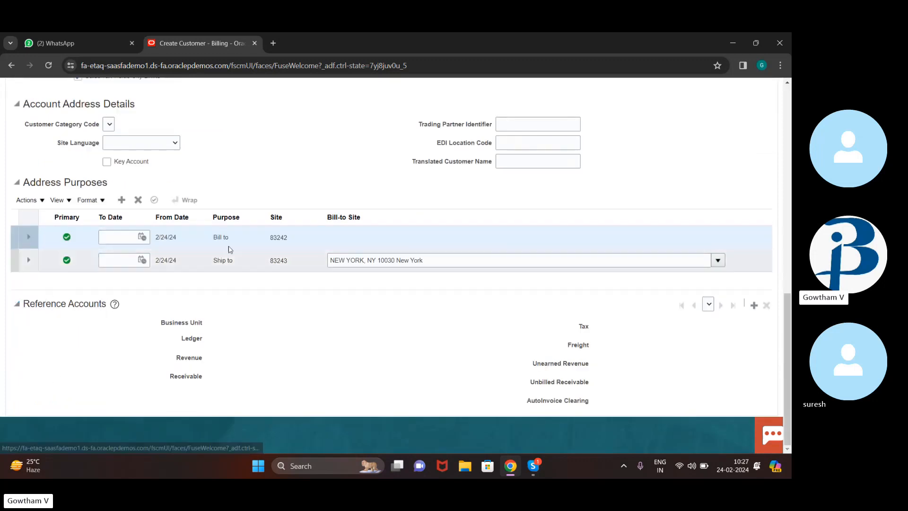
pyautogui.click(754, 305)
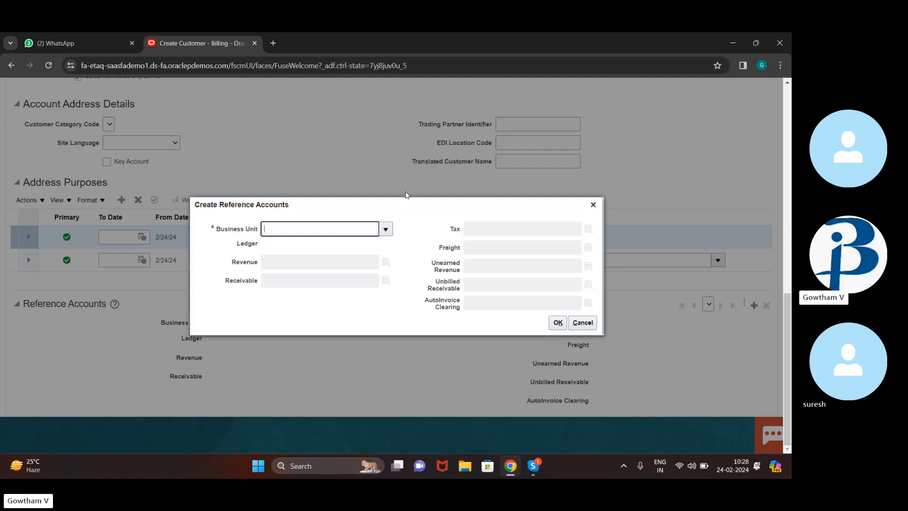
pyautogui.click(385, 229)
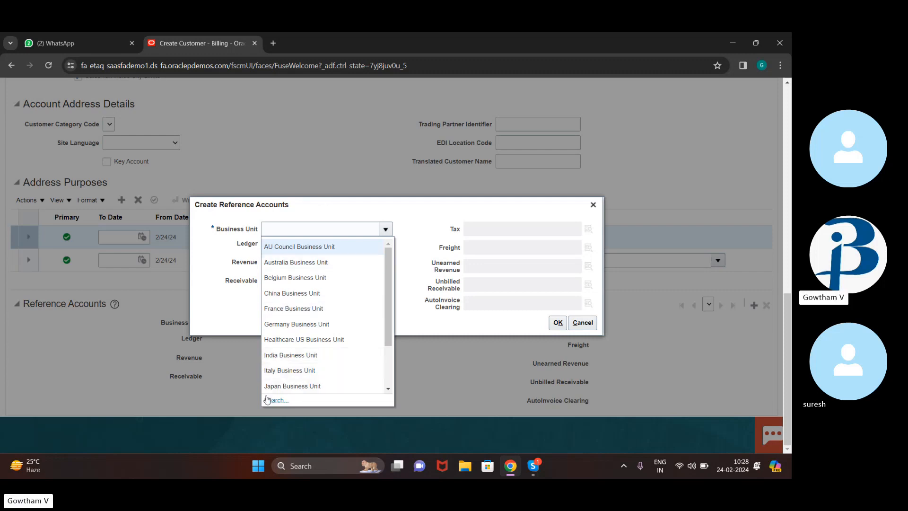
pyautogui.click(267, 400)
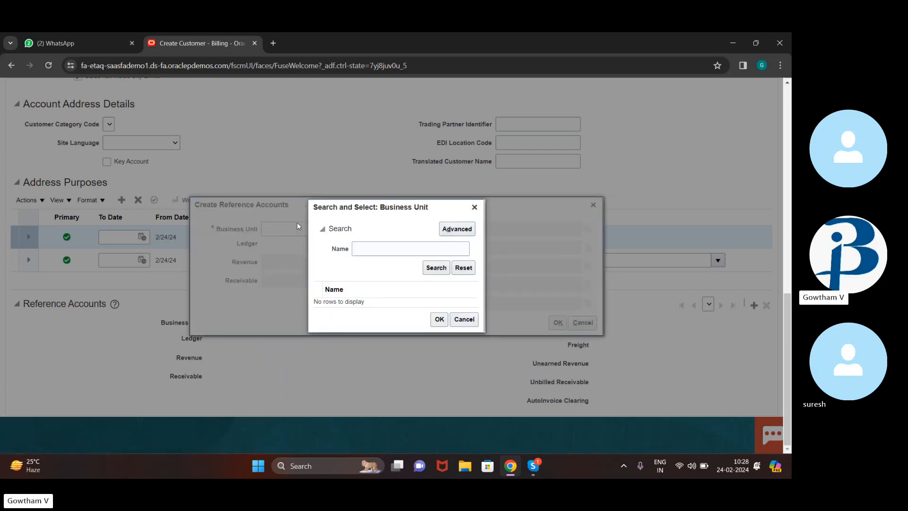
pyautogui.click(391, 244)
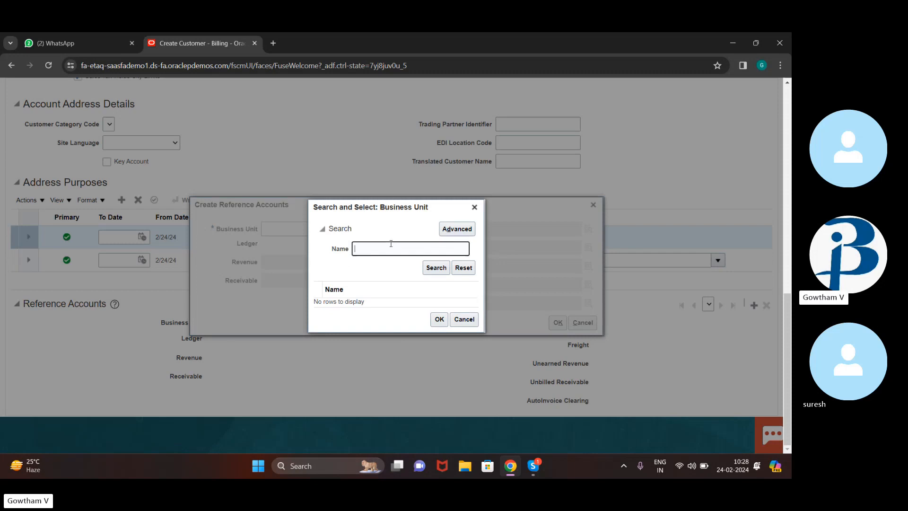
pyautogui.write('us1')
pyautogui.click(434, 267)
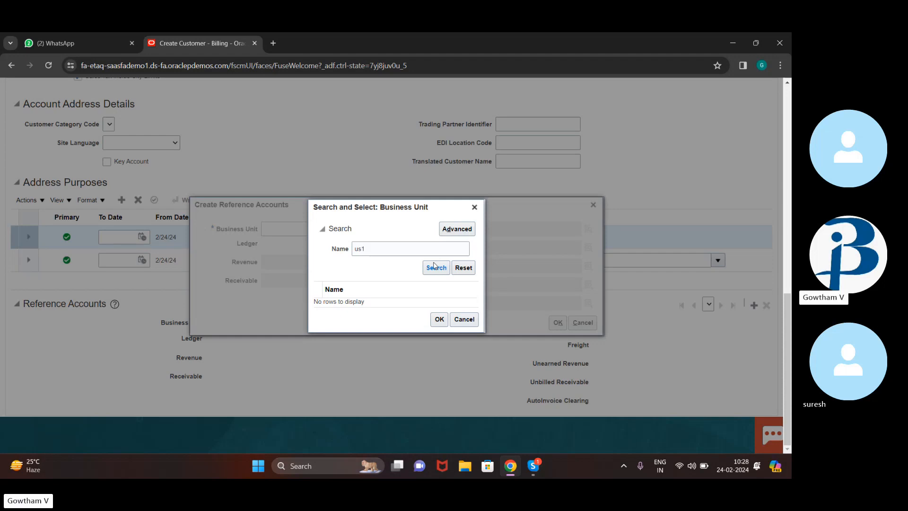
# Search the business units for "US1 business unit" and assign US1 Business Unit to the reference accounts.
pyautogui.click(383, 246)
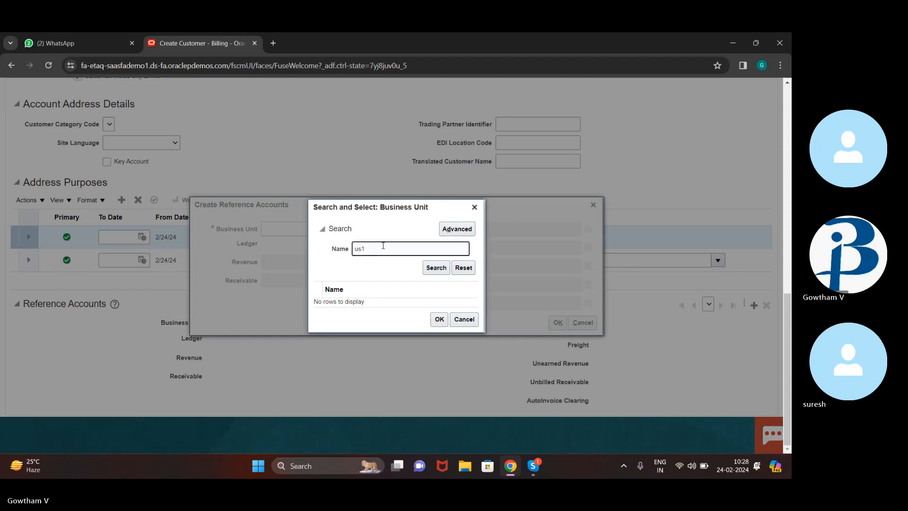
pyautogui.press('BackSpace')
pyautogui.press('BackSpace')
pyautogui.press('BackSpace')
pyautogui.write('US1')
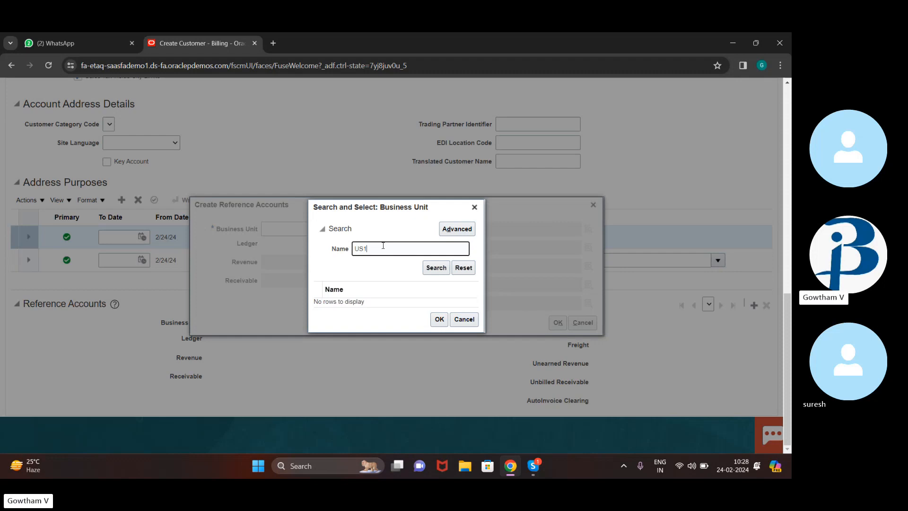
pyautogui.write(' busd')
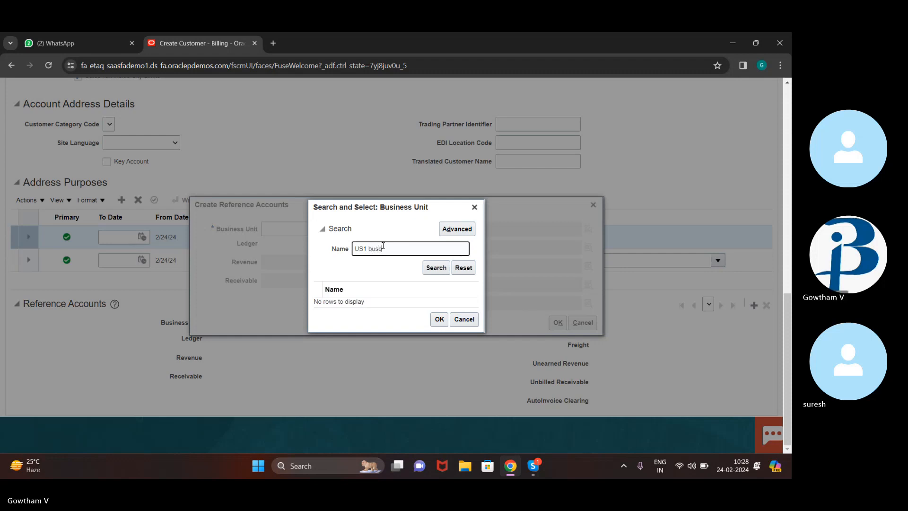
pyautogui.press('BackSpace')
pyautogui.write('iness un')
pyautogui.press('BackSpace')
pyautogui.write('it')
pyautogui.click(435, 269)
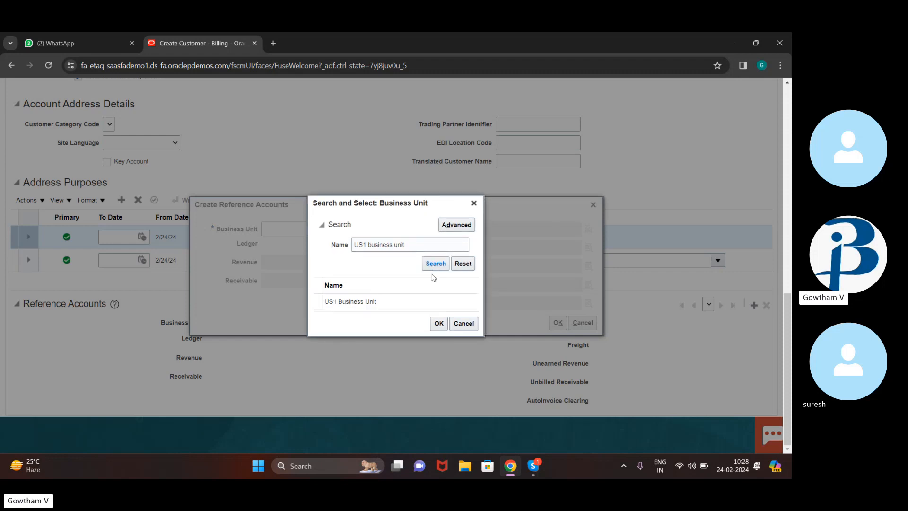
pyautogui.click(352, 303)
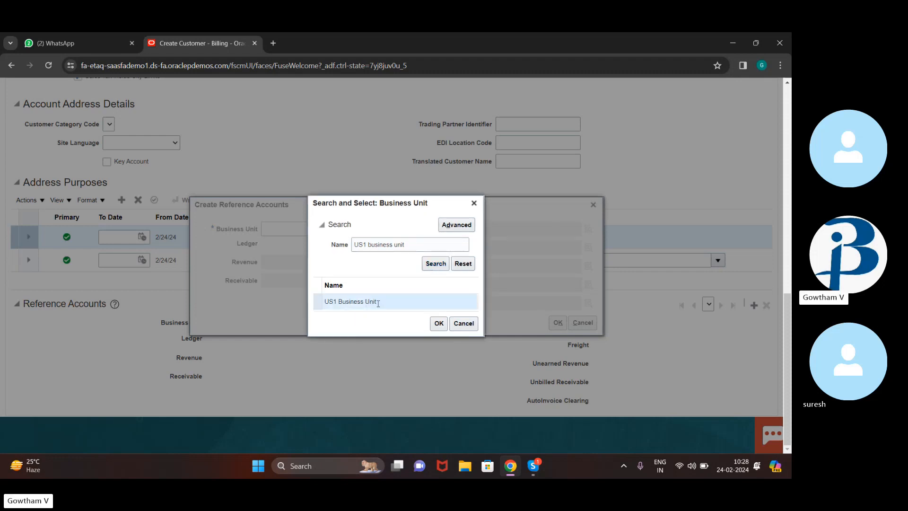
pyautogui.click(437, 324)
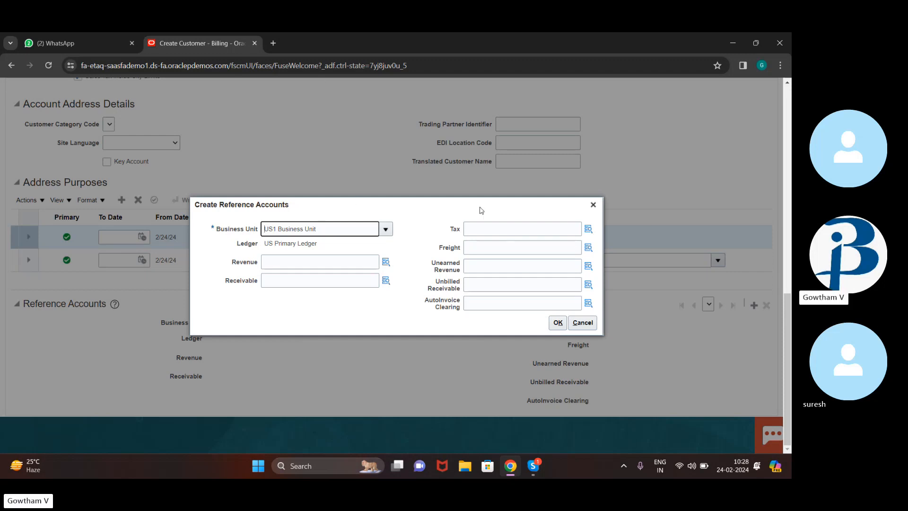
# Open the segments of the Revenue reference account and set the account segment to 11104 HDFC Account.
pyautogui.click(386, 263)
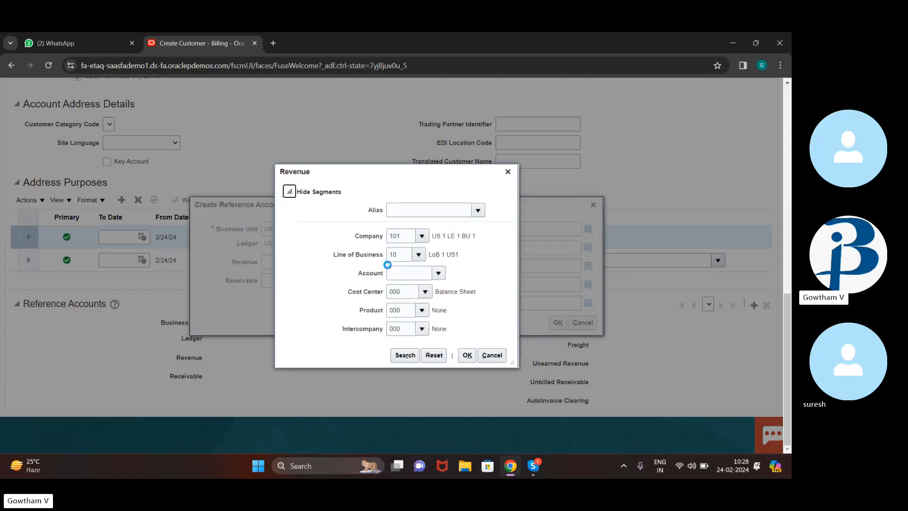
pyautogui.click(439, 273)
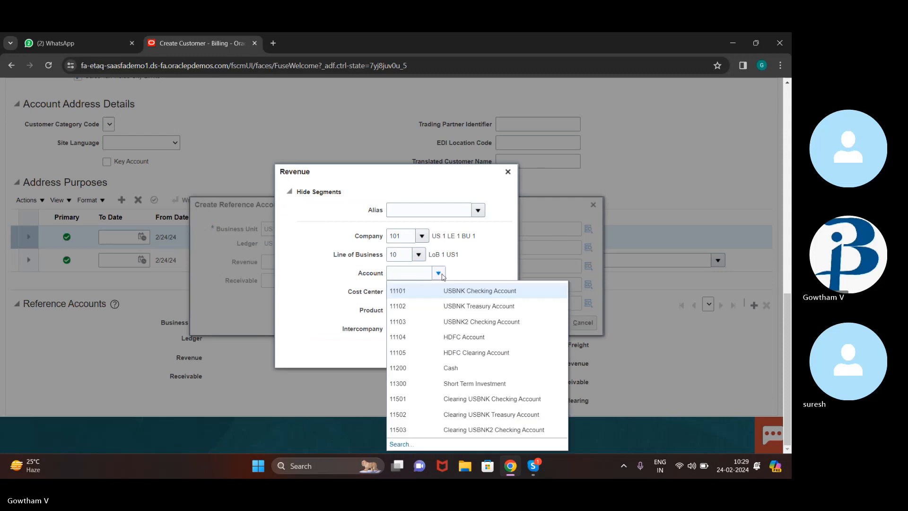
pyautogui.click(486, 340)
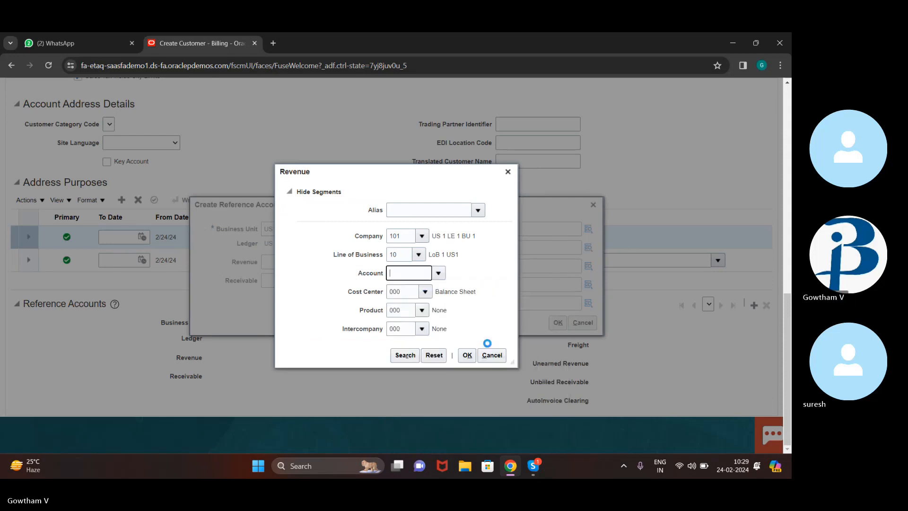
# Try to confirm the revenue account combination with cost center 131 Food & Commercial.
pyautogui.click(425, 292)
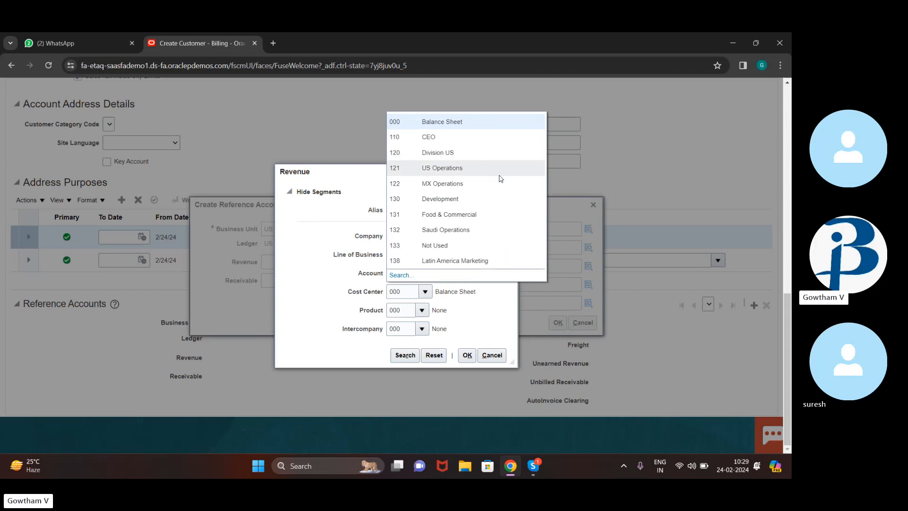
pyautogui.click(491, 218)
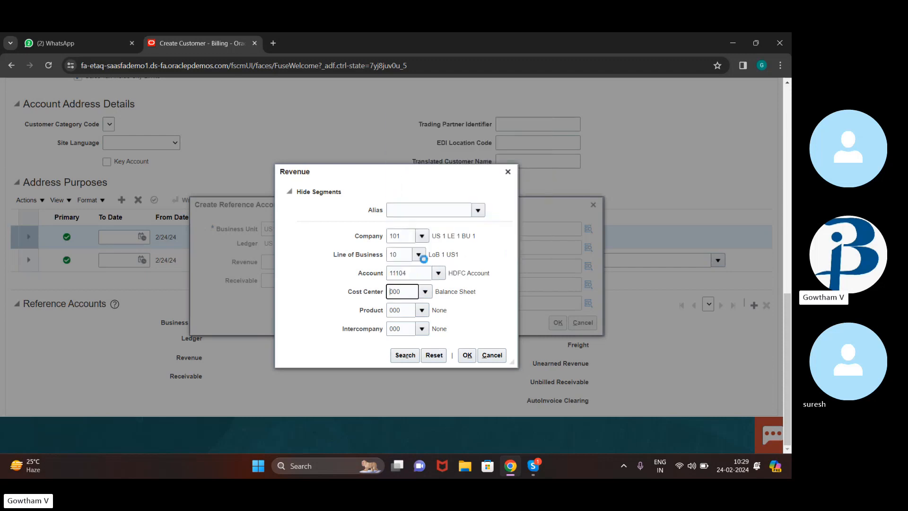
pyautogui.click(472, 361)
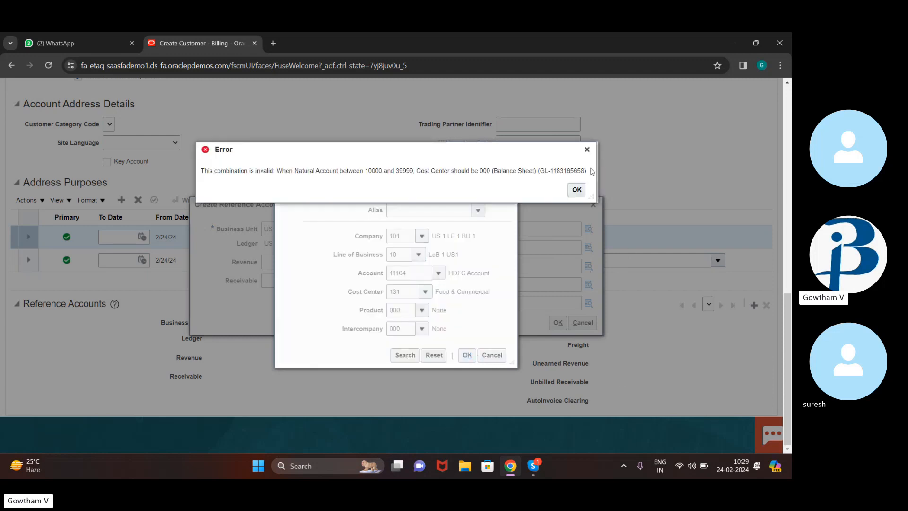
pyautogui.click(587, 150)
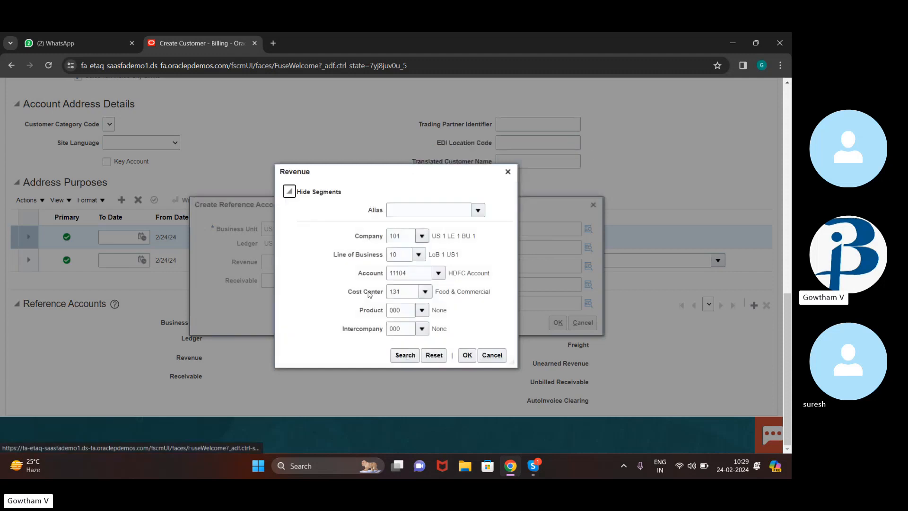
# Set the Revenue cost center to 464 Sales West and try to confirm the account combination.
pyautogui.click(424, 292)
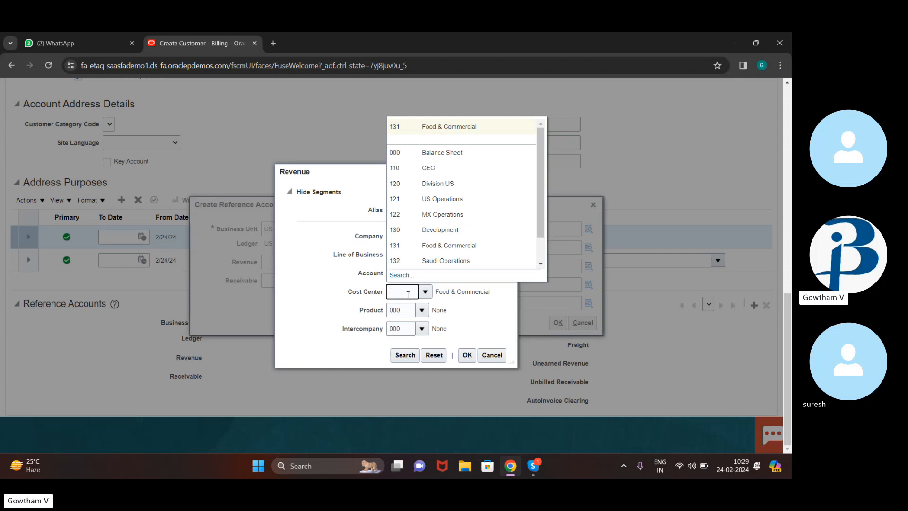
pyautogui.write('46')
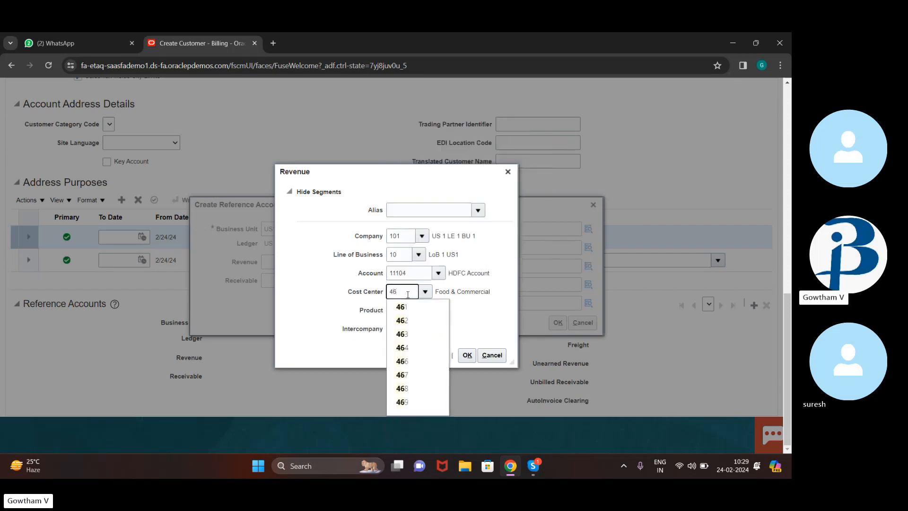
pyautogui.click(415, 347)
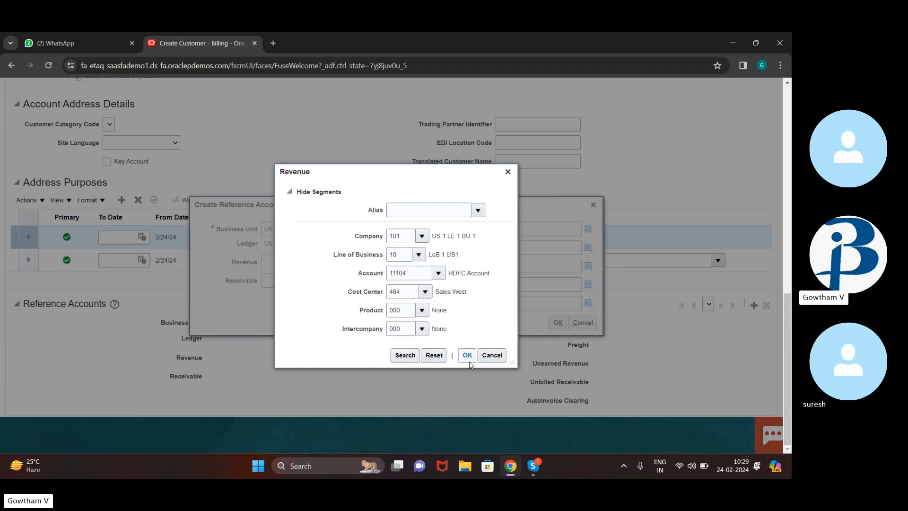
pyautogui.click(467, 355)
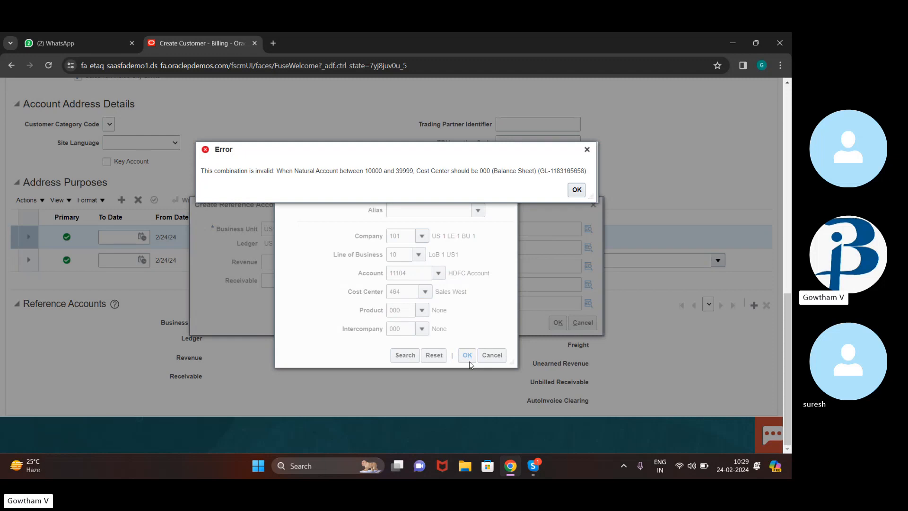
pyautogui.press('Return')
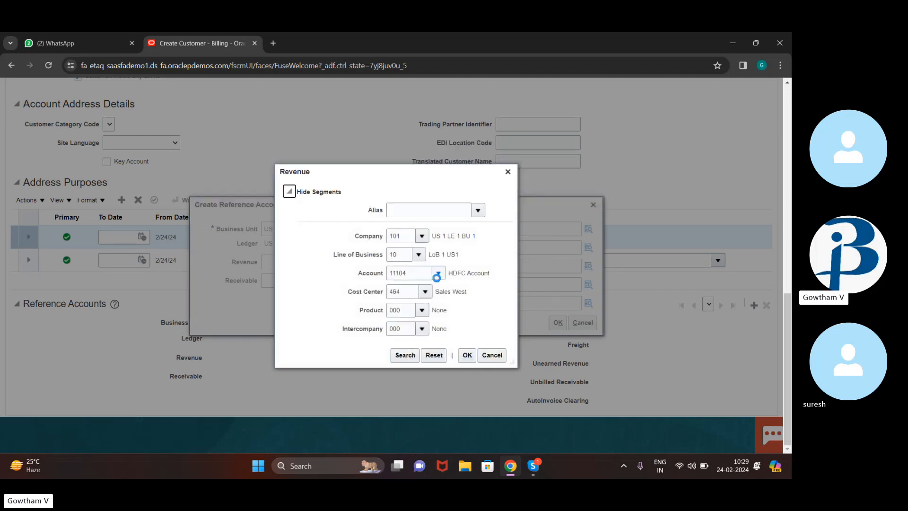
# Replace the account segment of the Revenue combination with 410000.
pyautogui.click(420, 279)
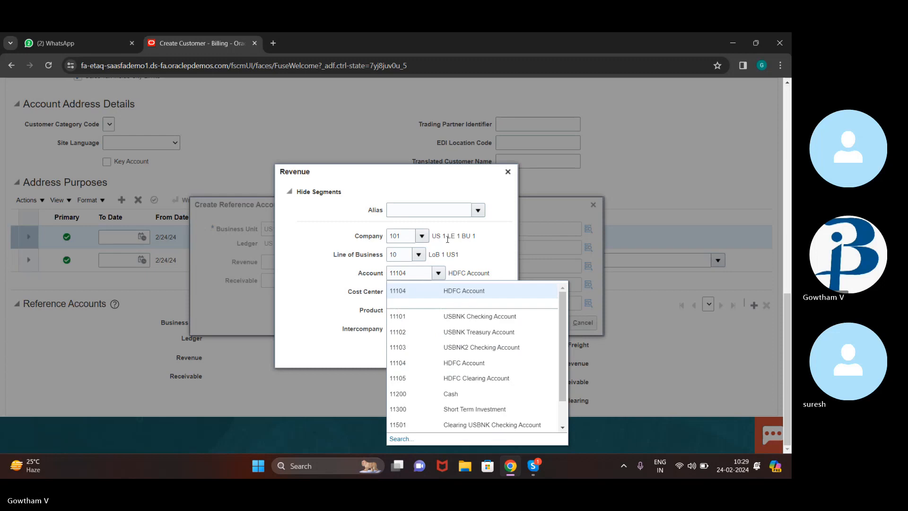
pyautogui.click(410, 276)
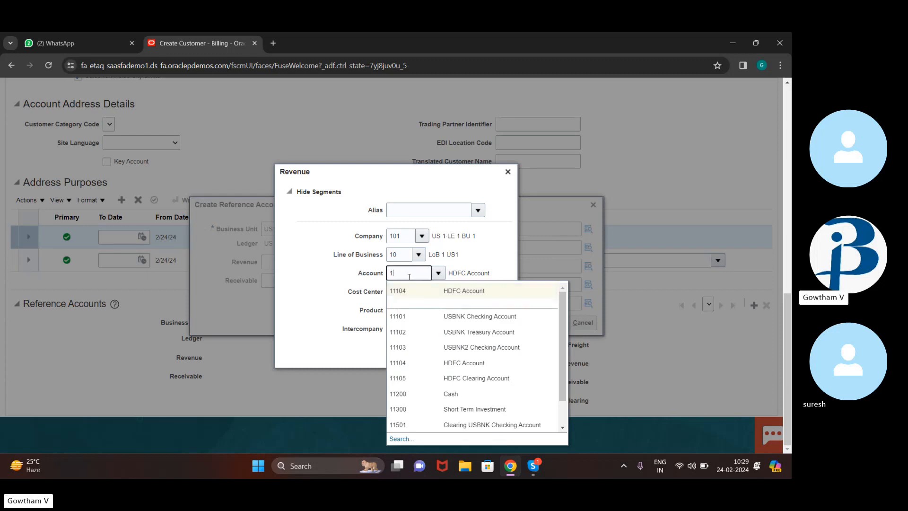
pyautogui.press('BackSpace')
pyautogui.write('4')
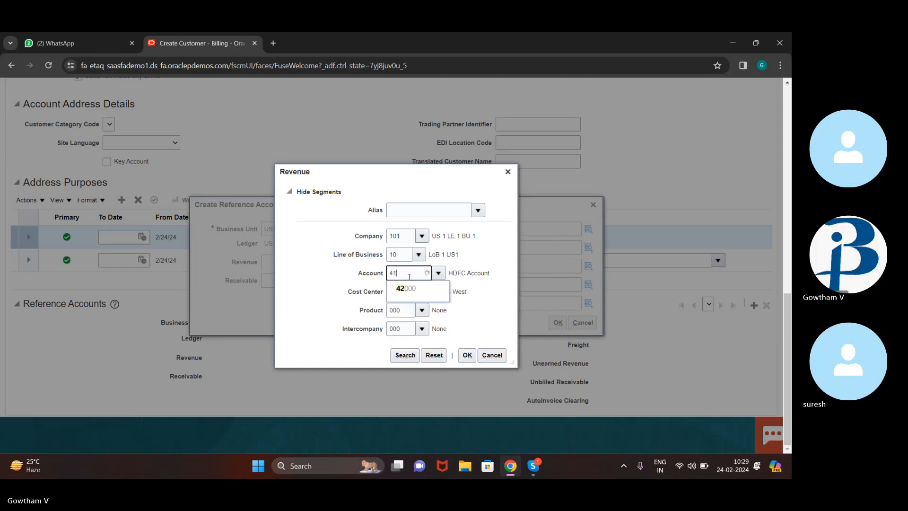
pyautogui.write('1634')
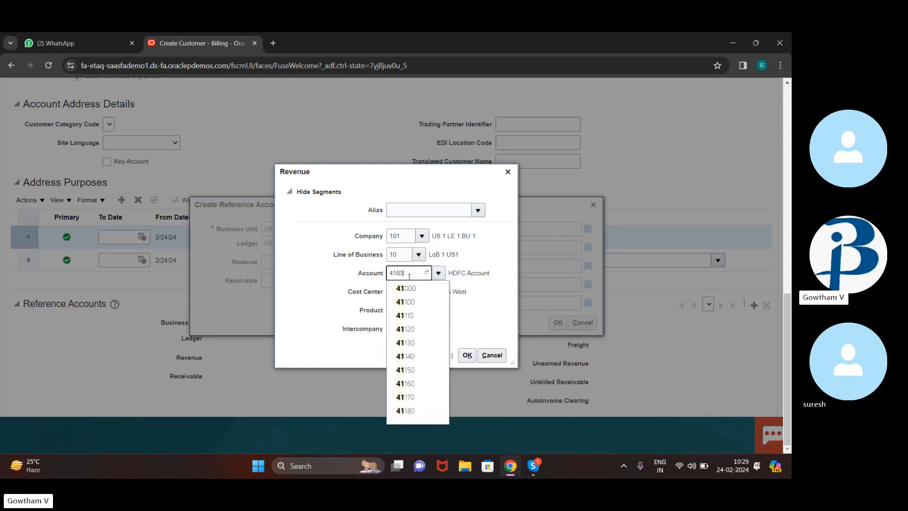
pyautogui.press('BackSpace')
pyautogui.press('BackSpace')
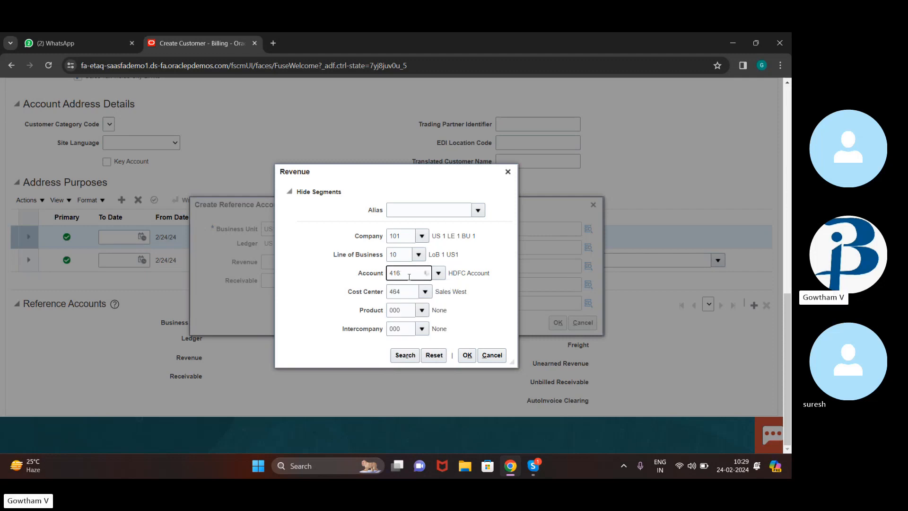
pyautogui.write('24')
pyautogui.press('BackSpace')
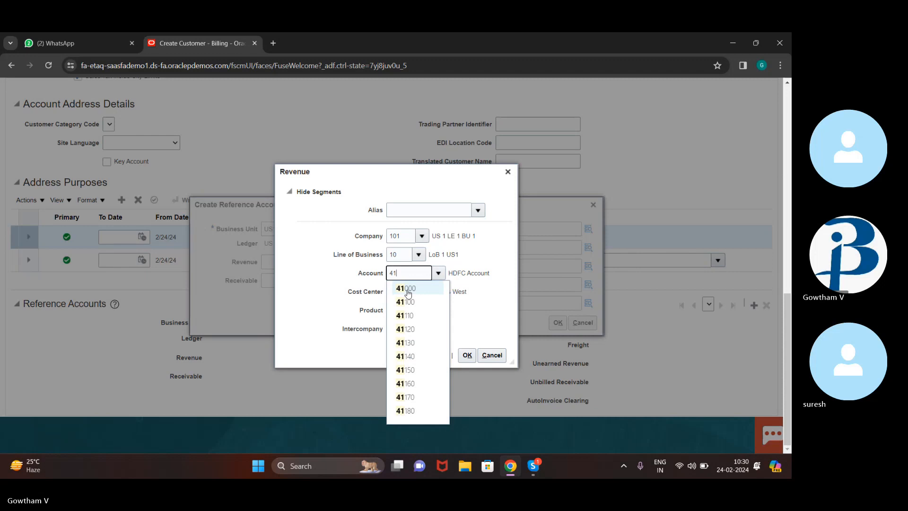
pyautogui.click(497, 304)
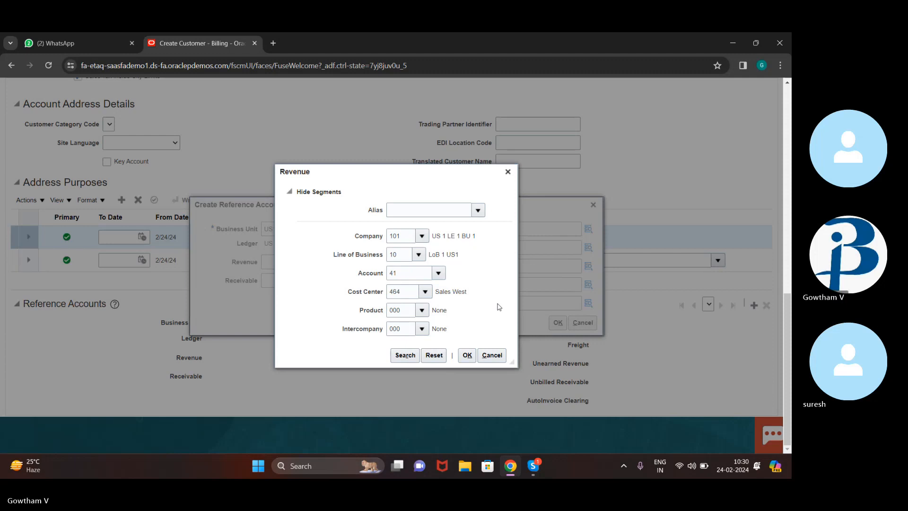
pyautogui.click(402, 276)
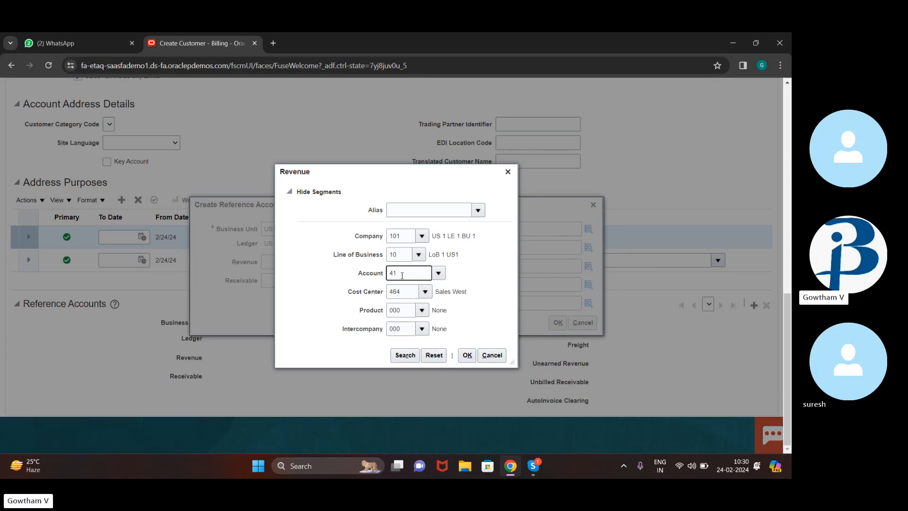
pyautogui.write('00')
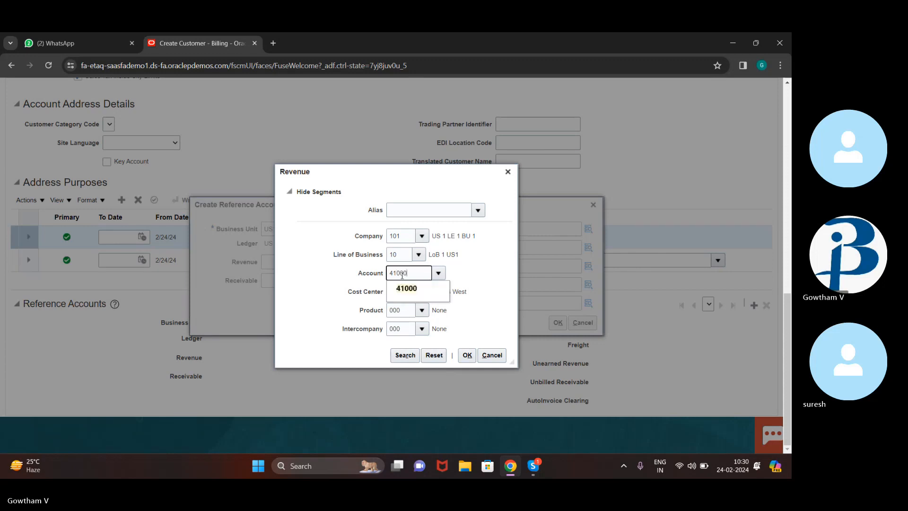
pyautogui.press('BackSpace')
pyautogui.write('000')
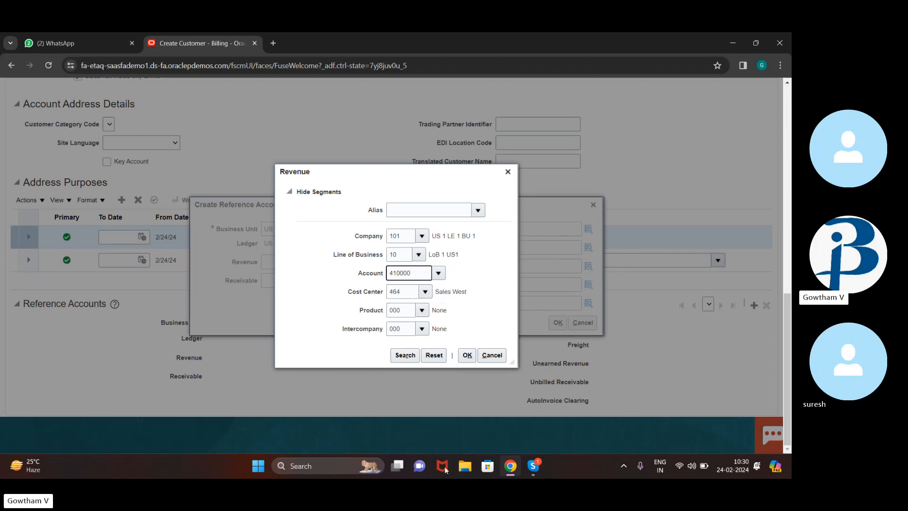
# Mute and unmute the microphone in the Skype call, and switch back to the customer page in Chrome.
pyautogui.click(535, 469)
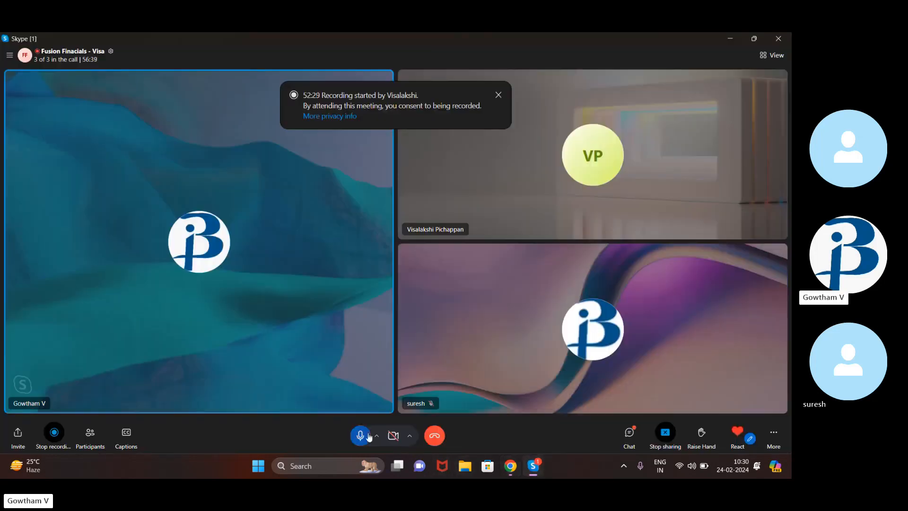
pyautogui.click(357, 430)
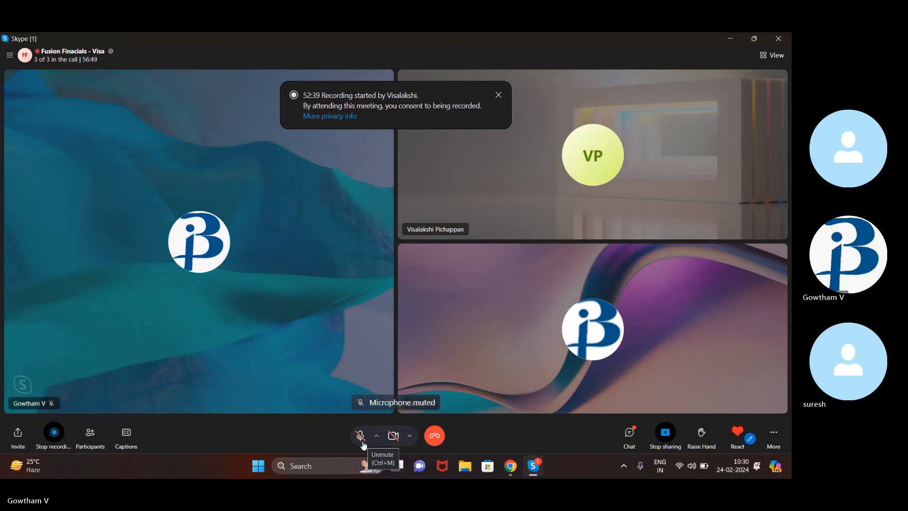
pyautogui.click(362, 442)
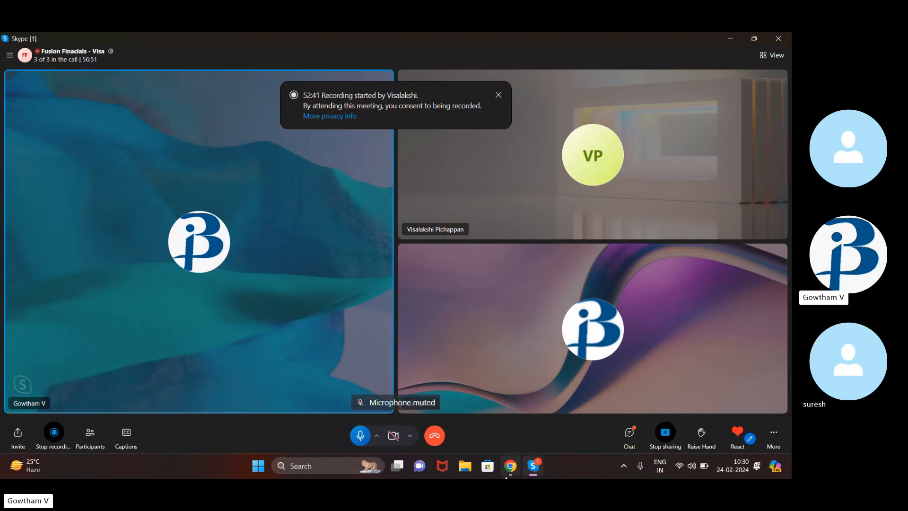
pyautogui.click(510, 466)
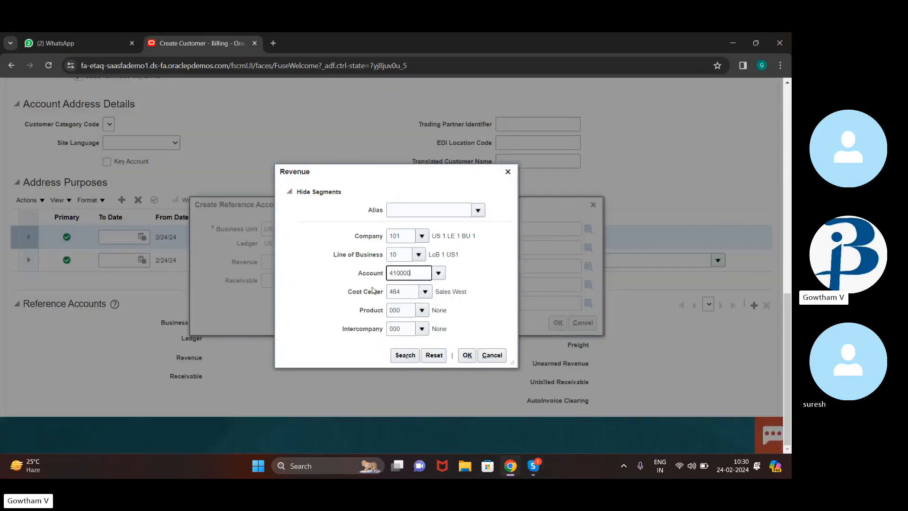
# Try to confirm the Revenue combination for account 410000 with cost center 464 and again with cost center 24500.
pyautogui.click(466, 355)
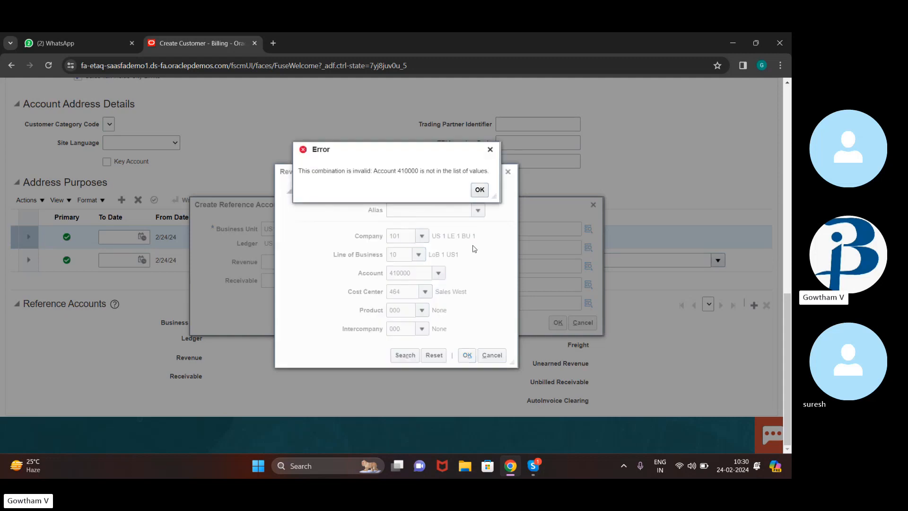
pyautogui.click(479, 189)
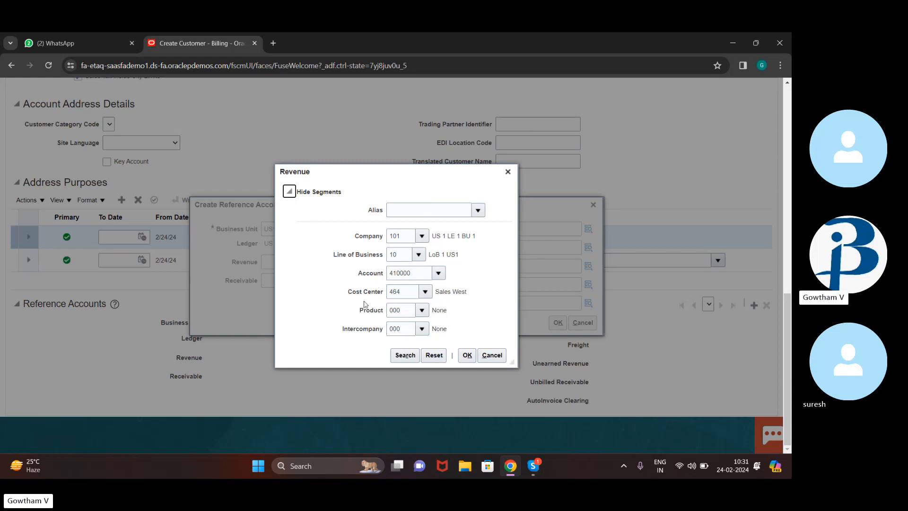
pyautogui.click(406, 298)
pyautogui.press('BackSpace')
pyautogui.write('24500')
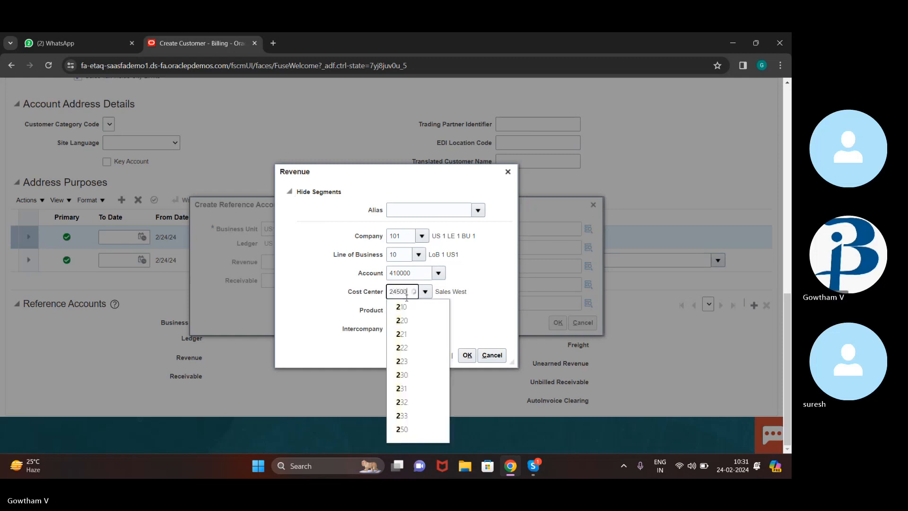
pyautogui.click(402, 305)
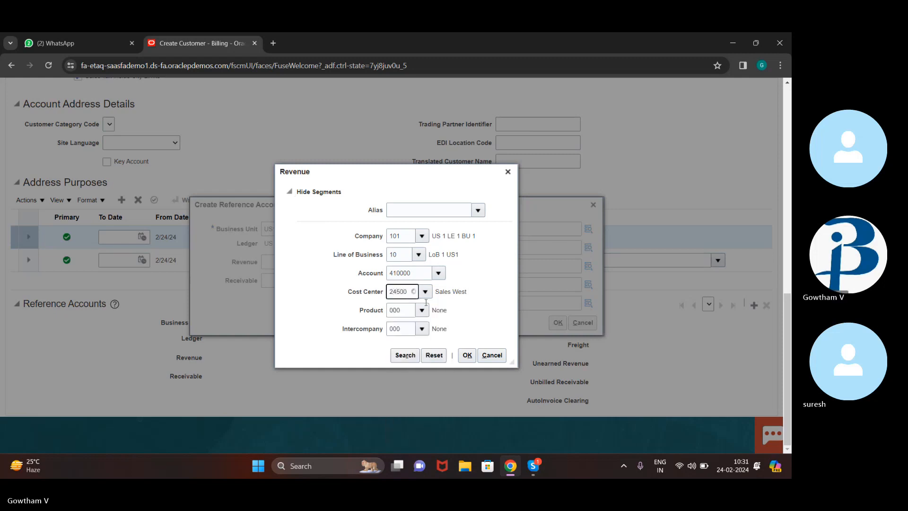
pyautogui.click(467, 355)
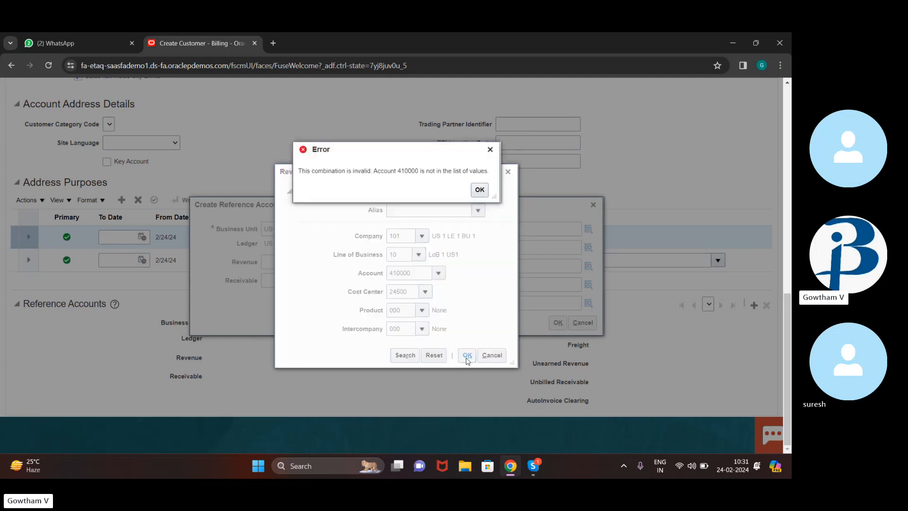
pyautogui.click(479, 189)
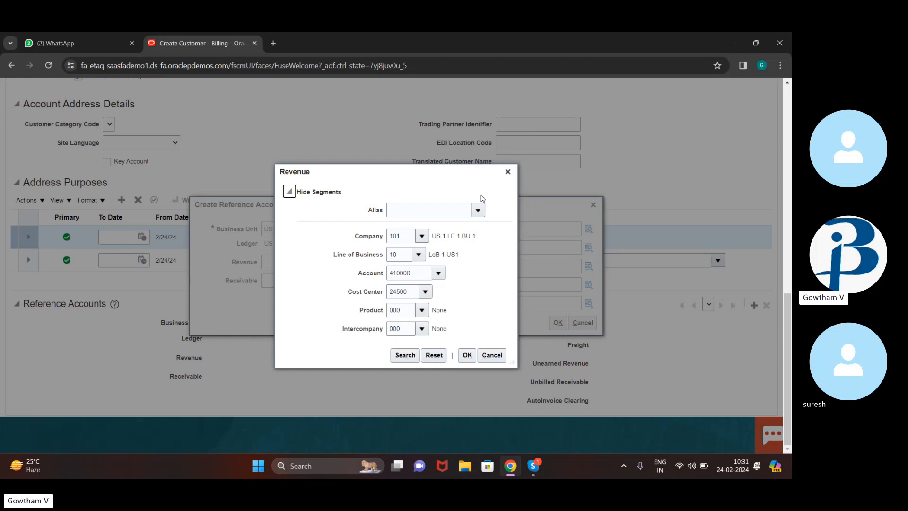
# Set the Revenue account segment to 41000 and the cost center to 464, and confirm the combination.
pyautogui.click(418, 273)
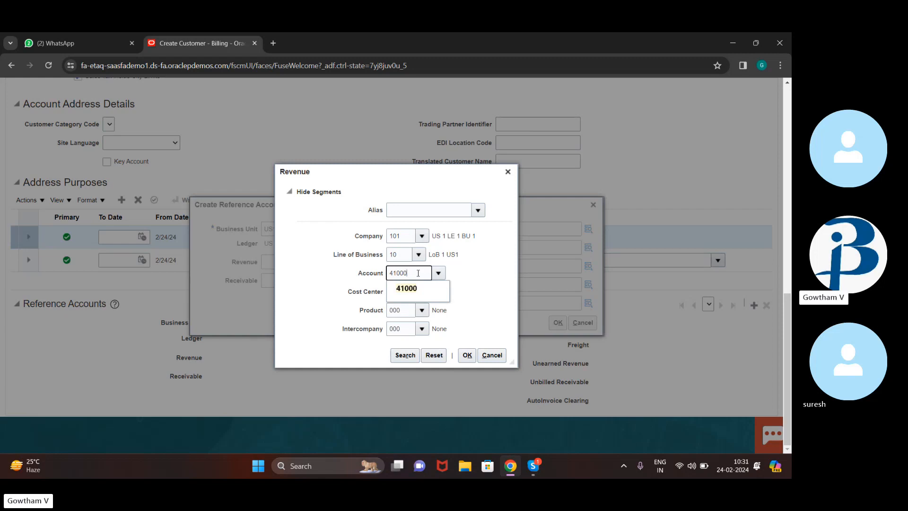
pyautogui.click(469, 358)
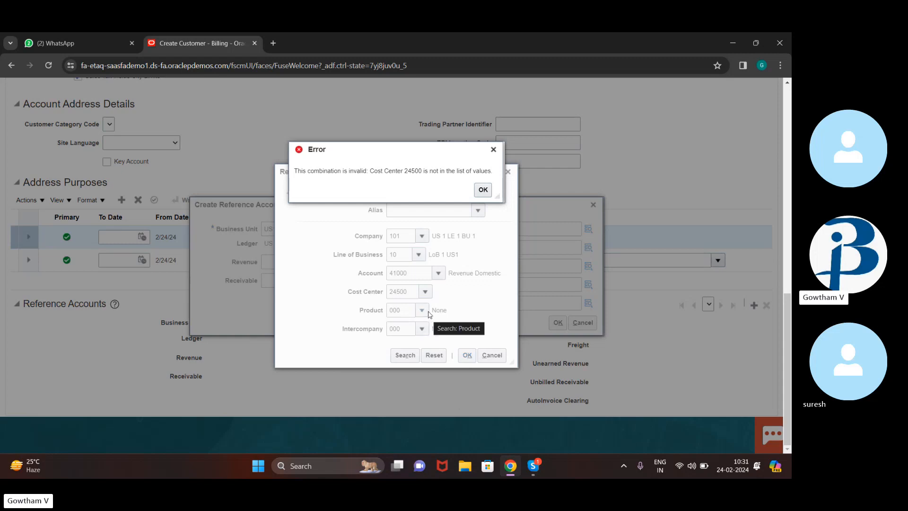
pyautogui.click(410, 293)
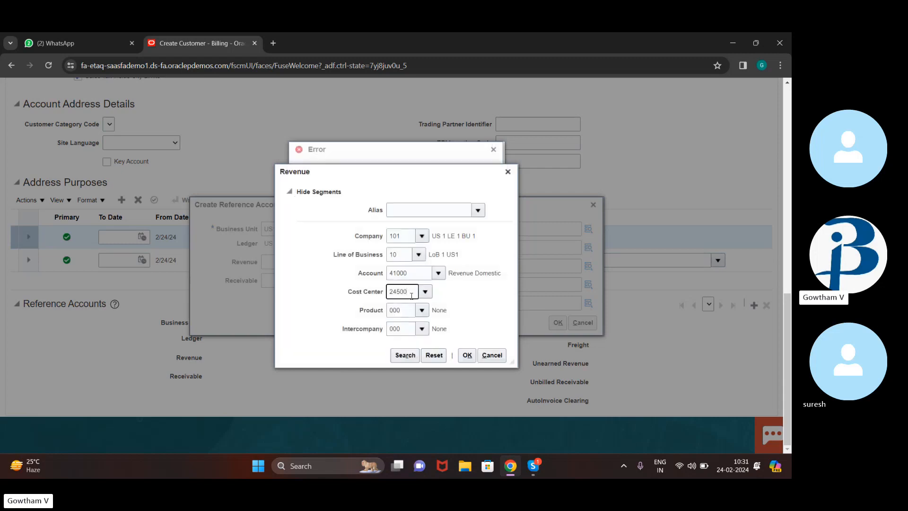
pyautogui.press('BackSpace')
pyautogui.press('BackSpace')
pyautogui.press('BackSpace')
pyautogui.press('BackSpace')
pyautogui.press('BackSpace')
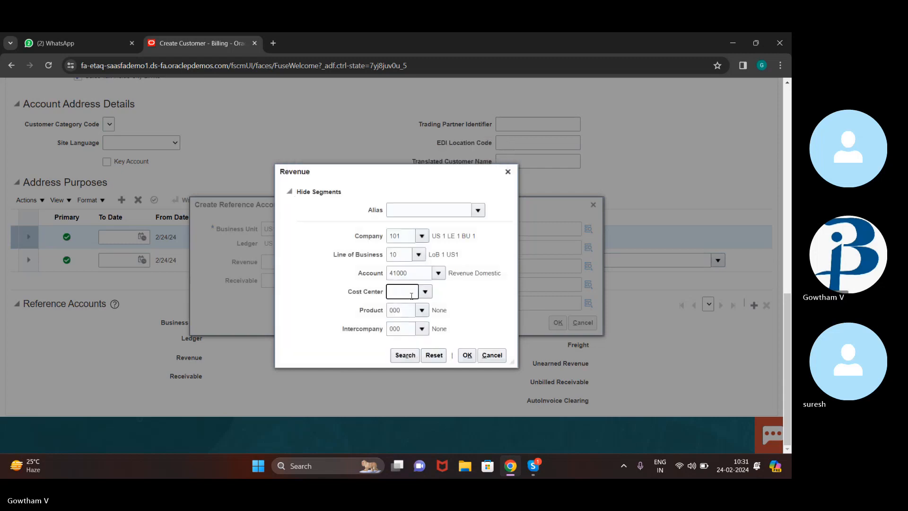
pyautogui.write('464')
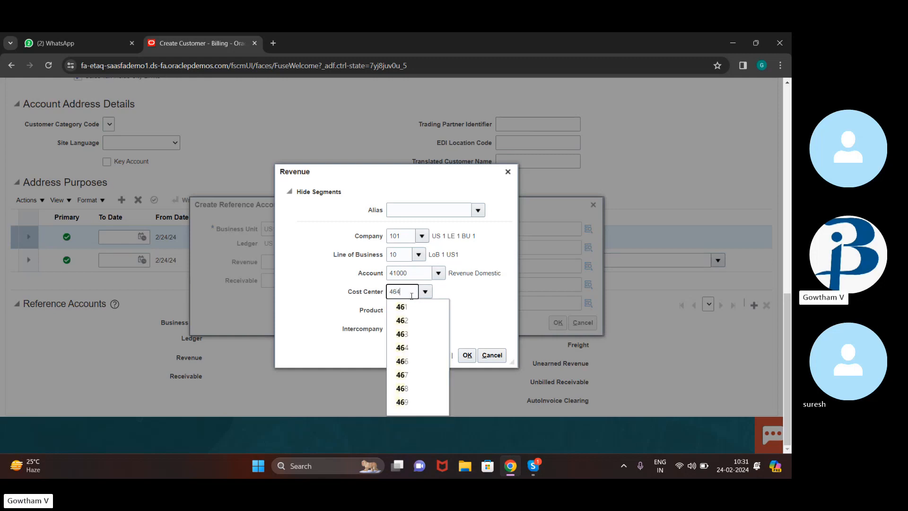
pyautogui.press('Tab')
pyautogui.click(466, 355)
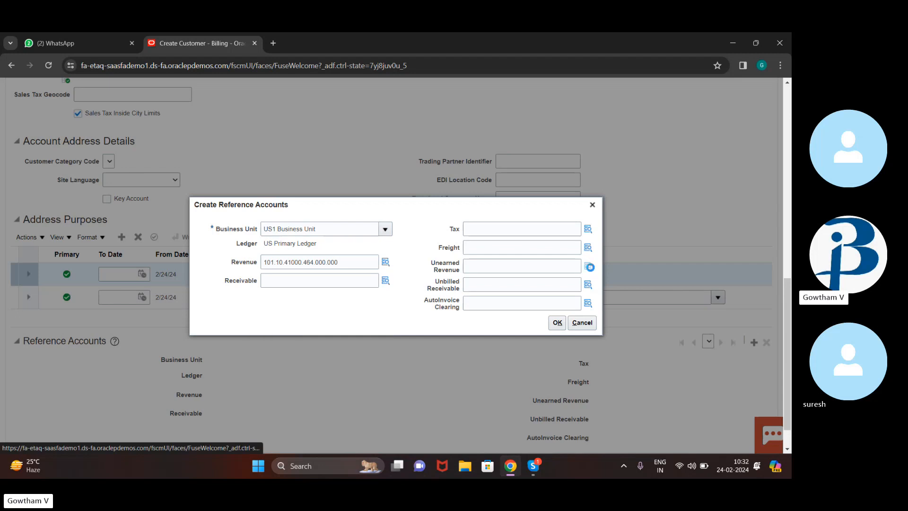
# Set the account segment of Unearned Revenue to 24500, and confirm the combination and the new reference accounts.
pyautogui.click(590, 267)
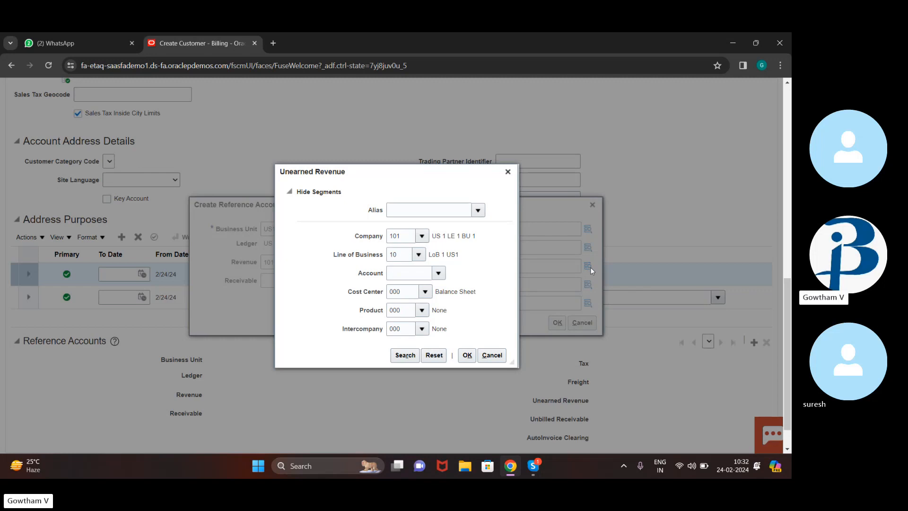
pyautogui.click(410, 276)
pyautogui.write('24500')
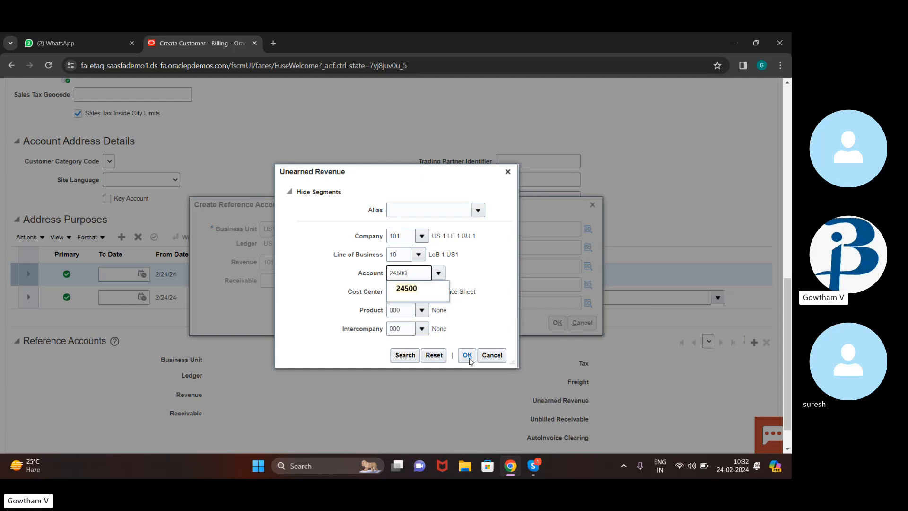
pyautogui.click(467, 356)
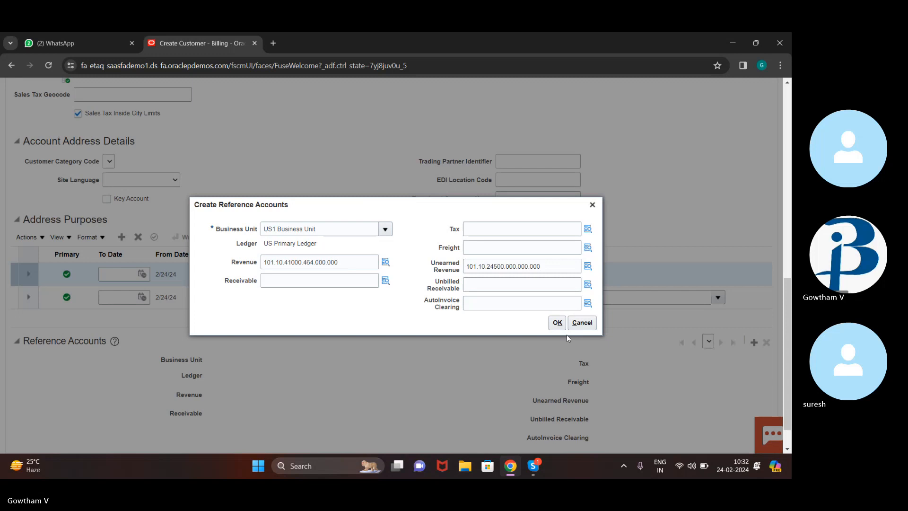
pyautogui.click(556, 323)
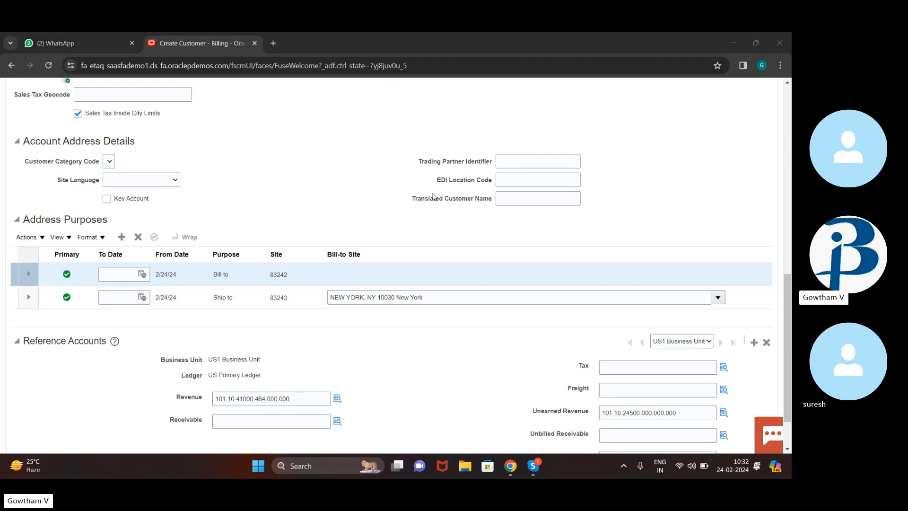
# Save and close the New York site of 11 buddy corporation, and return to the home page.
pyautogui.scroll(10, 452, 301)
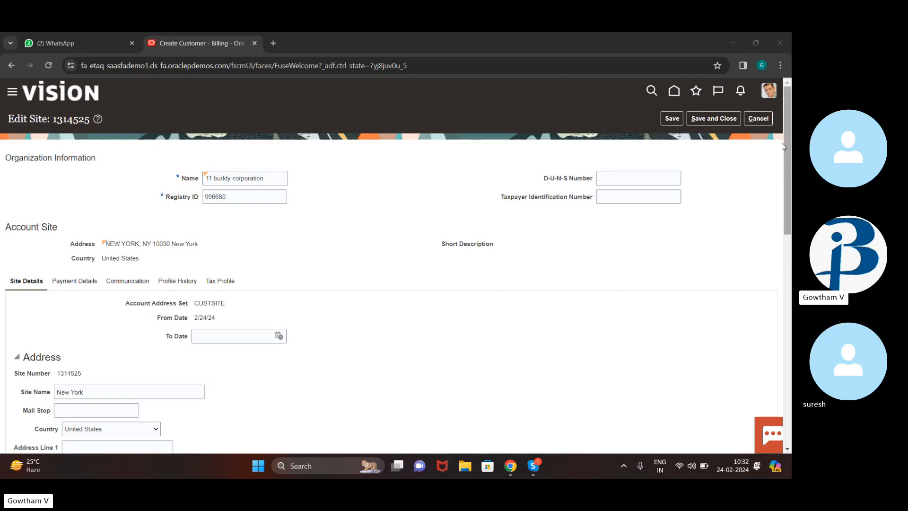
pyautogui.click(729, 123)
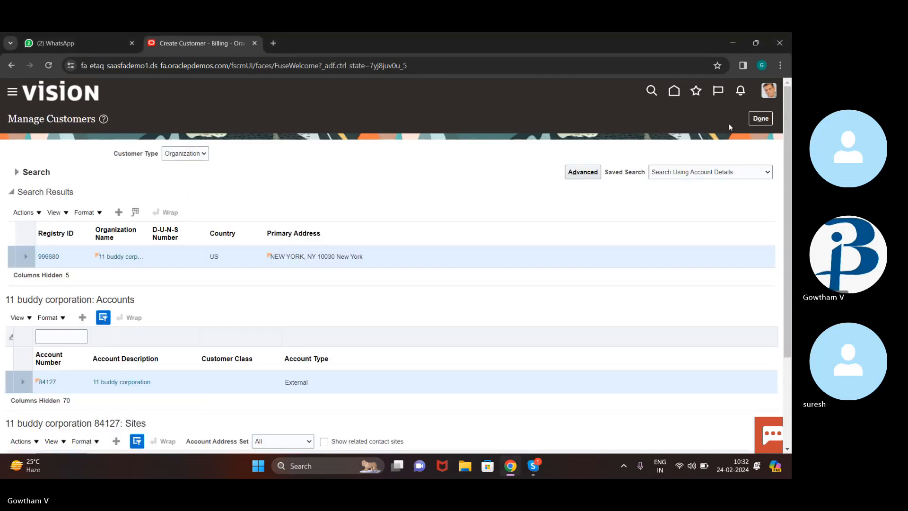
pyautogui.click(769, 118)
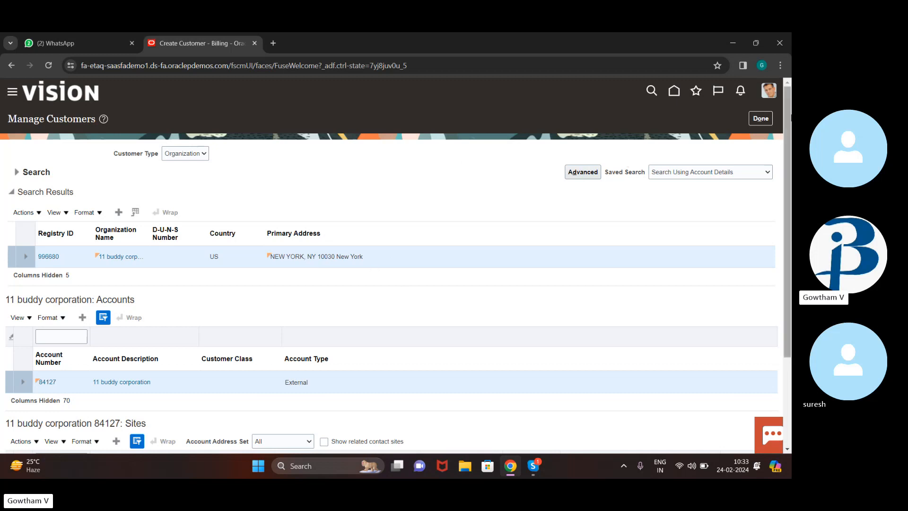
pyautogui.click(759, 121)
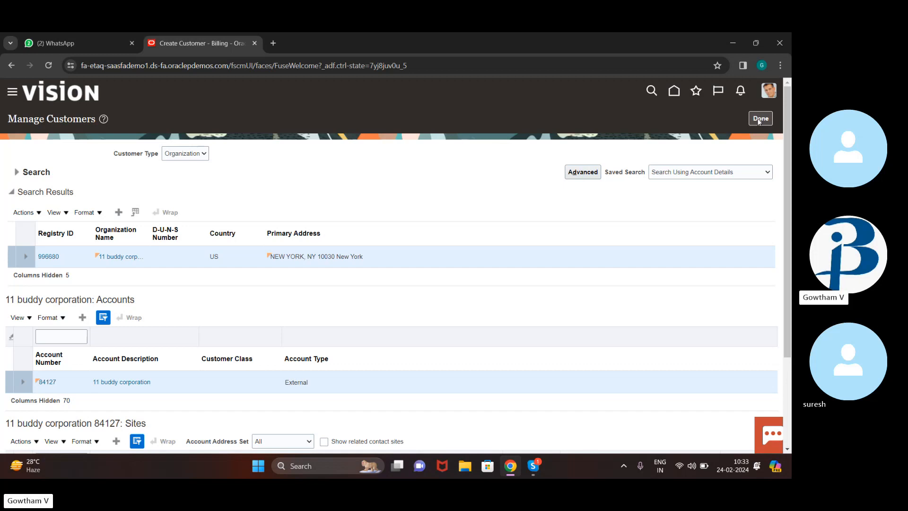
pyautogui.click(678, 89)
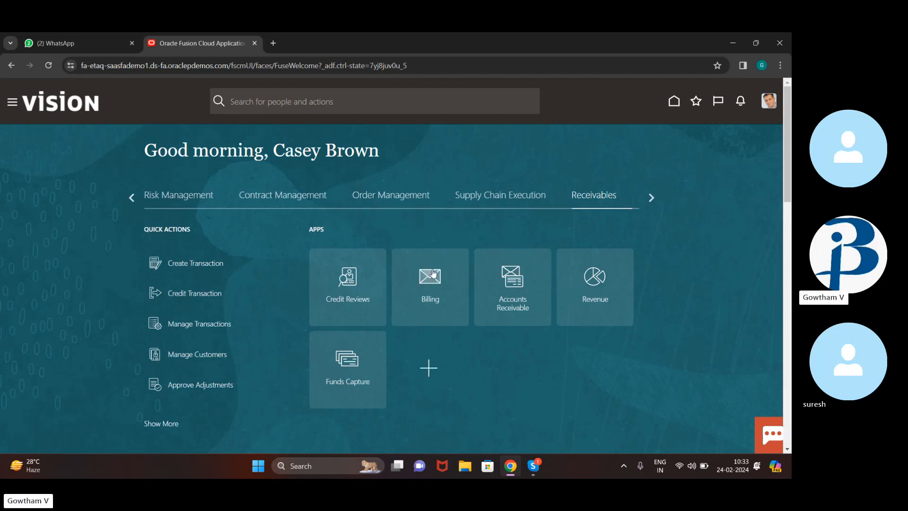
# View the invoice creation page in Billing and its bill-to customer search, discard the invoice, and return to the home page.
pyautogui.click(433, 273)
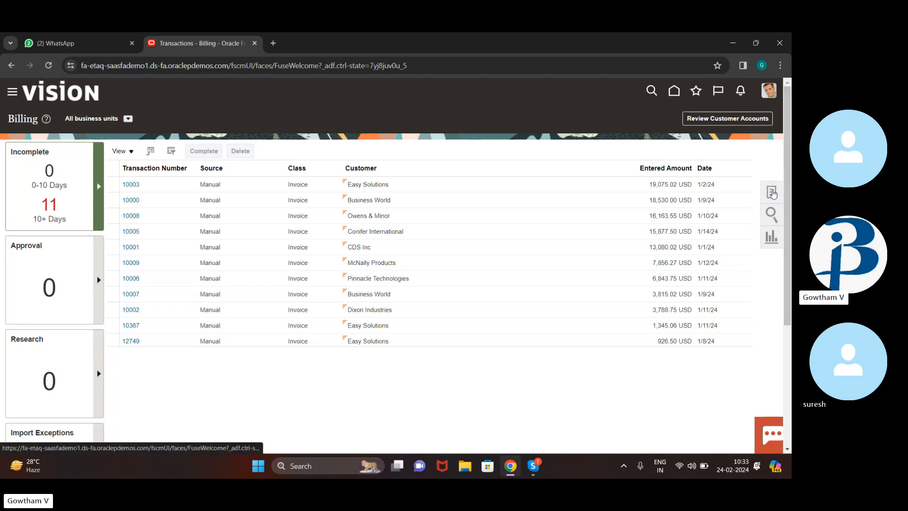
pyautogui.click(771, 193)
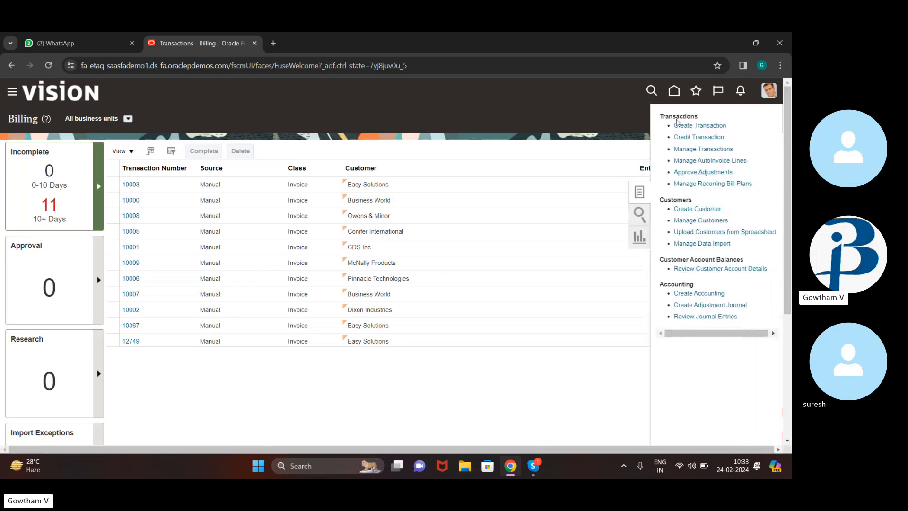
pyautogui.click(706, 126)
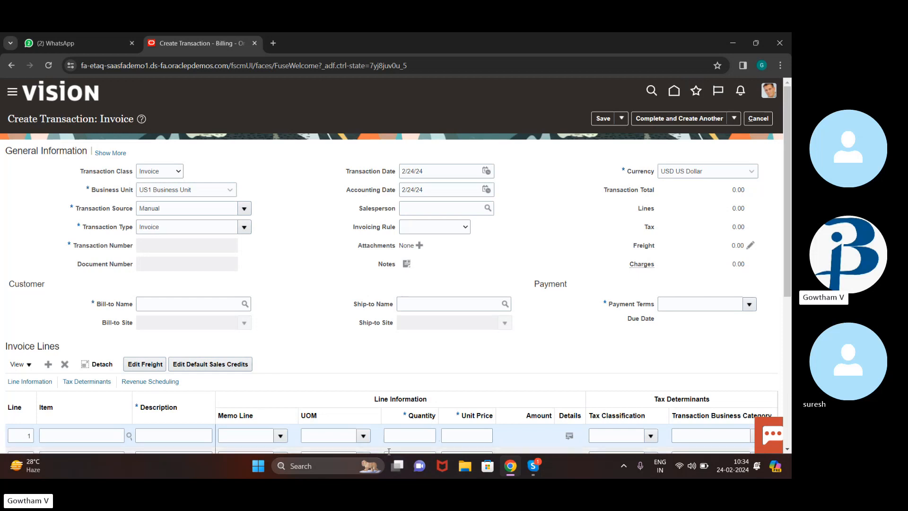
pyautogui.scroll(-2, 389, 425)
pyautogui.scroll(2, 284, 359)
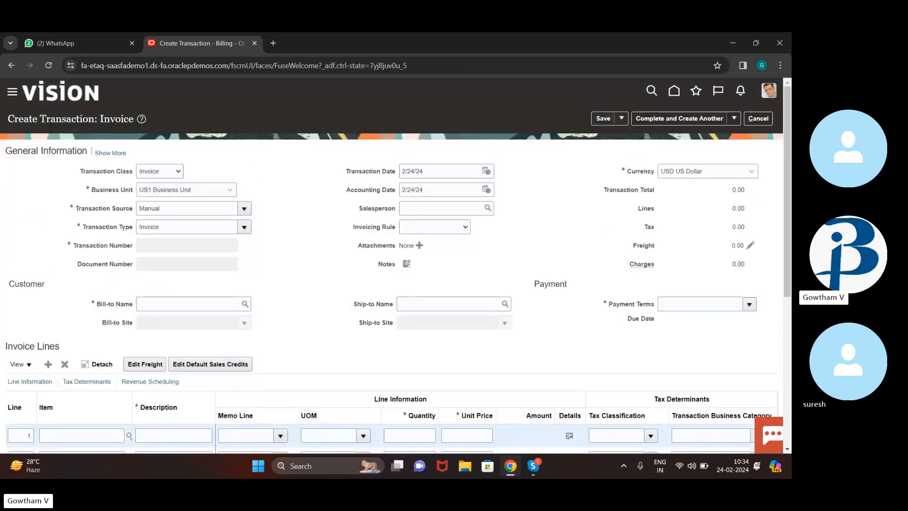
pyautogui.click(245, 304)
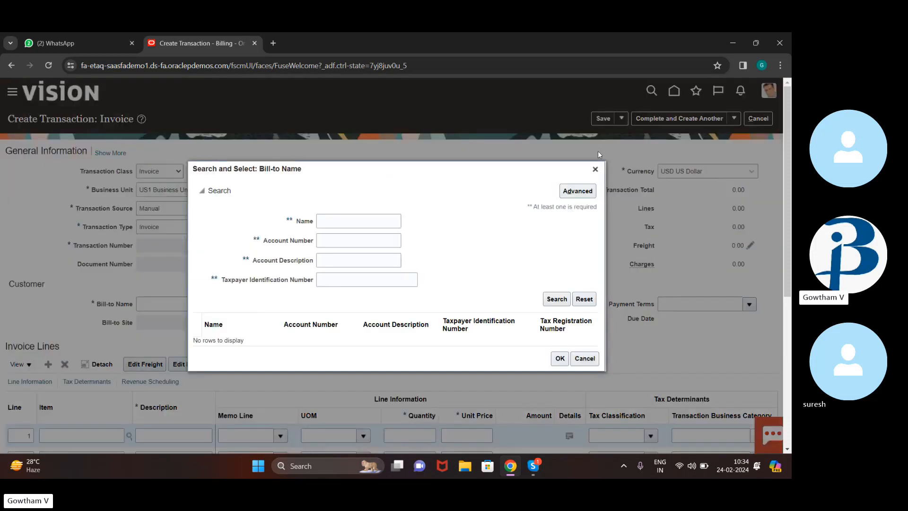
pyautogui.click(595, 168)
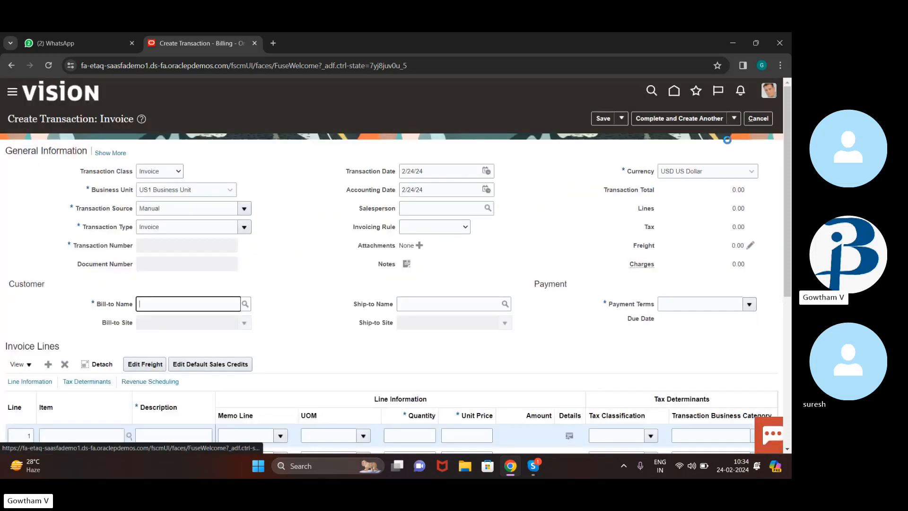
pyautogui.click(771, 119)
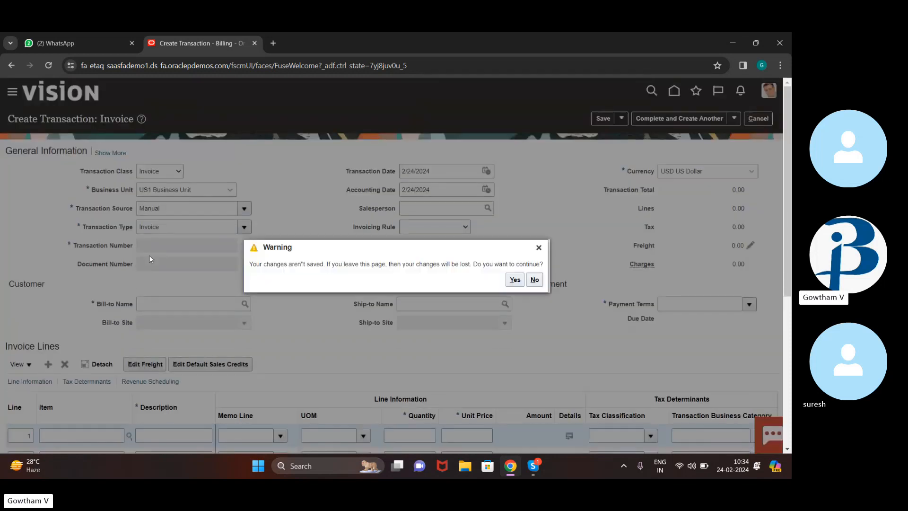
pyautogui.click(515, 280)
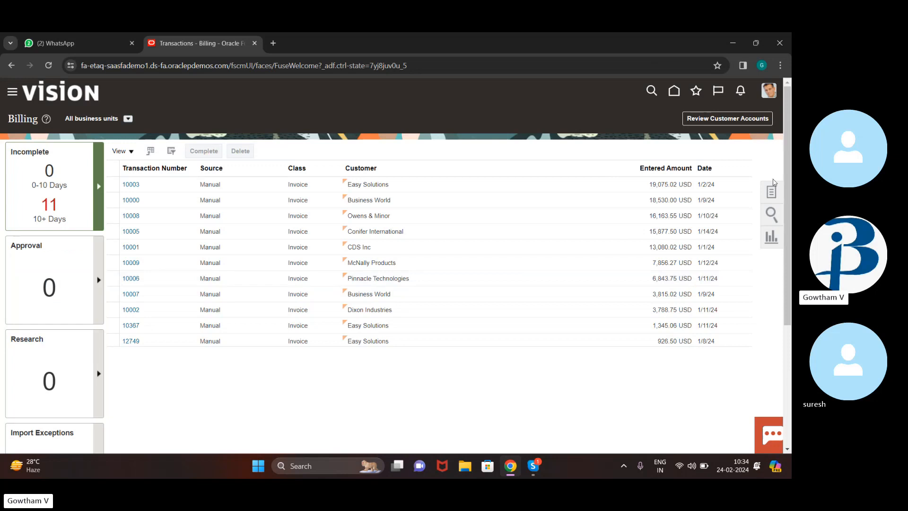
pyautogui.click(771, 192)
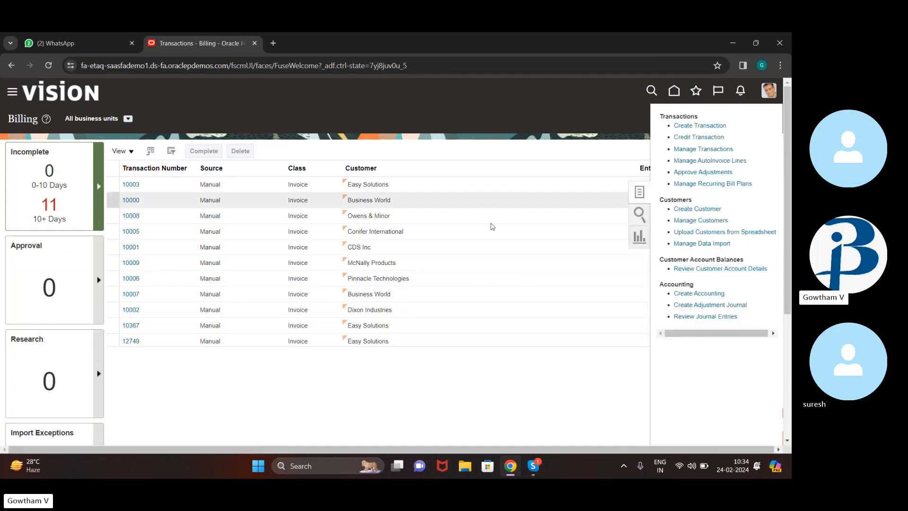
pyautogui.click(579, 213)
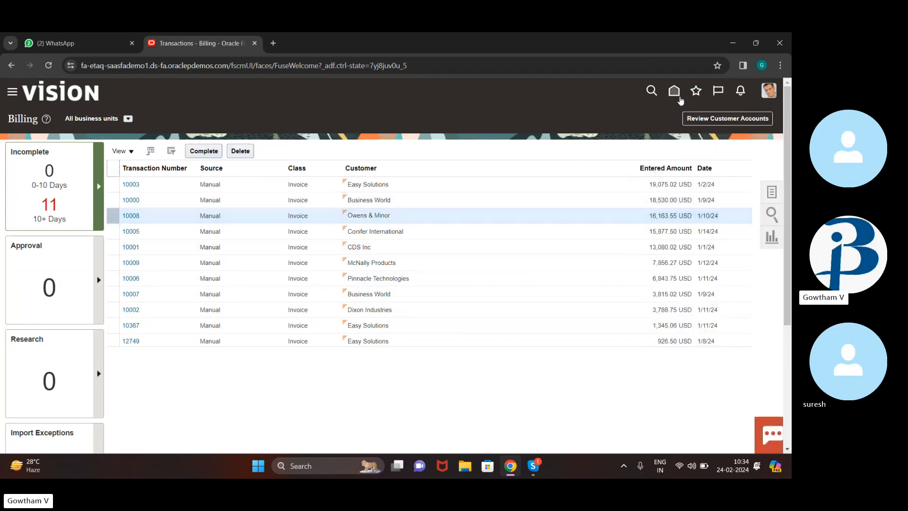
pyautogui.click(673, 91)
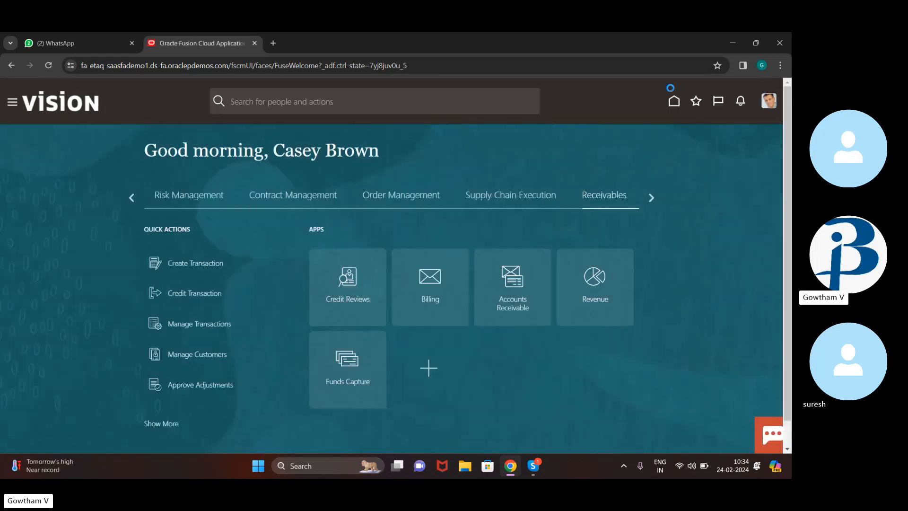
pyautogui.click(511, 285)
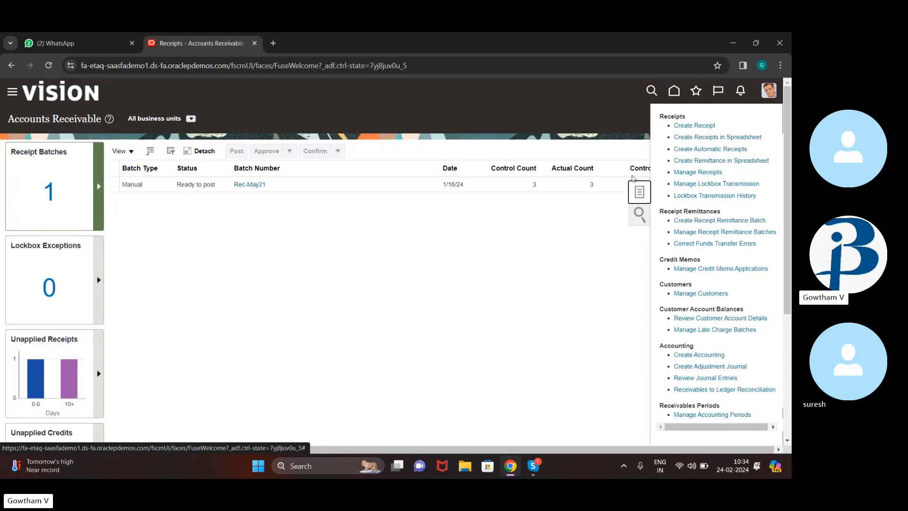
pyautogui.click(685, 125)
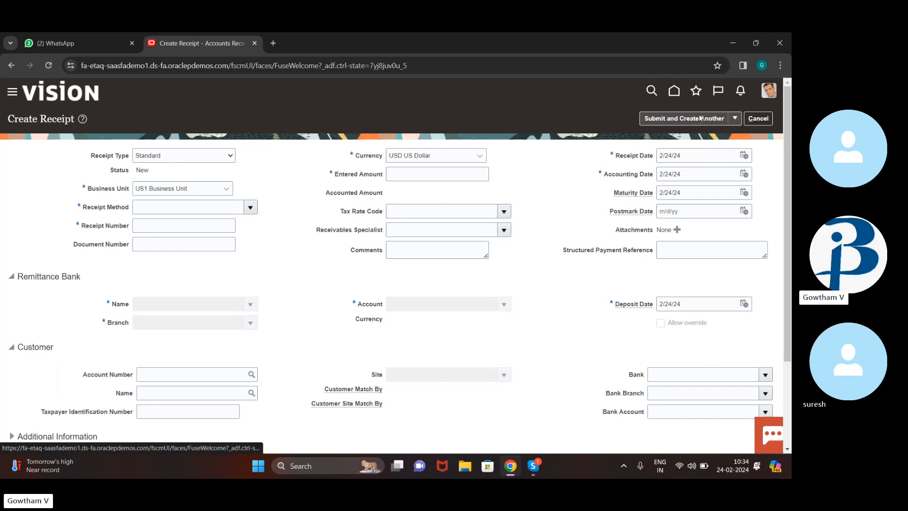
pyautogui.click(251, 209)
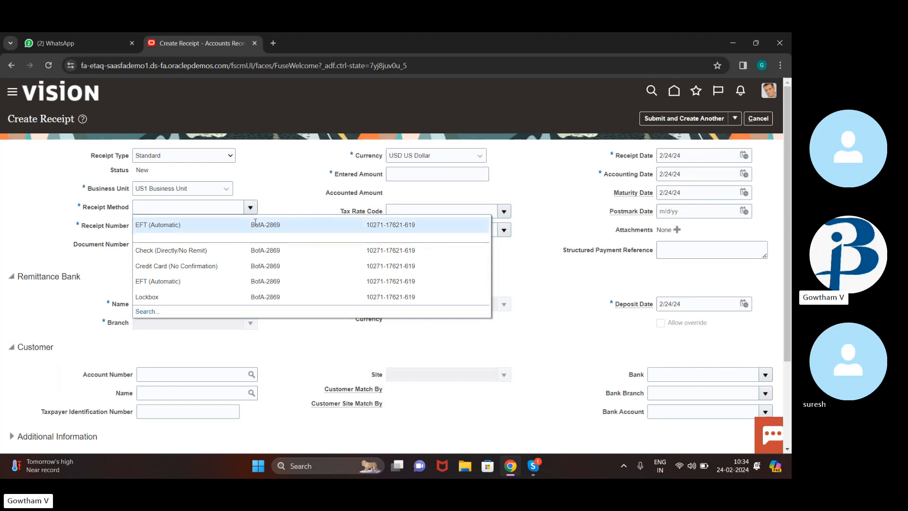
pyautogui.click(256, 224)
pyautogui.click(166, 227)
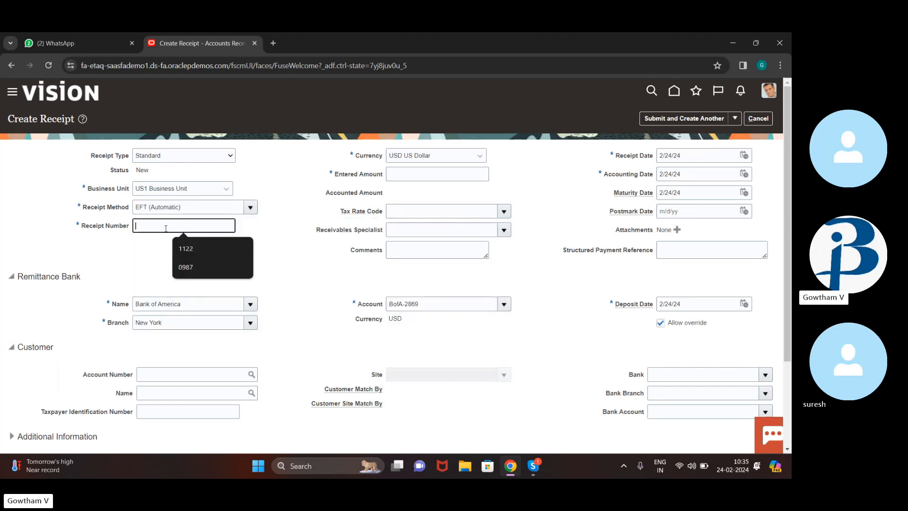
pyautogui.write('8857')
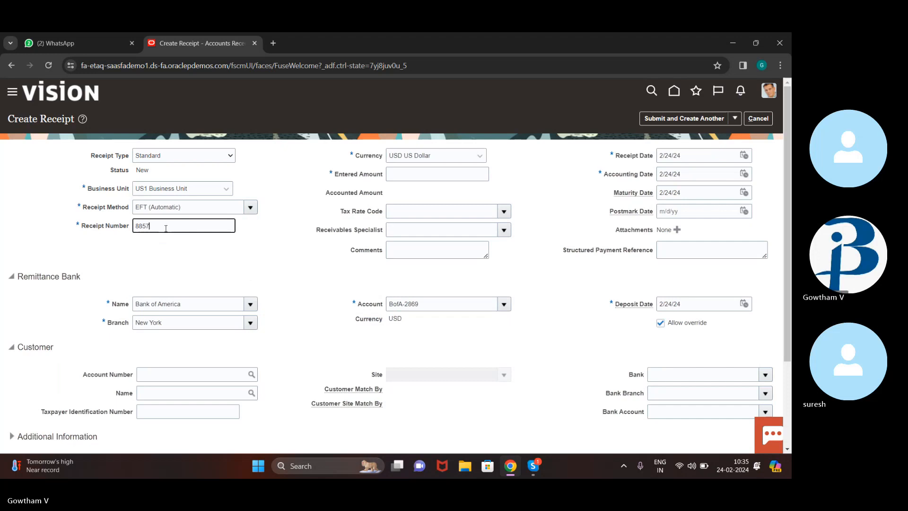
pyautogui.click(423, 173)
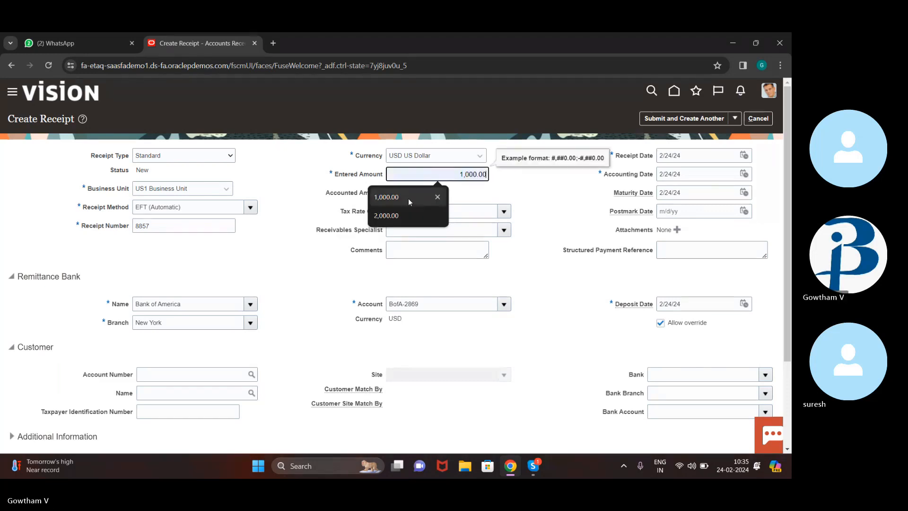
pyautogui.click(758, 119)
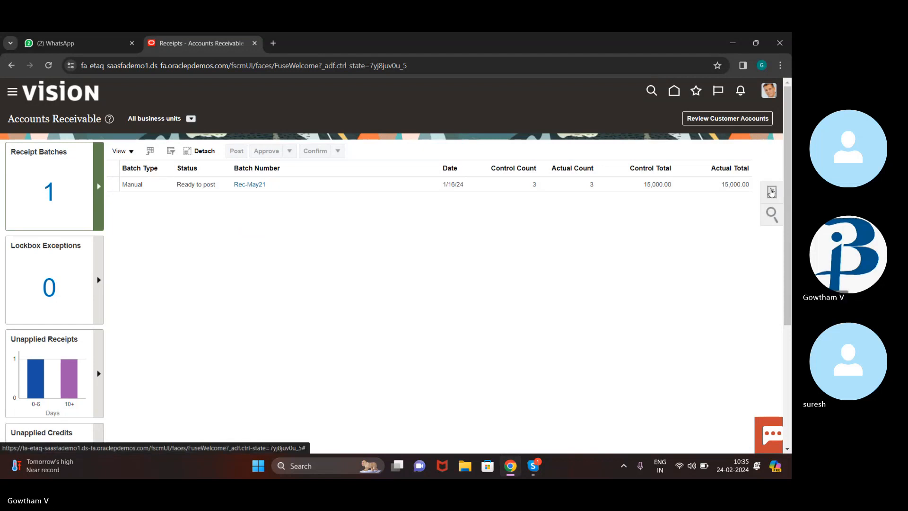
pyautogui.click(771, 192)
pyautogui.click(645, 185)
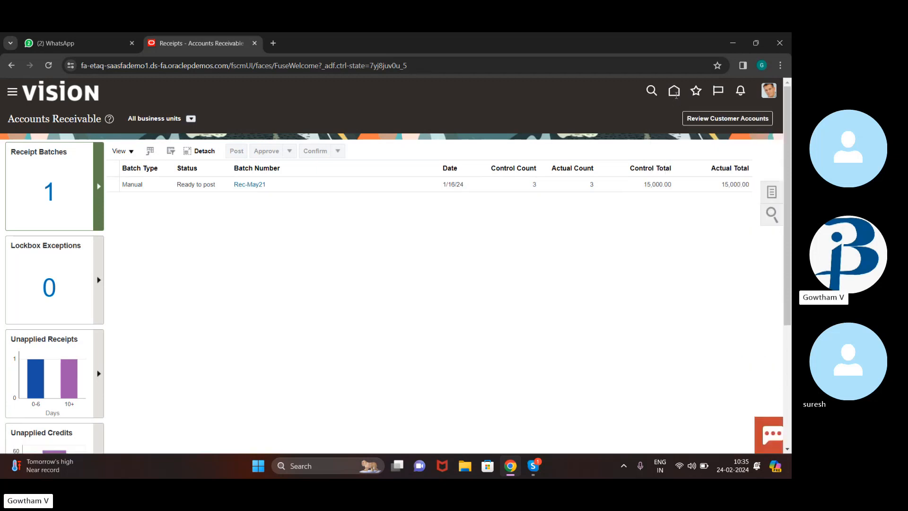
# Return to the home page and start creating a new organization customer from Billing.
pyautogui.click(674, 92)
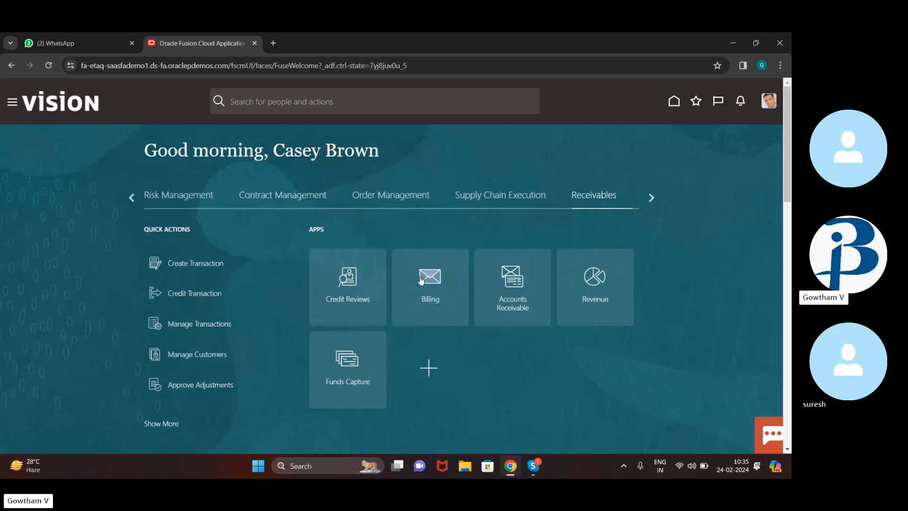
pyautogui.click(421, 280)
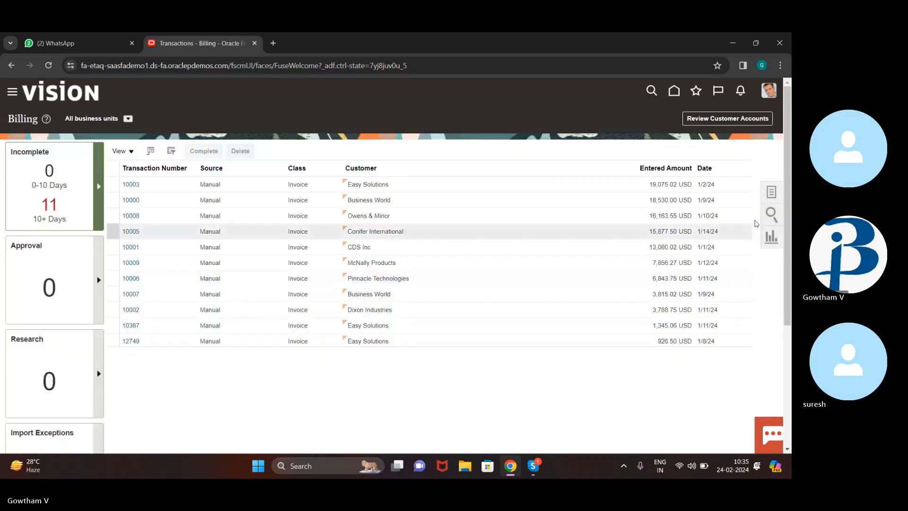
pyautogui.click(772, 197)
pyautogui.click(708, 210)
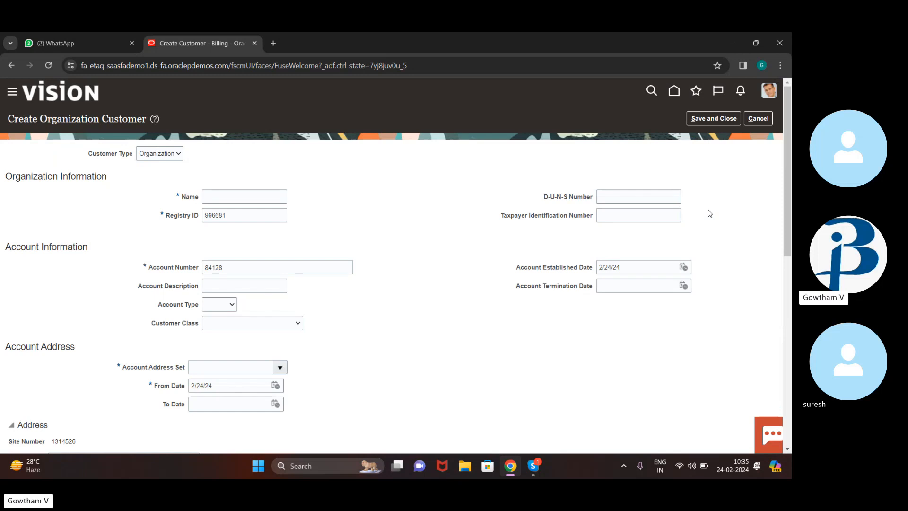
# Set the new organization customer's name to "11 buddy corp".
pyautogui.click(244, 194)
pyautogui.write('7')
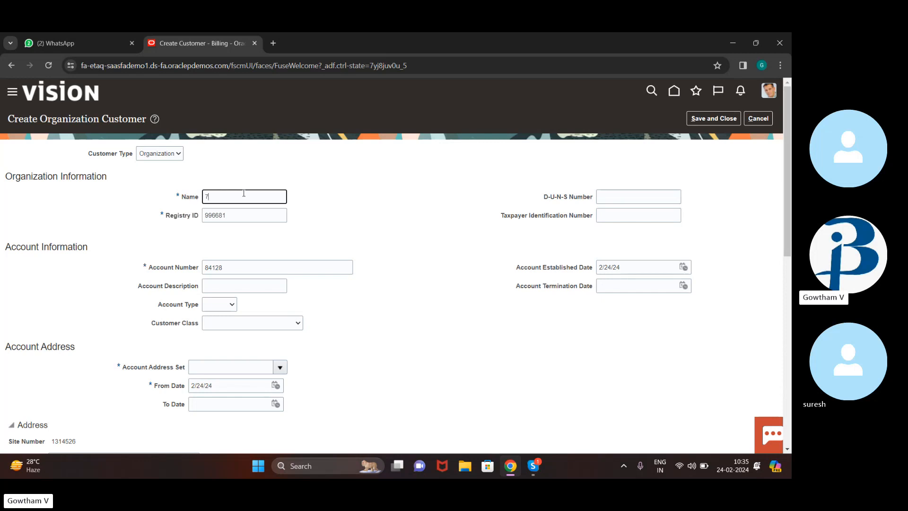
pyautogui.write('7 budd')
pyautogui.hotkey('ctrl', 'a')
pyautogui.press('BackSpace')
pyautogui.write('11 buddy')
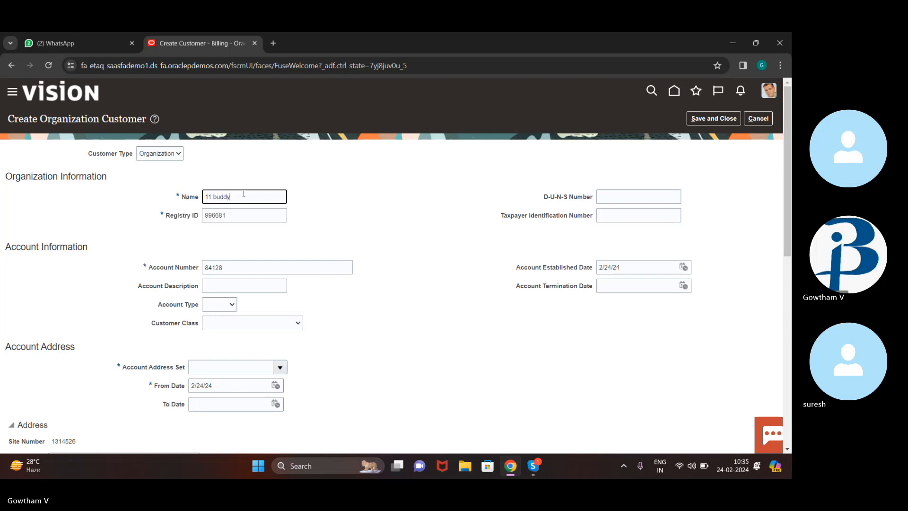
pyautogui.write(' corp')
# Set the account description to "11 buddy corp" and the account type to External.
pyautogui.click(251, 283)
pyautogui.write('11 buddy ')
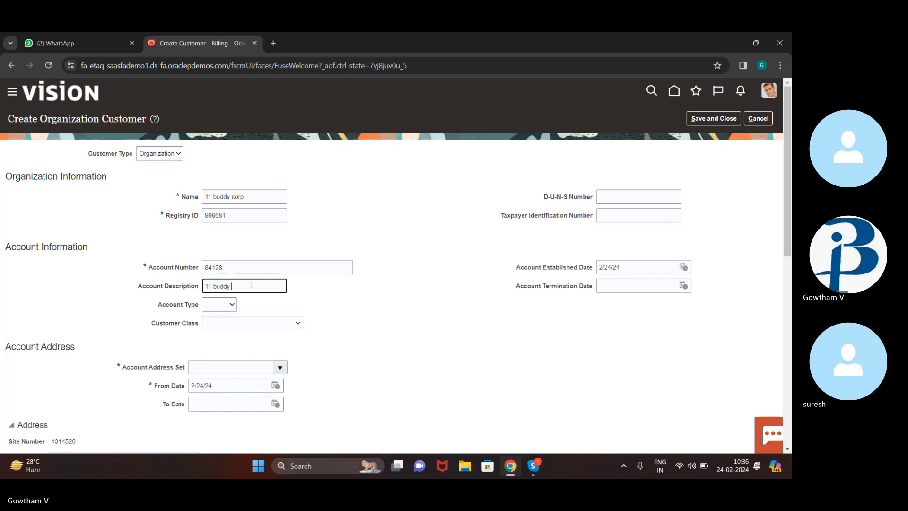
pyautogui.write('corp')
pyautogui.scroll(-3, 314, 327)
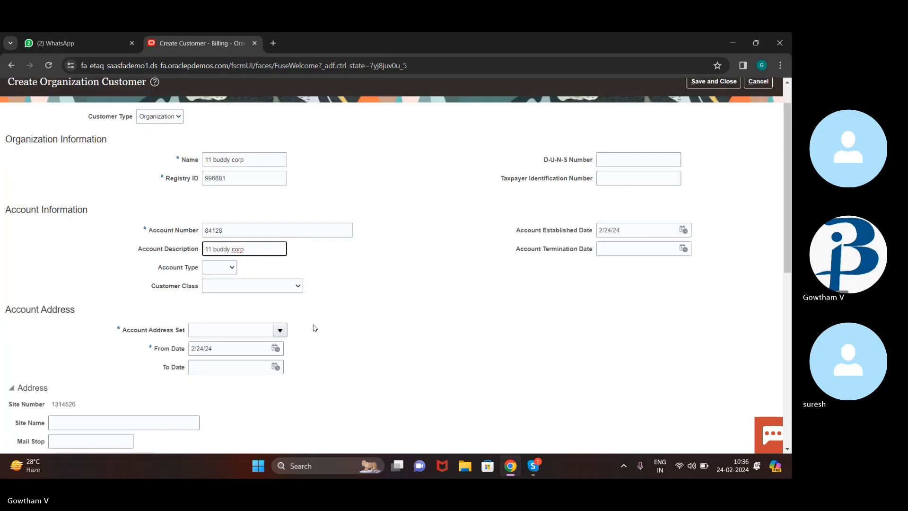
pyautogui.click(232, 193)
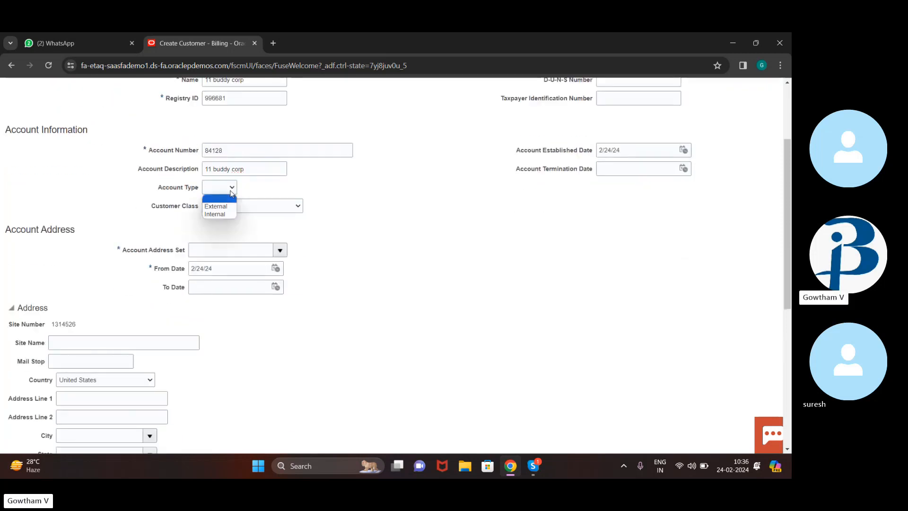
pyautogui.click(223, 206)
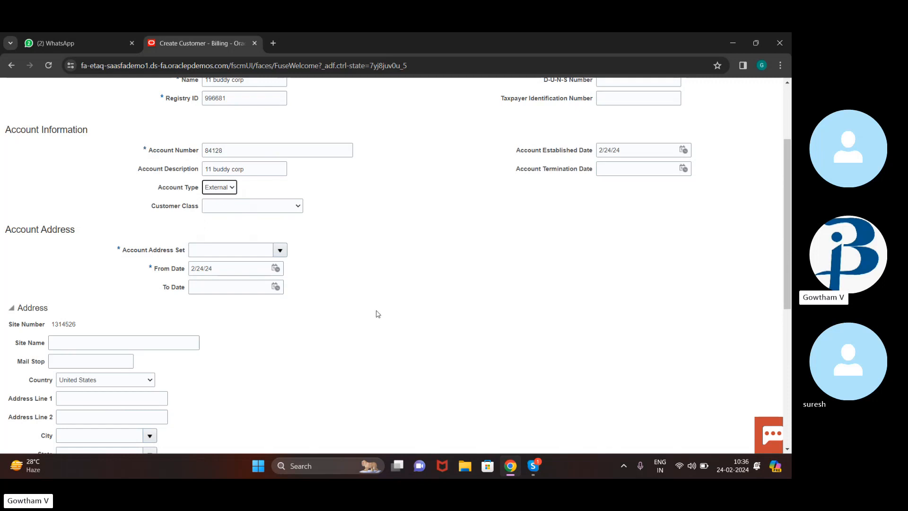
# Switch to the Skype call and unmute the microphone.
pyautogui.click(531, 467)
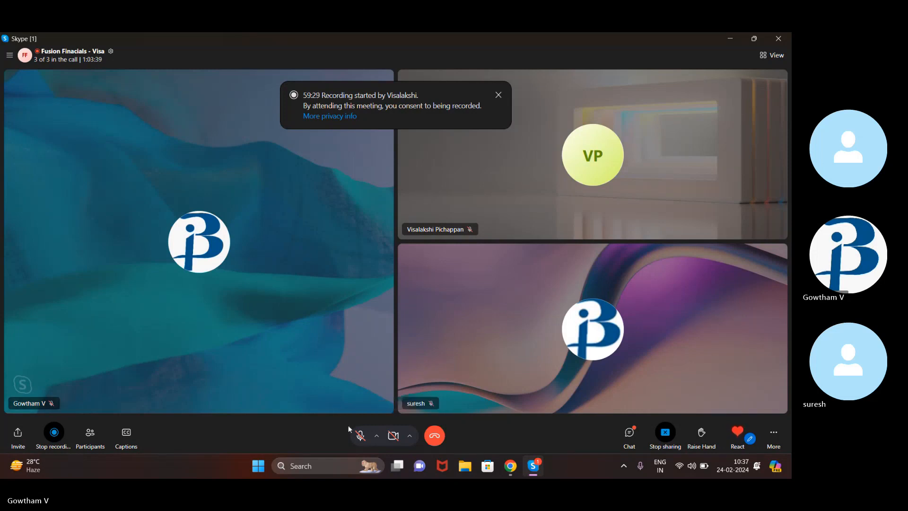
pyautogui.click(360, 434)
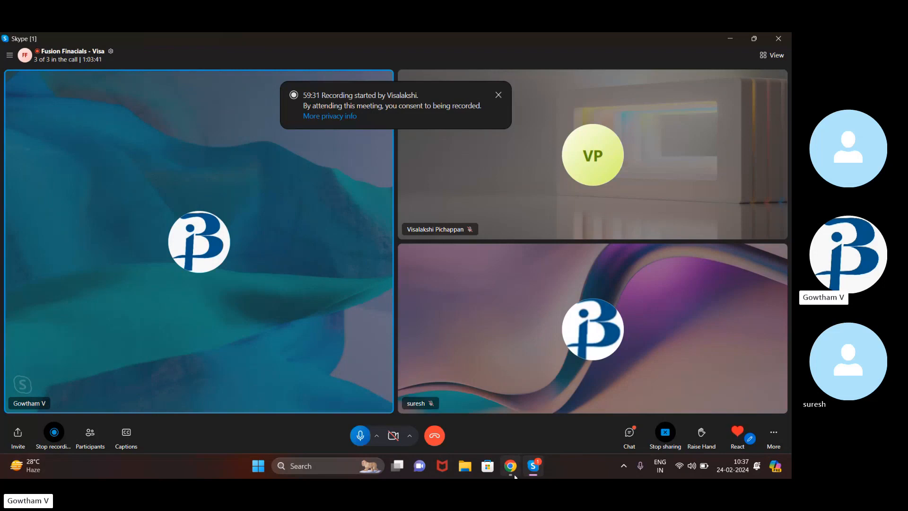
# Switch back to the Create Organization Customer page in Chrome and view the available customer classes without choosing one.
pyautogui.moveTo(511, 466)
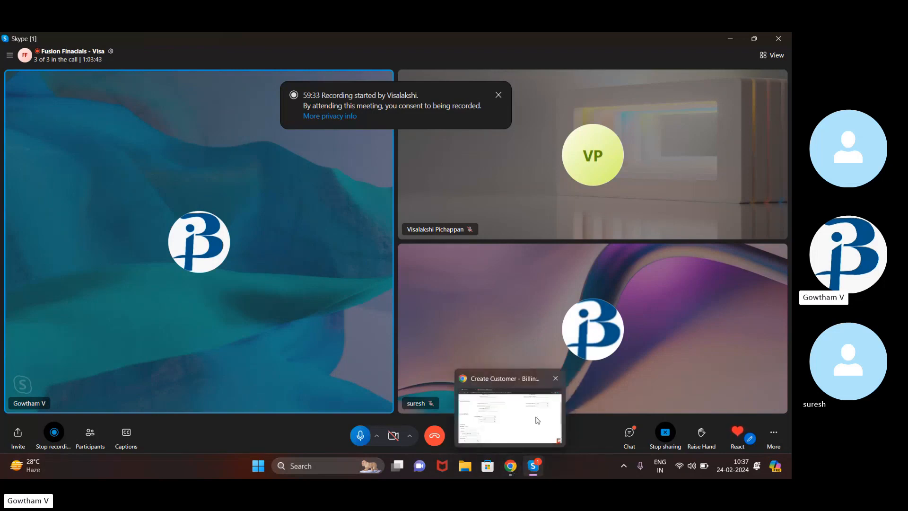
pyautogui.click(536, 417)
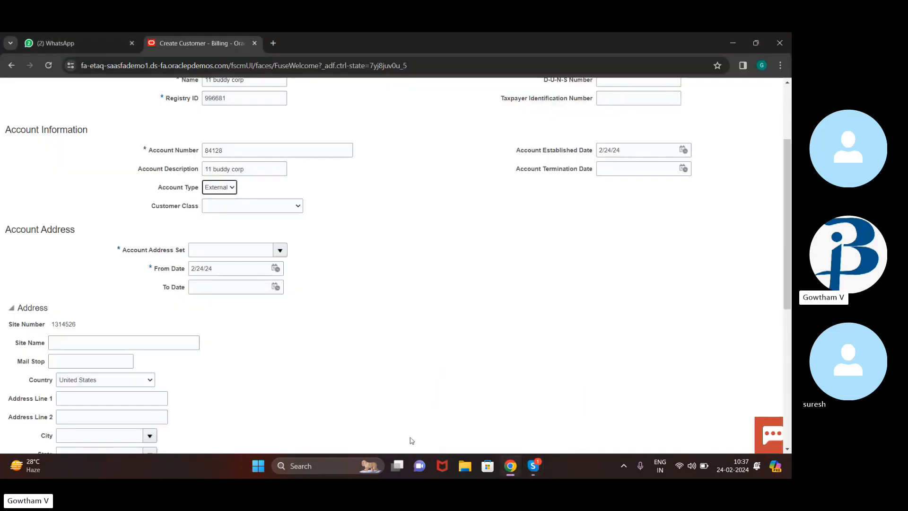
pyautogui.click(295, 206)
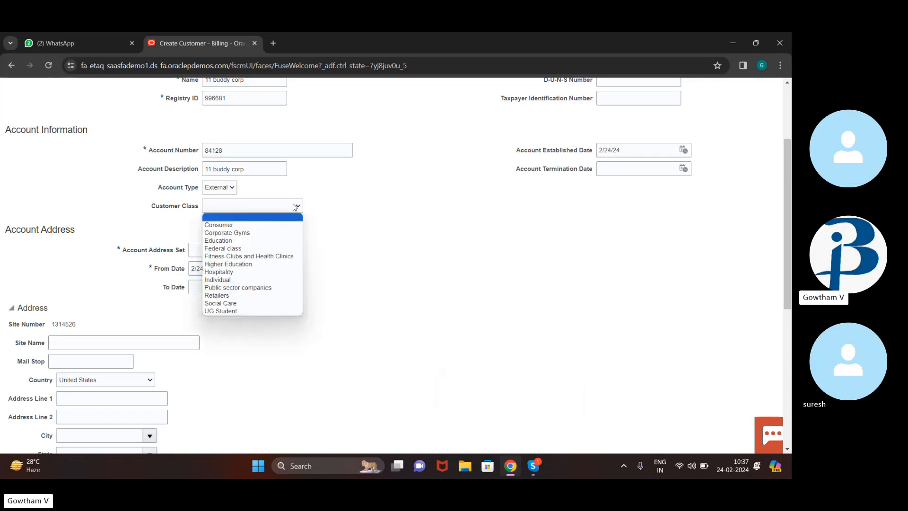
pyautogui.moveTo(324, 223); pyautogui.dragTo(405, 138)
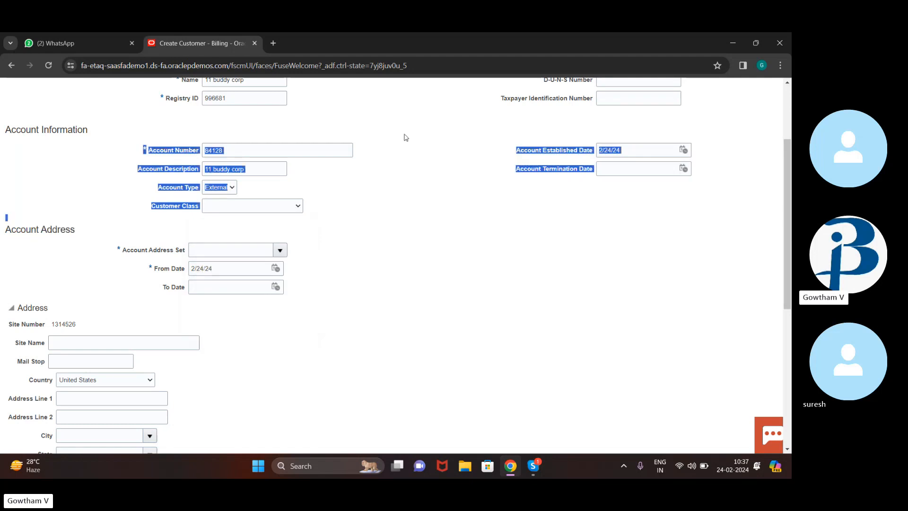
pyautogui.click(282, 223)
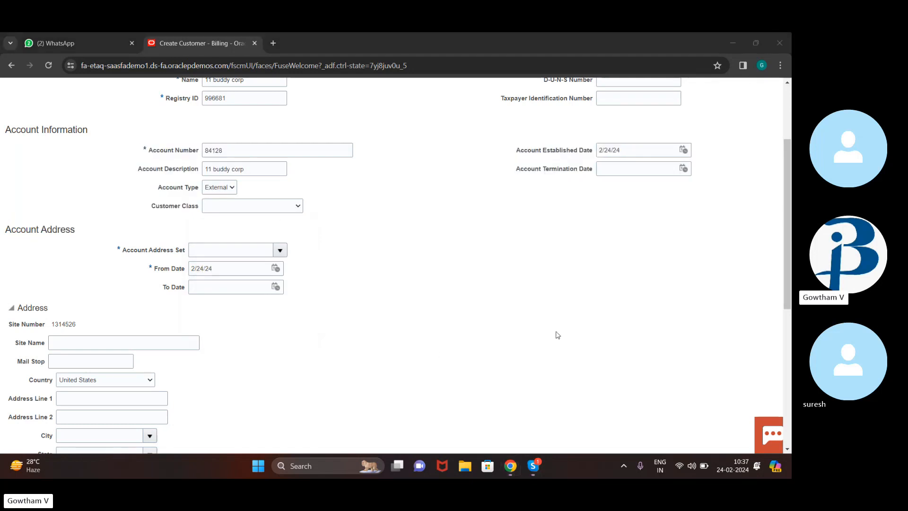
# Enter "atlanrta" as the address site name and keep United States as the country.
pyautogui.scroll(-3, 389, 283)
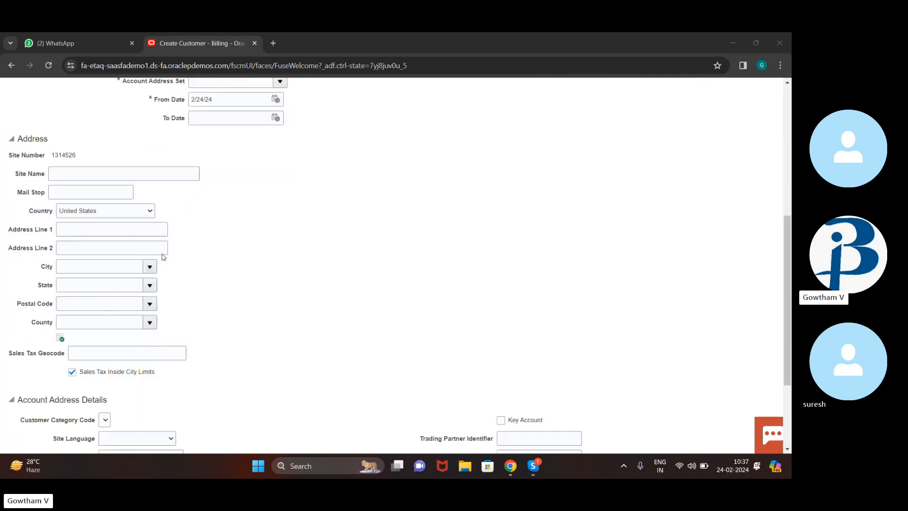
pyautogui.click(101, 175)
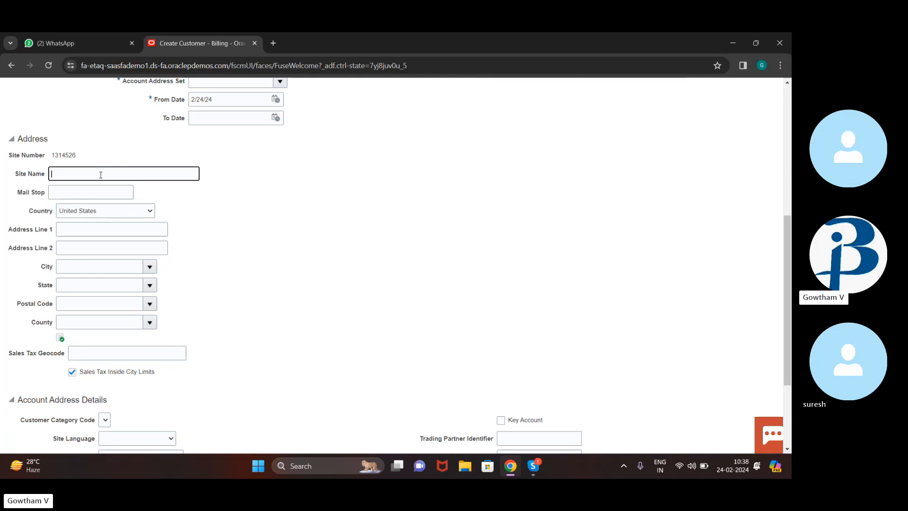
pyautogui.write('atlanrta')
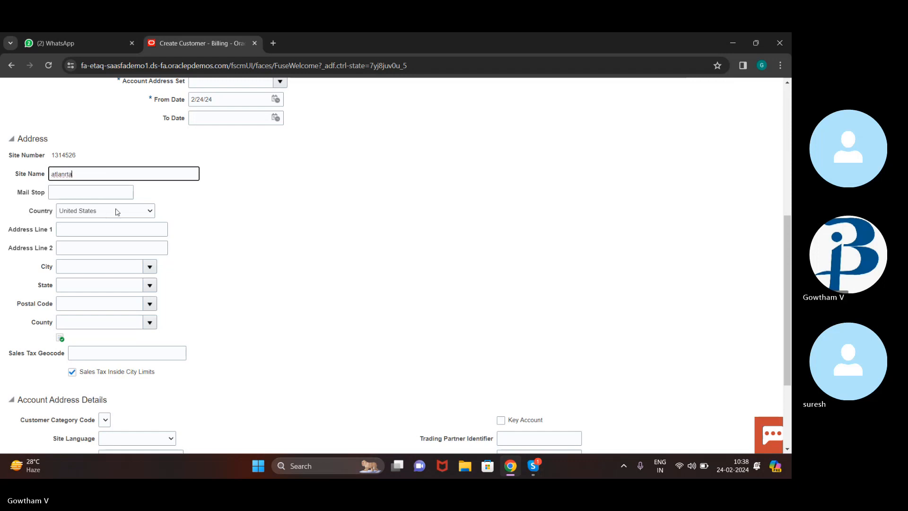
pyautogui.click(117, 192)
pyautogui.click(134, 210)
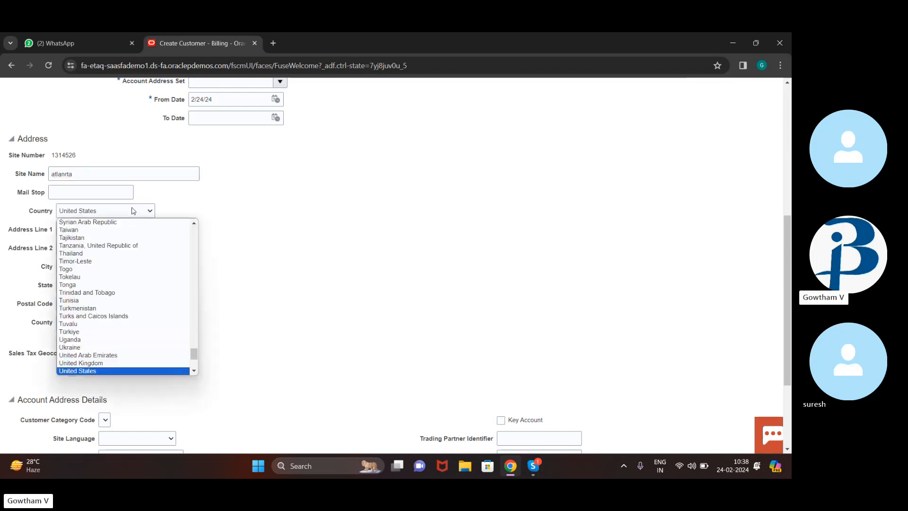
pyautogui.click(408, 261)
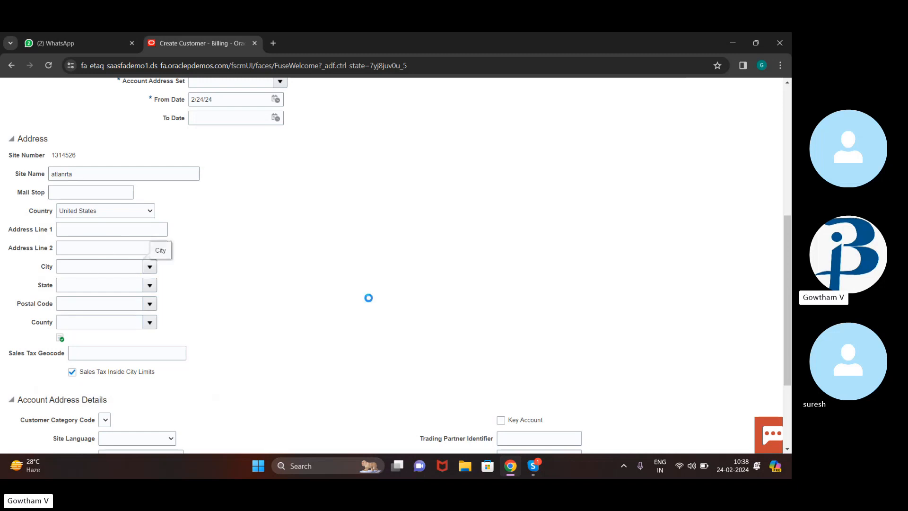
# Search the city list for "atlanta" and select "Atlanta, Gwinnett, GA" as the address city.
pyautogui.click(99, 268)
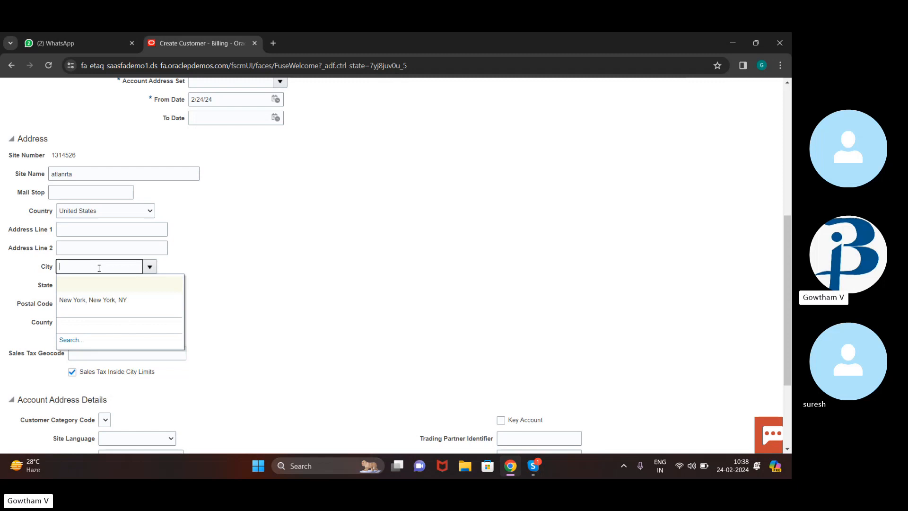
pyautogui.click(68, 339)
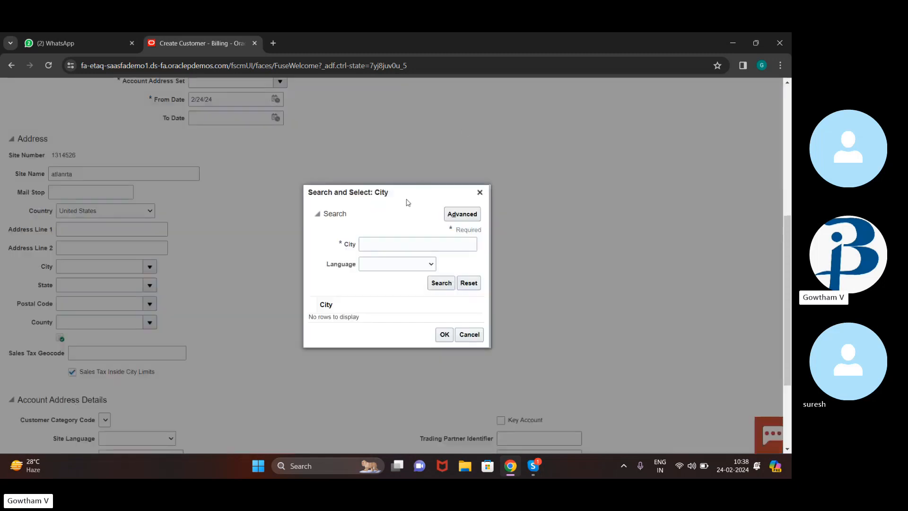
pyautogui.click(392, 245)
pyautogui.write('atlanta')
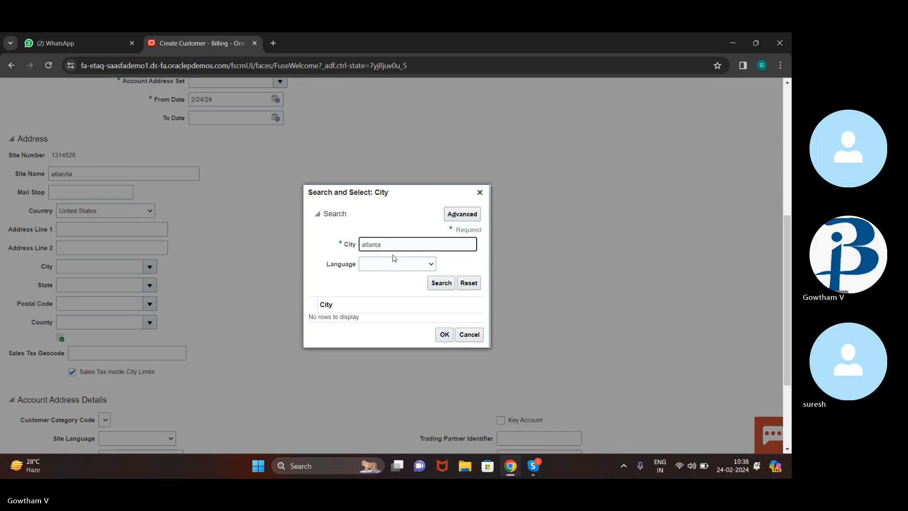
pyautogui.click(447, 287)
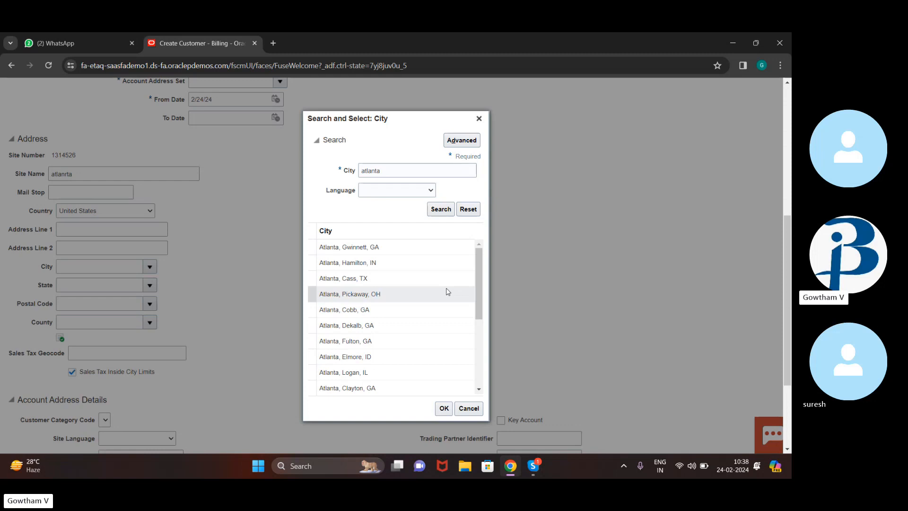
pyautogui.click(445, 288)
pyautogui.click(385, 250)
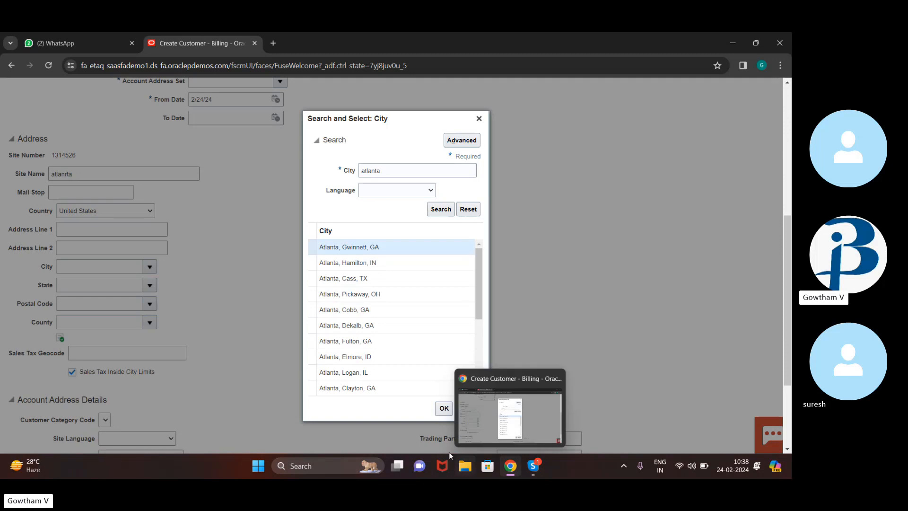
pyautogui.click(446, 410)
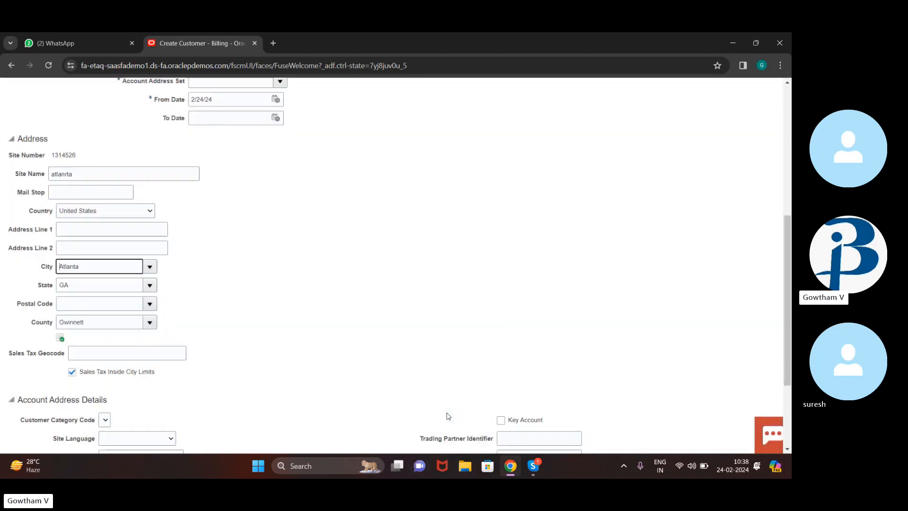
# Set the address postal code to 30340 from the values available for Atlanta, Gwinnett, GA.
pyautogui.click(108, 299)
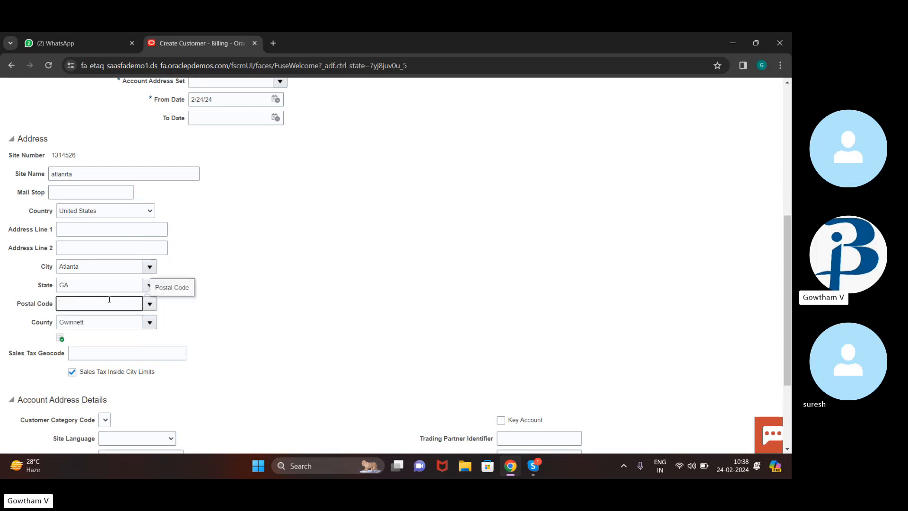
pyautogui.write('0032')
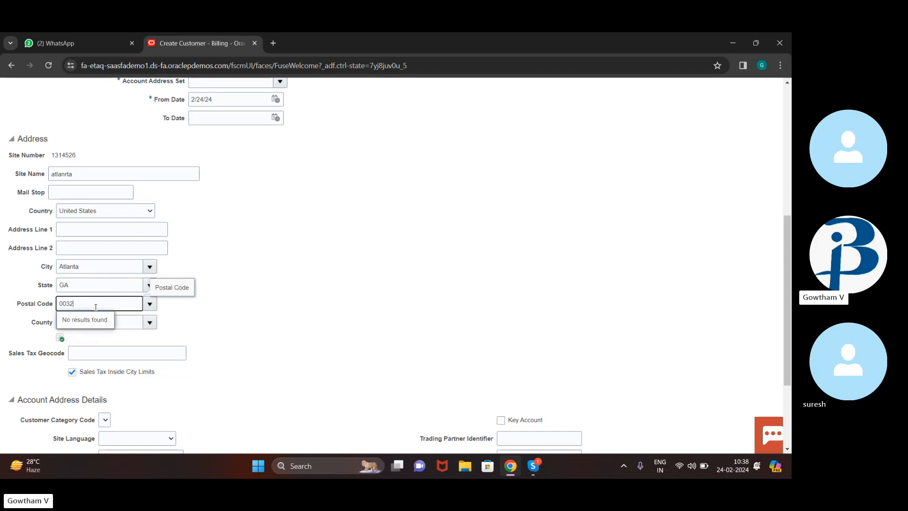
pyautogui.press('BackSpace')
pyautogui.press('BackSpace')
pyautogui.press('BackSpace')
pyautogui.press('BackSpace')
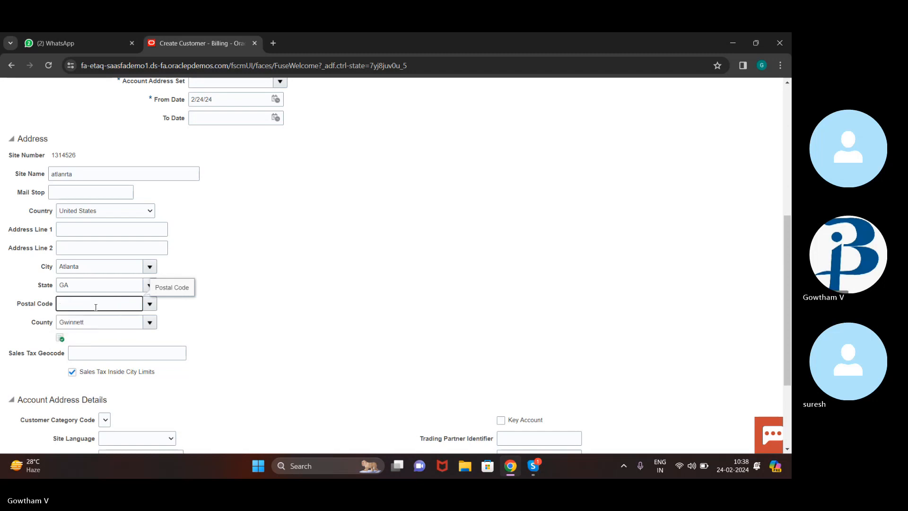
pyautogui.click(149, 304)
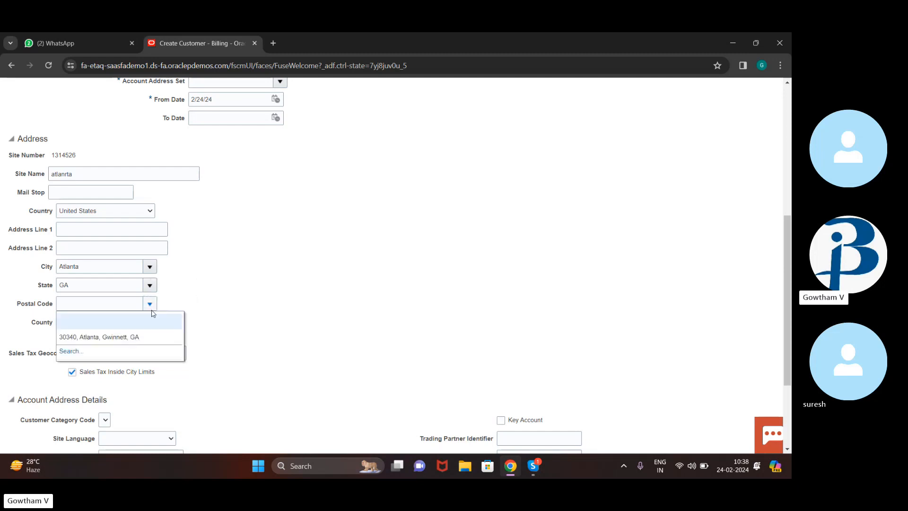
pyautogui.click(113, 338)
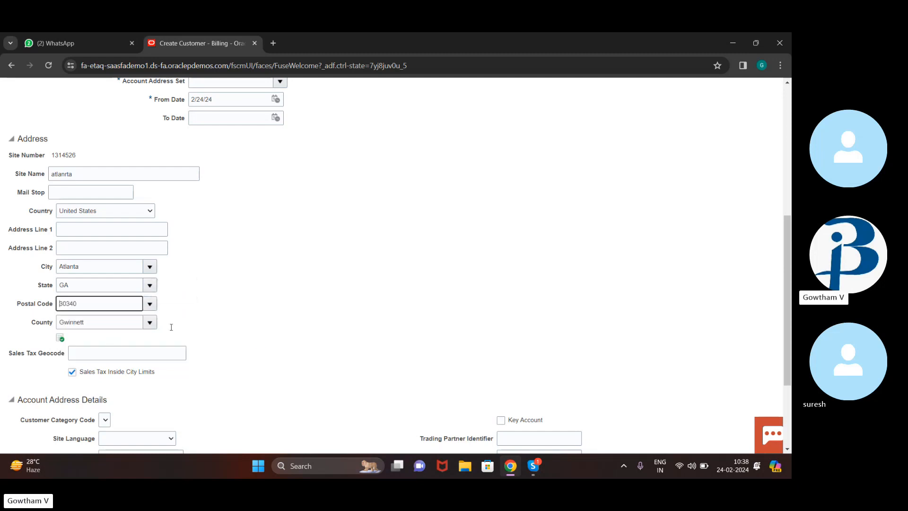
# Add an address purpose row and set its purpose to Bill to.
pyautogui.scroll(-3, 259, 284)
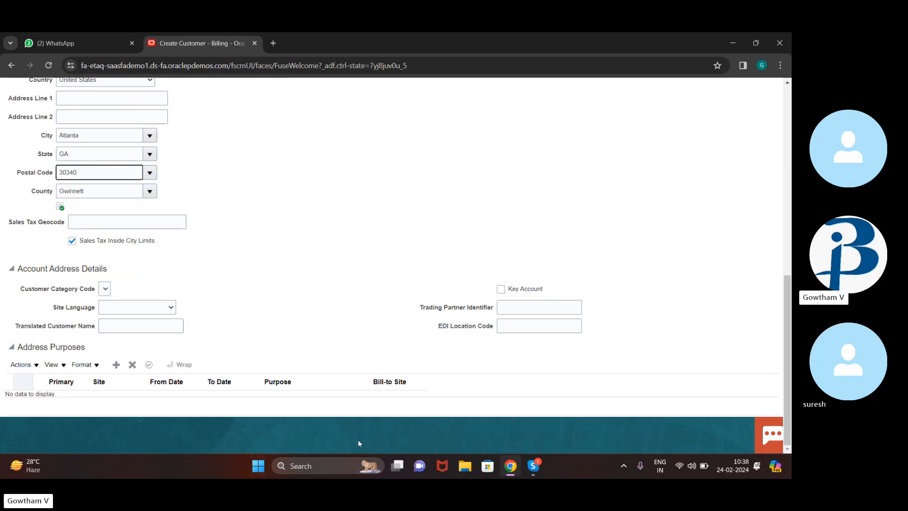
pyautogui.click(115, 367)
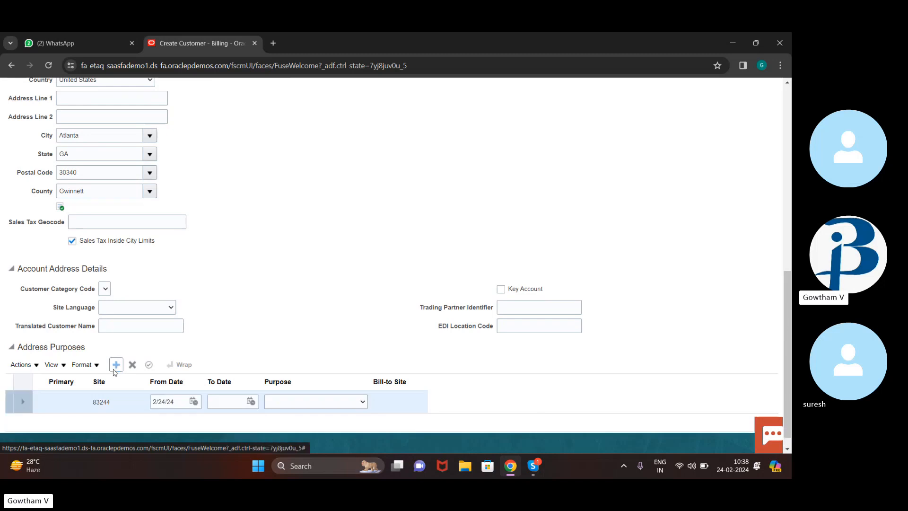
pyautogui.click(348, 403)
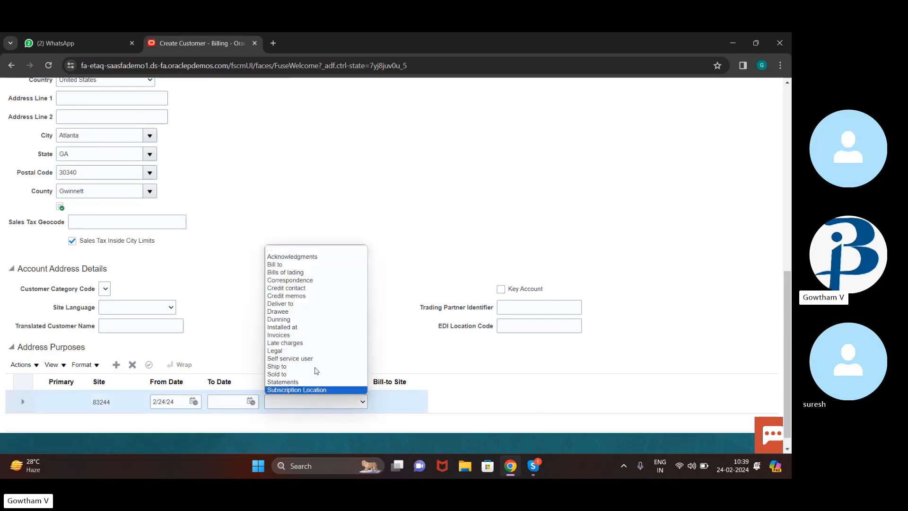
pyautogui.click(277, 264)
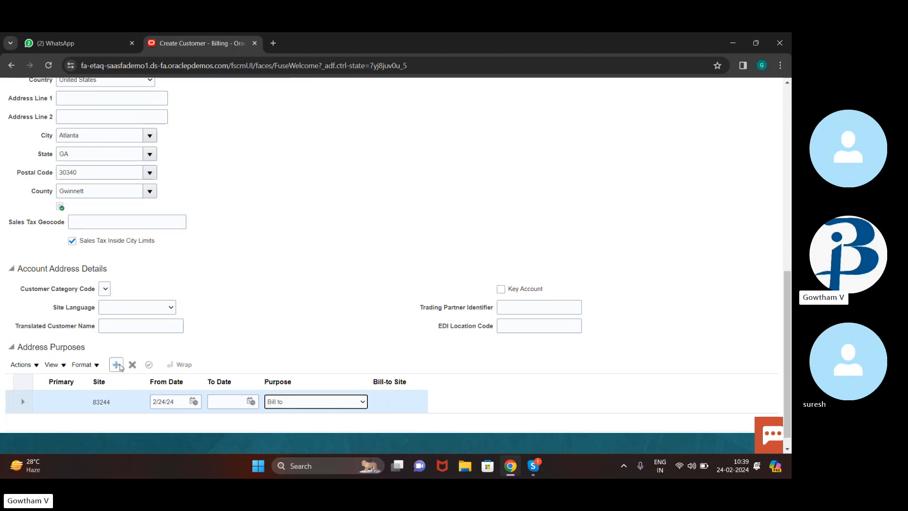
# Add a second address purpose of Ship to, using "ATLANTA, GA 30340 Gwinnett" as its bill-to site.
pyautogui.click(116, 364)
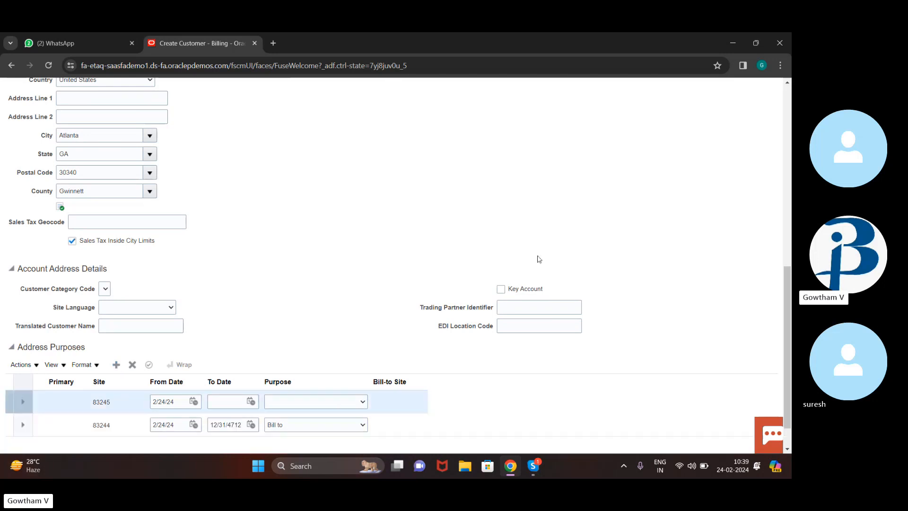
pyautogui.click(367, 402)
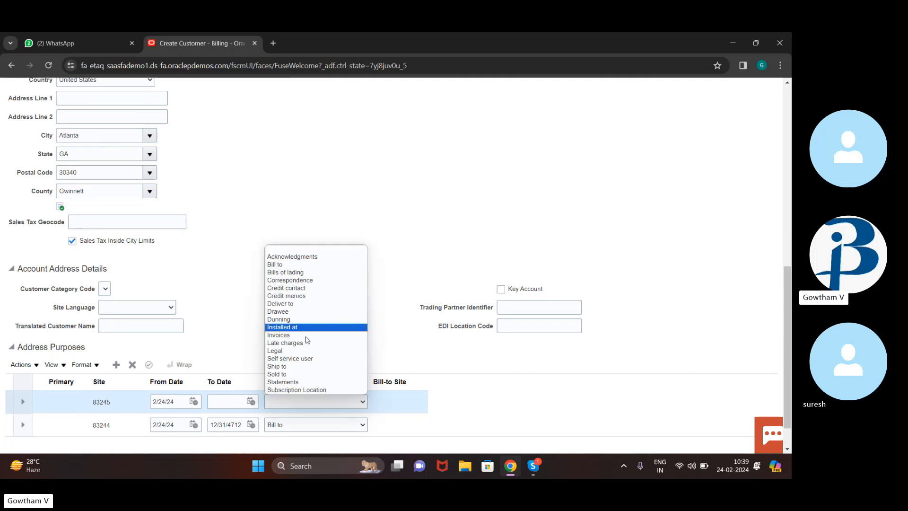
pyautogui.click(310, 366)
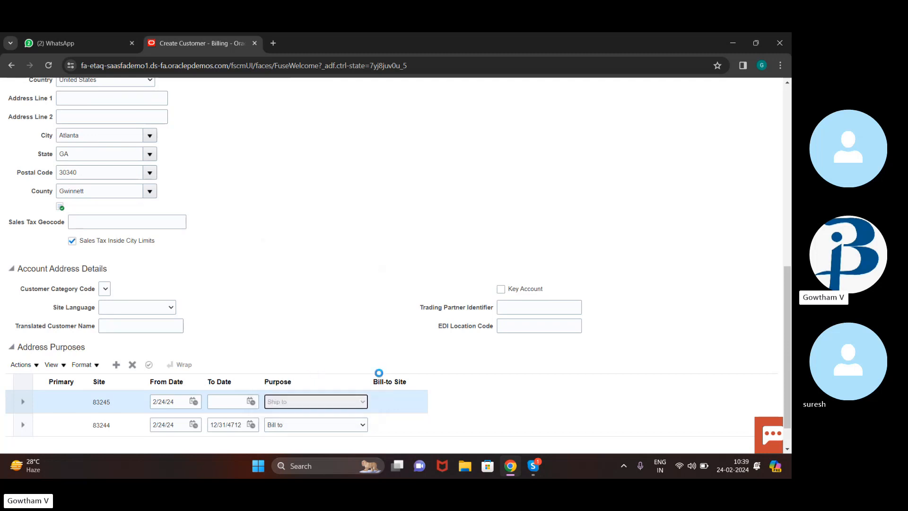
pyautogui.click(412, 402)
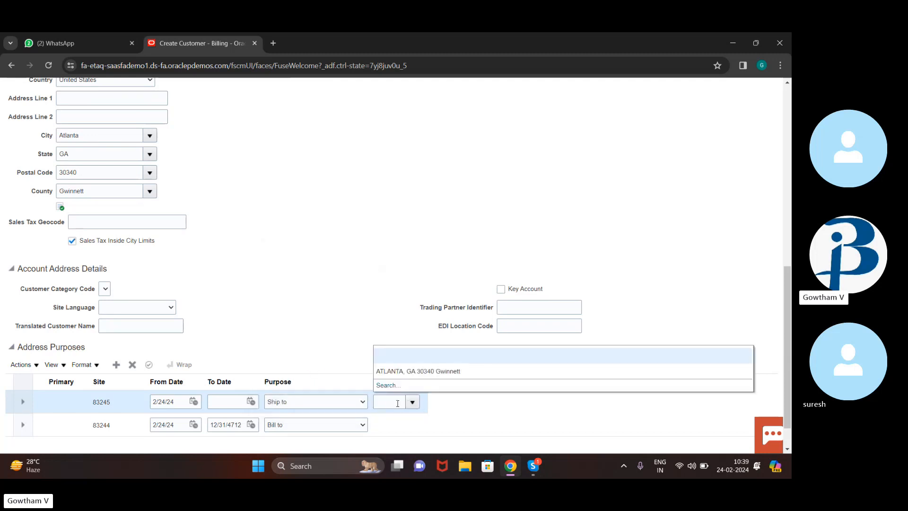
pyautogui.click(405, 371)
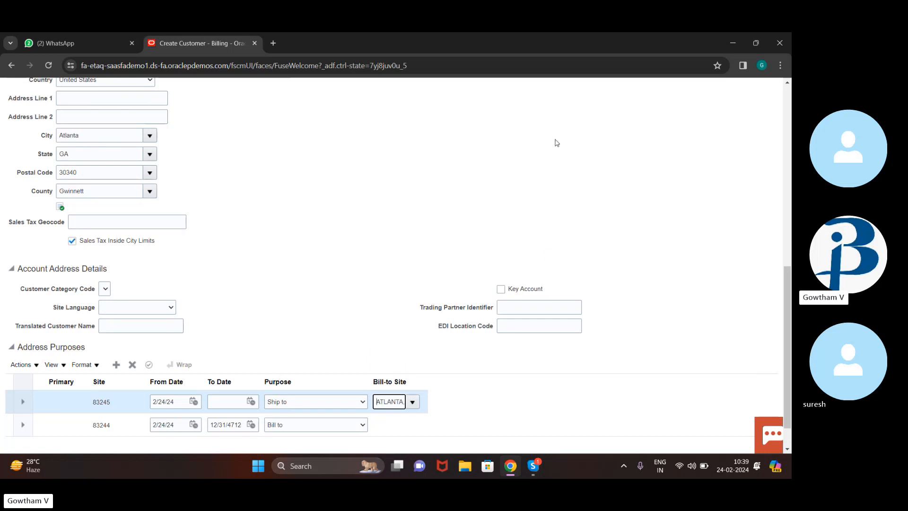
# Set the account address set to CUSTSITE, then save and close the new organization customer.
pyautogui.scroll(10, 436, 188)
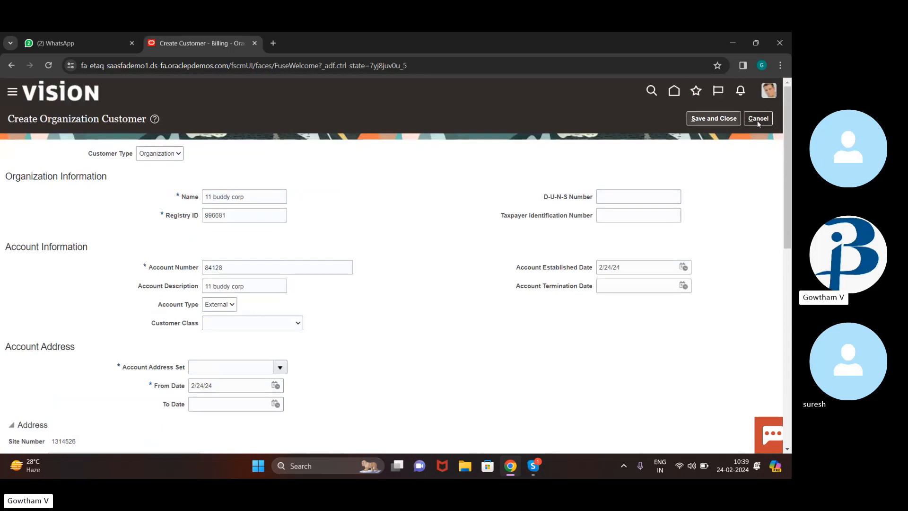
pyautogui.click(707, 121)
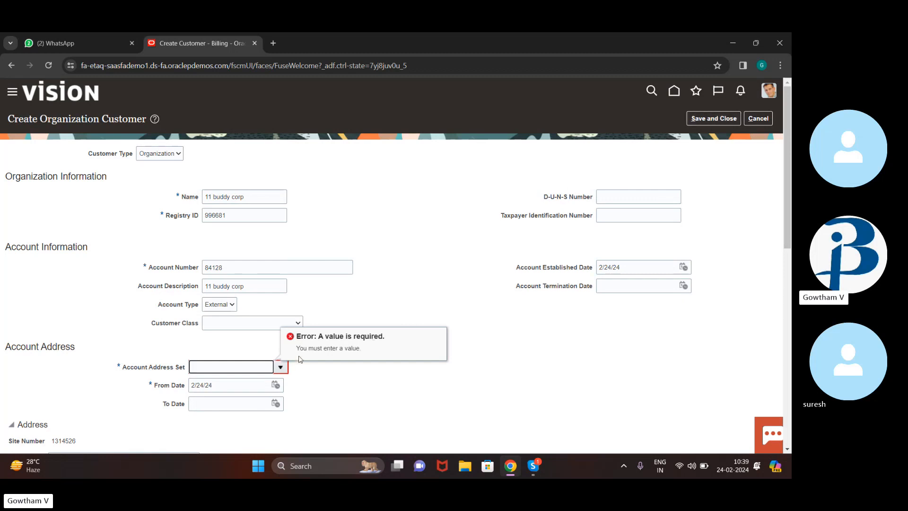
pyautogui.click(282, 366)
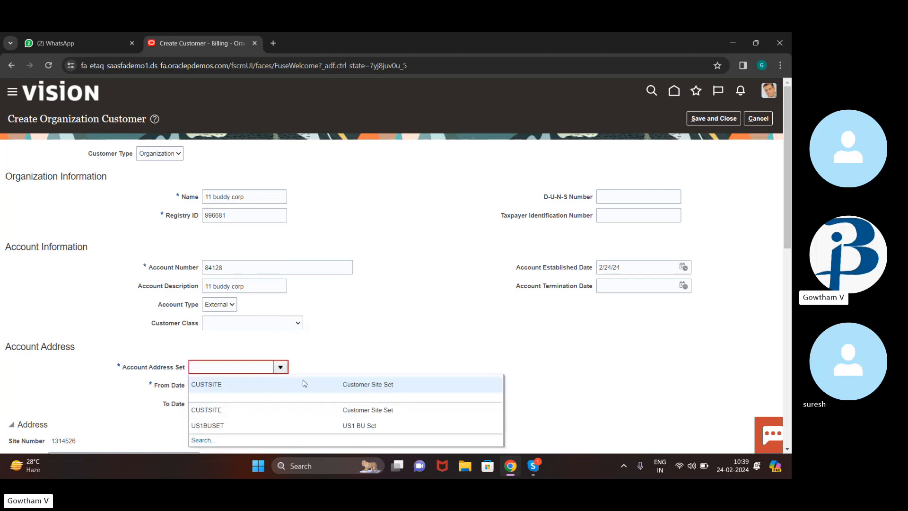
pyautogui.click(303, 380)
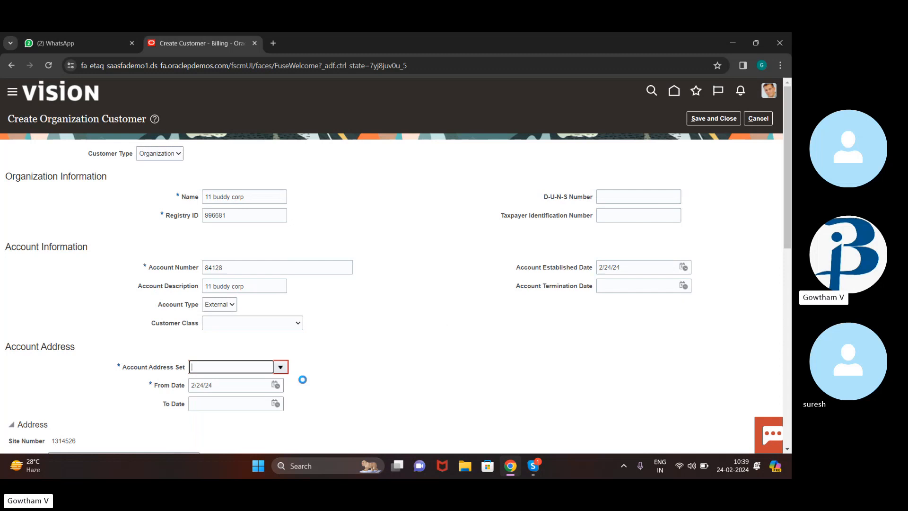
pyautogui.click(722, 118)
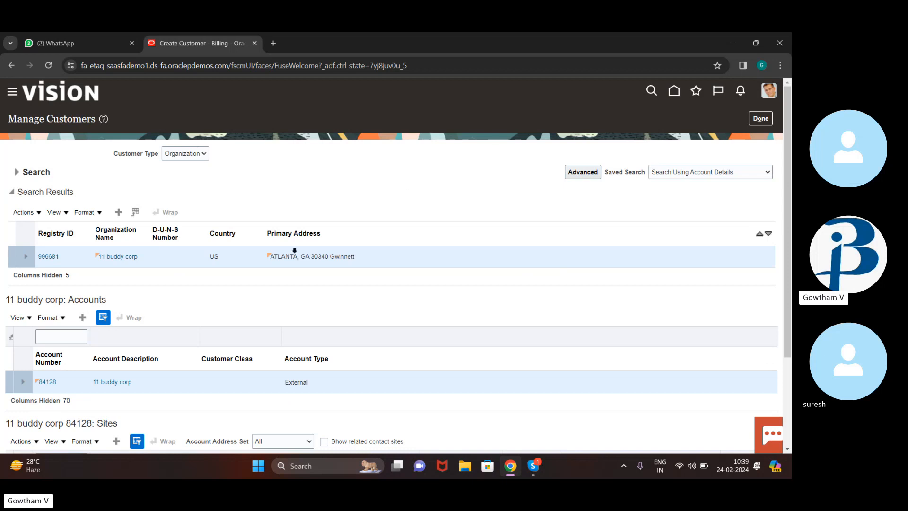
# Open the customer's Atlanta site for editing and start a new reference accounts entry for US1 Business Unit.
pyautogui.scroll(-3, 252, 291)
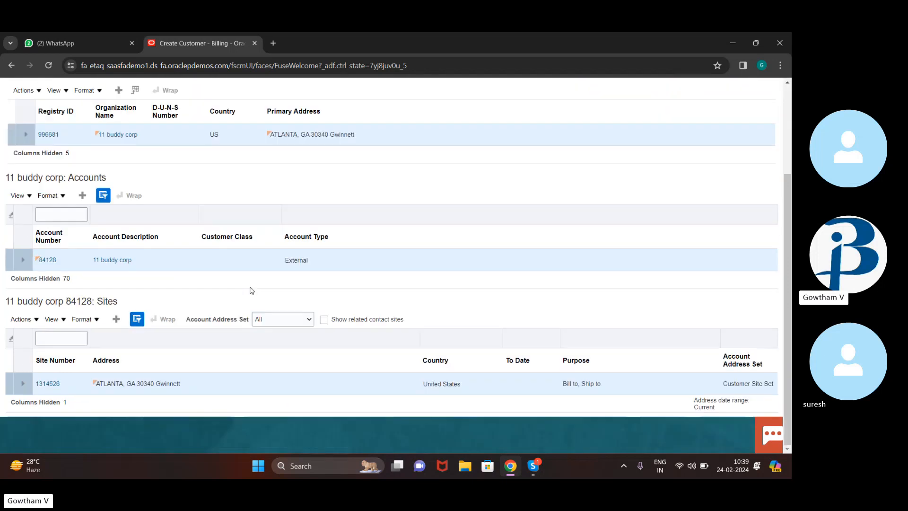
pyautogui.click(52, 383)
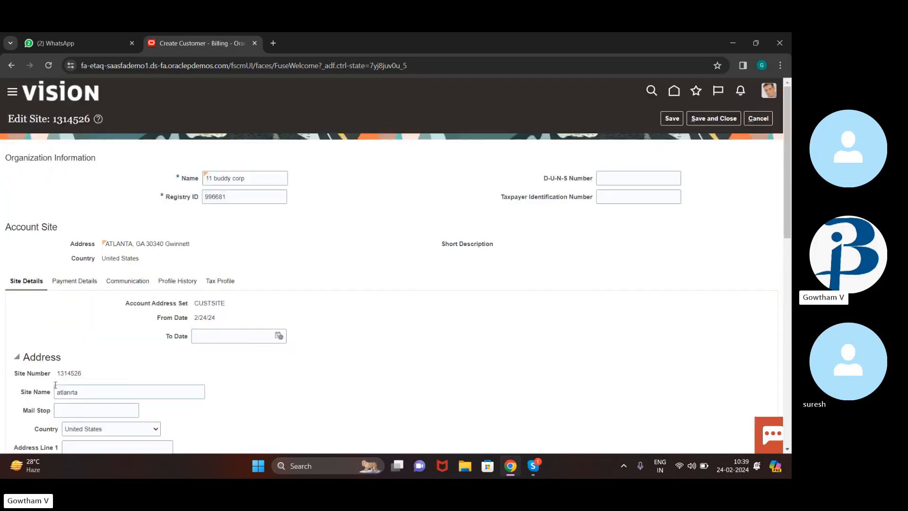
pyautogui.scroll(-10, 287, 362)
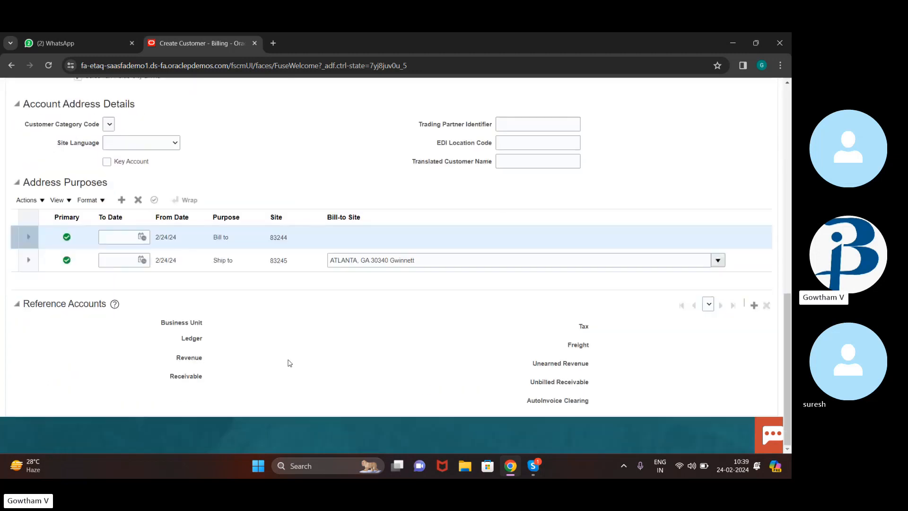
pyautogui.click(755, 305)
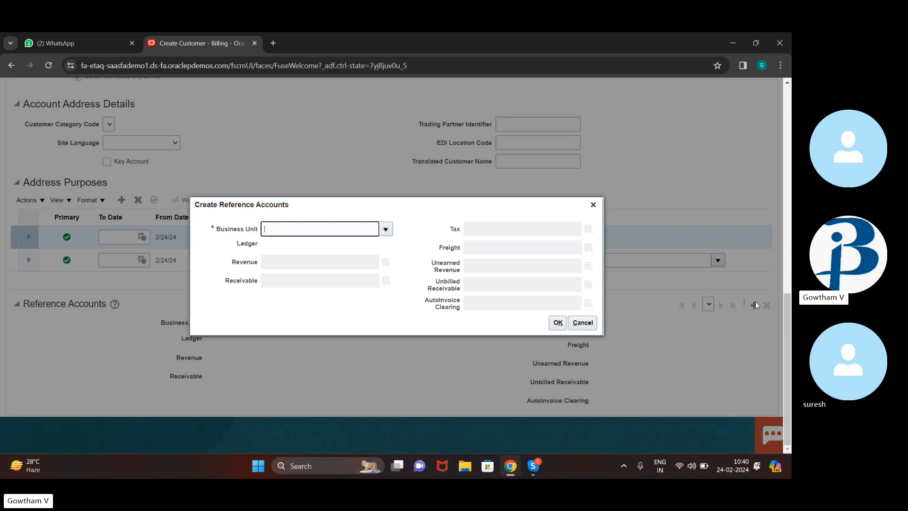
pyautogui.click(385, 229)
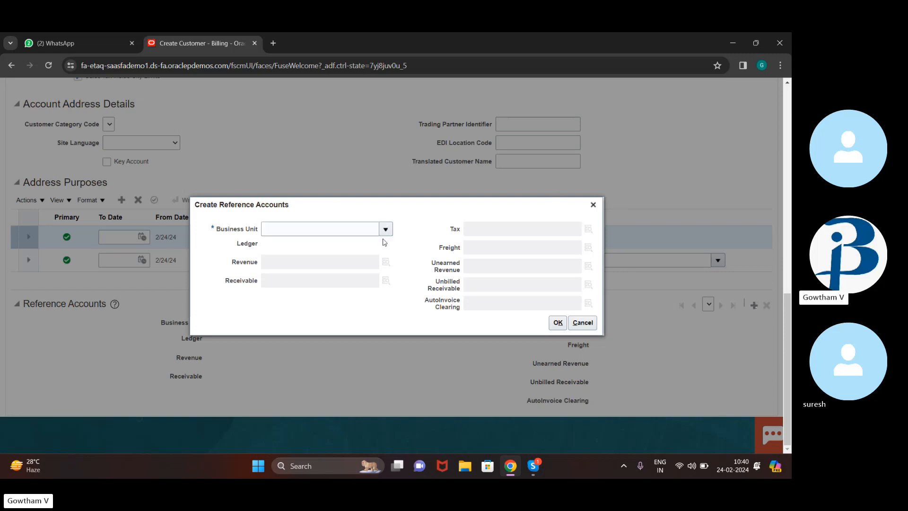
pyautogui.click(385, 229)
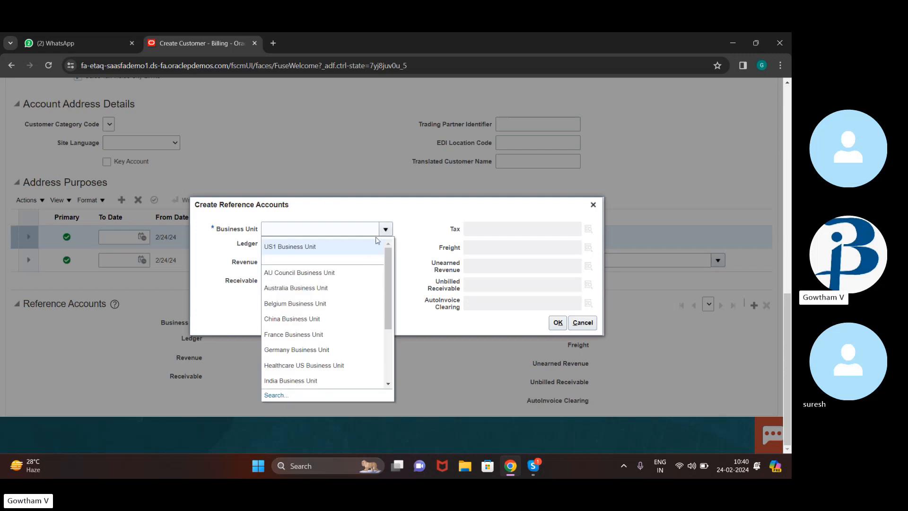
pyautogui.click(368, 254)
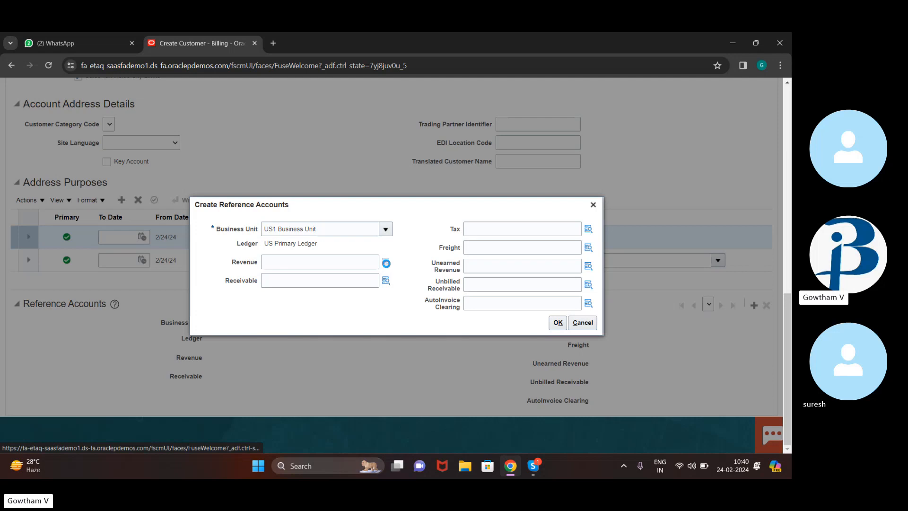
# Set the Account segment of the Revenue reference account to 41000.
pyautogui.click(386, 263)
pyautogui.click(418, 276)
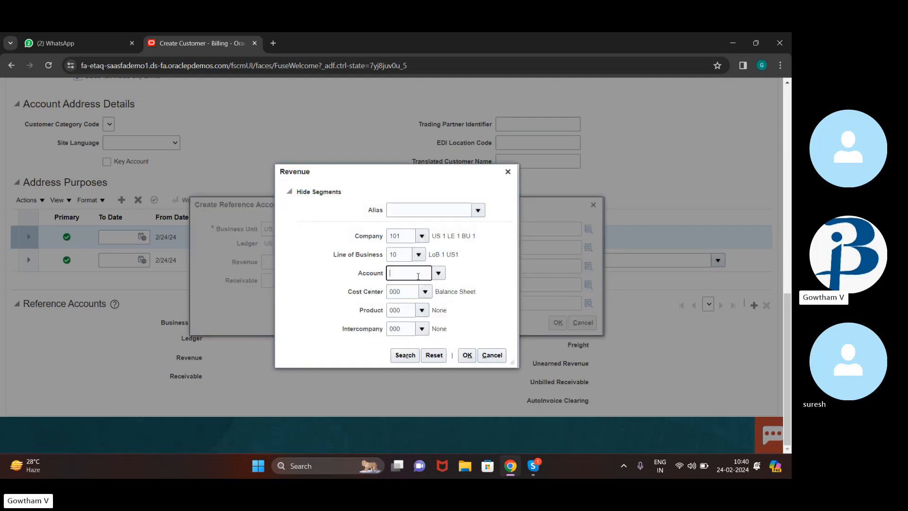
pyautogui.write('41000')
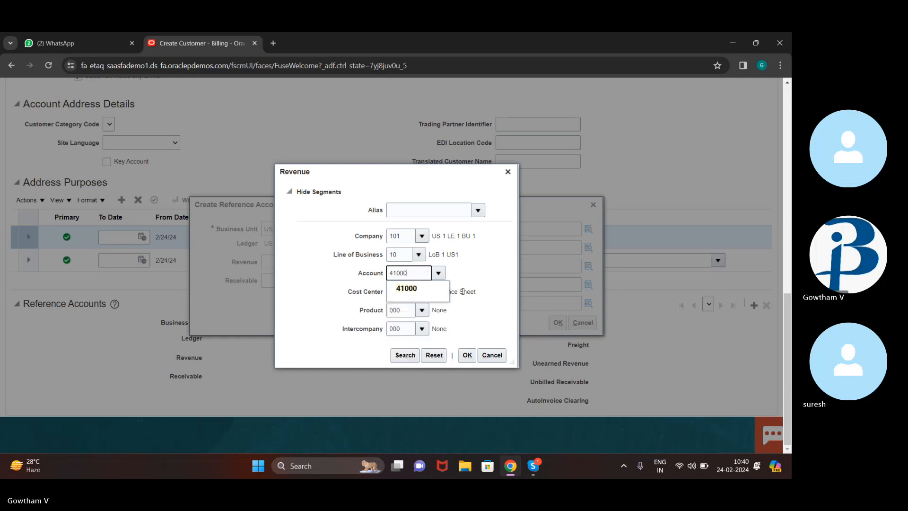
pyautogui.moveTo(488, 297); pyautogui.dragTo(461, 360)
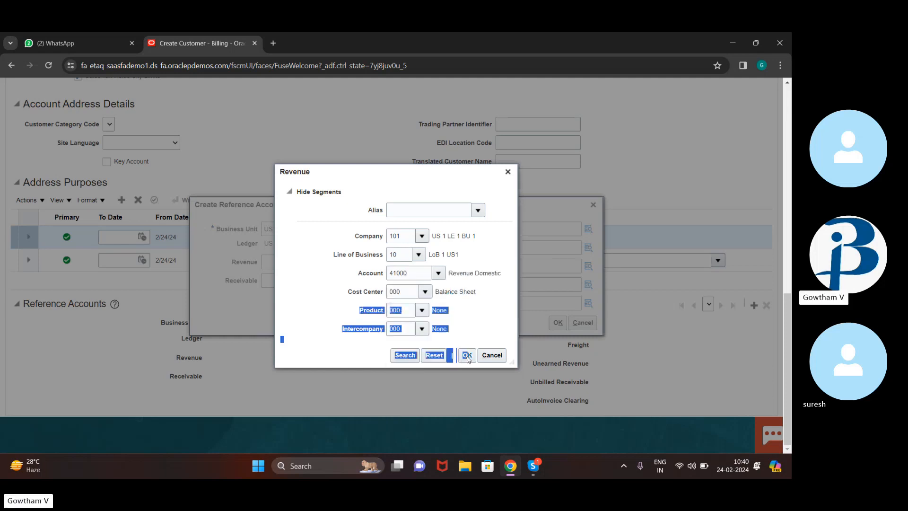
# Set the Revenue account's Cost Center segment to 464 and accept the account combination.
pyautogui.click(410, 296)
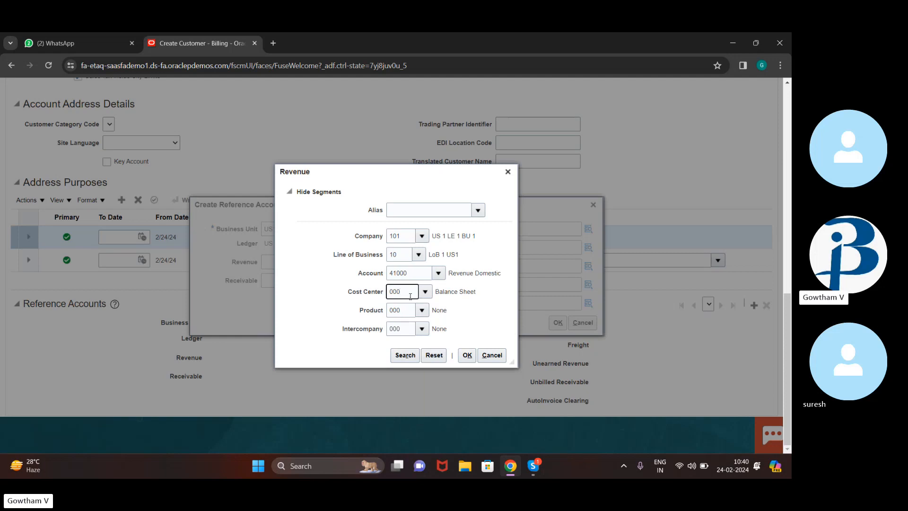
pyautogui.press('BackSpace')
pyautogui.press('BackSpace')
pyautogui.press('BackSpace')
pyautogui.write('64')
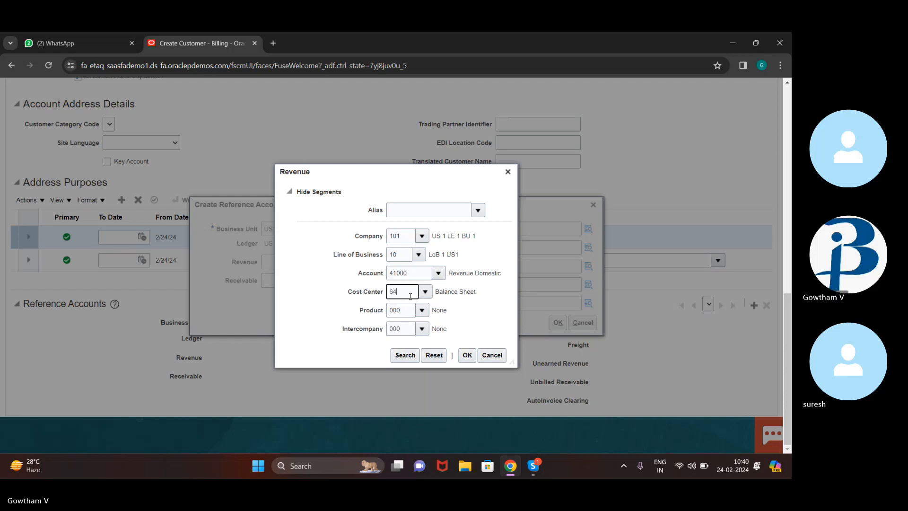
pyautogui.press('BackSpace')
pyautogui.press('BackSpace')
pyautogui.write('464')
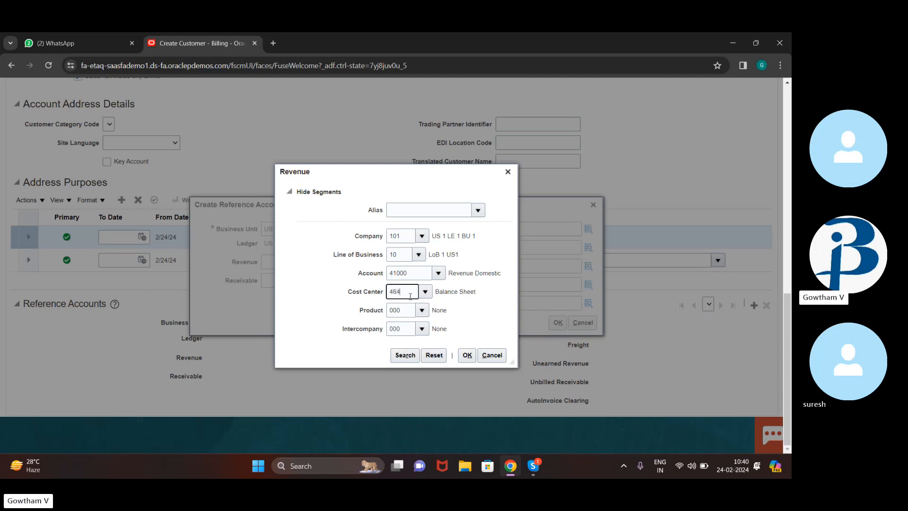
pyautogui.click(466, 355)
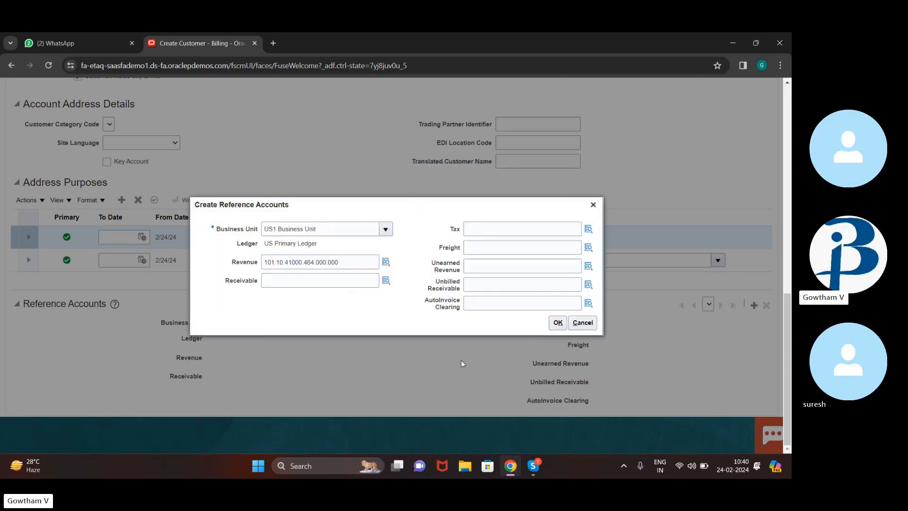
# Fill in the Unearned Revenue reference account with Account segment 24500, keeping the other default segments.
pyautogui.click(588, 263)
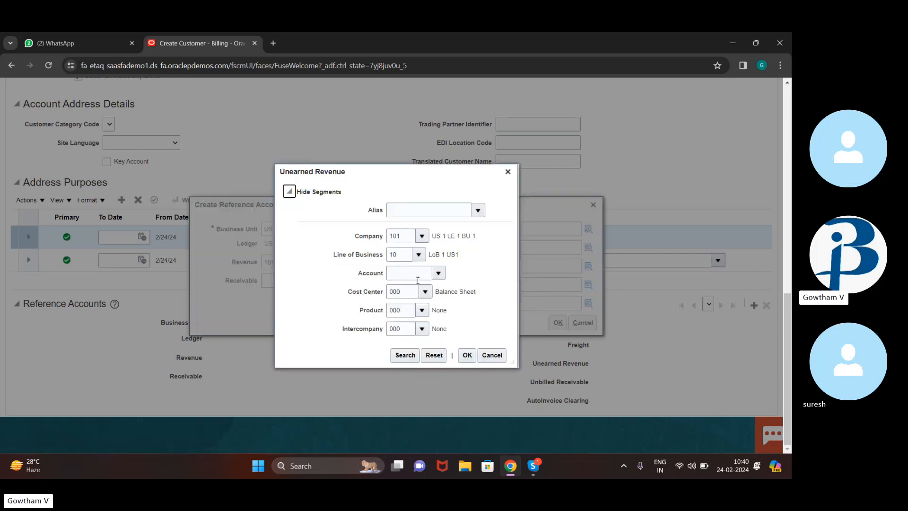
pyautogui.click(422, 276)
pyautogui.write('244')
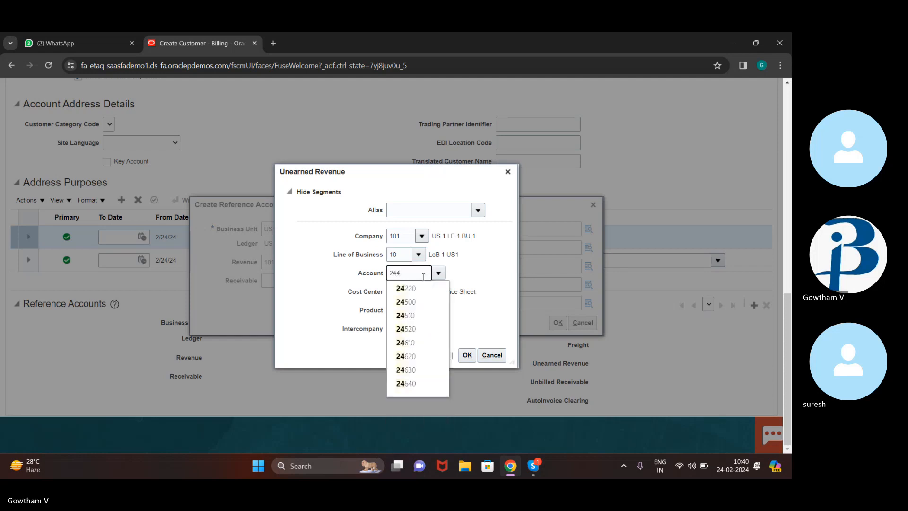
pyautogui.press('BackSpace')
pyautogui.write('500')
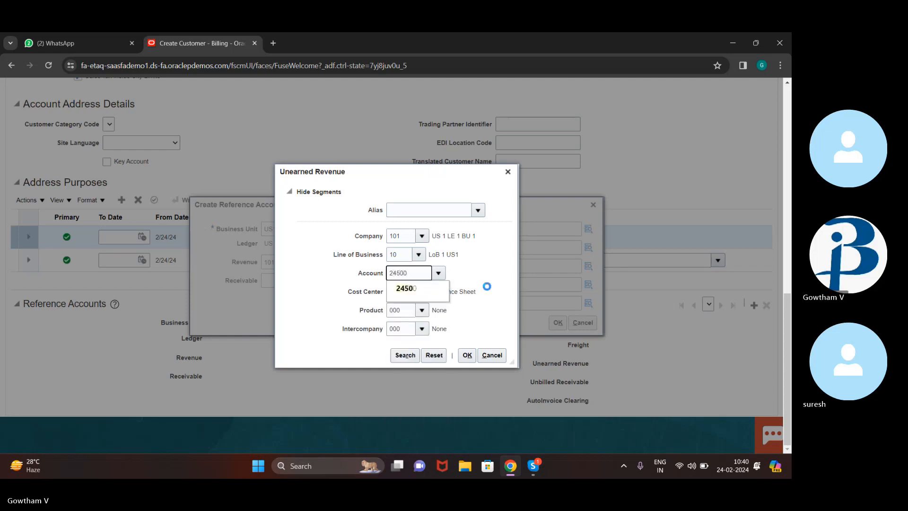
pyautogui.click(470, 355)
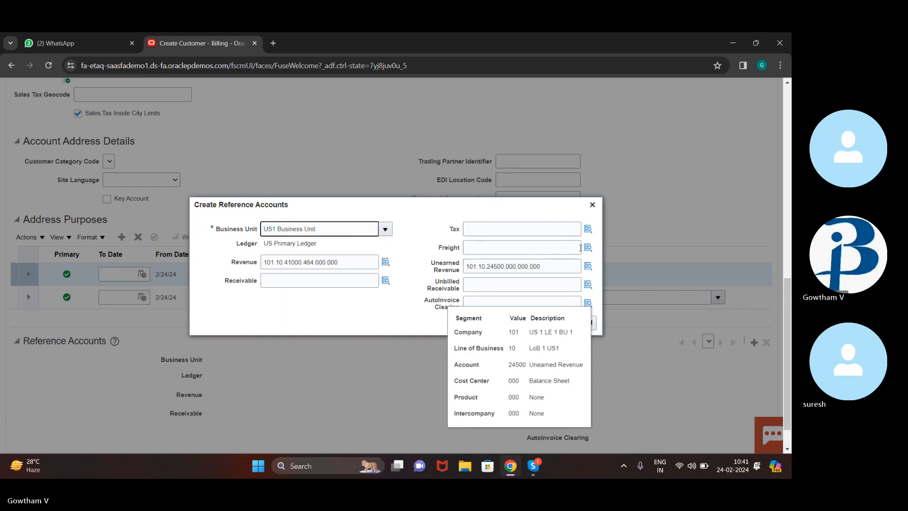
pyautogui.click(556, 265)
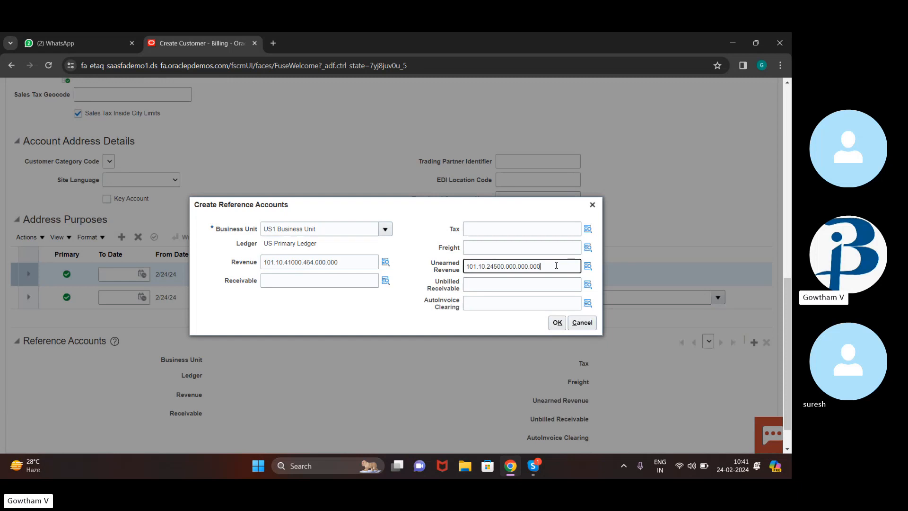
# Accept the new reference accounts, then save and close the customer site.
pyautogui.click(557, 323)
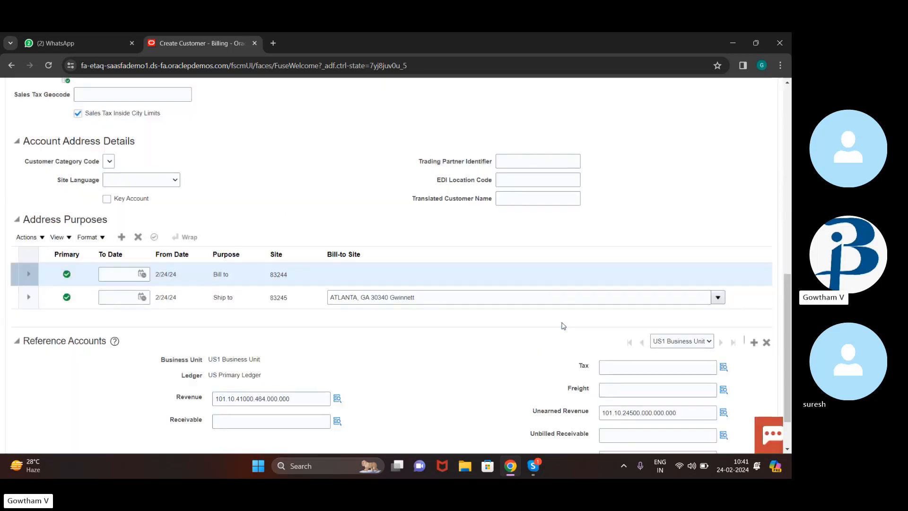
pyautogui.scroll(10, 686, 383)
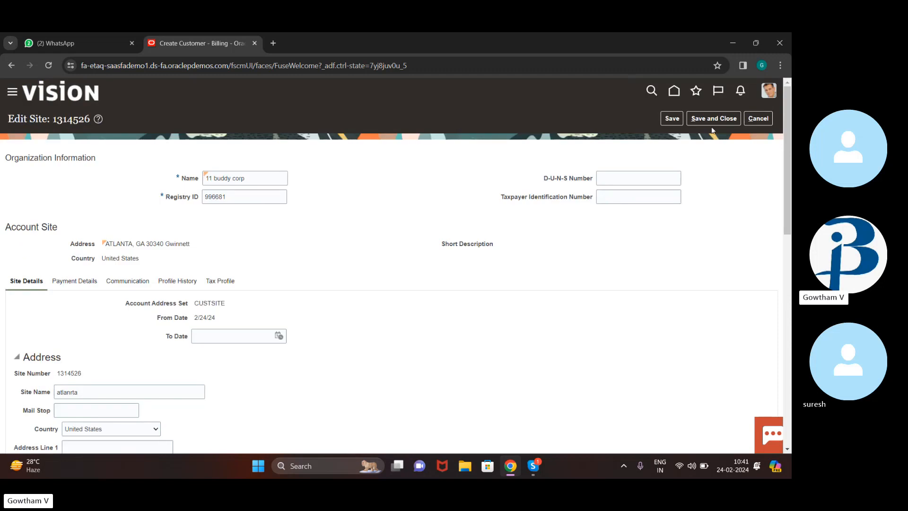
pyautogui.click(716, 117)
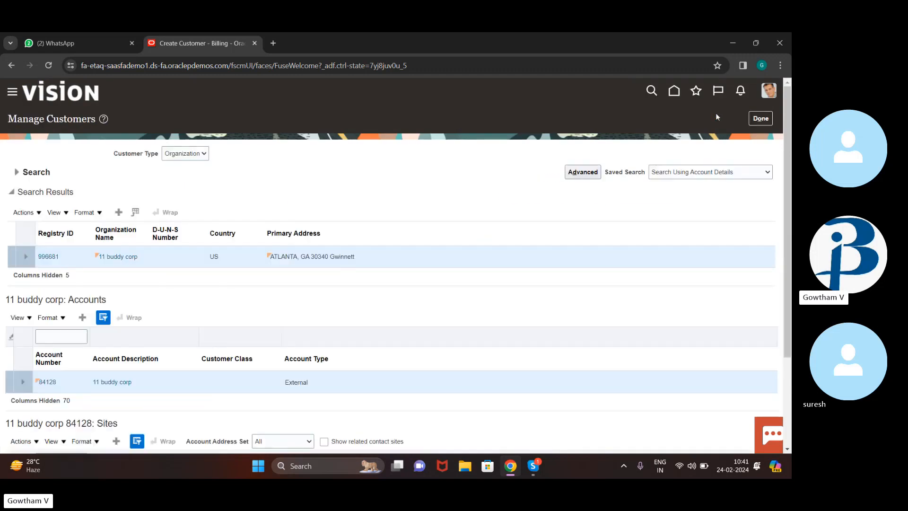
pyautogui.click(761, 119)
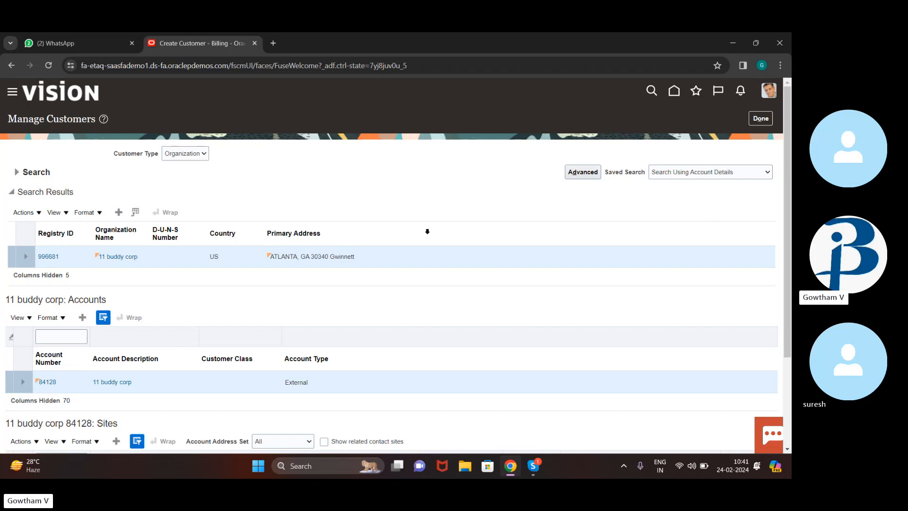
# Submit a merge request for duplicate record "11 buddy corporation" with "11 buddy corp" as the master.
pyautogui.click(31, 218)
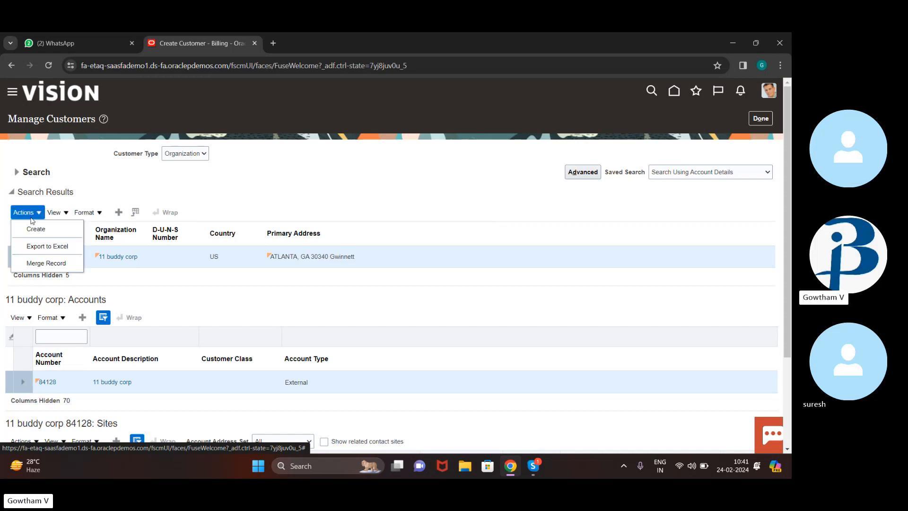
pyautogui.click(35, 262)
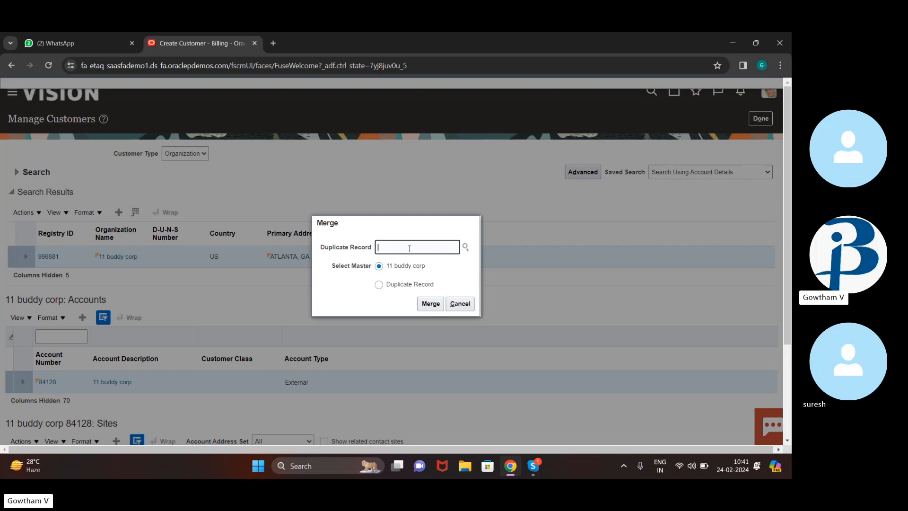
pyautogui.write('11 buddy corp')
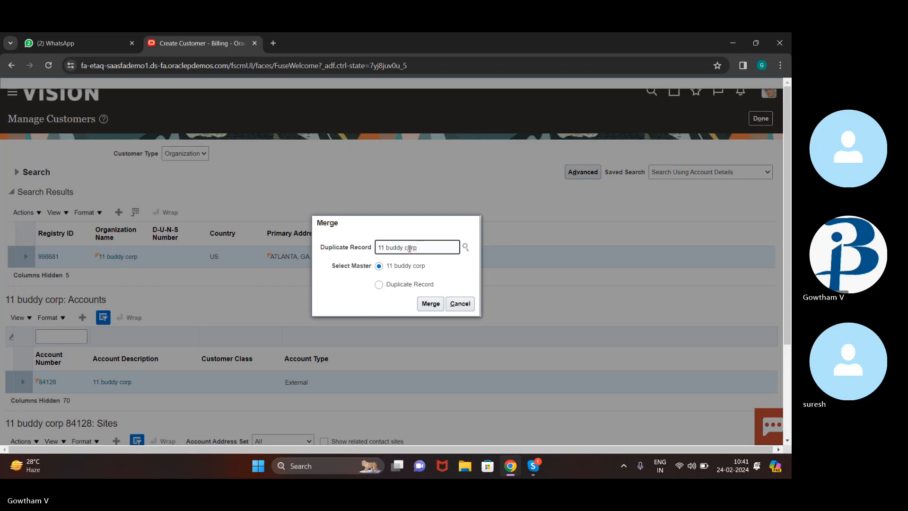
pyautogui.write('oration')
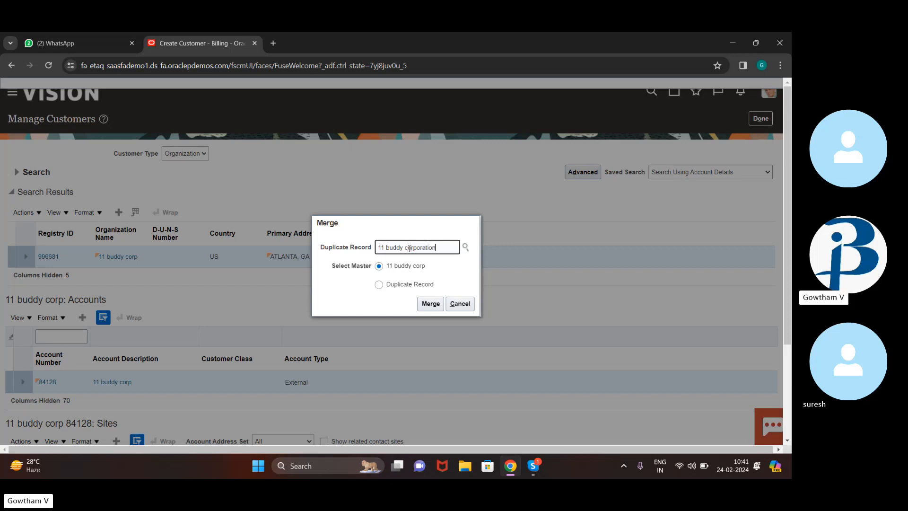
pyautogui.click(428, 305)
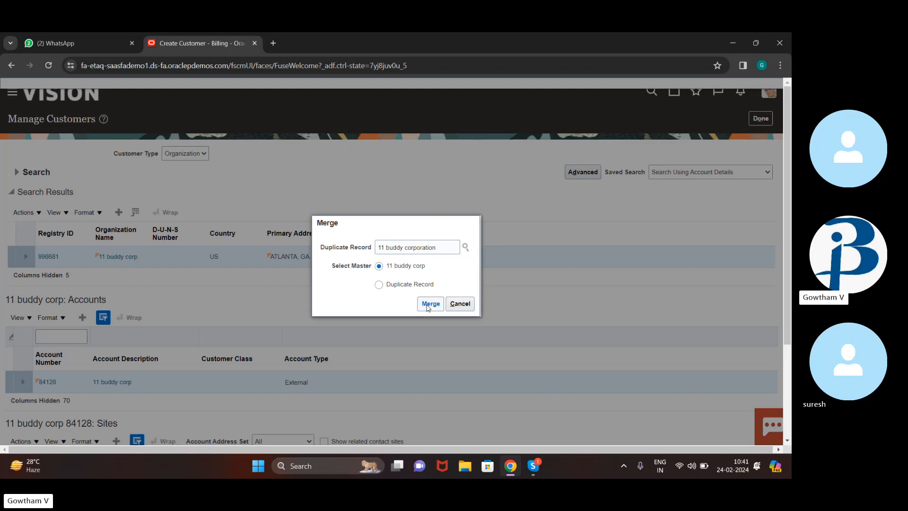
pyautogui.click(429, 306)
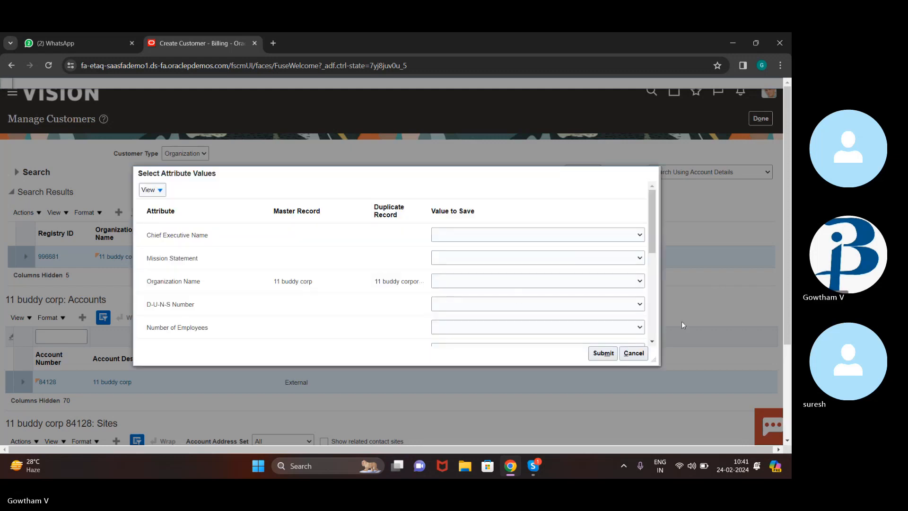
pyautogui.click(608, 354)
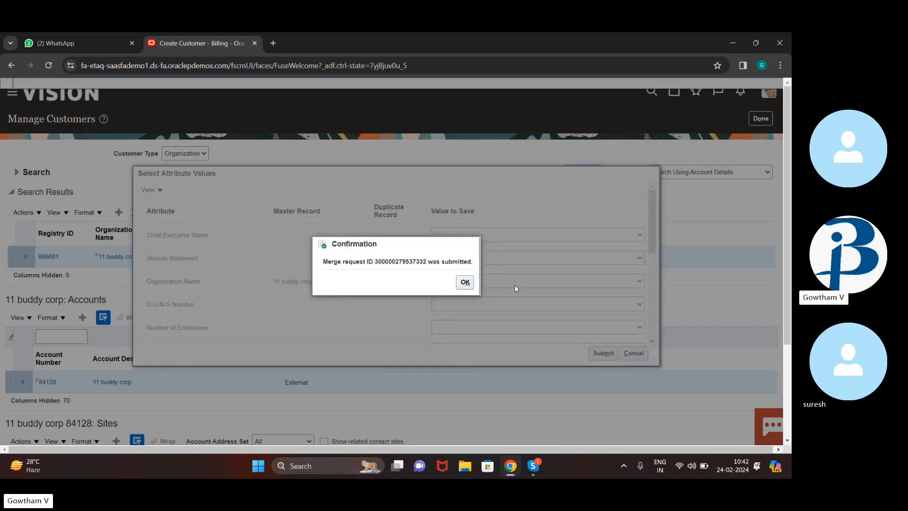
pyautogui.click(465, 282)
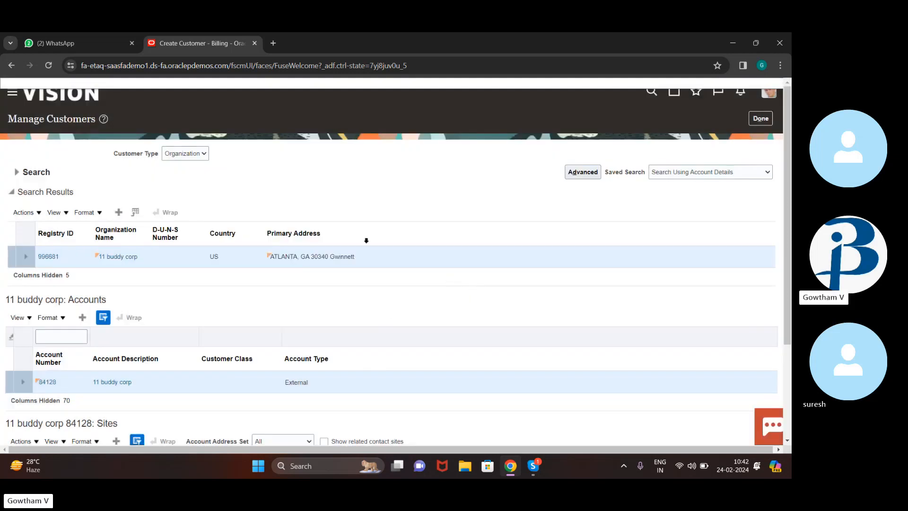
# Leave the current customer page, reopen Manage Customers from Billing, and search for organization names starting with "77".
pyautogui.click(764, 120)
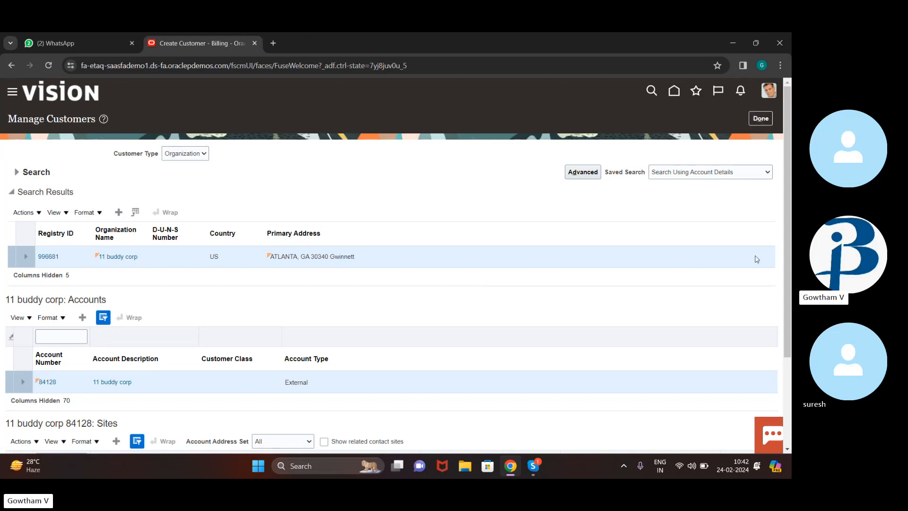
pyautogui.click(674, 90)
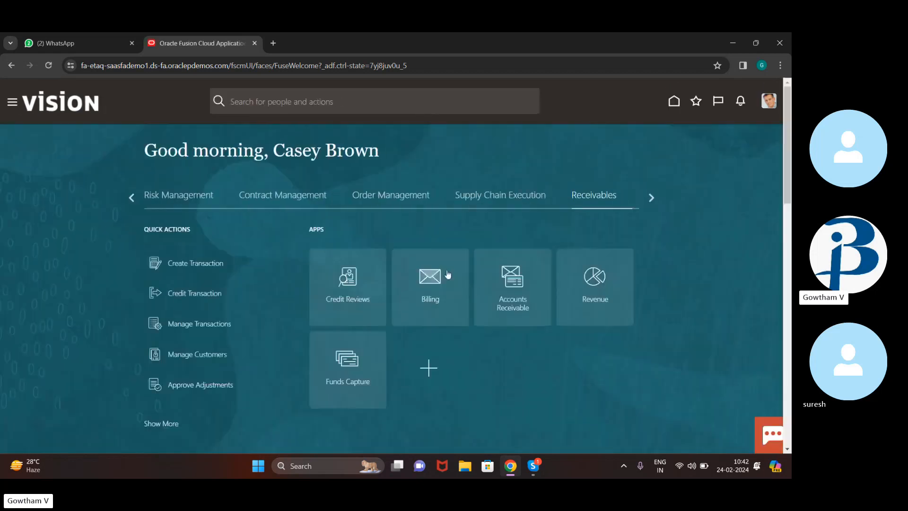
pyautogui.click(431, 279)
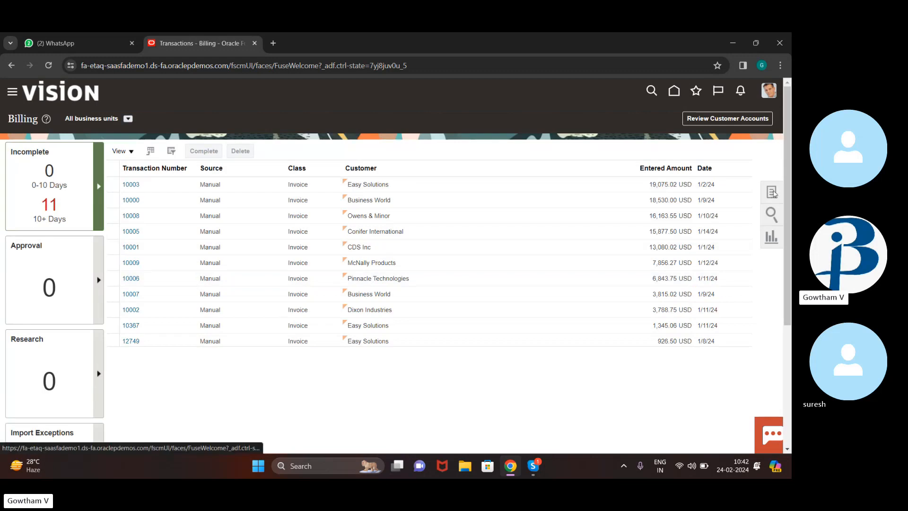
pyautogui.click(773, 192)
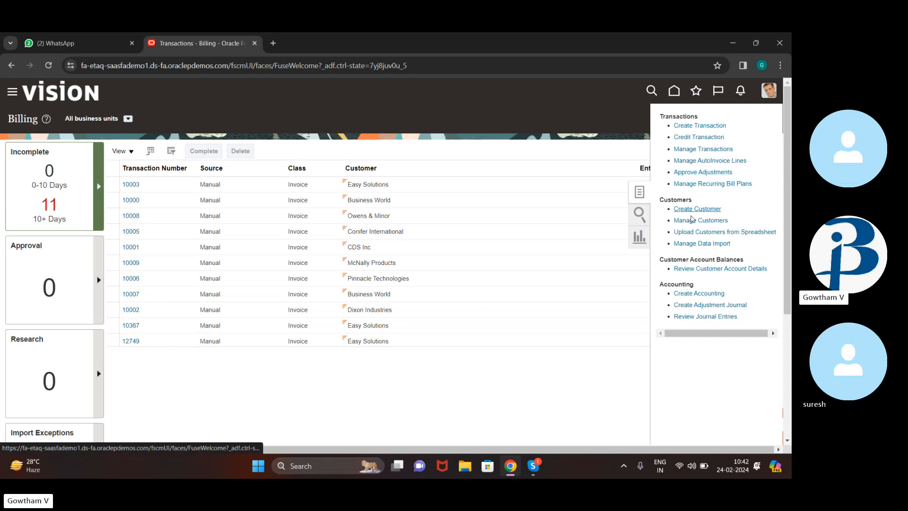
pyautogui.click(691, 218)
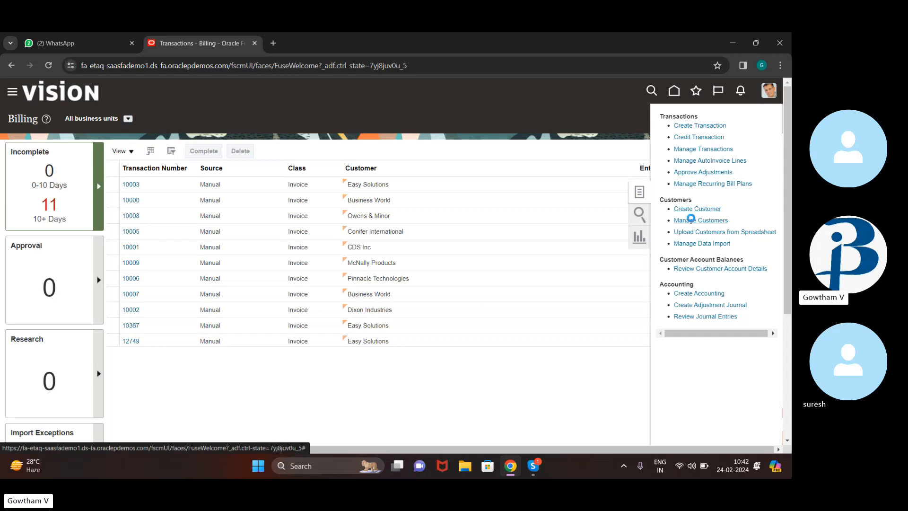
pyautogui.click(286, 224)
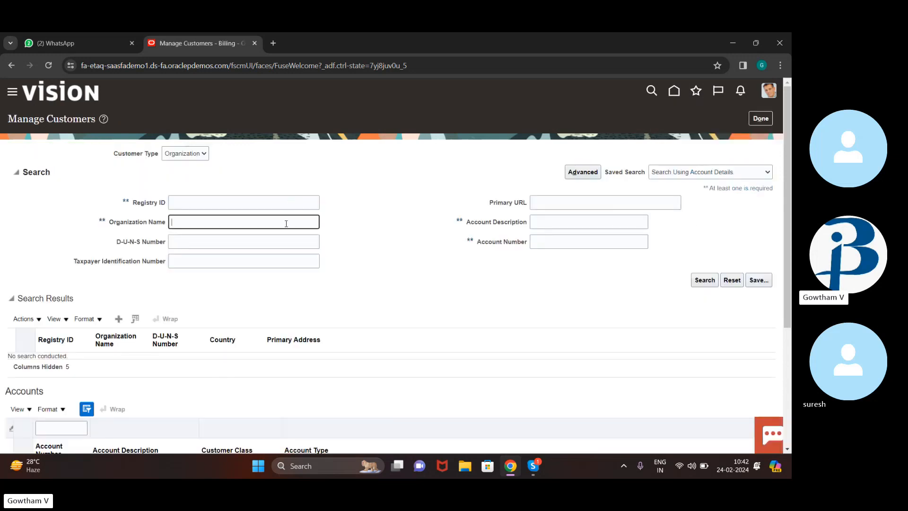
pyautogui.write('77')
pyautogui.click(705, 280)
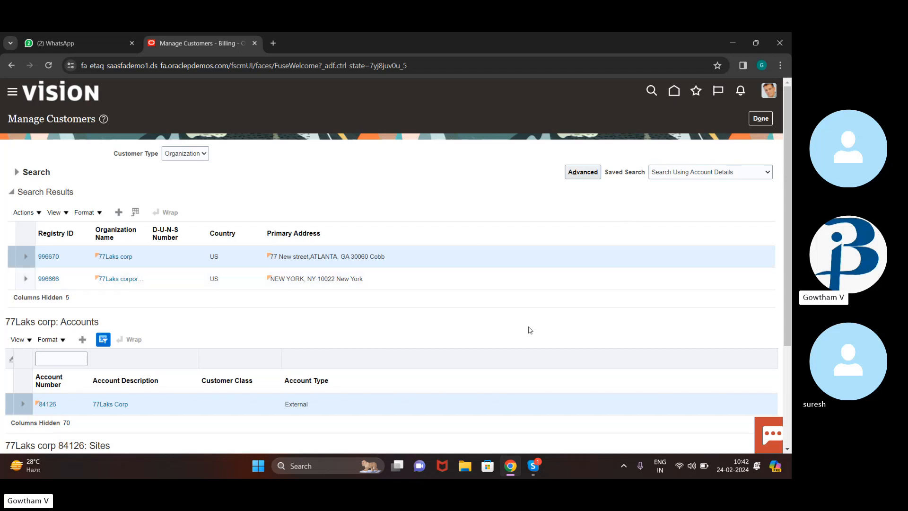
# Switch to the Skype call, toggle the microphone mute, and return to the customer results in the browser.
pyautogui.click(534, 470)
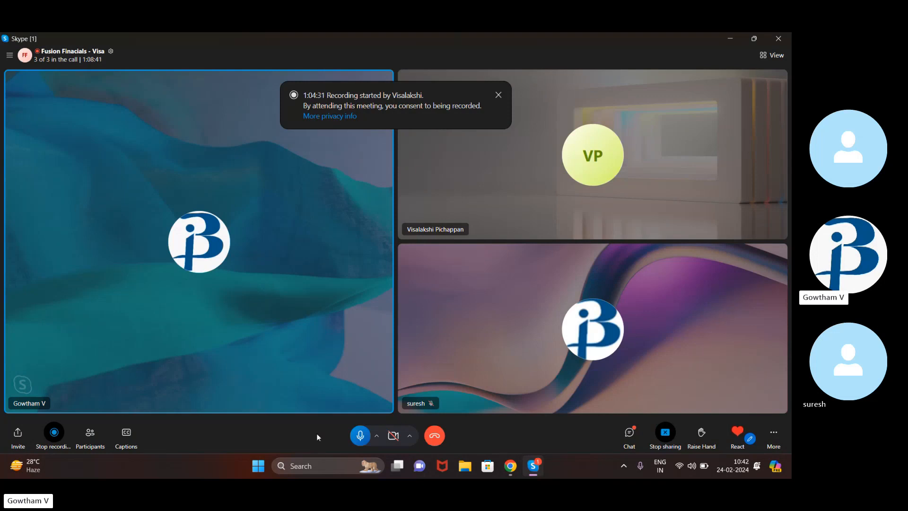
pyautogui.click(361, 435)
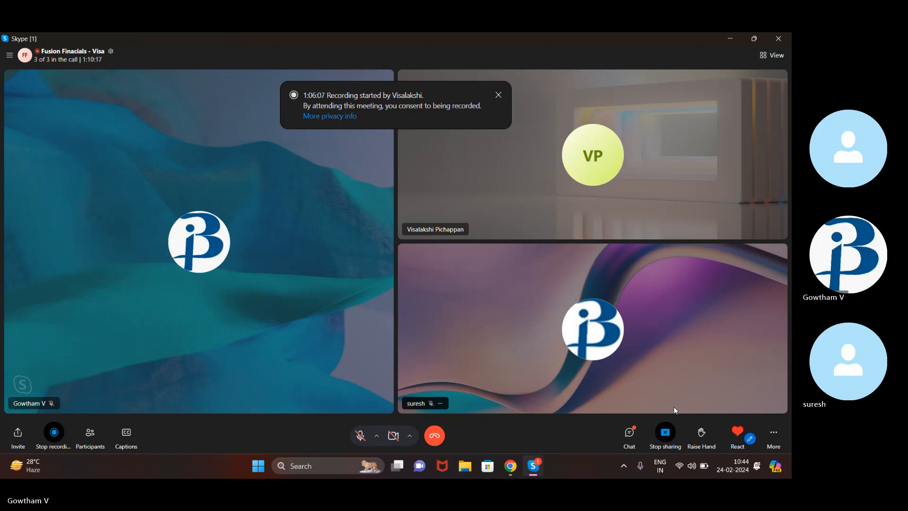
pyautogui.click(360, 436)
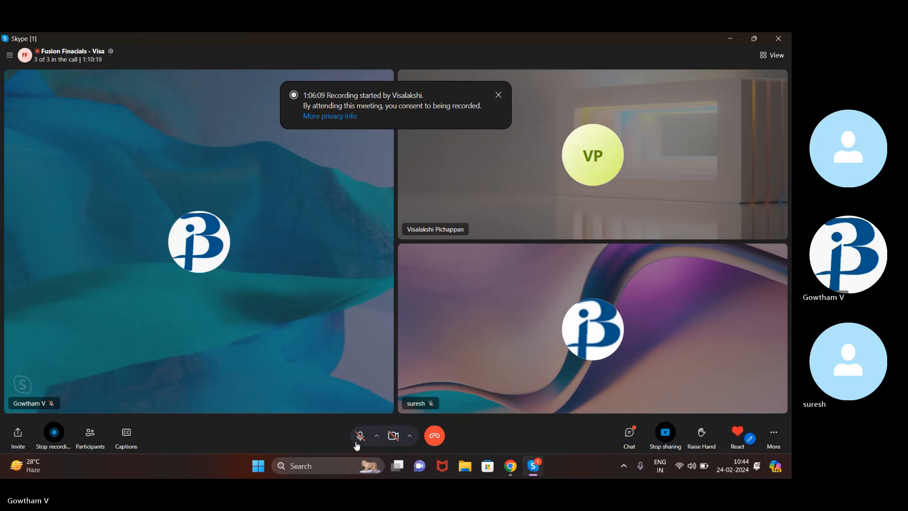
pyautogui.click(508, 467)
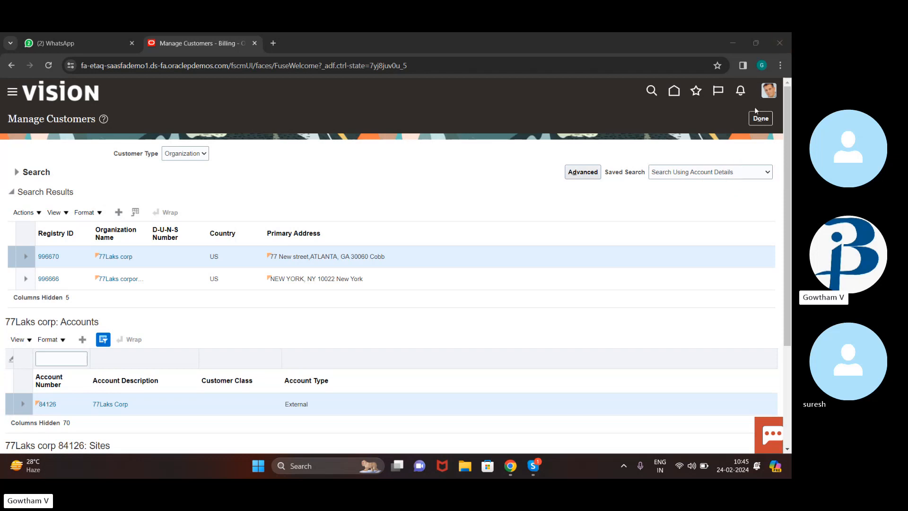
# Leave Manage Customers, start a new invoice, and search its Bill-to Name for "11 buddy corporaion".
pyautogui.click(758, 118)
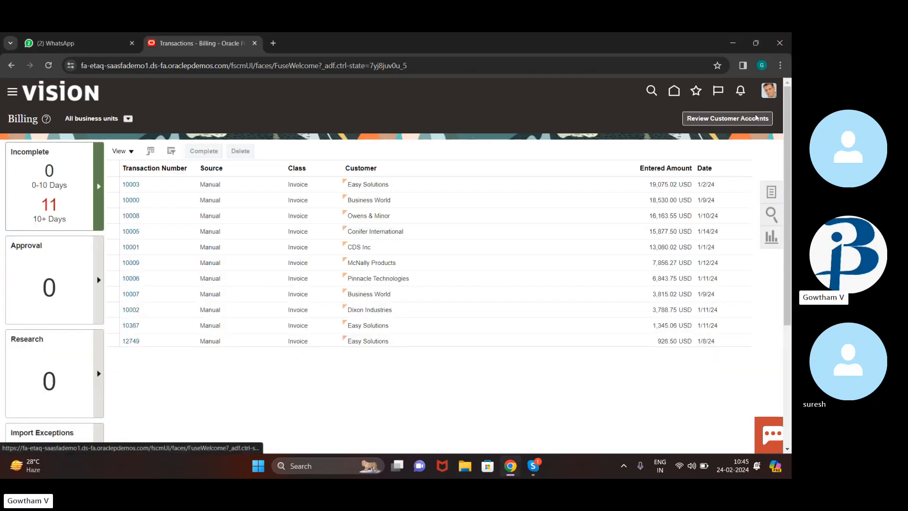
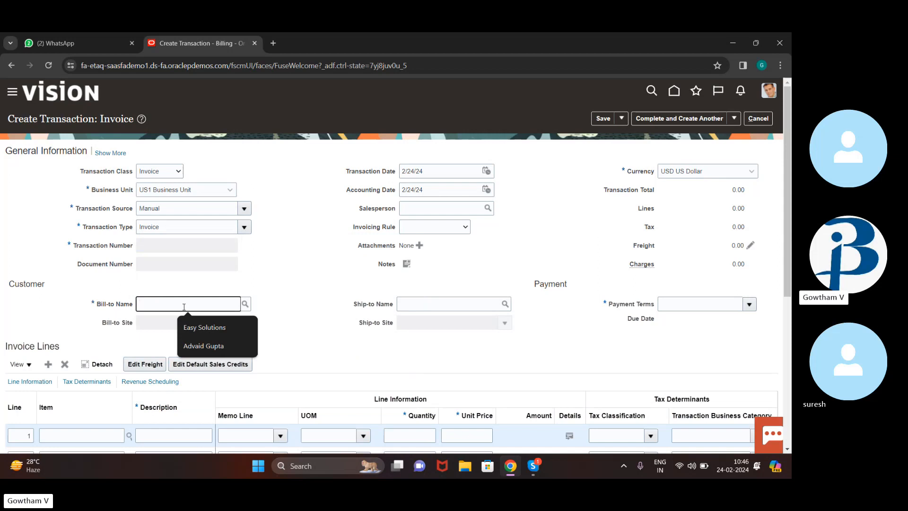
pyautogui.write('11')
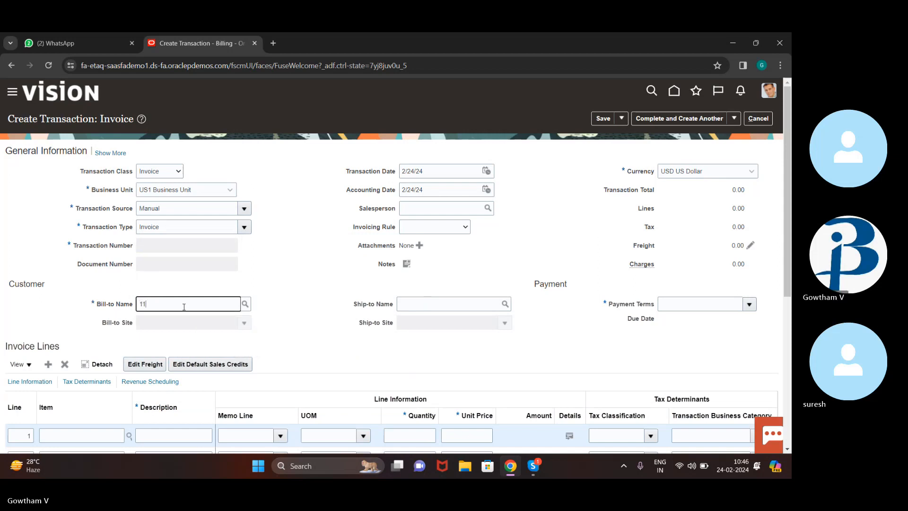
pyautogui.write(' buddy c')
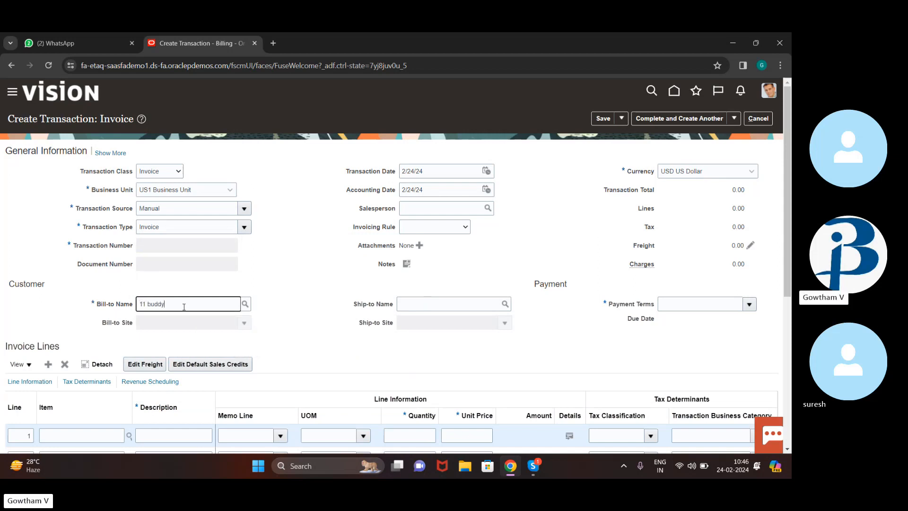
pyautogui.write('orporation')
pyautogui.click(246, 304)
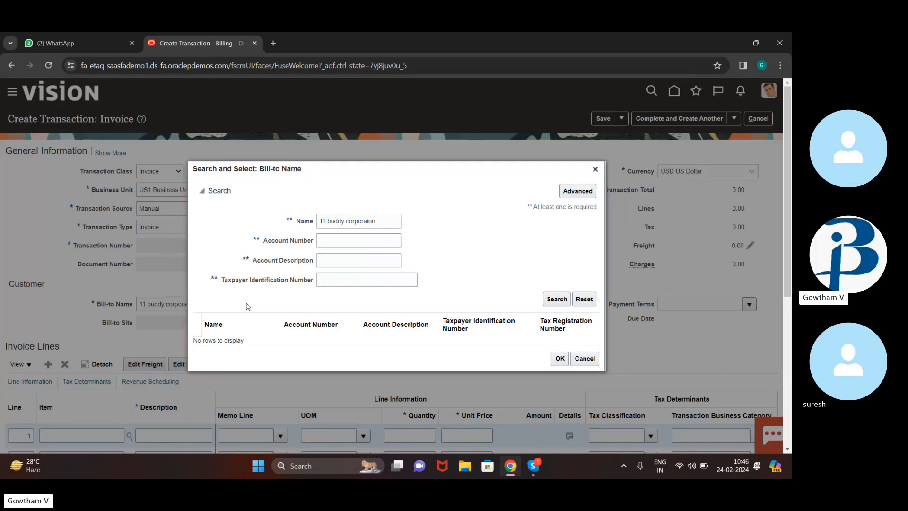
pyautogui.click(567, 301)
pyautogui.click(550, 301)
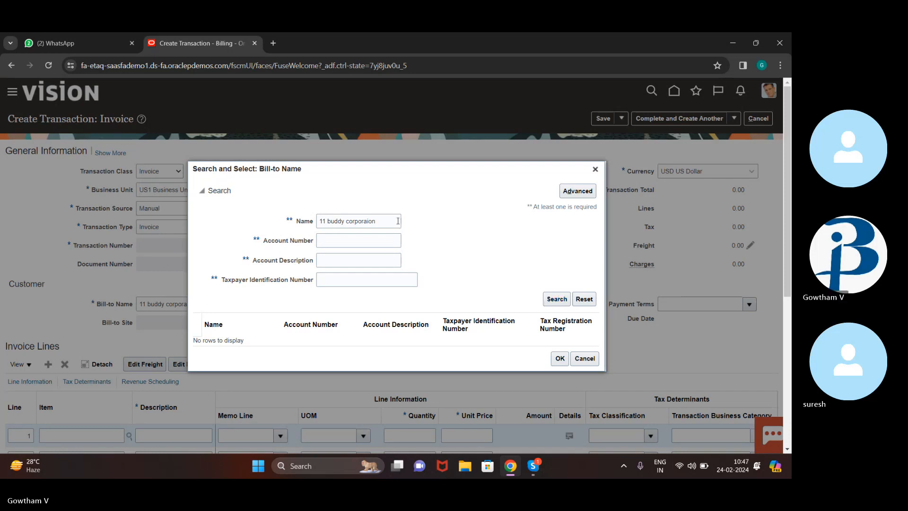
# Repeat the Bill-to Name search with "77 buddy corporaion", and discard the unsaved invoice.
pyautogui.click(381, 222)
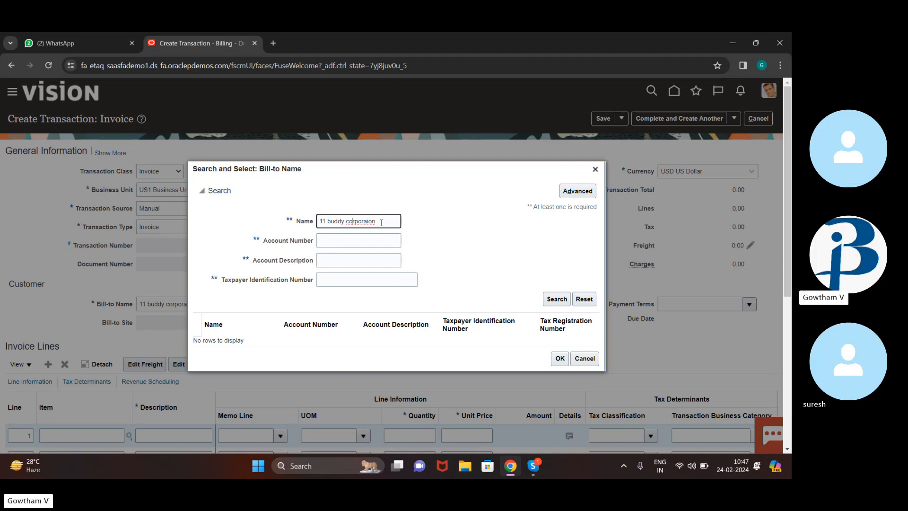
pyautogui.press('Left')
pyautogui.press('Left')
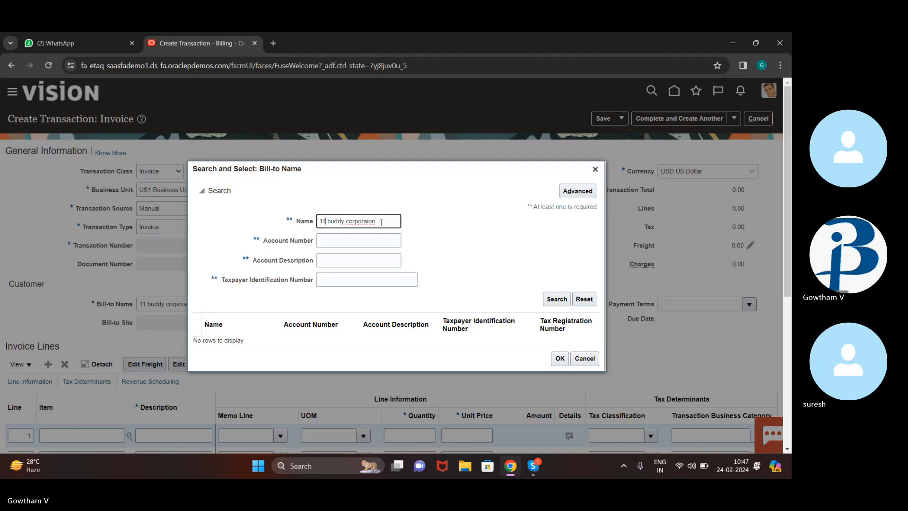
pyautogui.press('BackSpace')
pyautogui.press('BackSpace')
pyautogui.write('77')
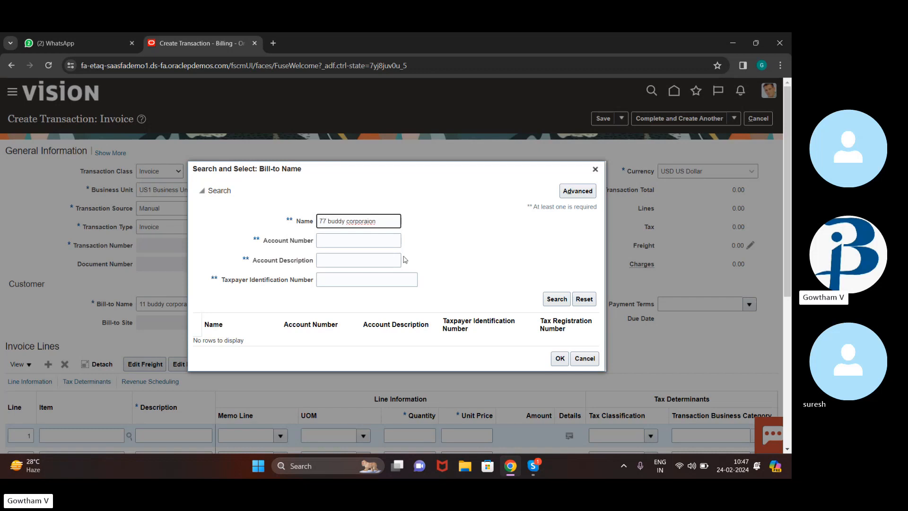
pyautogui.click(557, 299)
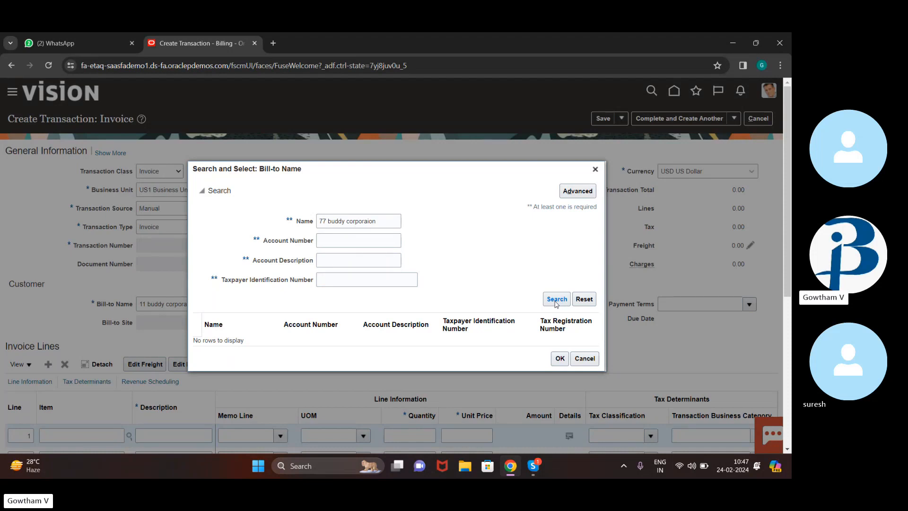
pyautogui.click(595, 169)
pyautogui.click(768, 121)
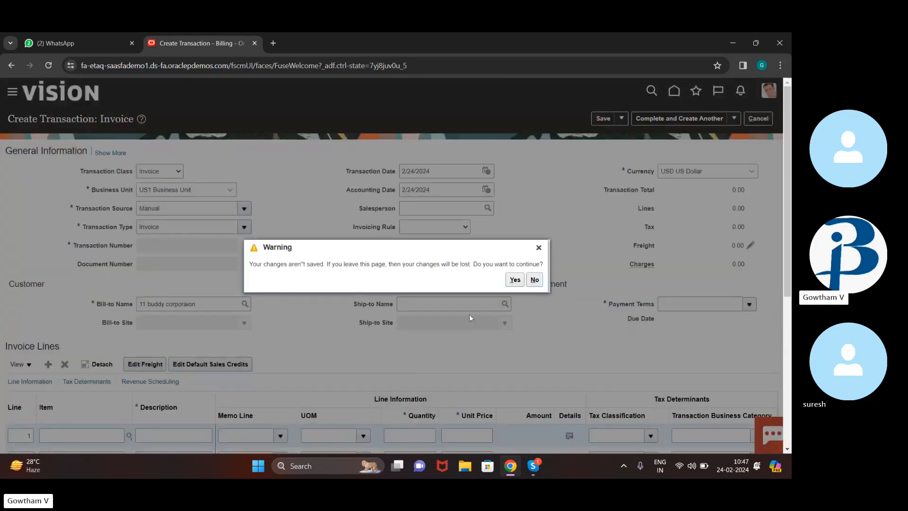
pyautogui.click(519, 281)
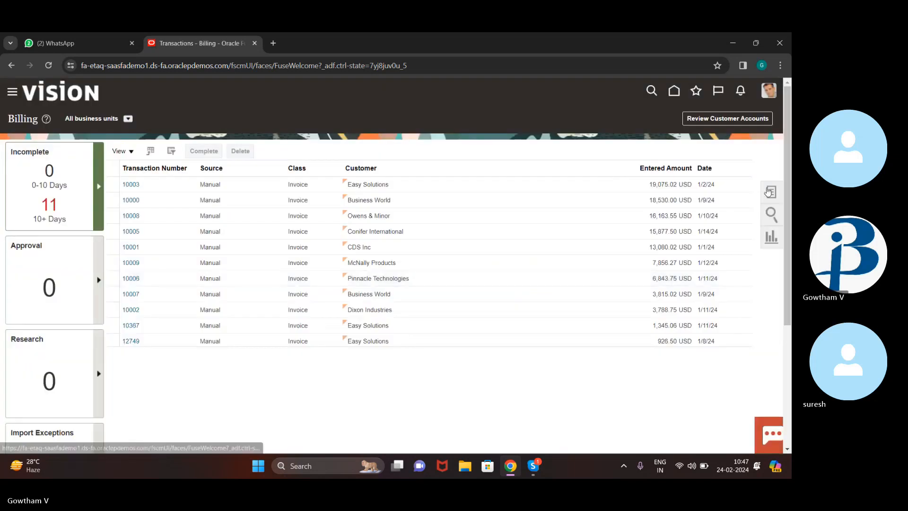
# Open Manage Customers from Billing and search for organizations with Registry ID 77.
pyautogui.click(769, 191)
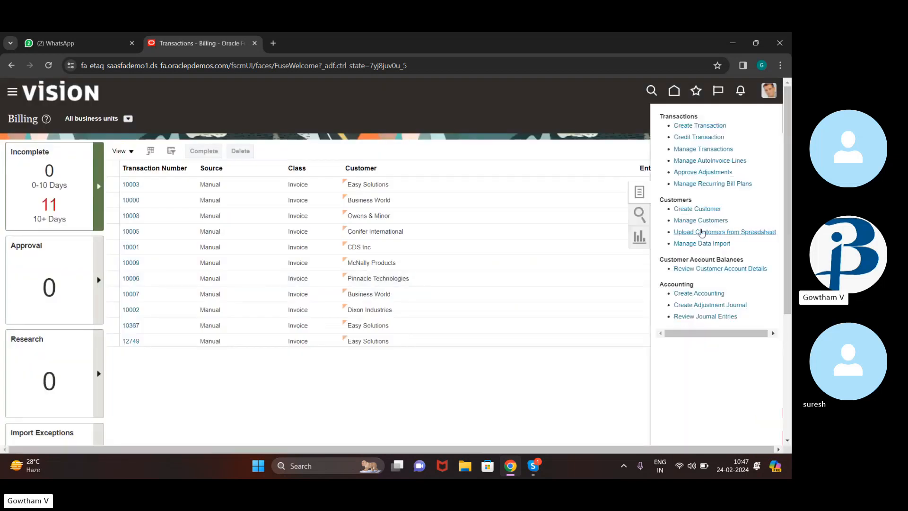
pyautogui.click(679, 219)
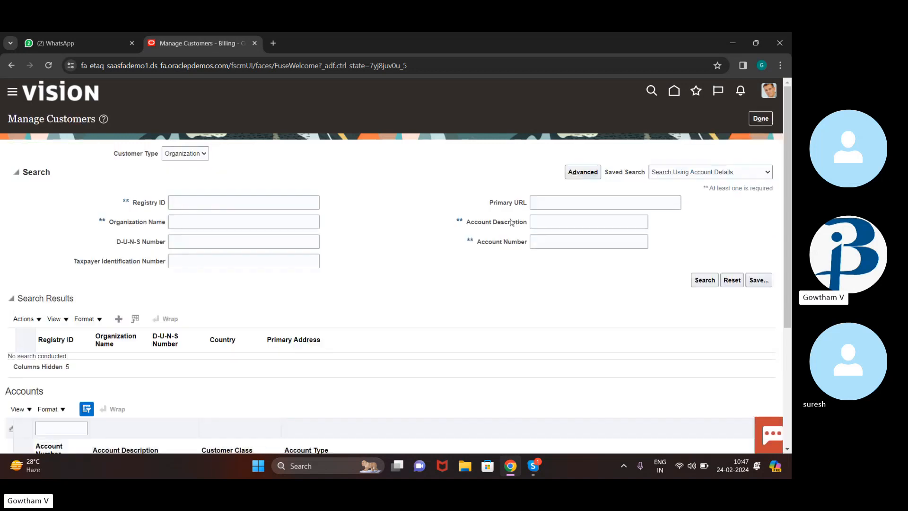
pyautogui.click(210, 199)
pyautogui.write('77')
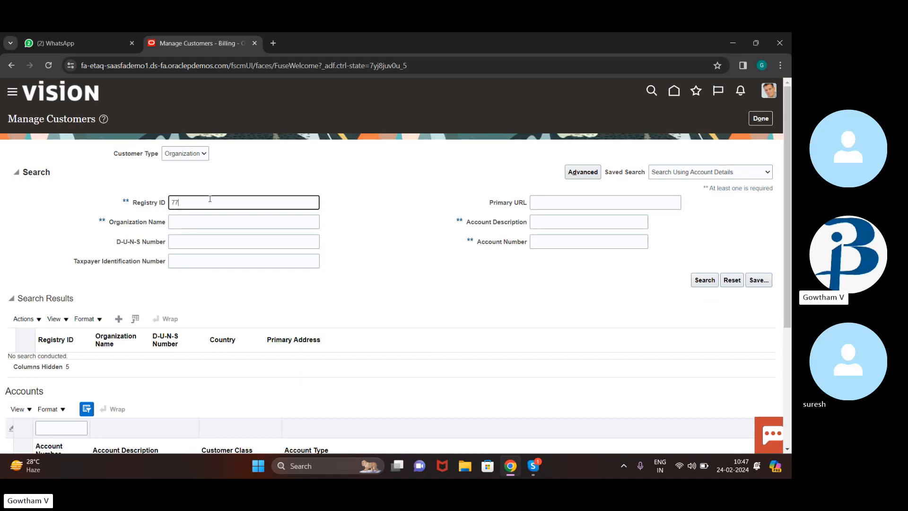
pyautogui.click(700, 284)
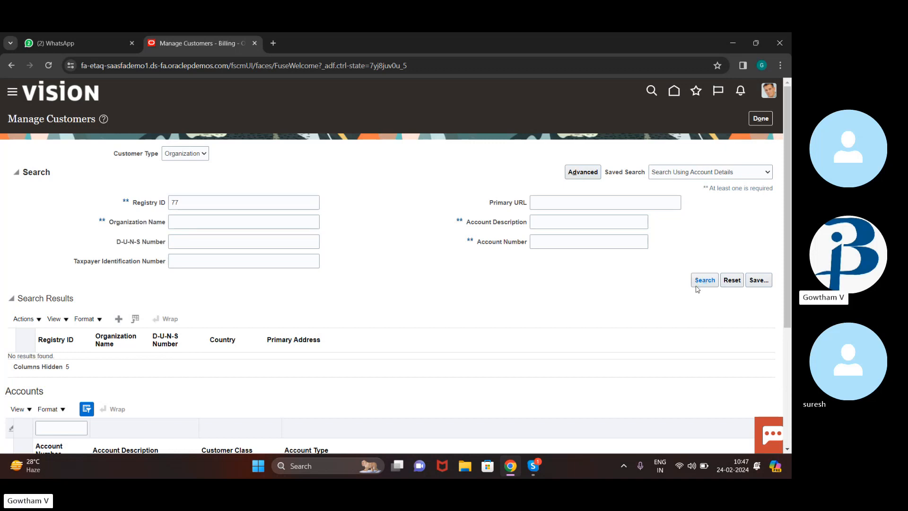
pyautogui.click(707, 281)
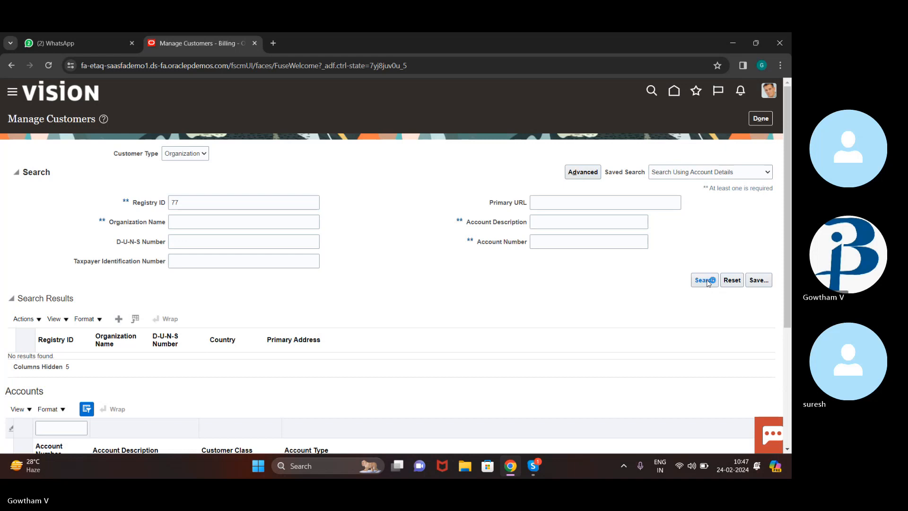
# Change the Registry ID criterion to 11, run the customer search, and review the result's accounts and sites.
pyautogui.click(215, 202)
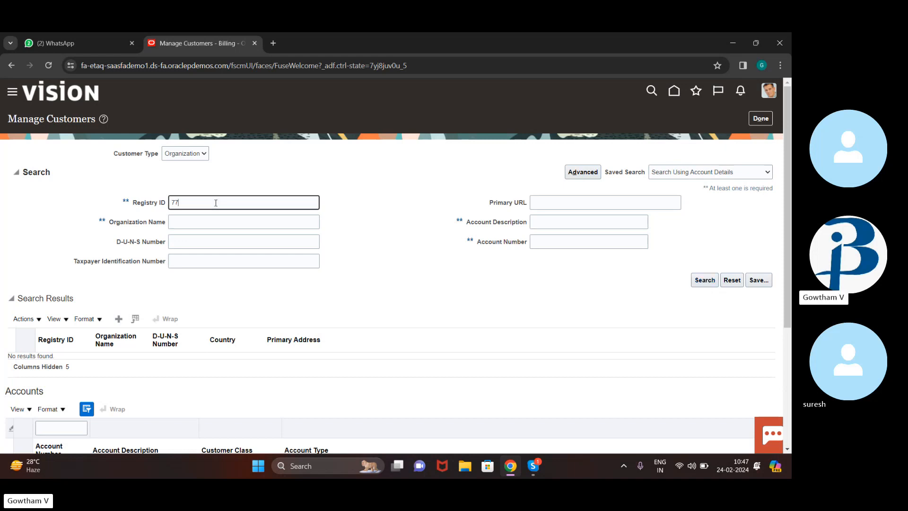
pyautogui.press('BackSpace')
pyautogui.press('BackSpace')
pyautogui.write('11')
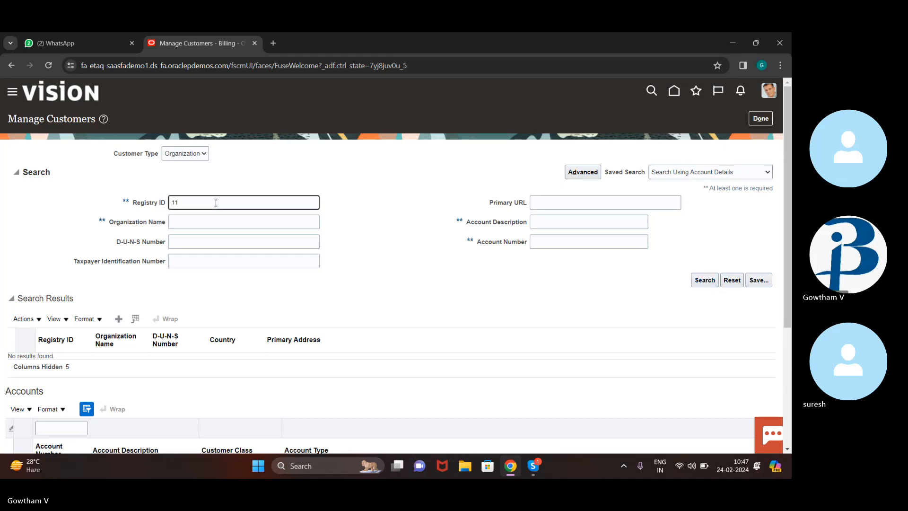
pyautogui.click(707, 279)
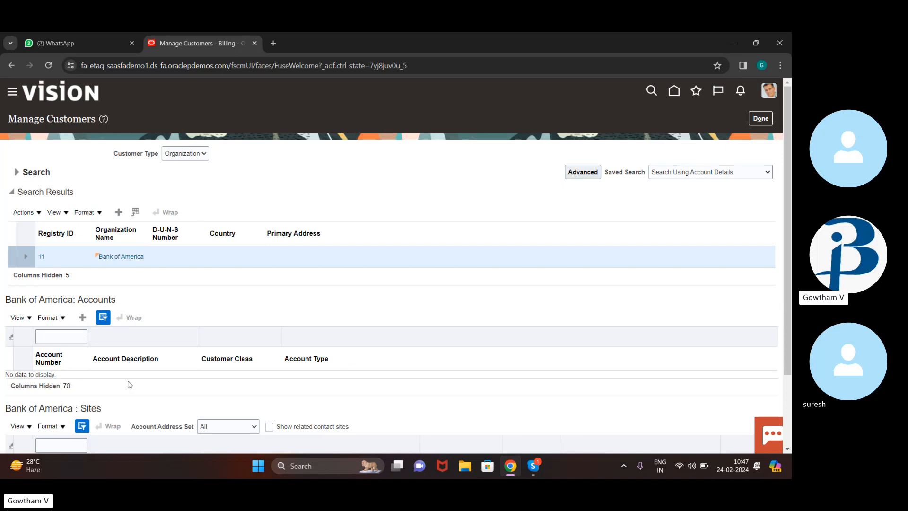
pyautogui.scroll(-3, 101, 323)
pyautogui.scroll(3, 101, 324)
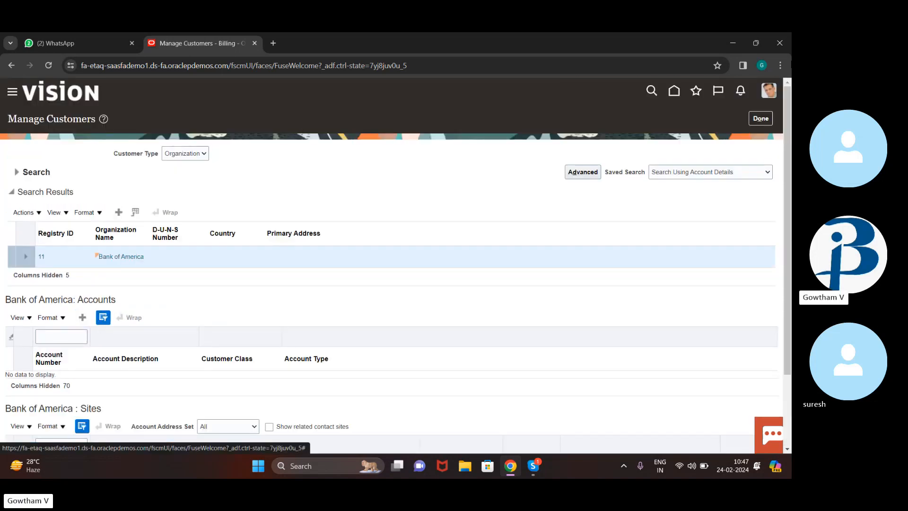
# Leave Manage Customers and open the Accounts Receivable work area from the home page.
pyautogui.click(766, 117)
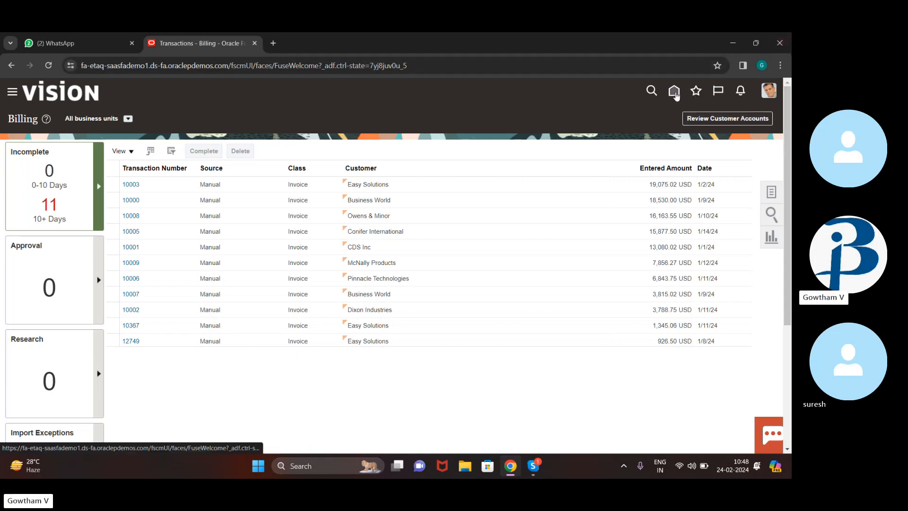
pyautogui.click(676, 95)
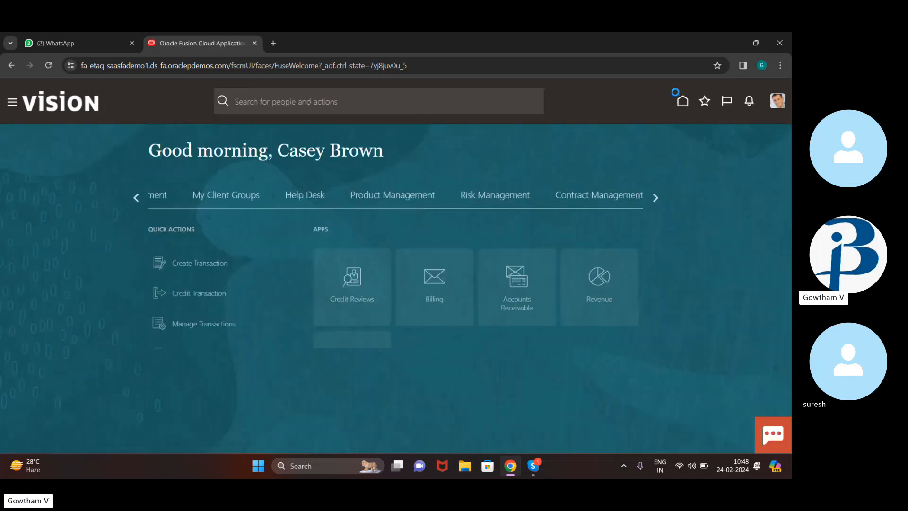
pyautogui.click(510, 287)
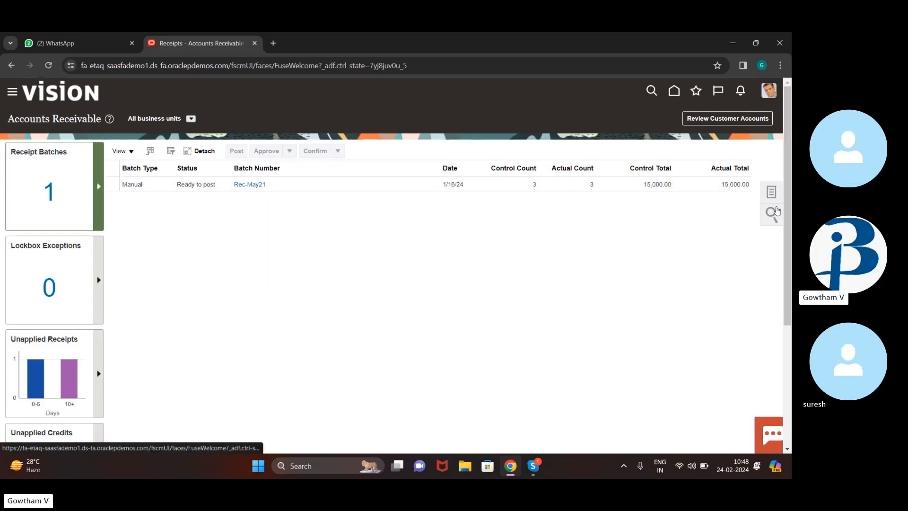
# Search the receipts by the customer's account number.
pyautogui.click(774, 212)
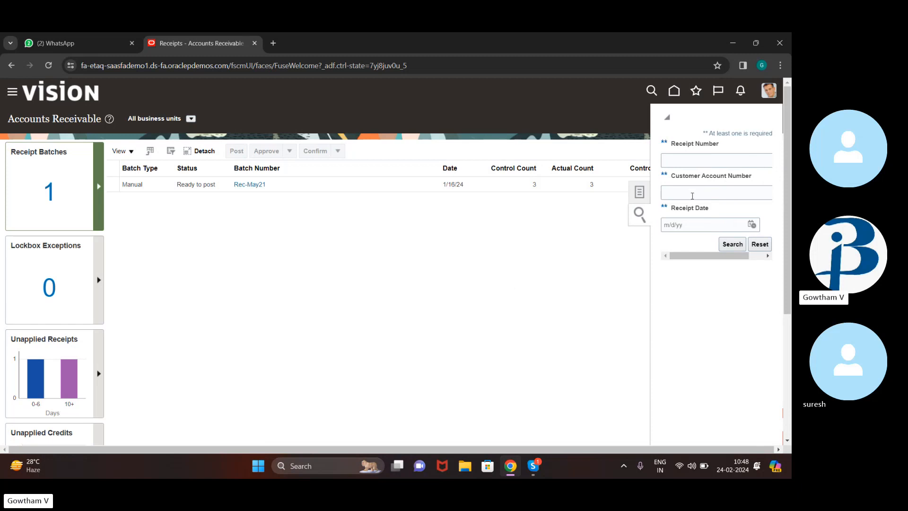
pyautogui.click(692, 196)
pyautogui.write('11')
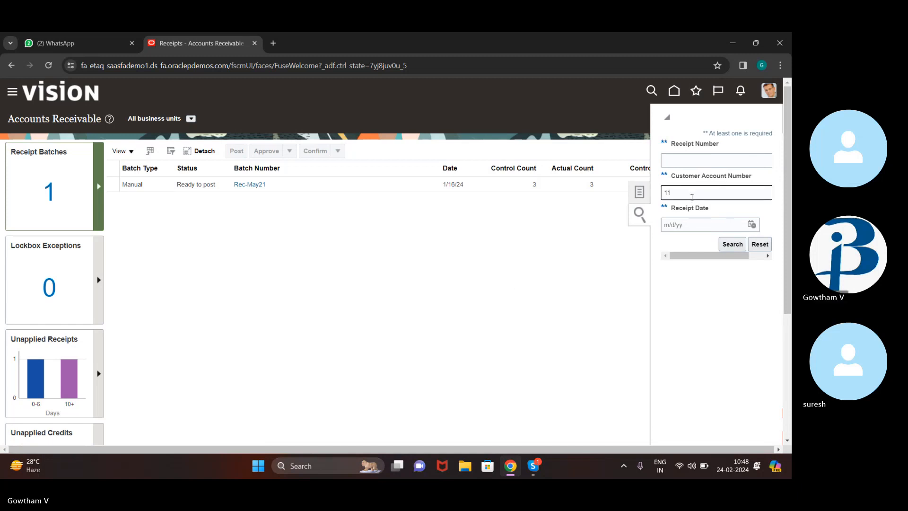
pyautogui.click(732, 245)
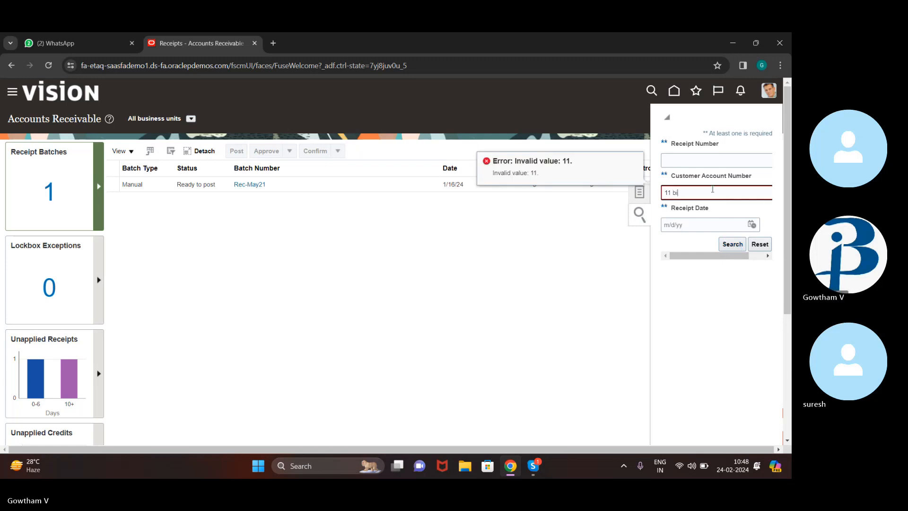
# Repeat the receipt search with "11 buddy corporation" as the Customer Account Number, and return to the home page.
pyautogui.write('buddy corporation')
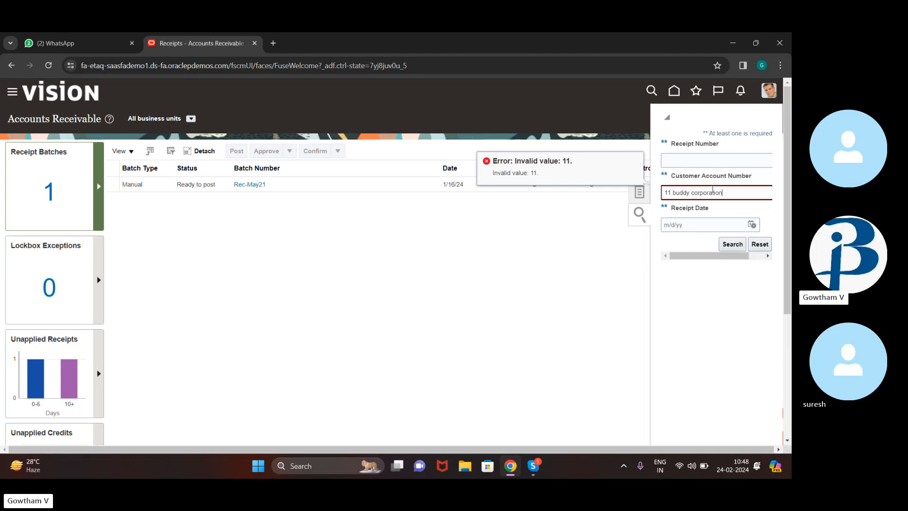
pyautogui.click(732, 244)
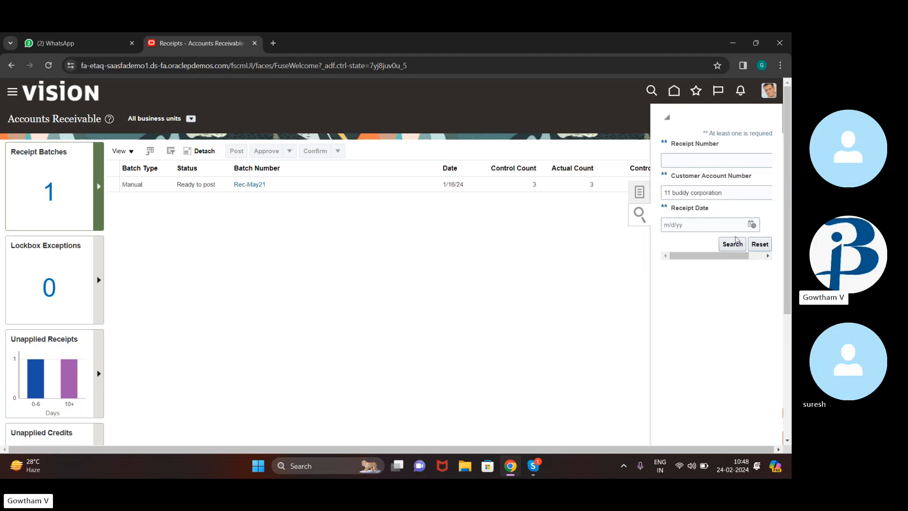
pyautogui.click(734, 244)
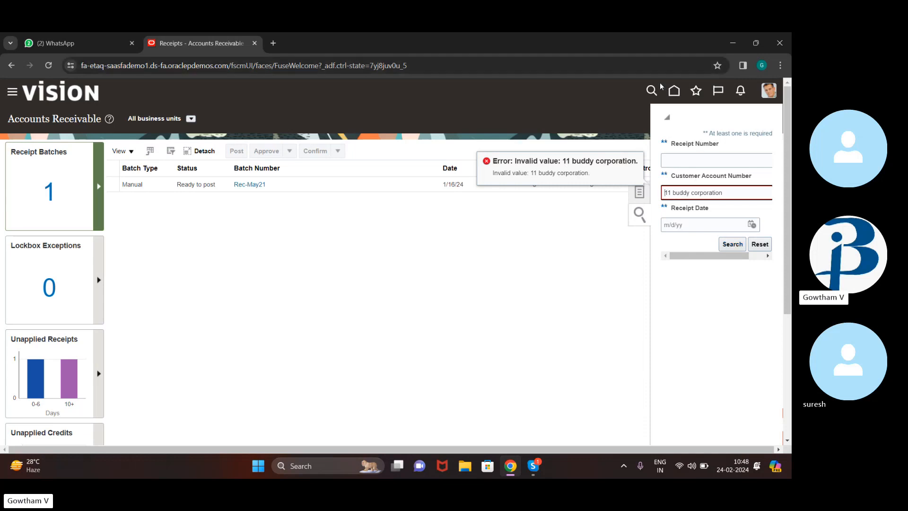
pyautogui.click(672, 90)
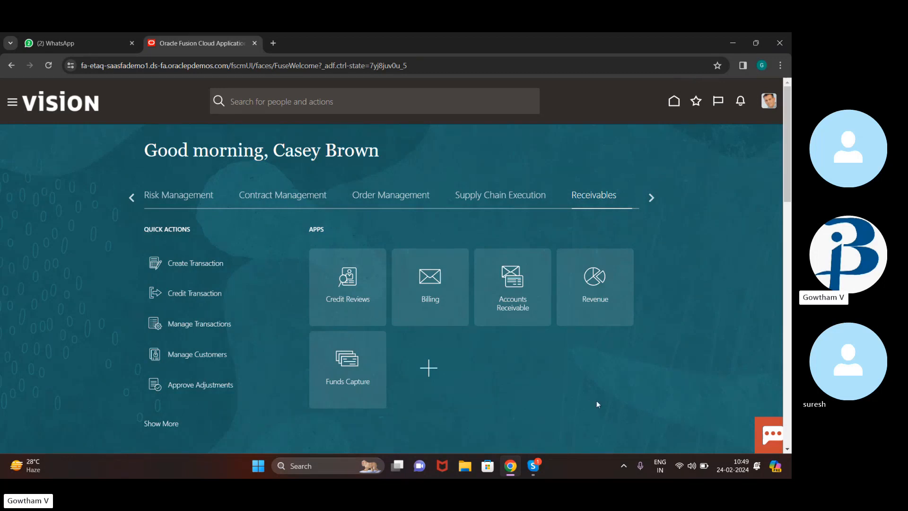
# Switch to the Skype call, toggle the microphone to speak, and return to the browser.
pyautogui.click(533, 466)
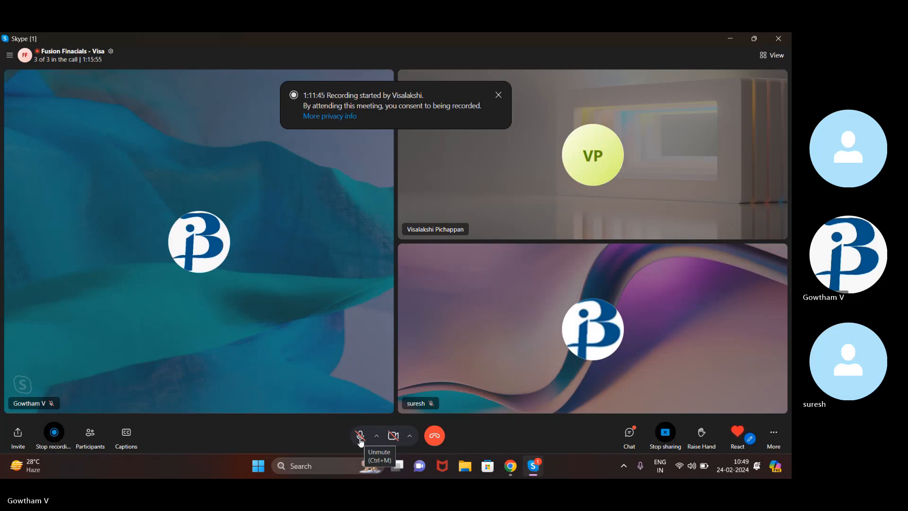
pyautogui.click(360, 439)
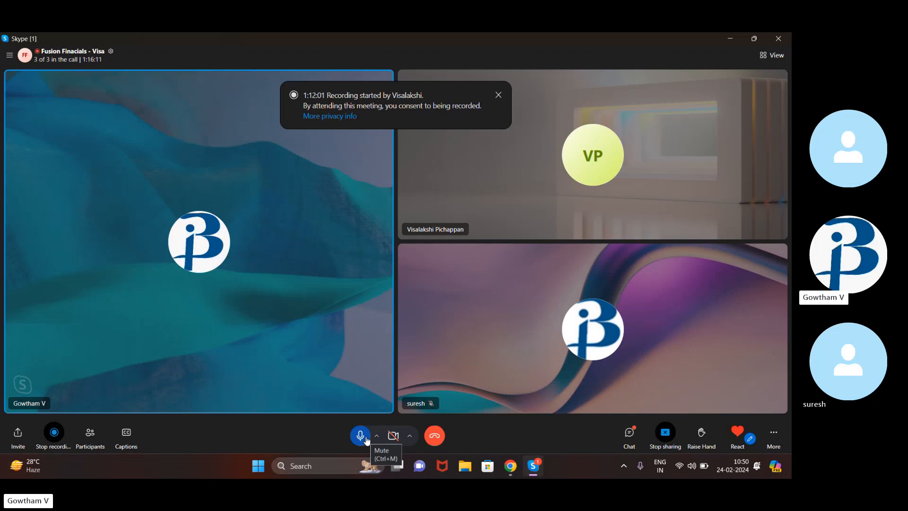
pyautogui.click(365, 440)
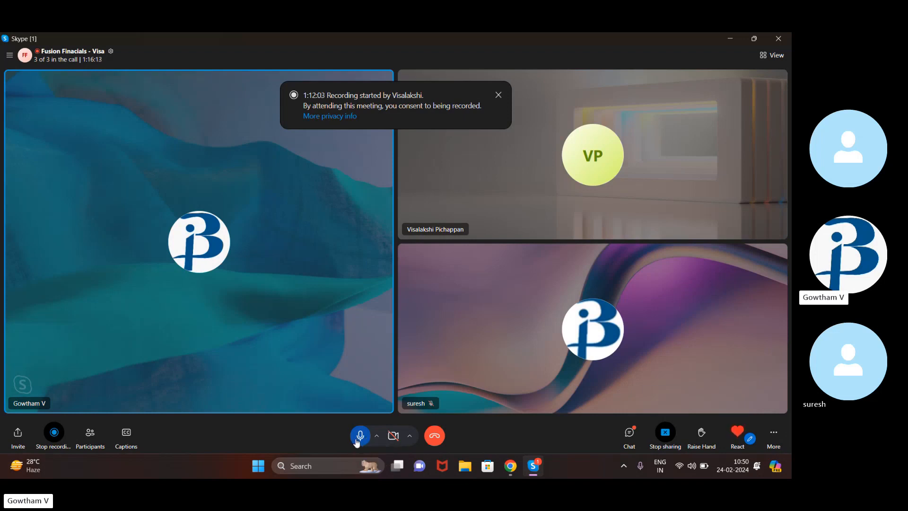
pyautogui.click(358, 440)
pyautogui.click(515, 474)
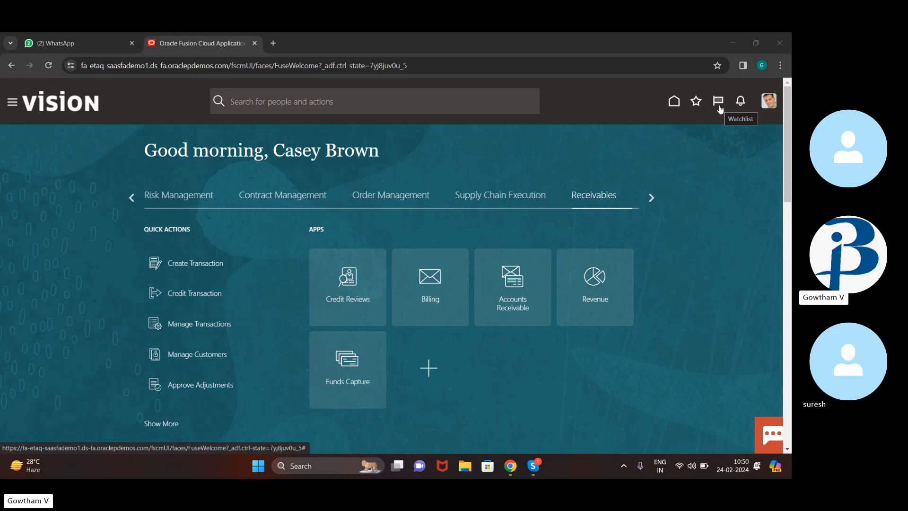
# Glance at the Watchlist, and open Setup and Maintenance under My Enterprise.
pyautogui.click(725, 103)
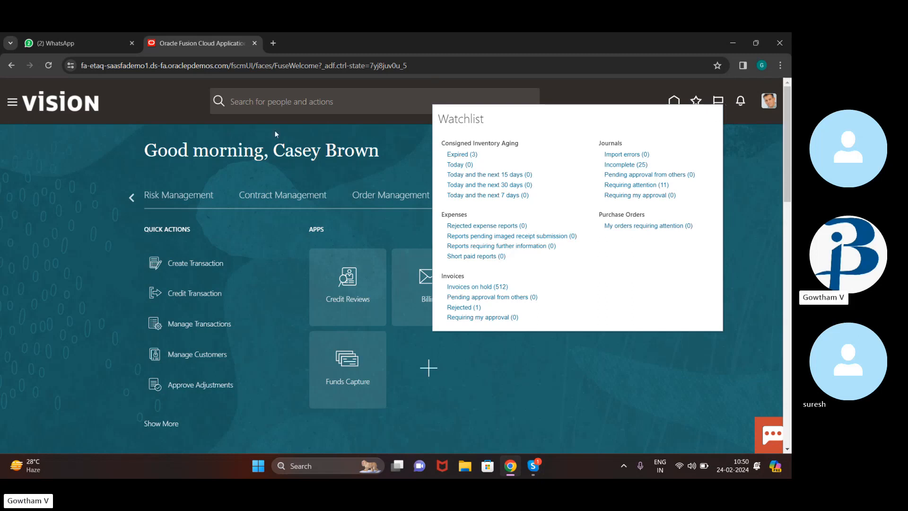
pyautogui.click(414, 151)
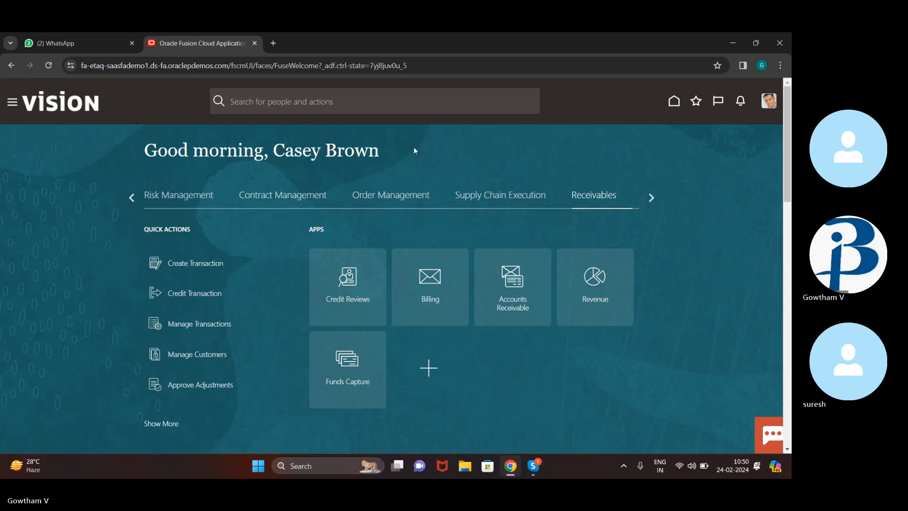
pyautogui.click(12, 105)
pyautogui.scroll(-5, 138, 303)
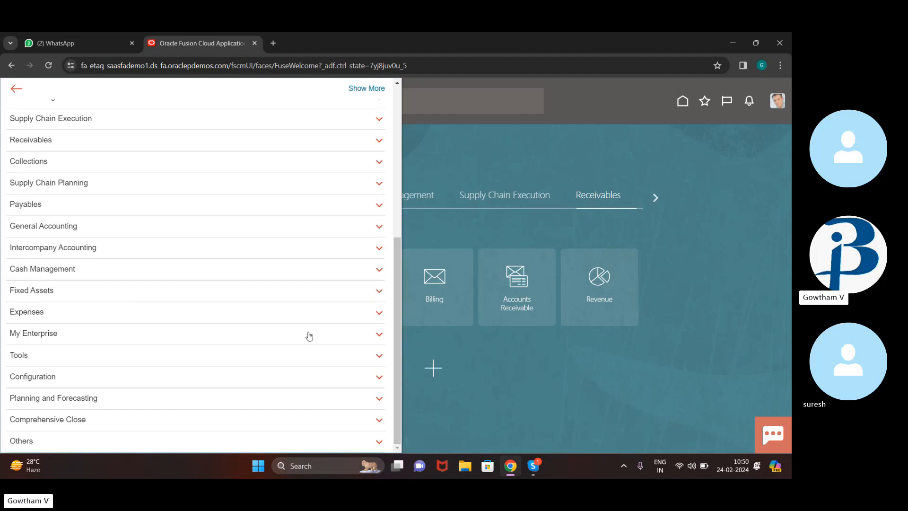
pyautogui.click(371, 336)
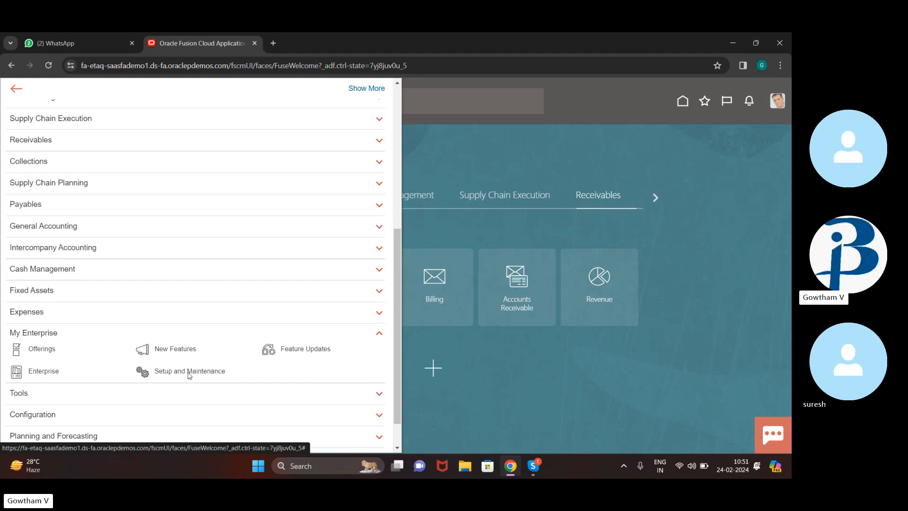
pyautogui.click(189, 373)
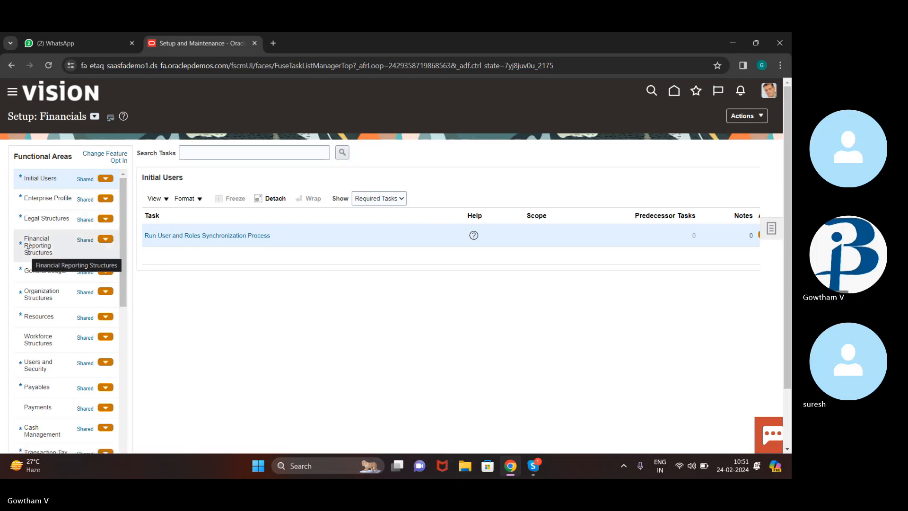
# Open the Manage Banks task in the Cash Management functional area of the Financials setup.
pyautogui.scroll(-1, 27, 250)
pyautogui.scroll(-2, 43, 260)
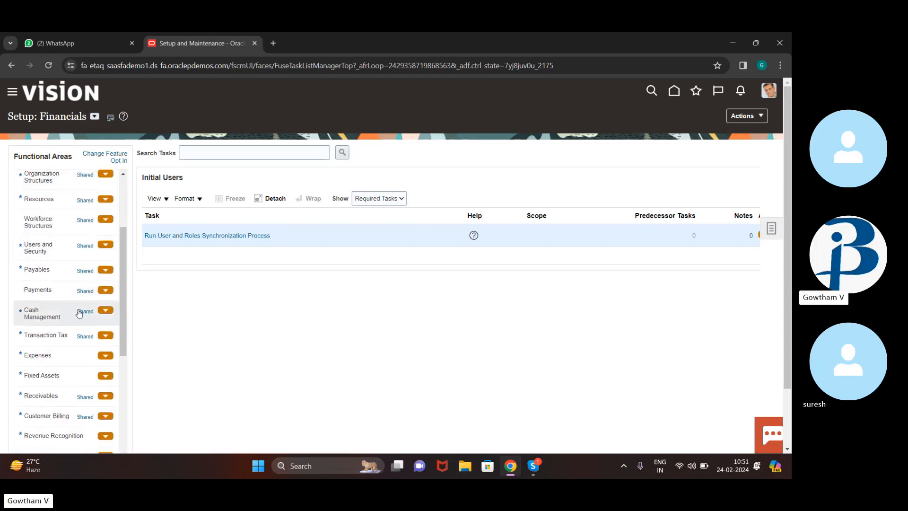
pyautogui.click(99, 306)
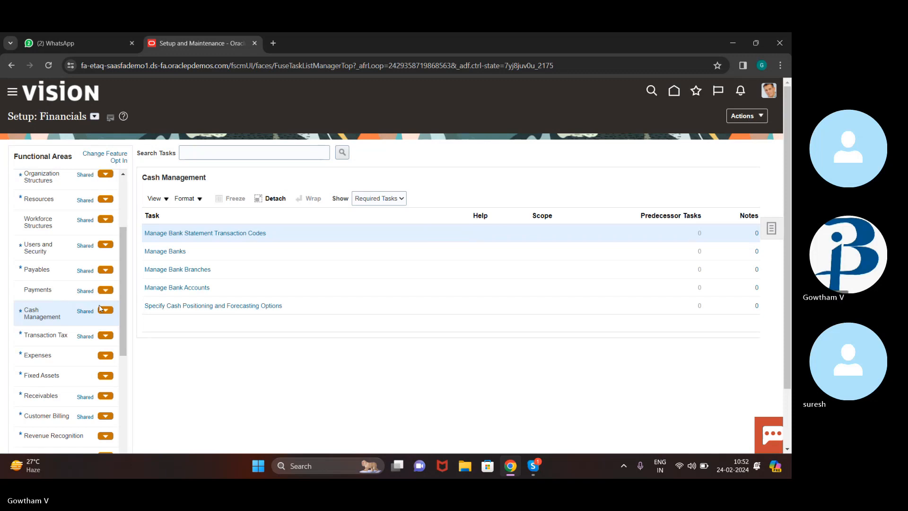
pyautogui.click(159, 250)
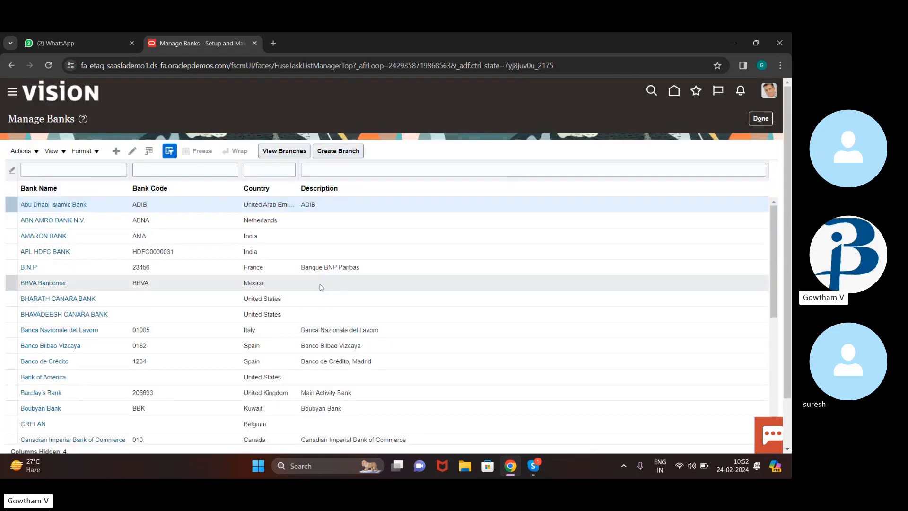
# Rename the bank BHARATH CANARA BANK to "11 bank of america", and save and close the bank record.
pyautogui.click(249, 298)
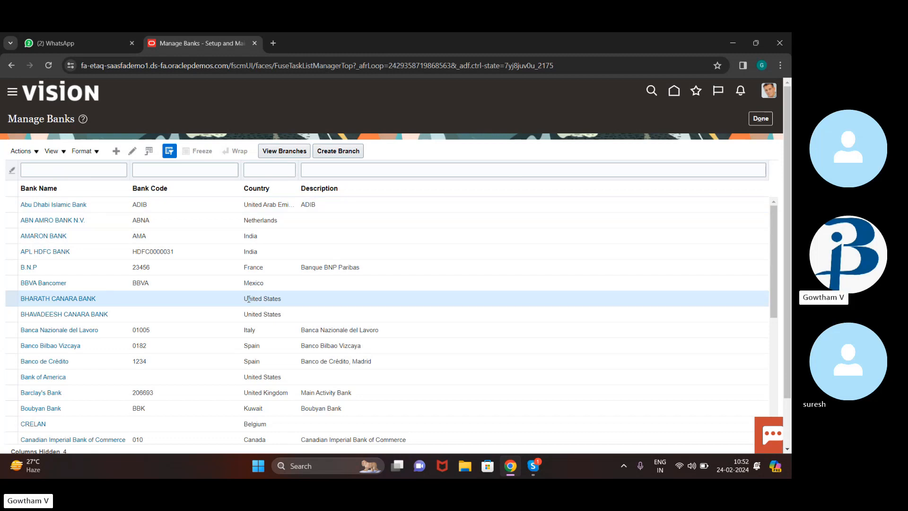
pyautogui.click(69, 299)
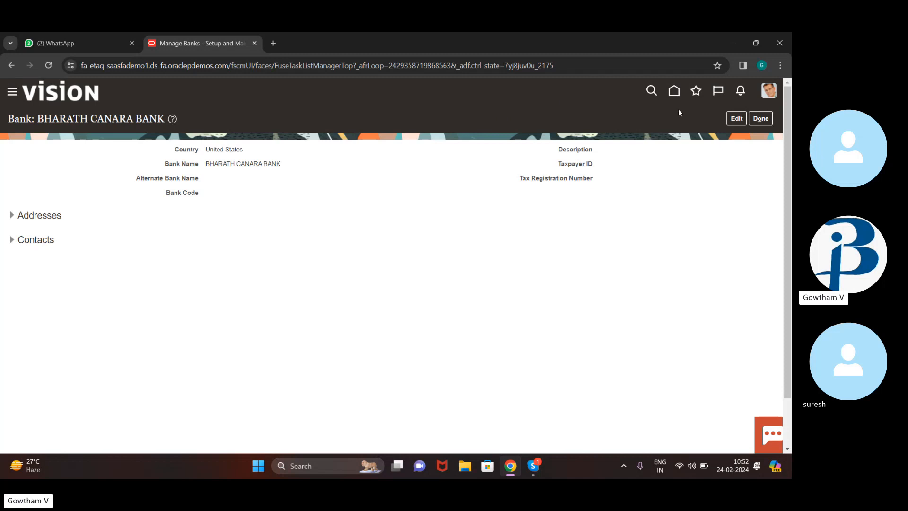
pyautogui.click(738, 119)
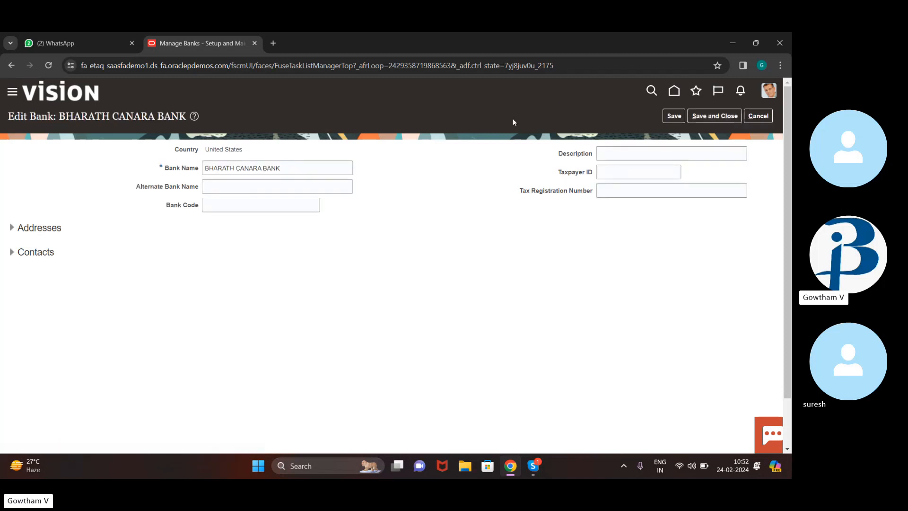
pyautogui.click(306, 170)
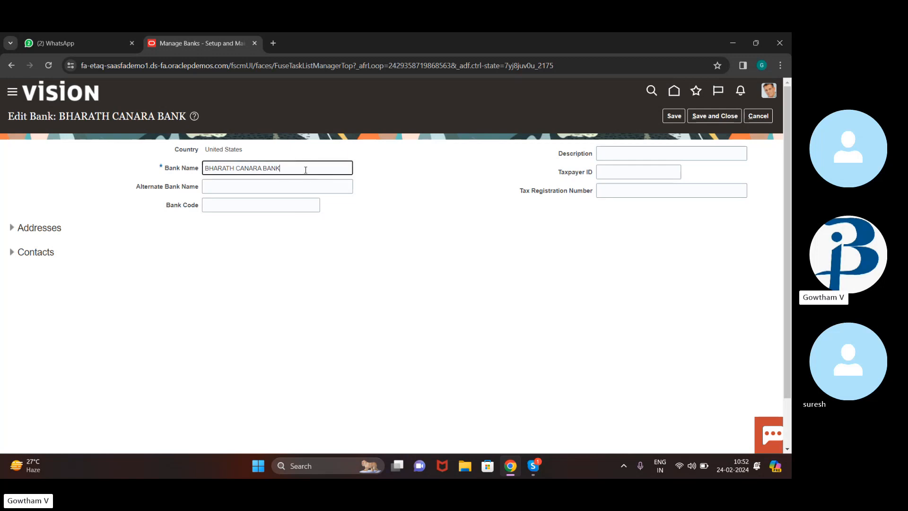
pyautogui.press('BackSpace')
pyautogui.press('BackSpace')
pyautogui.press('BackSpace')
pyautogui.press('BackSpace')
pyautogui.press('BackSpace')
pyautogui.press('BackSpace')
pyautogui.press('BackSpace')
pyautogui.press('BackSpace')
pyautogui.press('BackSpace')
pyautogui.press('BackSpace')
pyautogui.press('BackSpace')
pyautogui.press('BackSpace')
pyautogui.press('BackSpace')
pyautogui.press('BackSpace')
pyautogui.press('BackSpace')
pyautogui.press('BackSpace')
pyautogui.press('BackSpace')
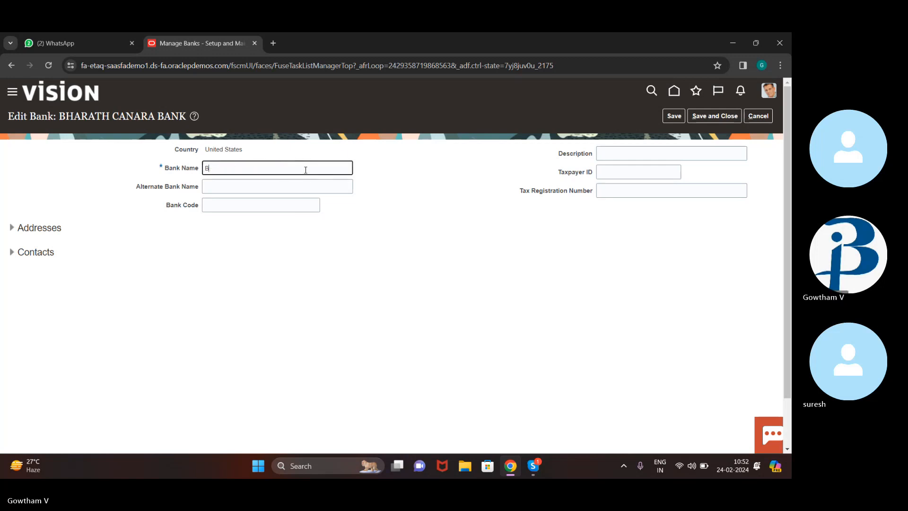
pyautogui.press('BackSpace')
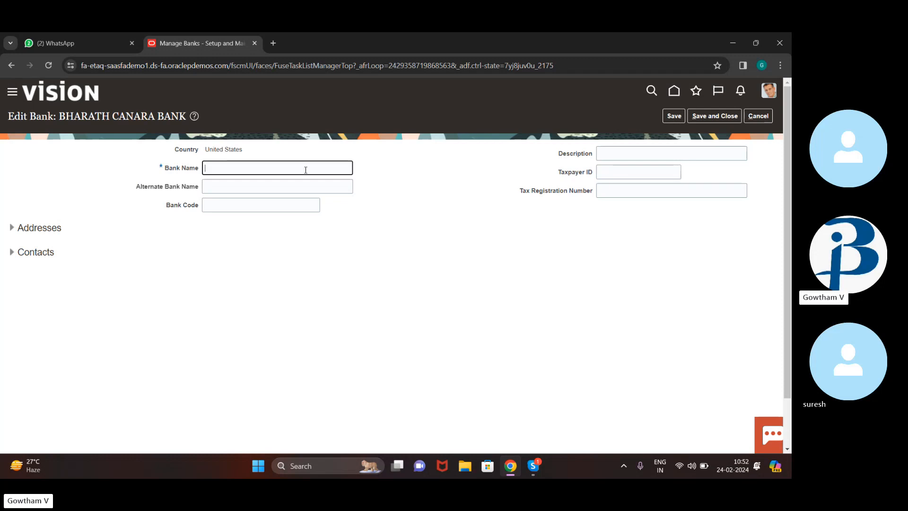
pyautogui.write('11 bank of m')
pyautogui.press('BackSpace')
pyautogui.write('america')
pyautogui.click(722, 116)
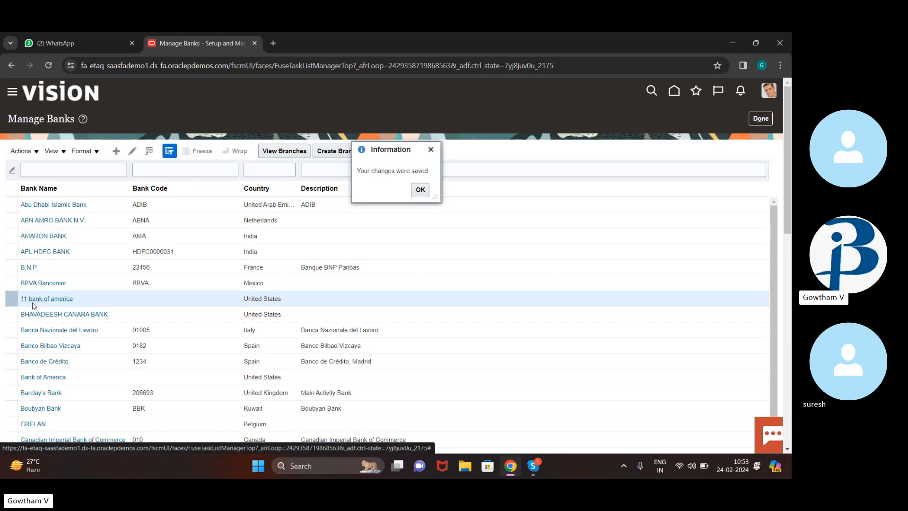
pyautogui.click(419, 189)
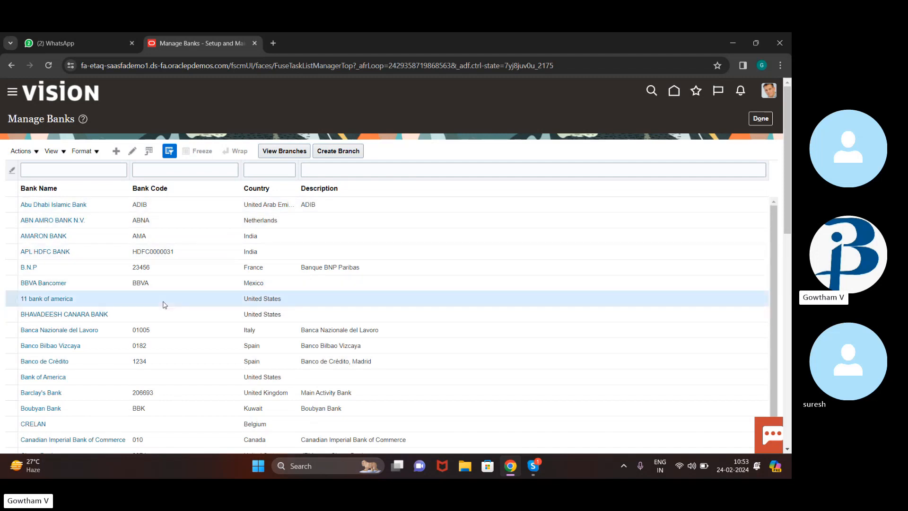
# Start creating a new bank branch from the bank branches list, and enter "11 bank of america" as its bank.
pyautogui.click(282, 150)
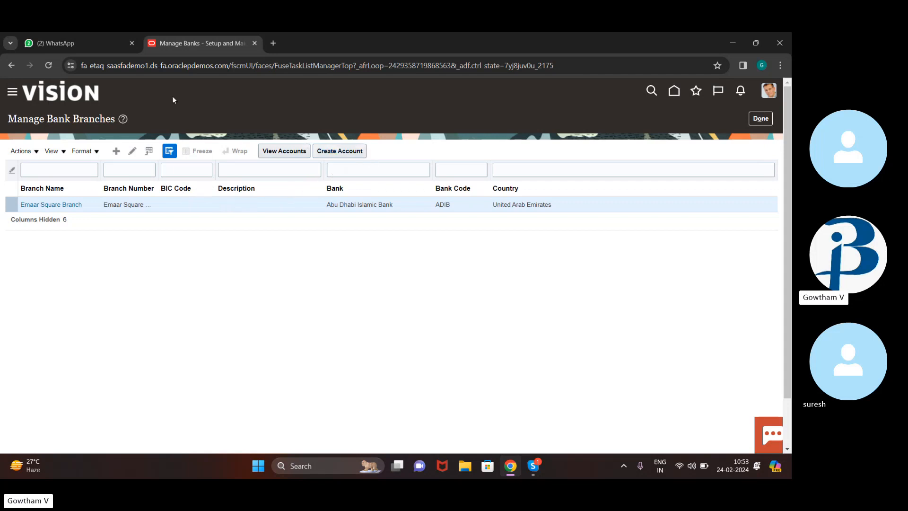
pyautogui.click(117, 151)
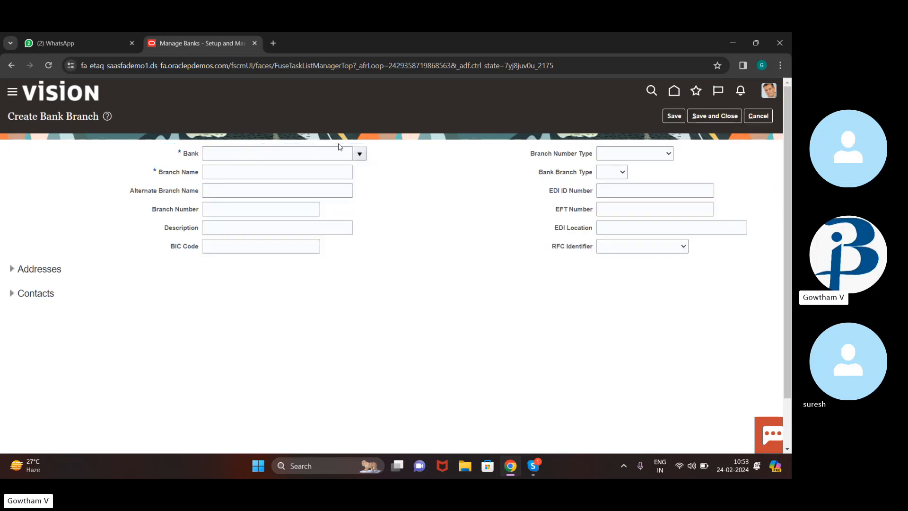
pyautogui.click(300, 156)
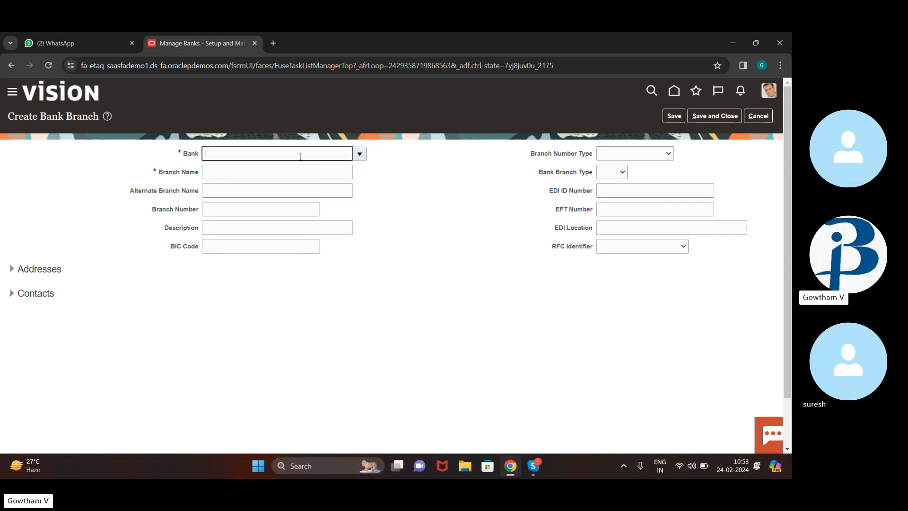
pyautogui.write('11 bano')
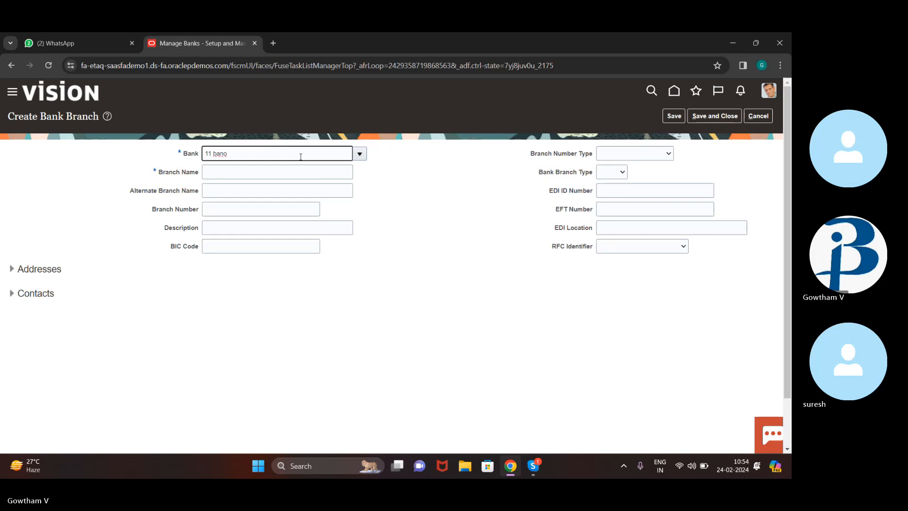
pyautogui.press('BackSpace')
pyautogui.write('k o')
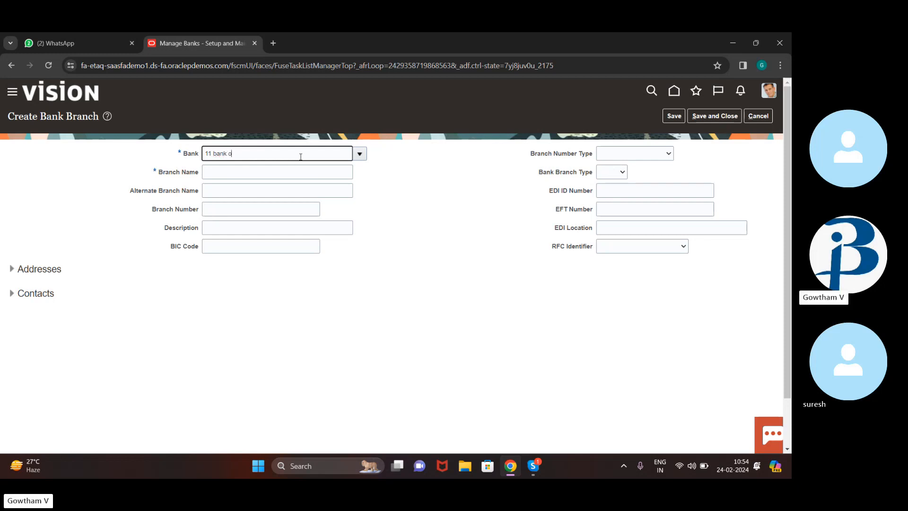
pyautogui.write('f america')
pyautogui.press('BackSpace')
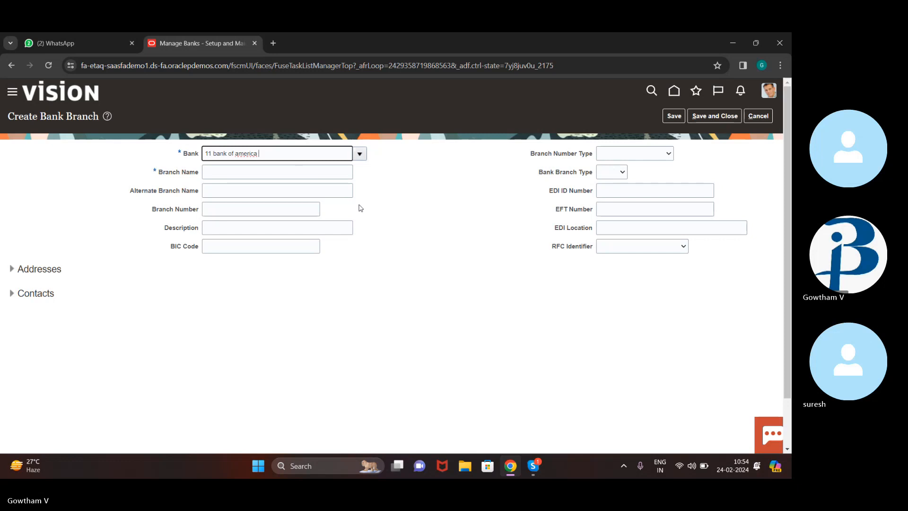
# Name the new branch "11 main branch" and expand its Addresses section.
pyautogui.click(315, 169)
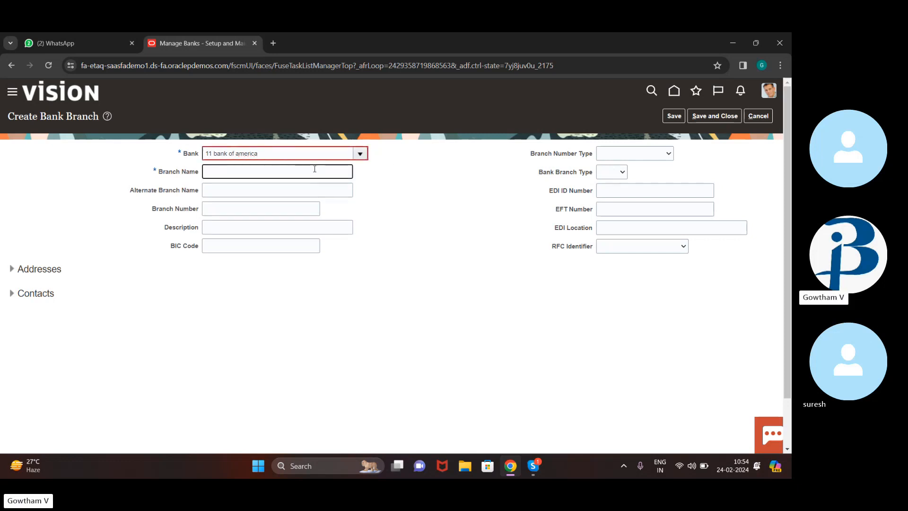
pyautogui.write('11 main branch')
pyautogui.click(11, 271)
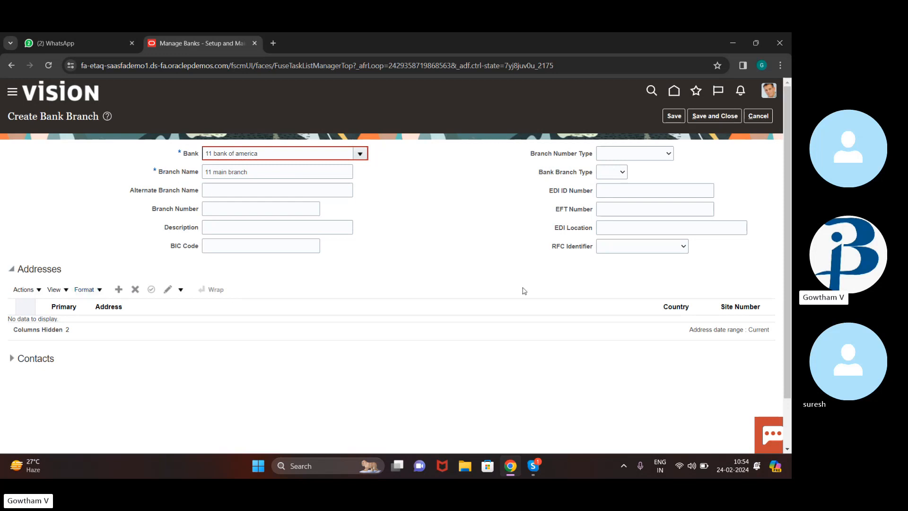
# Try to save and close the new branch after re-entering its bank as "11bank of america".
pyautogui.moveTo(476, 311); pyautogui.dragTo(705, 117)
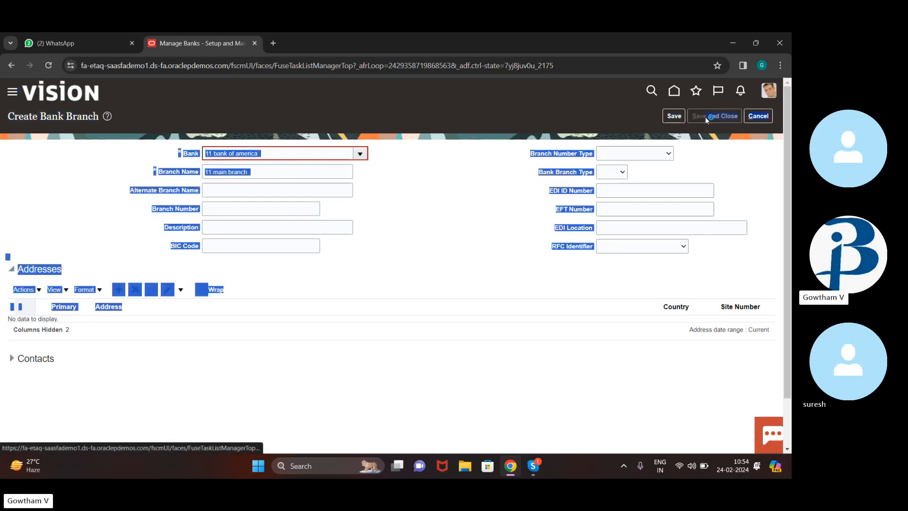
pyautogui.click(705, 117)
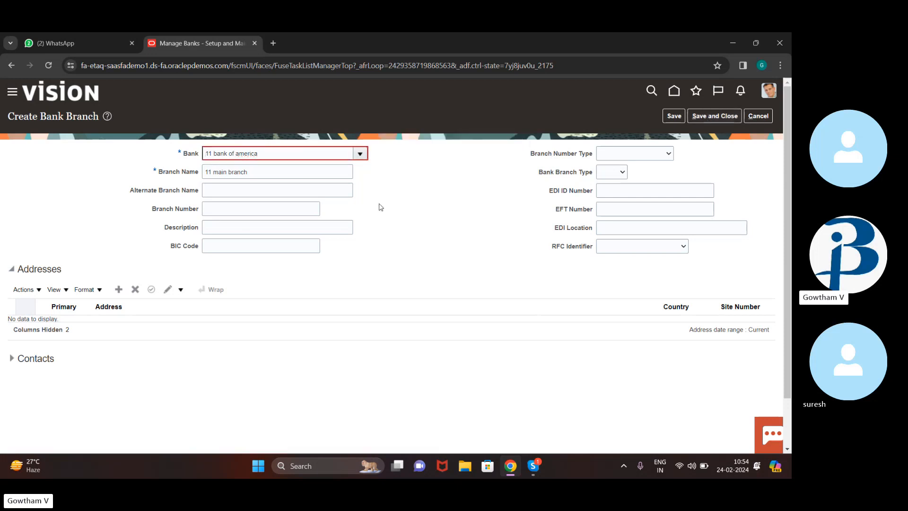
pyautogui.click(288, 154)
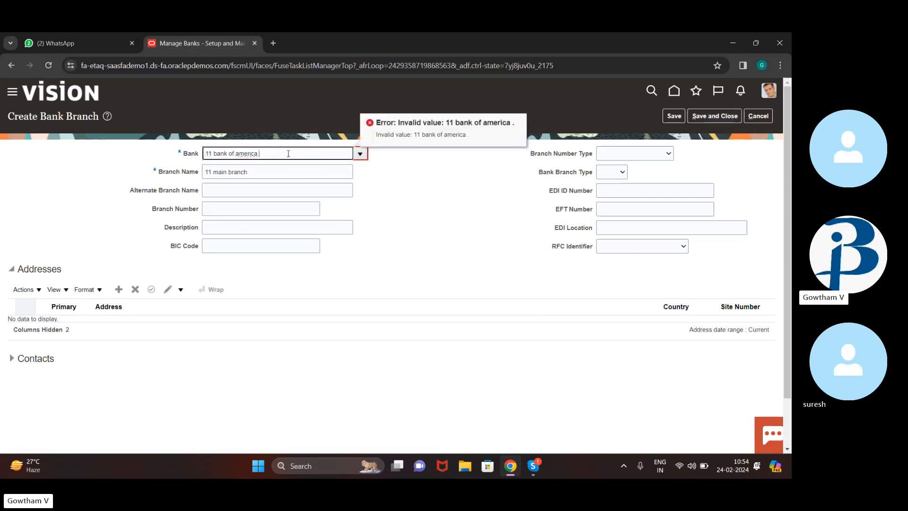
pyautogui.press('BackSpace')
pyautogui.press('BackSpace')
pyautogui.press('BackSpace')
pyautogui.press('BackSpace')
pyautogui.press('BackSpace')
pyautogui.press('BackSpace')
pyautogui.press('BackSpace')
pyautogui.press('BackSpace')
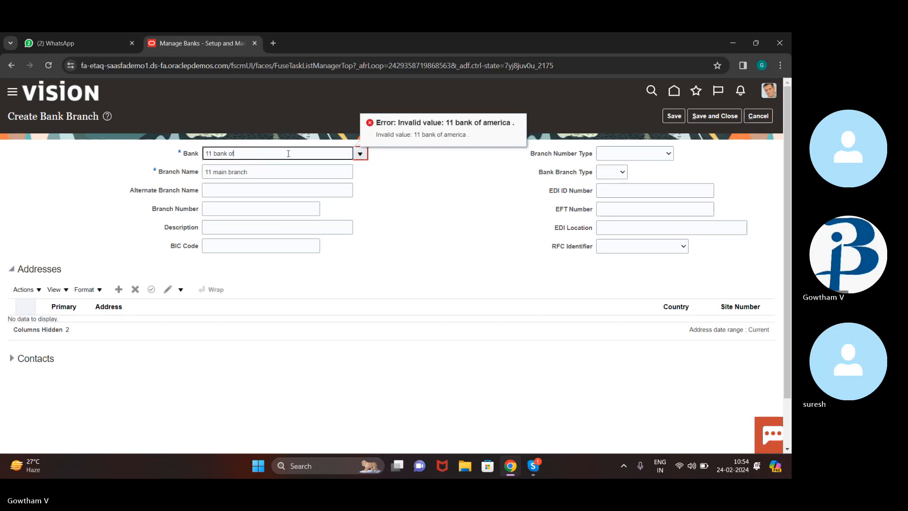
pyautogui.press('BackSpace')
pyautogui.press('BackSpace')
pyautogui.press('BackSpace')
pyautogui.press('BackSpace')
pyautogui.press('BackSpace')
pyautogui.press('BackSpace')
pyautogui.press('BackSpace')
pyautogui.write('bank of')
pyautogui.write(' meric')
pyautogui.press('BackSpace')
pyautogui.press('BackSpace')
pyautogui.press('BackSpace')
pyautogui.press('BackSpace')
pyautogui.write('america')
pyautogui.click(705, 116)
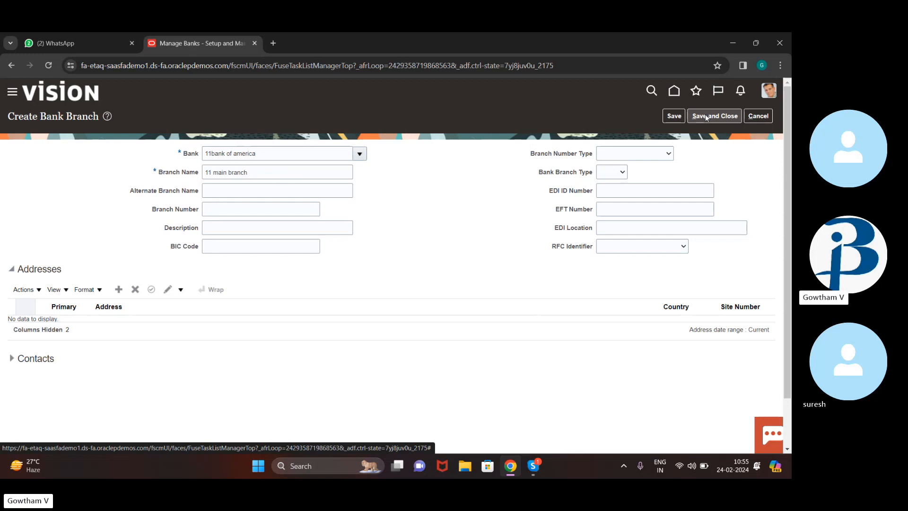
pyautogui.click(716, 119)
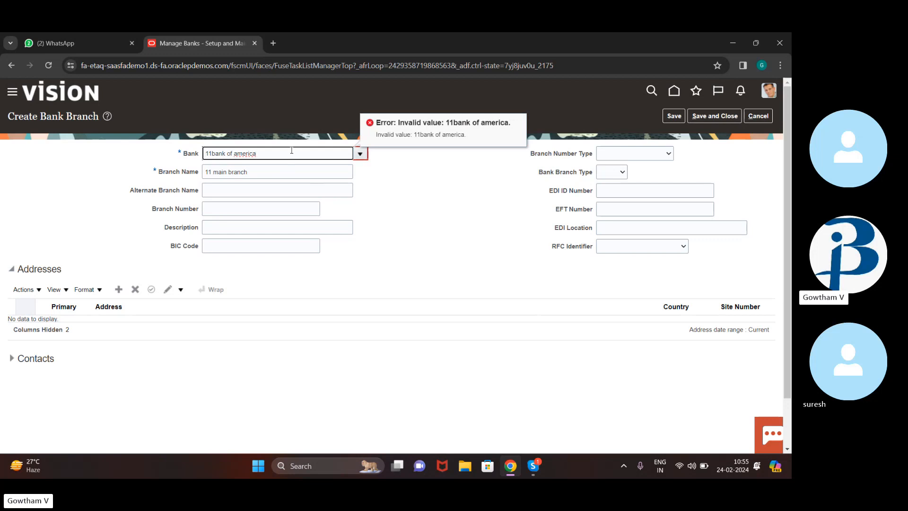
# Clear the branch's bank entry and choose "11 bank of america" from the list of existing banks.
pyautogui.press('BackSpace')
pyautogui.press('BackSpace')
pyautogui.press('BackSpace')
pyautogui.press('BackSpace')
pyautogui.press('BackSpace')
pyautogui.press('BackSpace')
pyautogui.press('BackSpace')
pyautogui.press('BackSpace')
pyautogui.press('BackSpace')
pyautogui.press('BackSpace')
pyautogui.press('BackSpace')
pyautogui.press('BackSpace')
pyautogui.press('BackSpace')
pyautogui.press('BackSpace')
pyautogui.press('BackSpace')
pyautogui.press('BackSpace')
pyautogui.press('BackSpace')
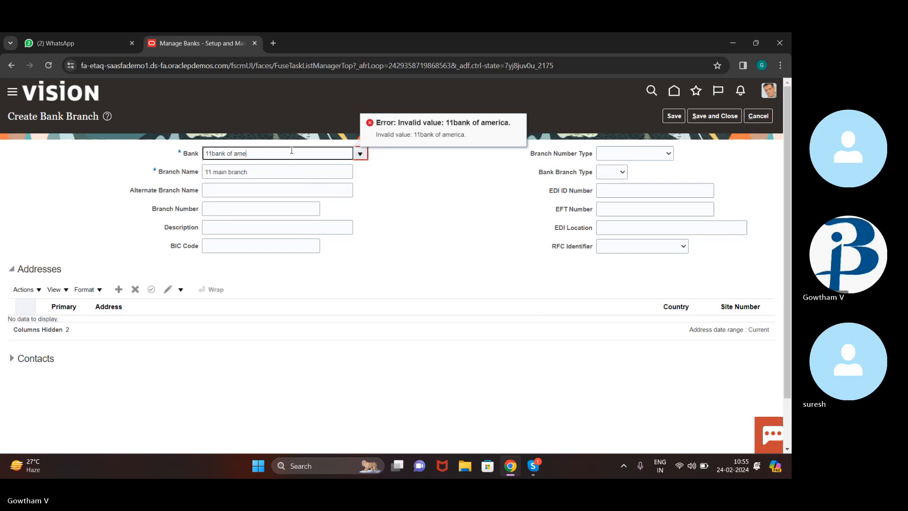
pyautogui.click(359, 154)
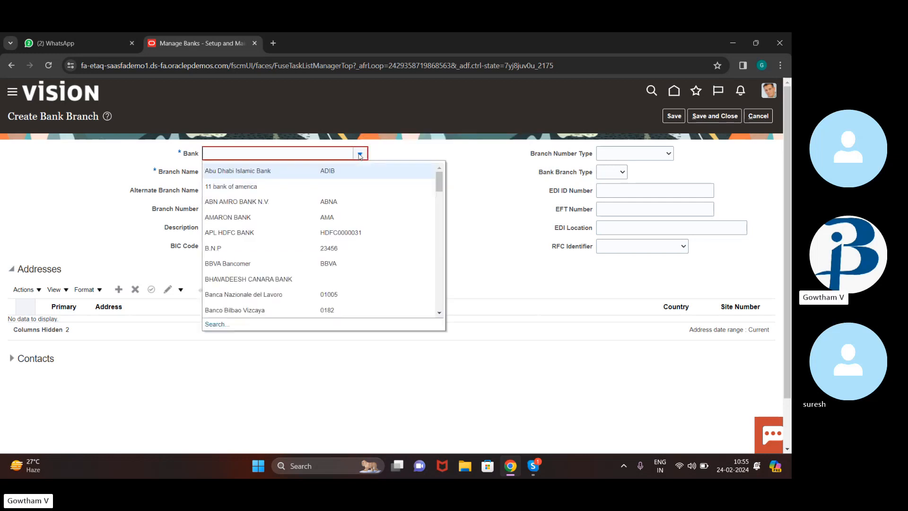
pyautogui.click(314, 186)
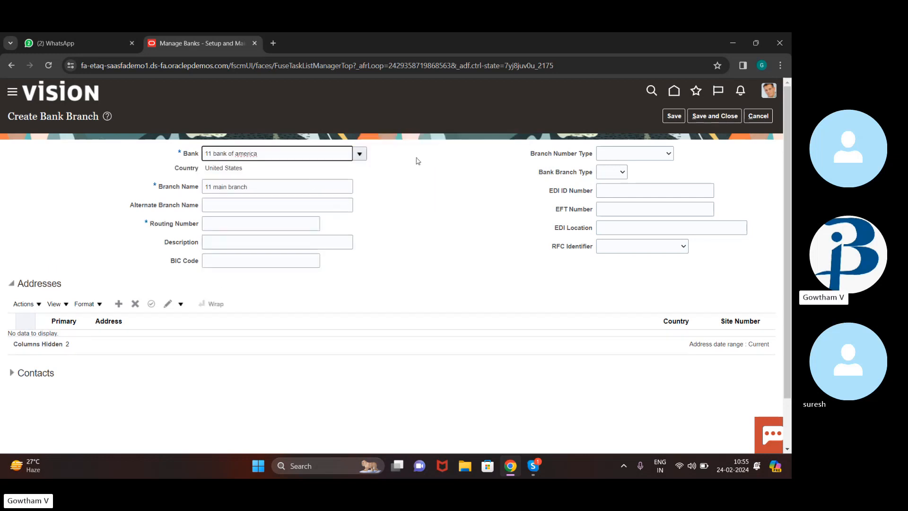
# Give the branch the routing number 061000052, then save and close the branch record.
pyautogui.click(729, 115)
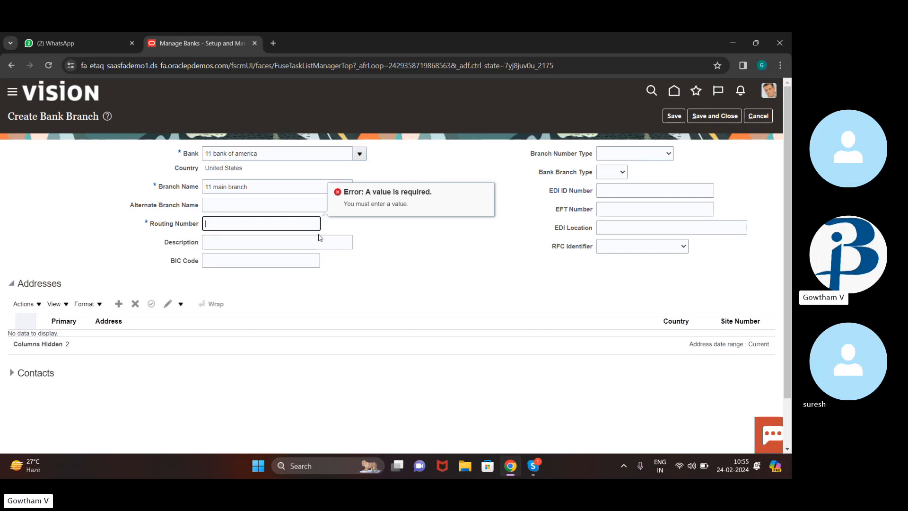
pyautogui.write('061000052')
pyautogui.click(695, 117)
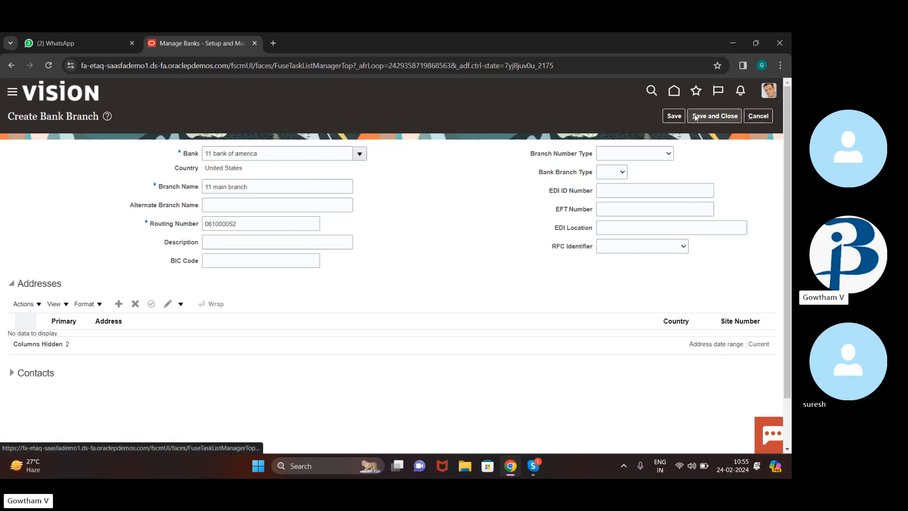
pyautogui.click(695, 117)
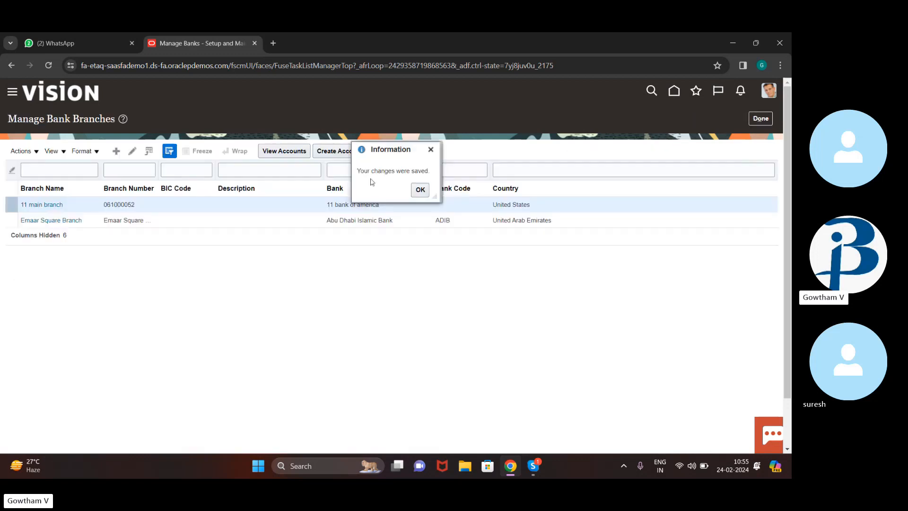
pyautogui.click(420, 190)
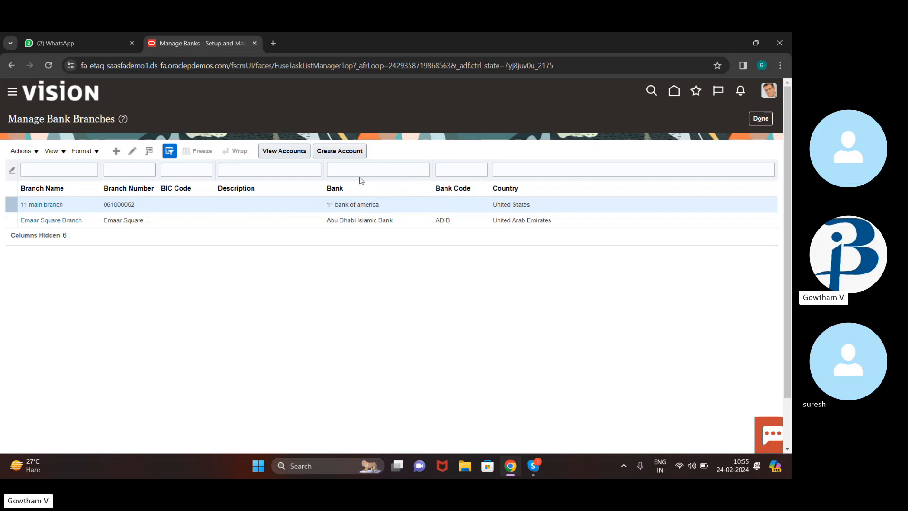
# Start a new bank account for "11 main branch", name it "11 deposite" and enter its account number.
pyautogui.click(347, 150)
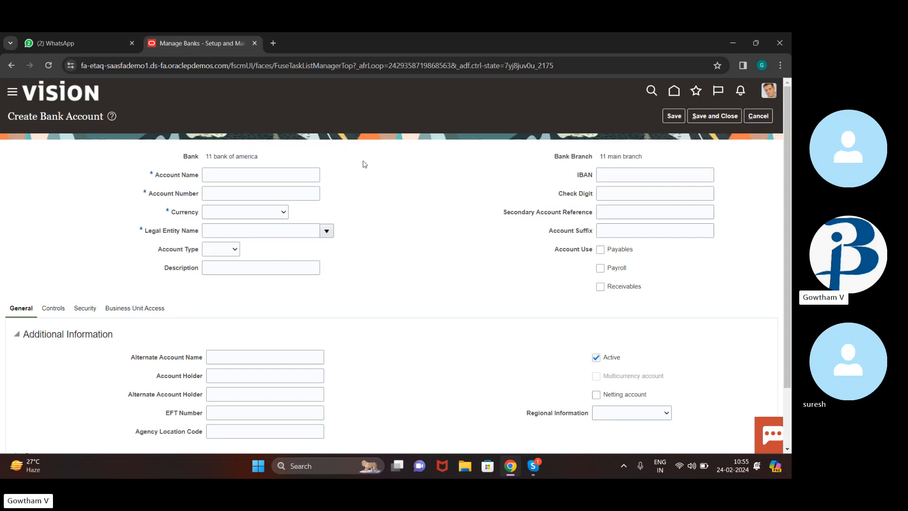
pyautogui.click(239, 171)
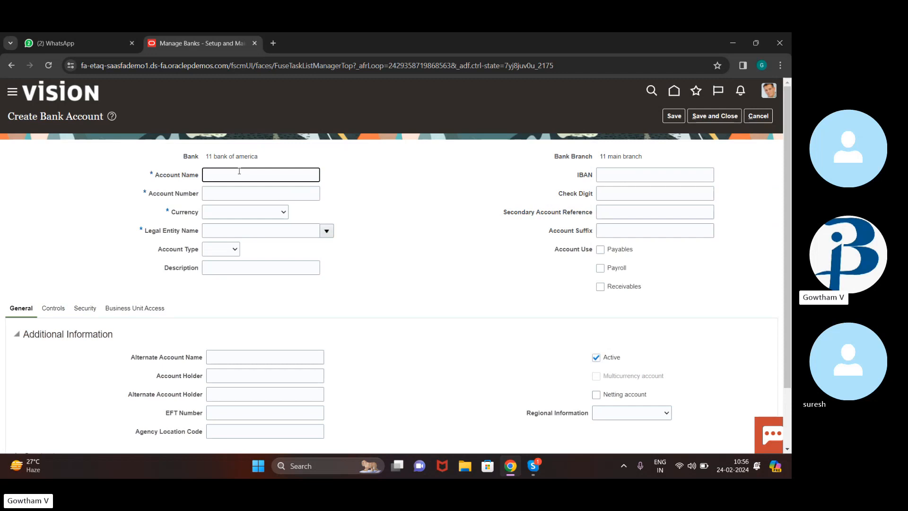
pyautogui.write('11 depositw')
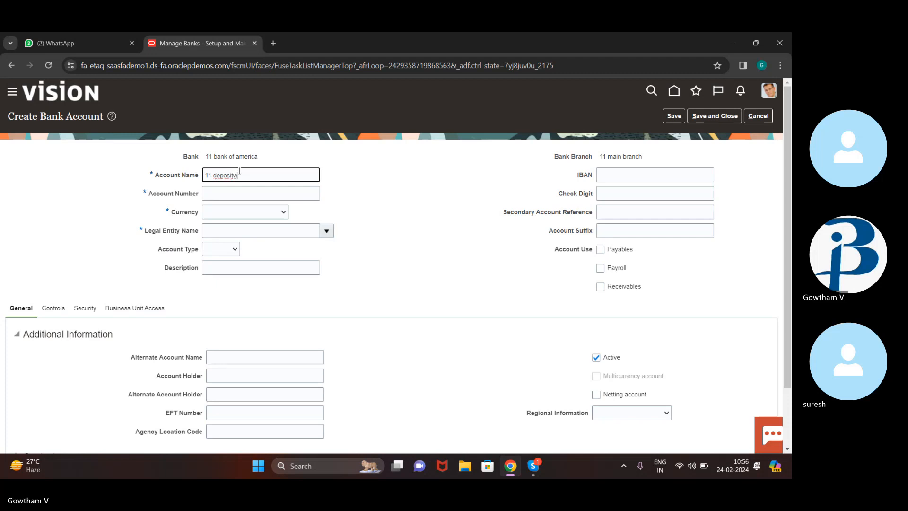
pyautogui.press('BackSpace')
pyautogui.write('e')
pyautogui.click(232, 189)
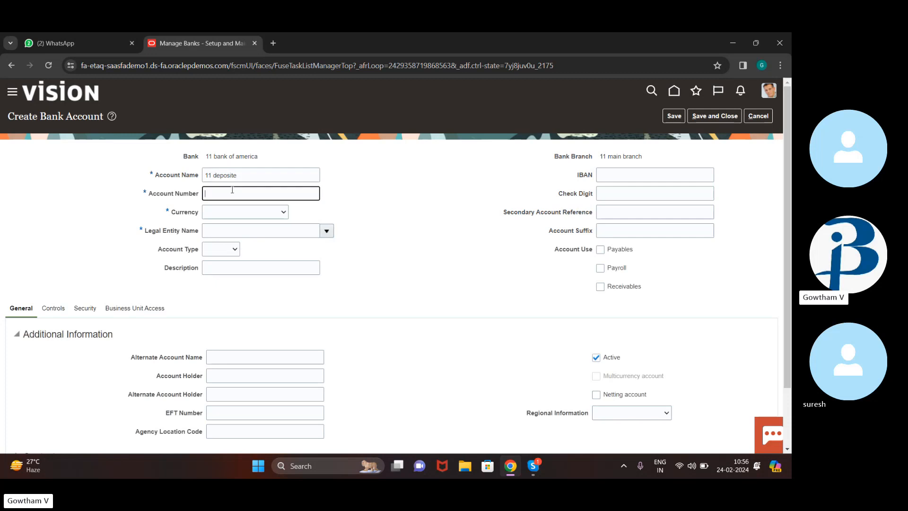
pyautogui.write('1198765')
# Set the account's currency to USD - US Dollar, its legal entity to US1 Legal Entity and its account type to Checking.
pyautogui.click(275, 213)
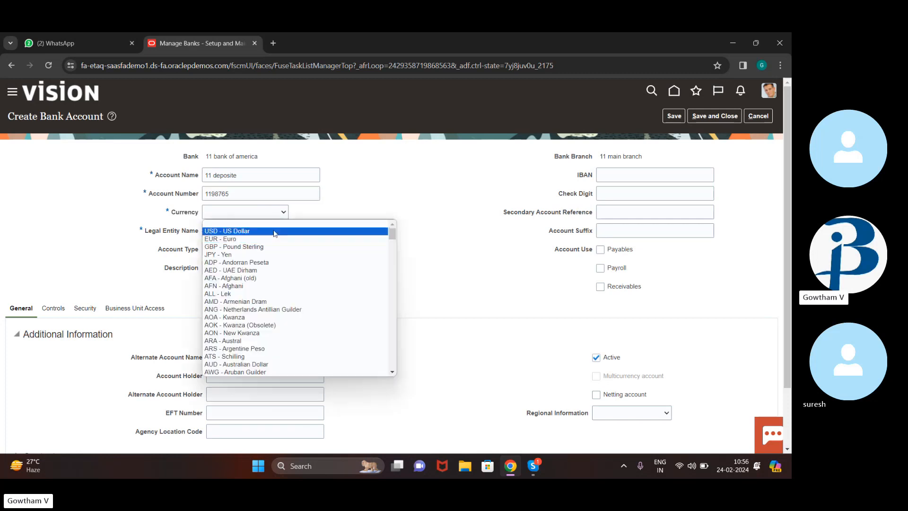
pyautogui.click(274, 230)
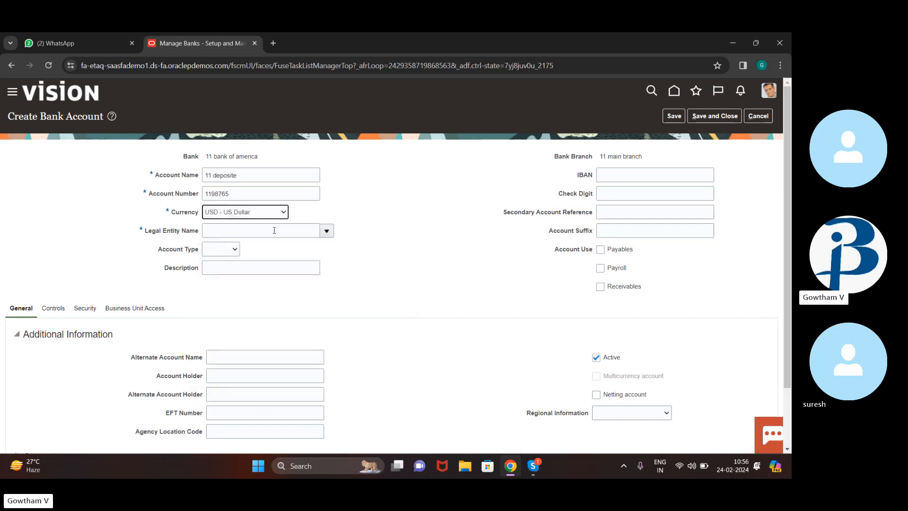
pyautogui.click(326, 231)
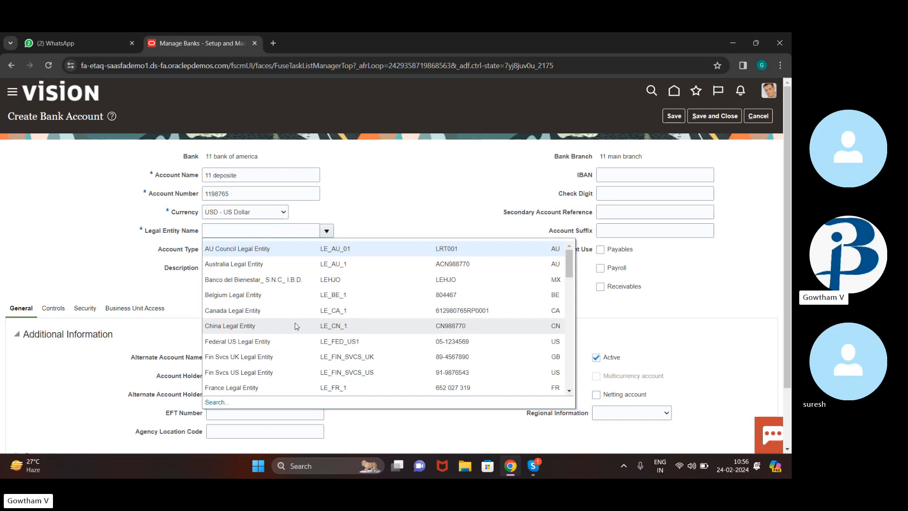
pyautogui.scroll(-10, 295, 323)
pyautogui.scroll(-5, 294, 323)
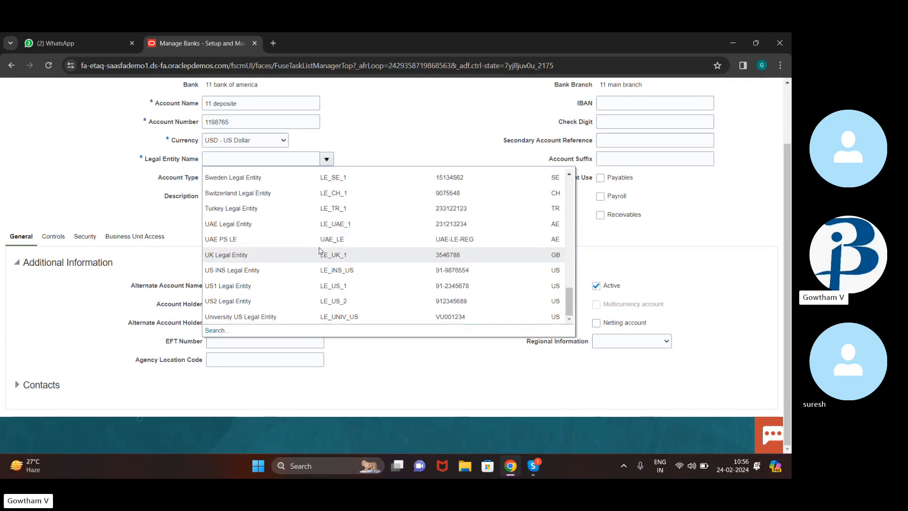
pyautogui.click(320, 286)
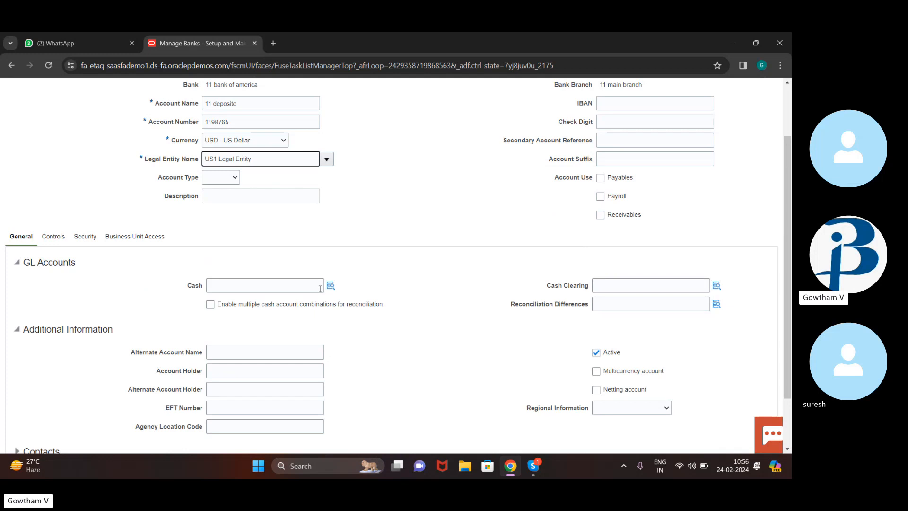
pyautogui.click(234, 182)
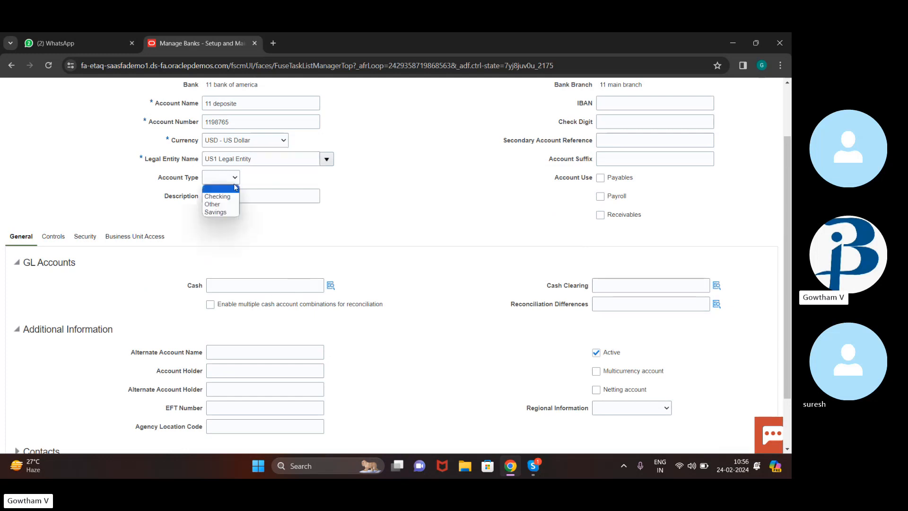
pyautogui.click(228, 196)
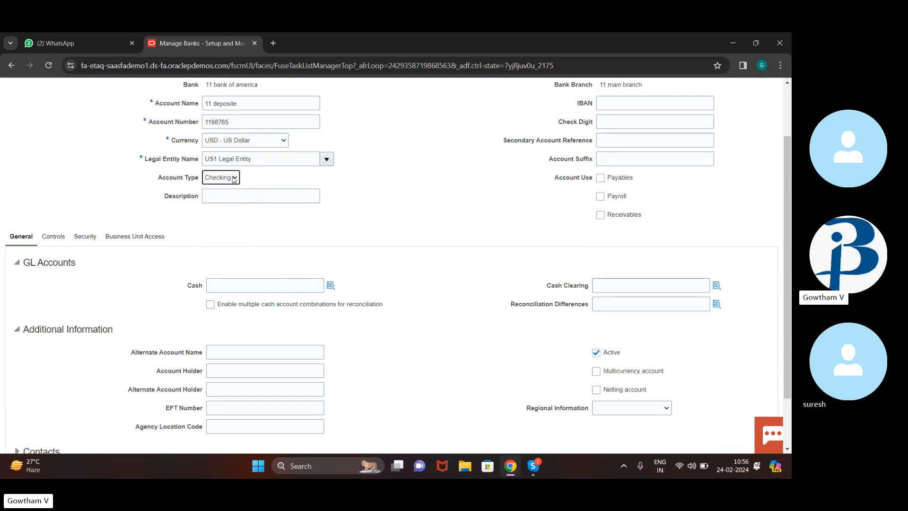
pyautogui.click(234, 179)
pyautogui.click(234, 179)
pyautogui.click(261, 191)
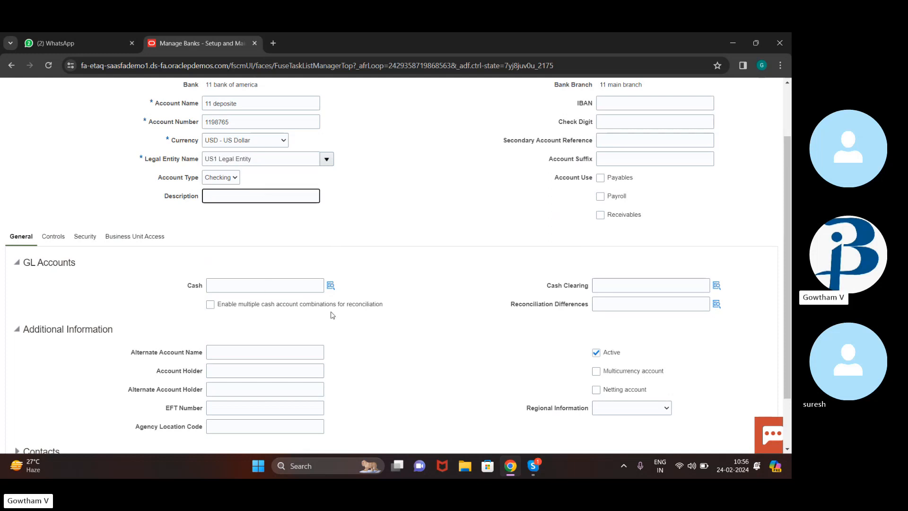
# Set the Cash GL account of the bank account using account segment 11200, keeping the other default segments.
pyautogui.scroll(-3, 333, 315)
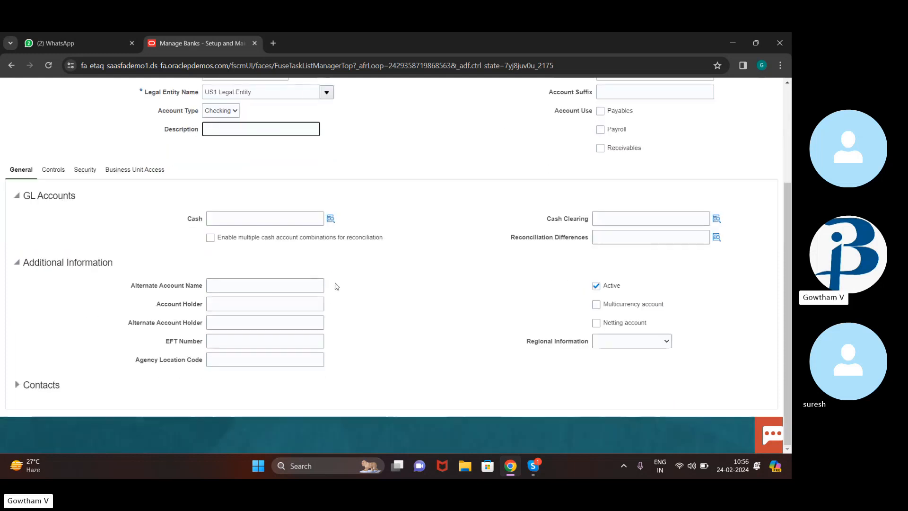
pyautogui.click(327, 219)
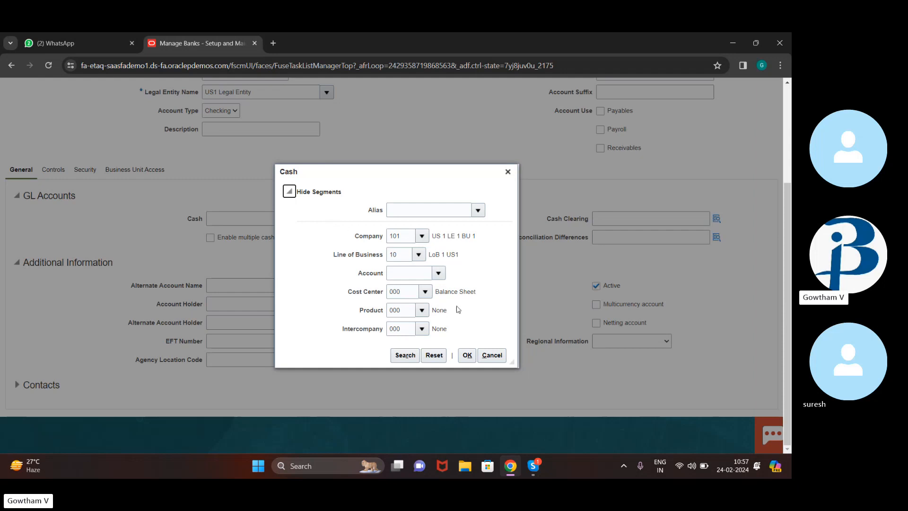
pyautogui.click(406, 274)
pyautogui.write('11200')
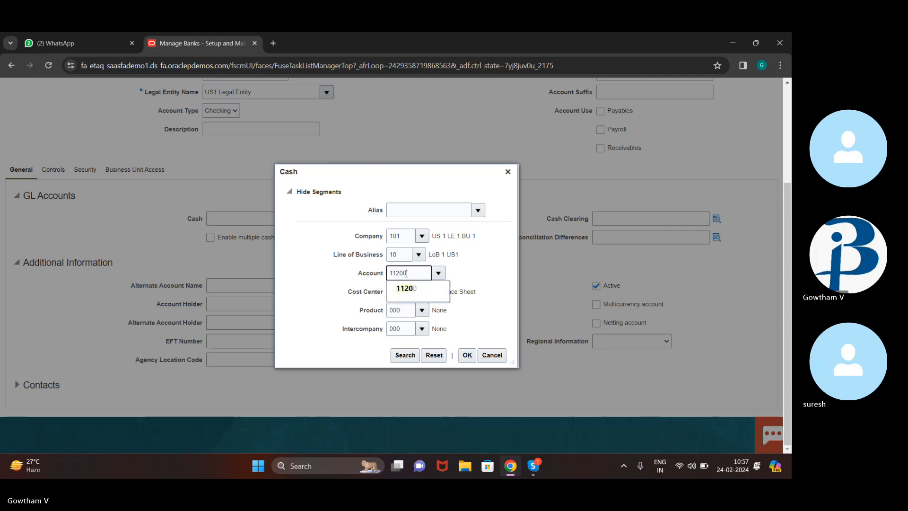
pyautogui.click(407, 284)
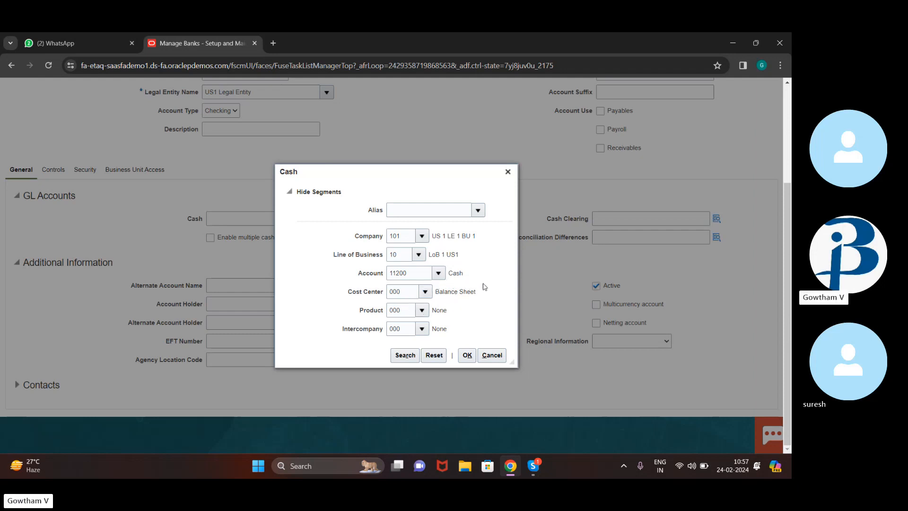
pyautogui.click(405, 292)
pyautogui.click(466, 356)
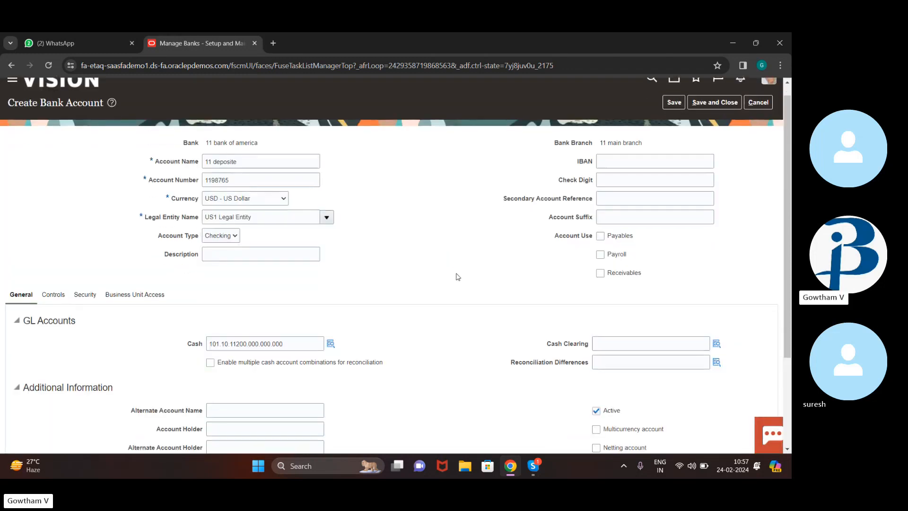
# Start setting the bank account's Cash Clearing GL account and try account segment 11510 with the other default segments.
pyautogui.scroll(-3, 458, 277)
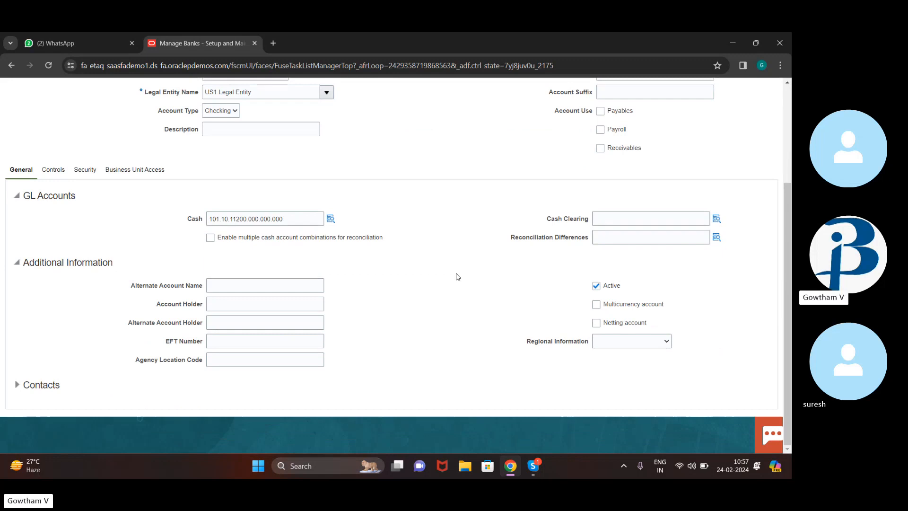
pyautogui.click(646, 212)
pyautogui.click(716, 220)
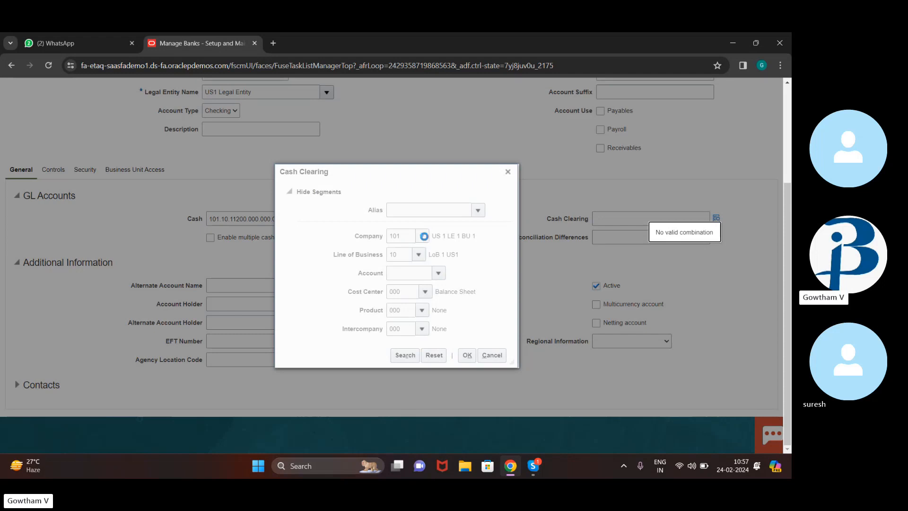
pyautogui.click(415, 276)
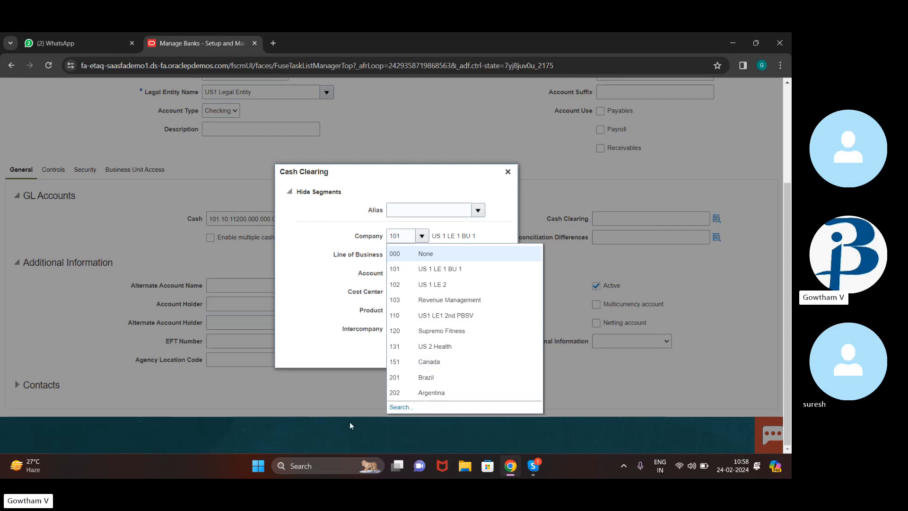
pyautogui.click(487, 256)
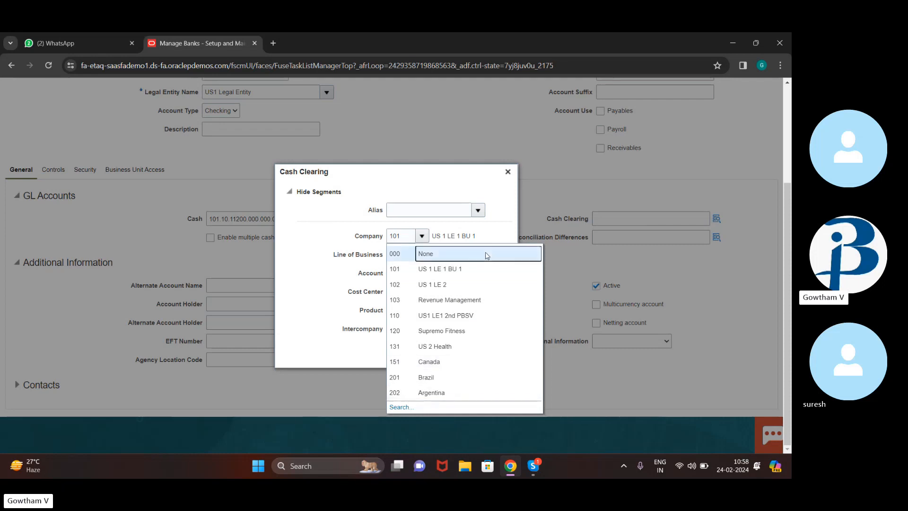
pyautogui.click(424, 273)
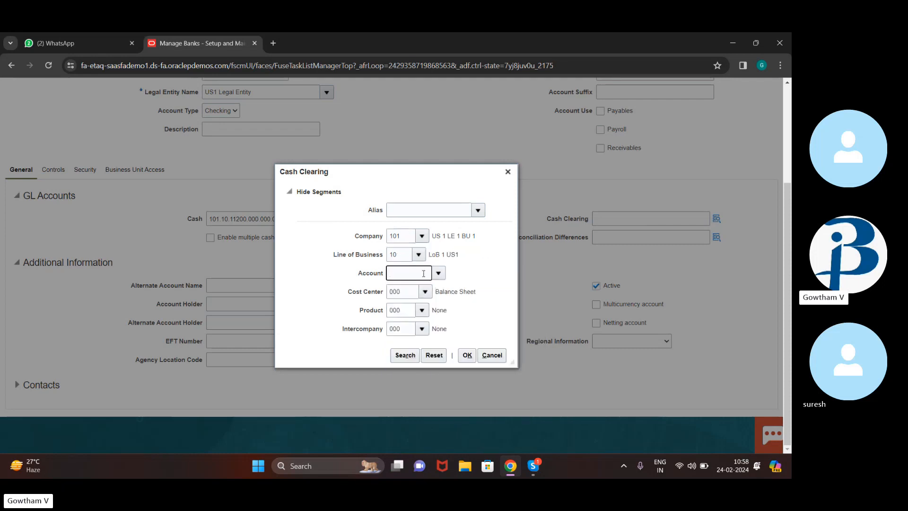
pyautogui.write('11510')
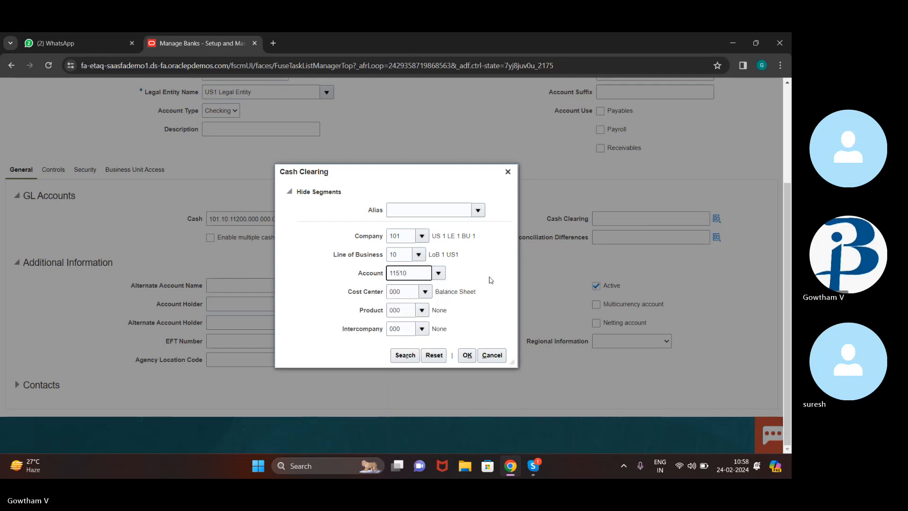
pyautogui.click(474, 360)
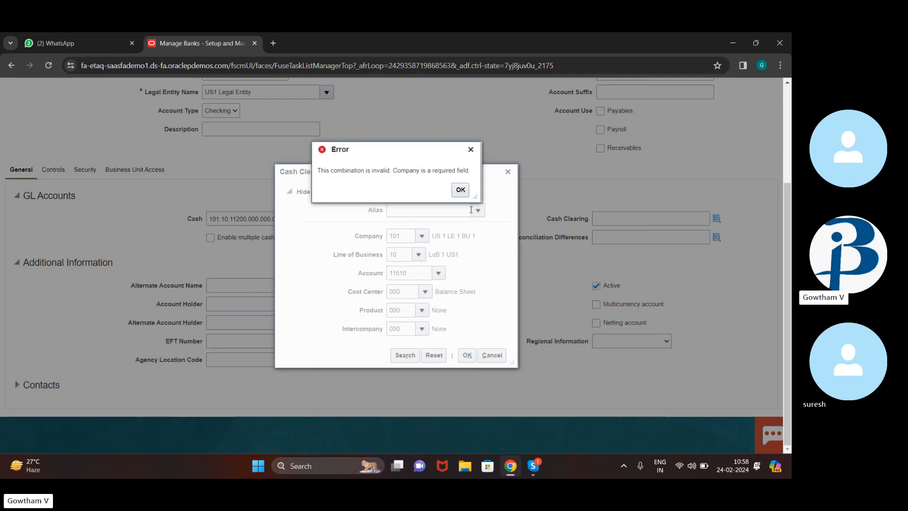
pyautogui.click(459, 195)
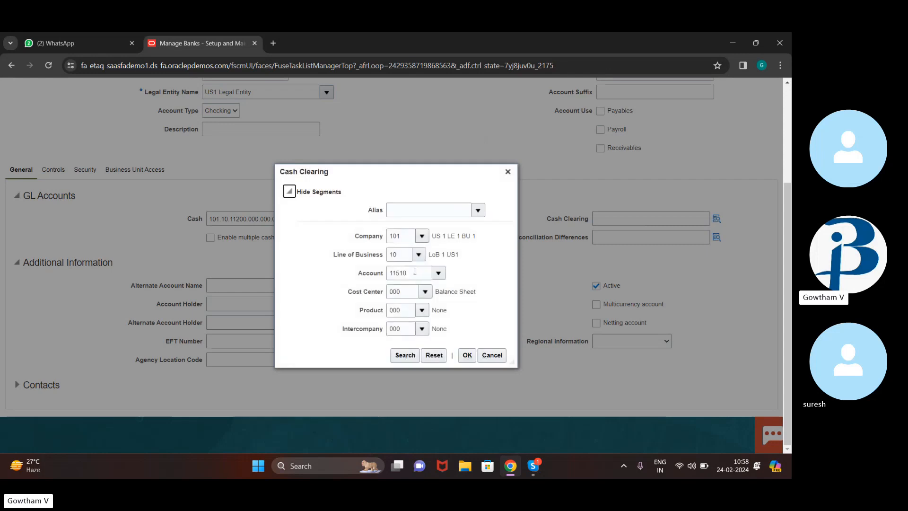
# Change the Cash Clearing account segment to 11501 and apply the combination.
pyautogui.click(415, 271)
pyautogui.press('BackSpace')
pyautogui.write('01')
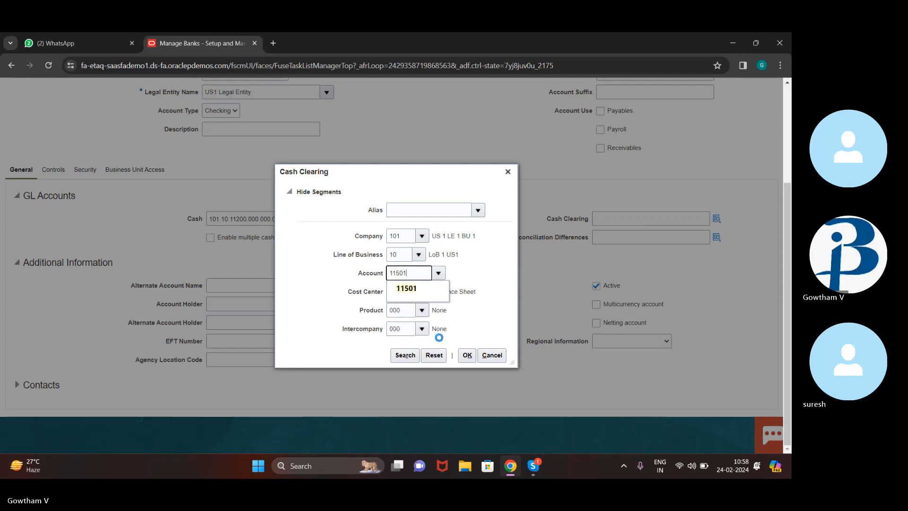
pyautogui.click(467, 355)
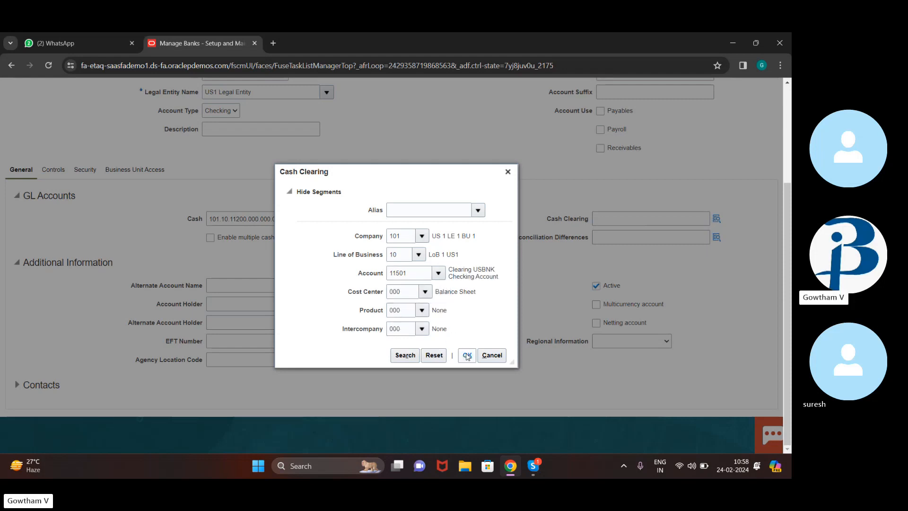
pyautogui.click(467, 356)
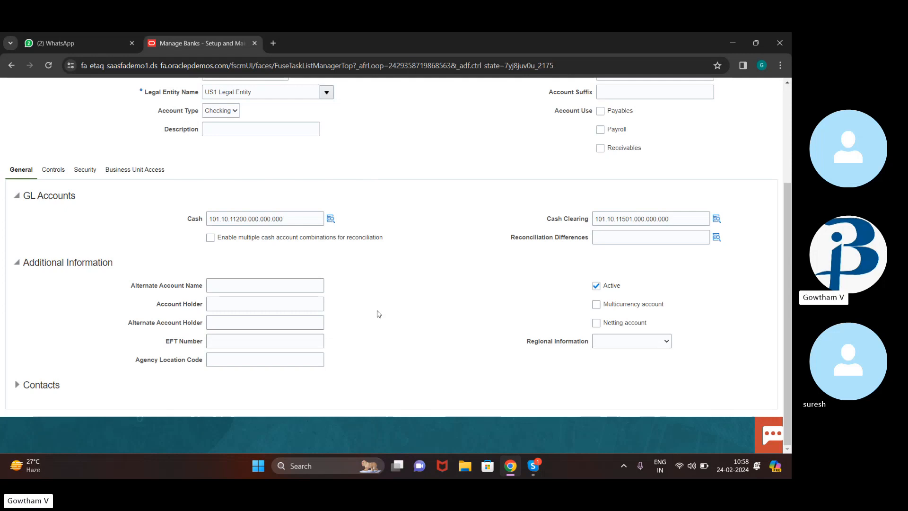
# Review the bank account's Contacts section, business unit access, Cash and Cash Clearing accounts, and Regional Information options.
pyautogui.scroll(1, 378, 314)
pyautogui.scroll(-1, 378, 313)
pyautogui.click(17, 386)
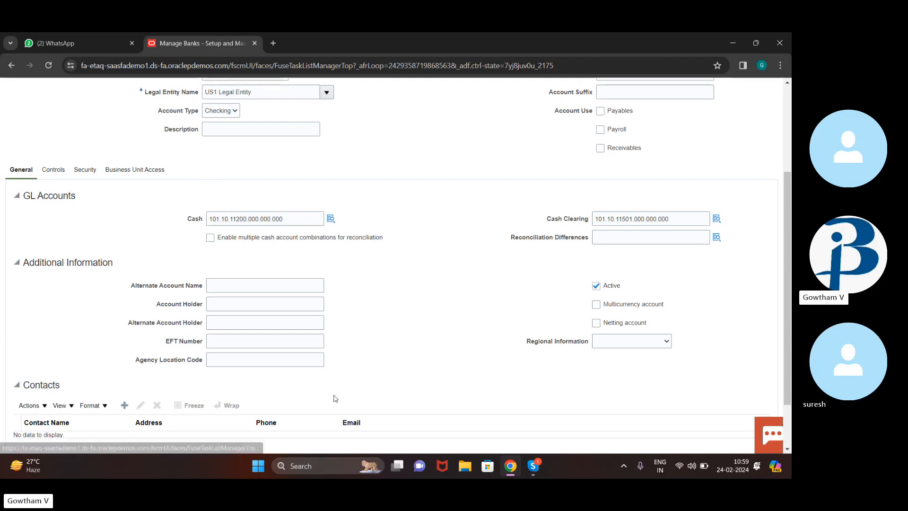
pyautogui.scroll(3, 335, 166)
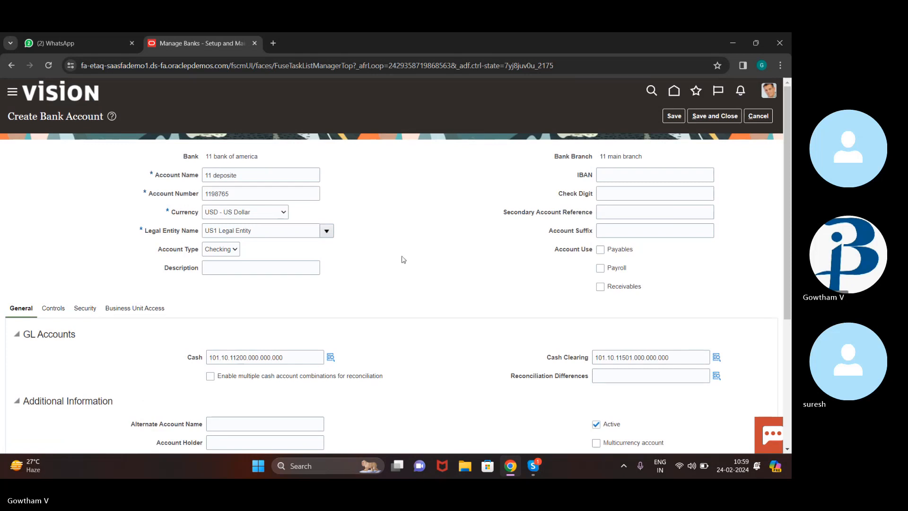
pyautogui.scroll(-3, 402, 260)
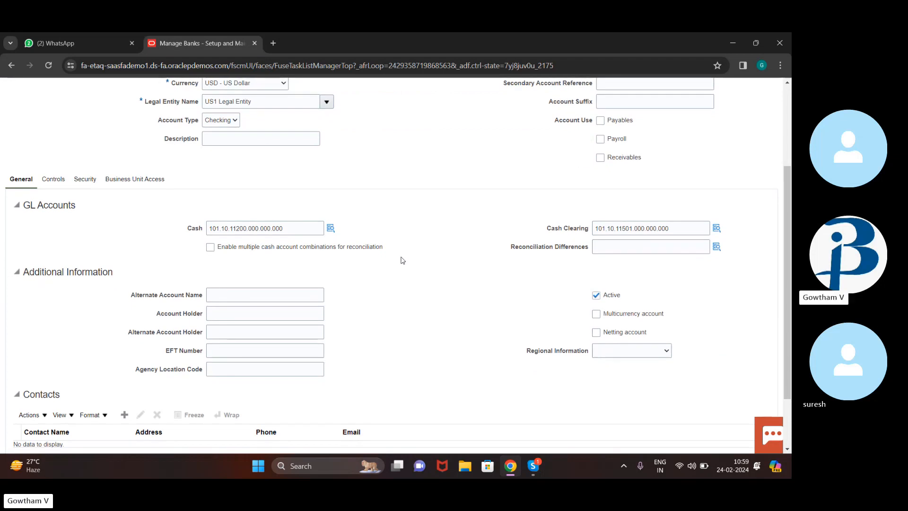
pyautogui.click(136, 180)
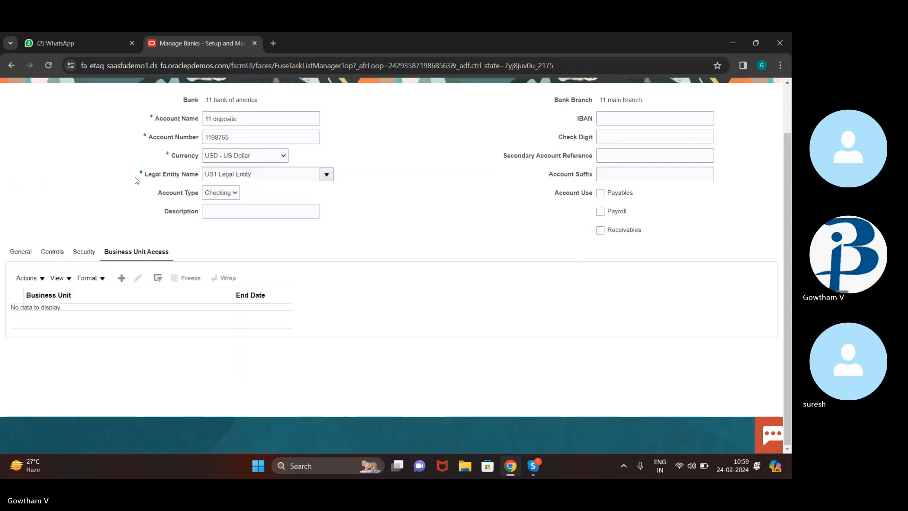
pyautogui.click(10, 253)
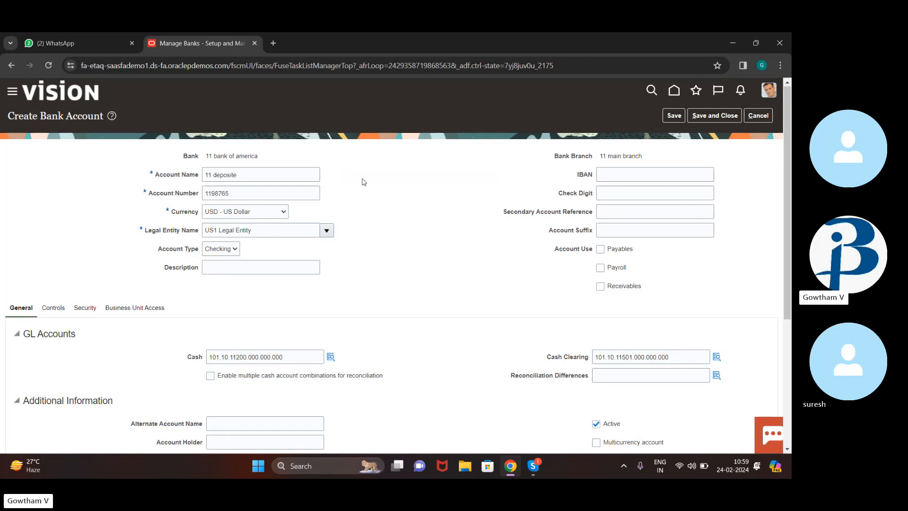
pyautogui.scroll(-3, 381, 265)
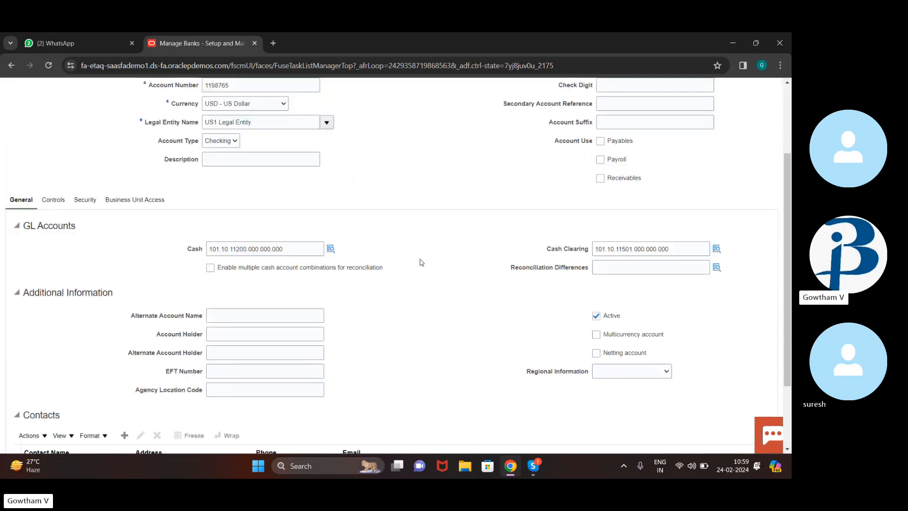
pyautogui.click(292, 248)
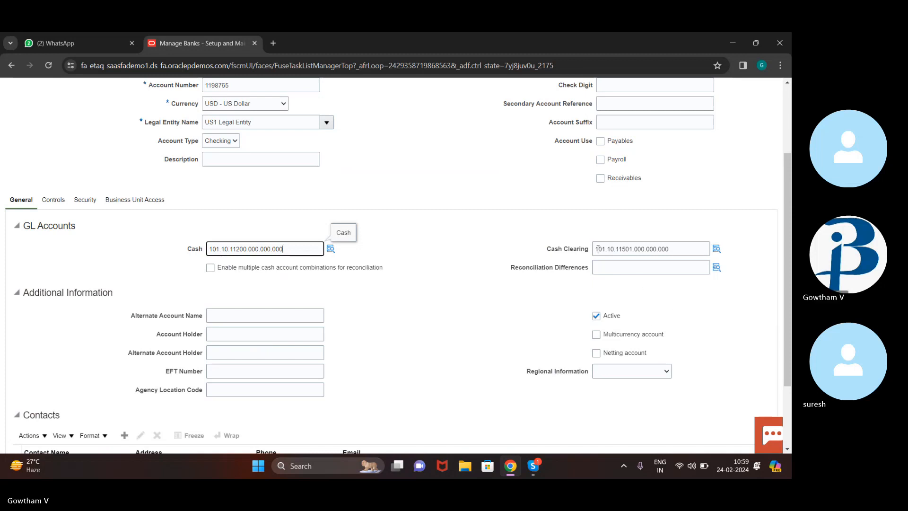
pyautogui.click(631, 248)
pyautogui.click(382, 380)
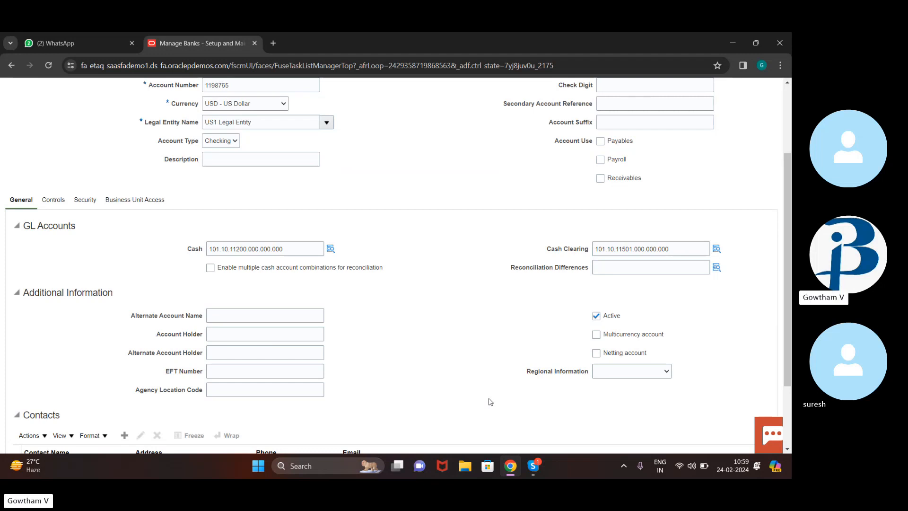
pyautogui.scroll(-2, 552, 311)
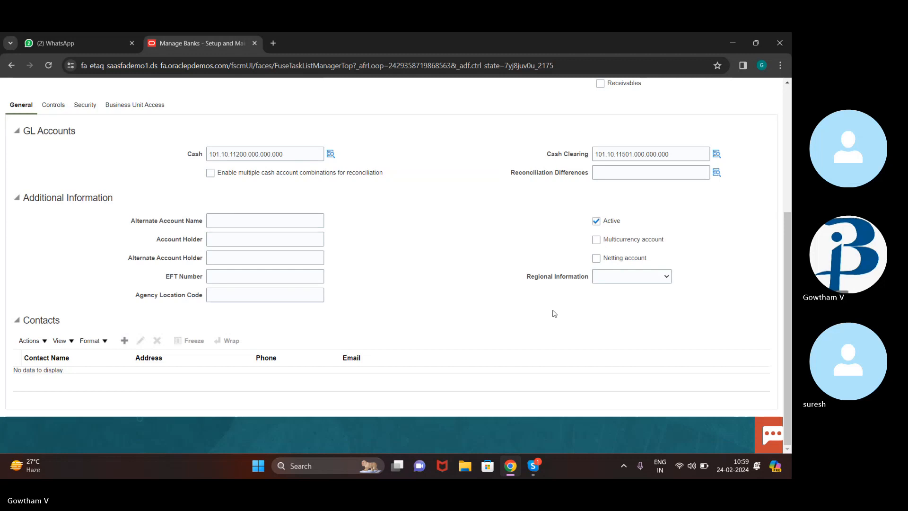
pyautogui.click(666, 276)
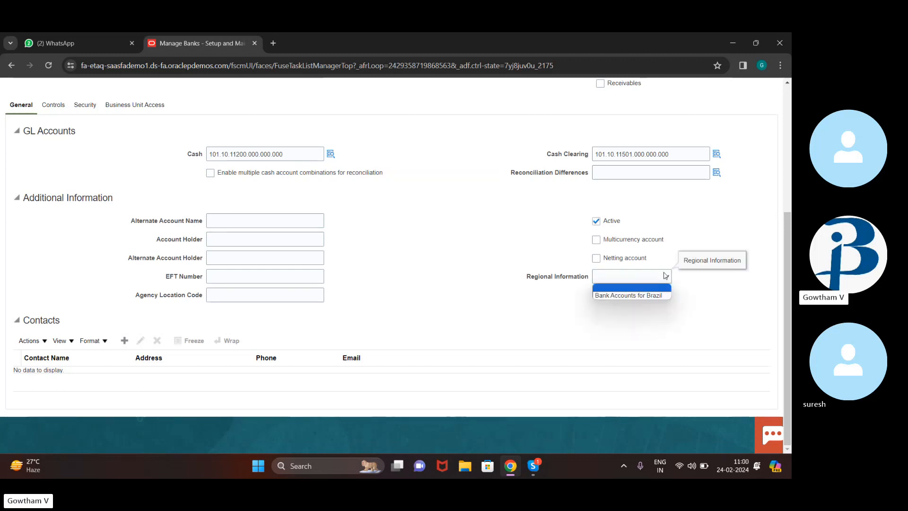
pyautogui.click(615, 353)
# Add business unit access for US1 Business Unit to the bank account, then save and close the account record.
pyautogui.scroll(1, 408, 272)
pyautogui.scroll(3, 408, 271)
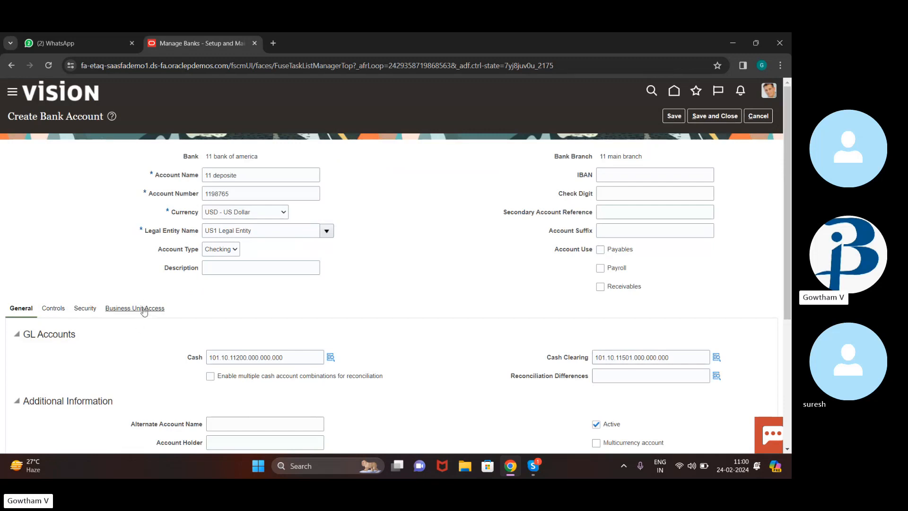
pyautogui.click(145, 308)
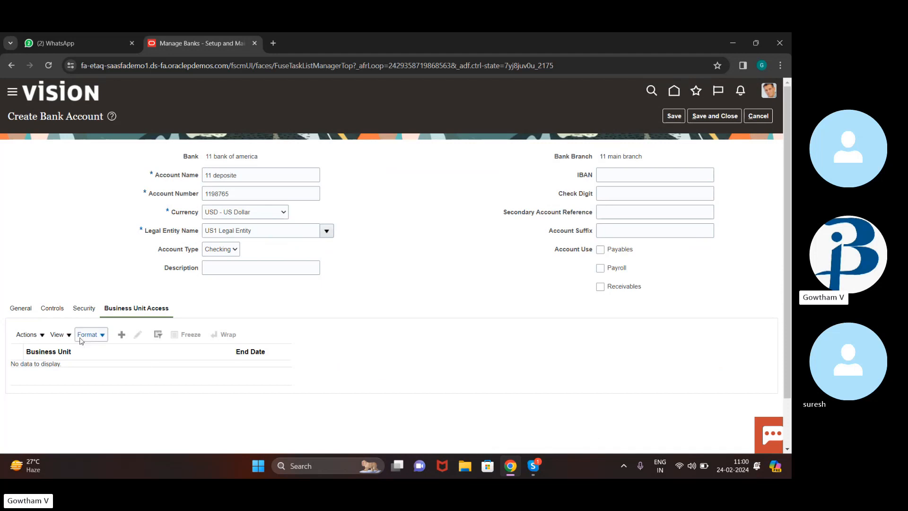
pyautogui.click(124, 337)
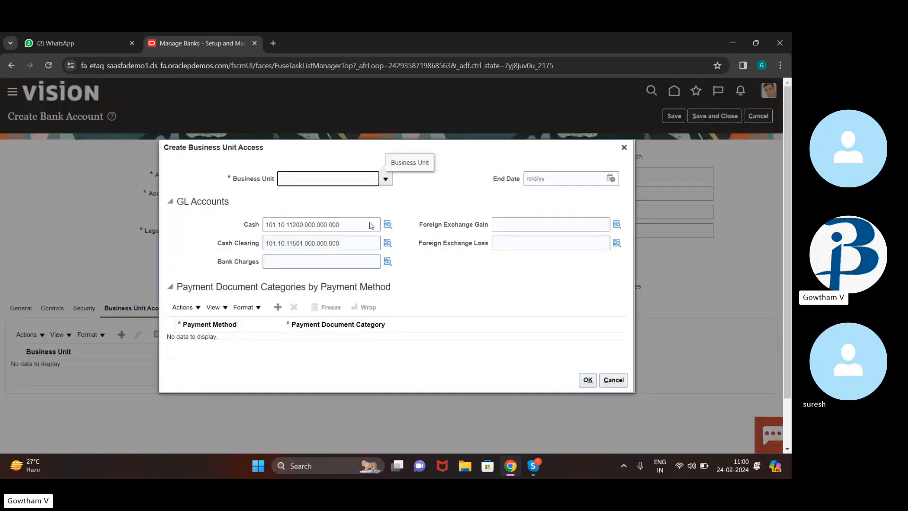
pyautogui.click(388, 180)
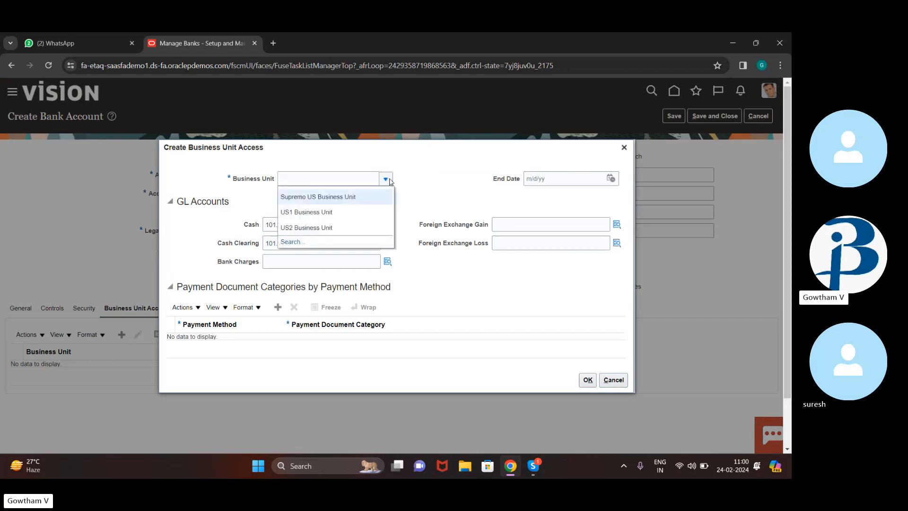
pyautogui.click(352, 212)
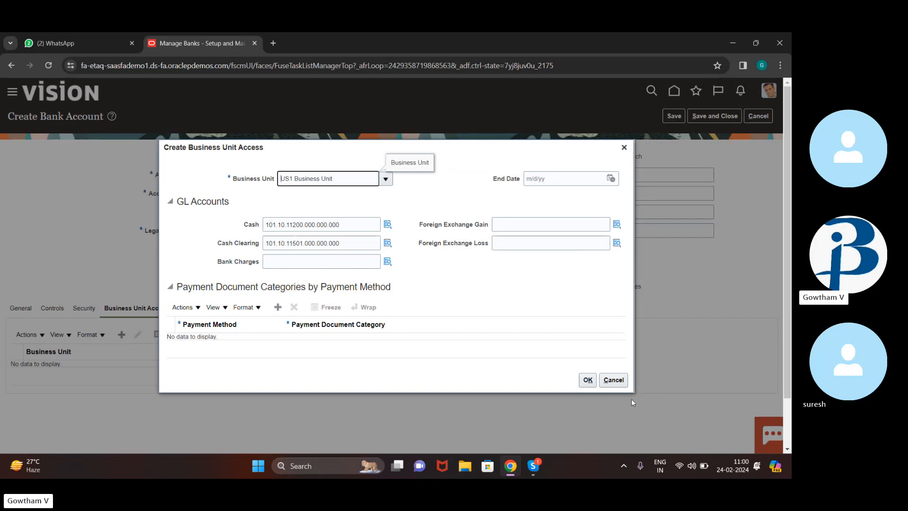
pyautogui.click(587, 380)
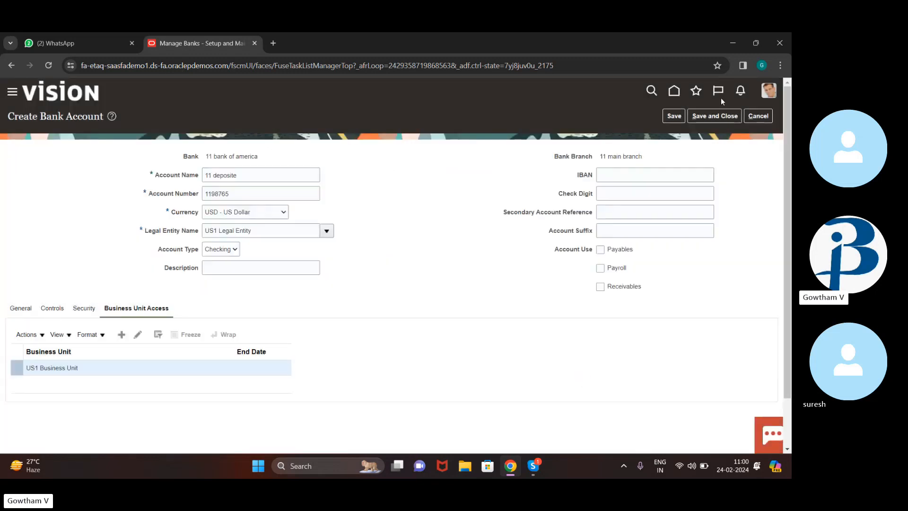
pyautogui.click(707, 116)
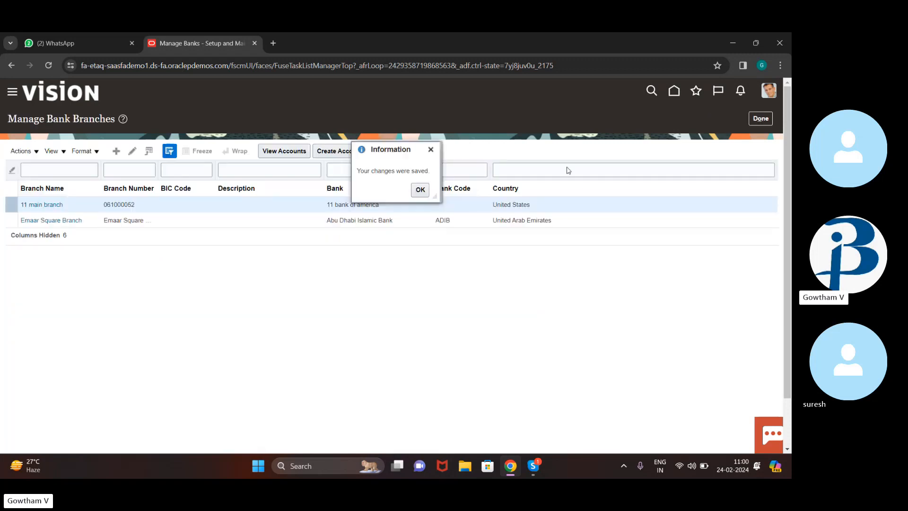
pyautogui.click(422, 192)
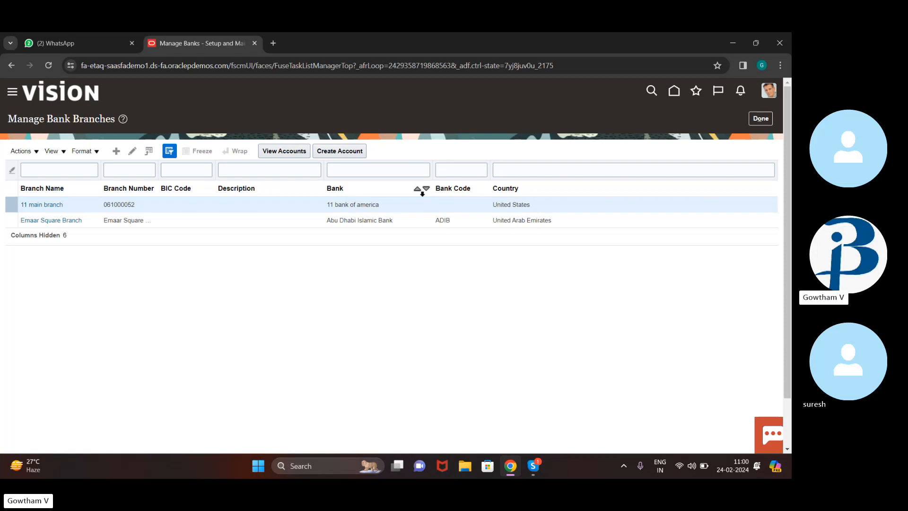